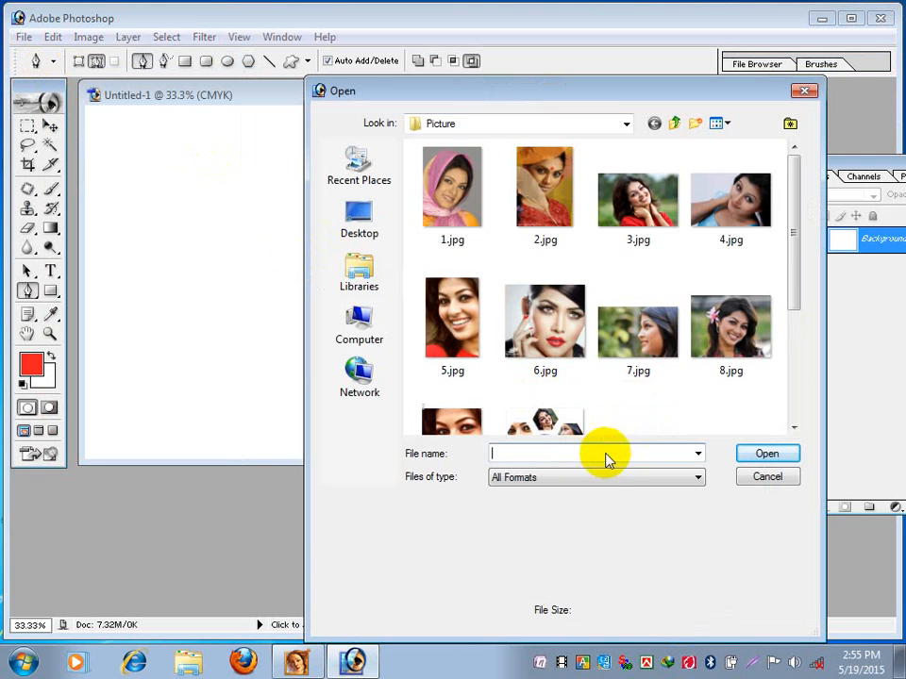
Step: Open 3.jpg from the Picture folder and place the photo near the middle of the Untitled-1 canvas
click(632, 219)
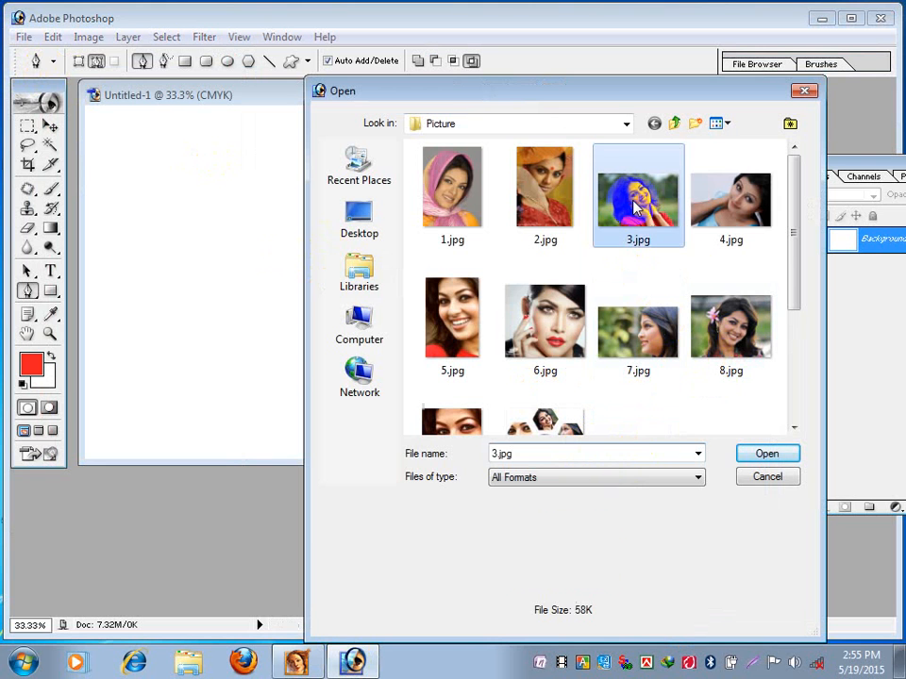
click(767, 453)
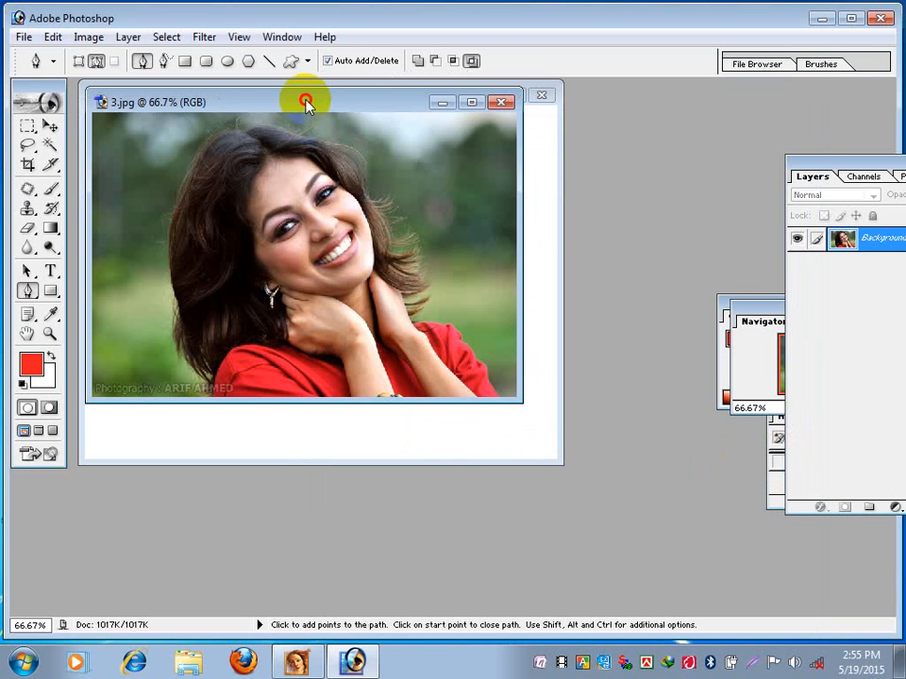
drag(303, 101, 436, 239)
click(50, 127)
drag(384, 368, 287, 265)
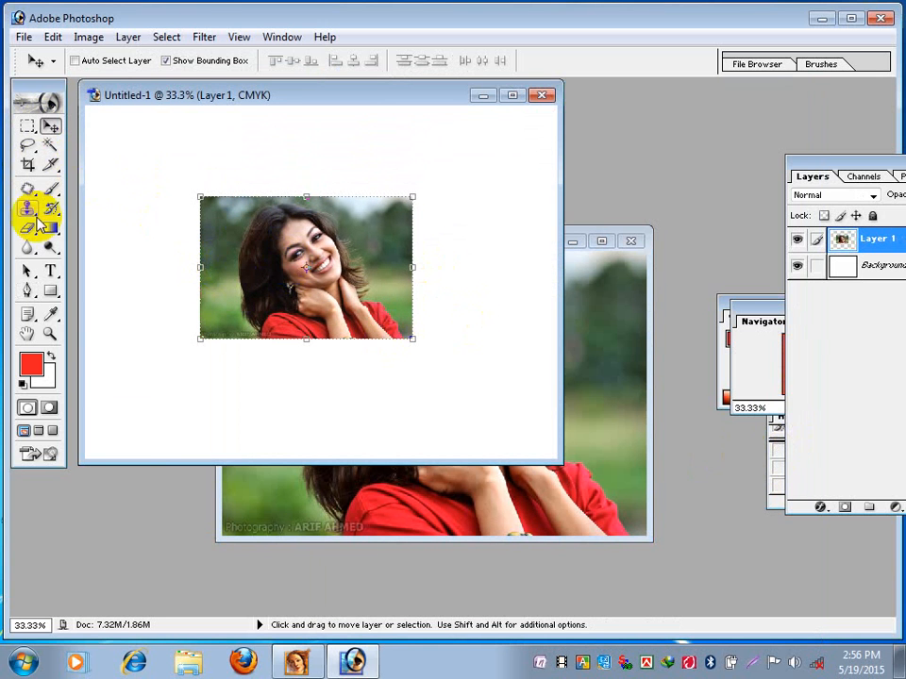
Step: Add the red Arial Black text "2015" at 98.36 pt and position it across the upper part of the photo, matching its width
click(50, 272)
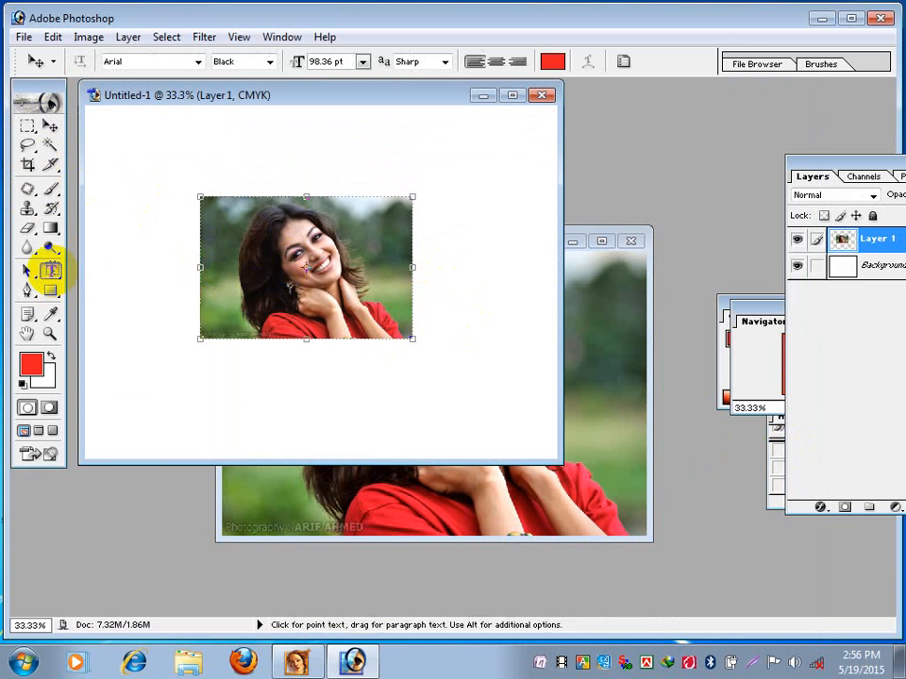
click(225, 302)
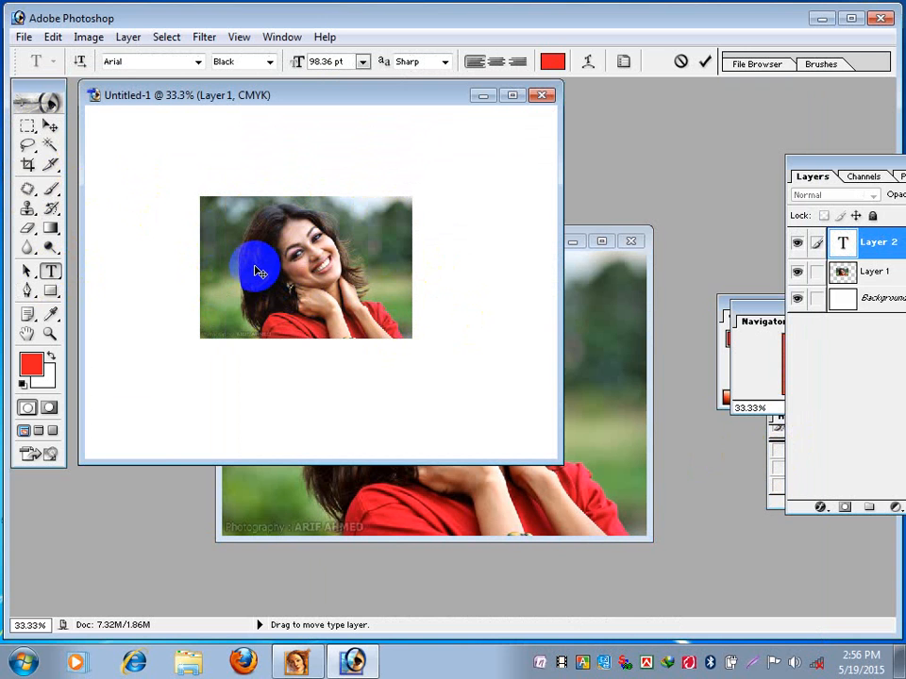
text(20)
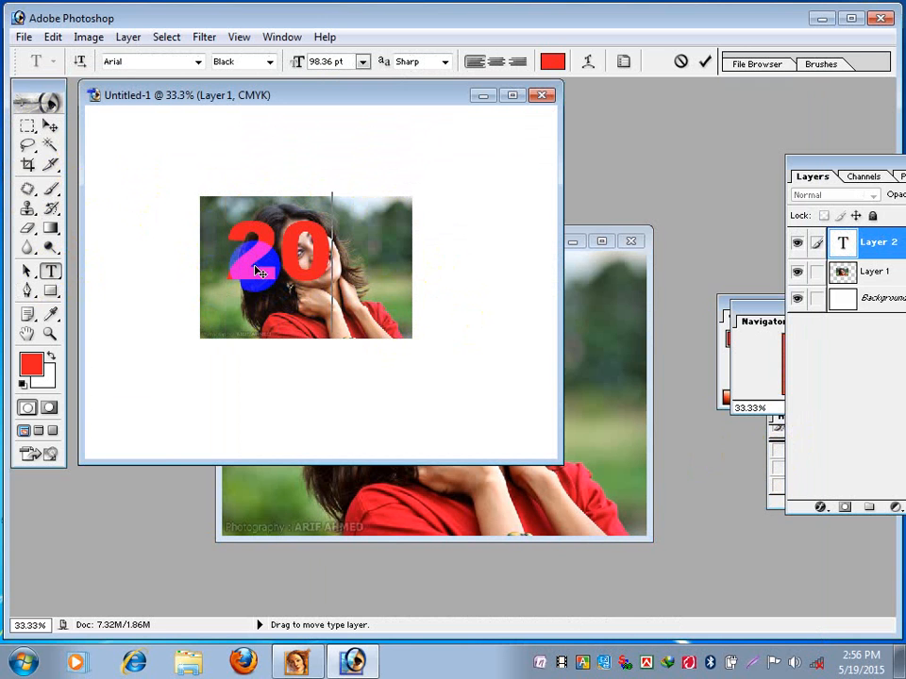
text(15)
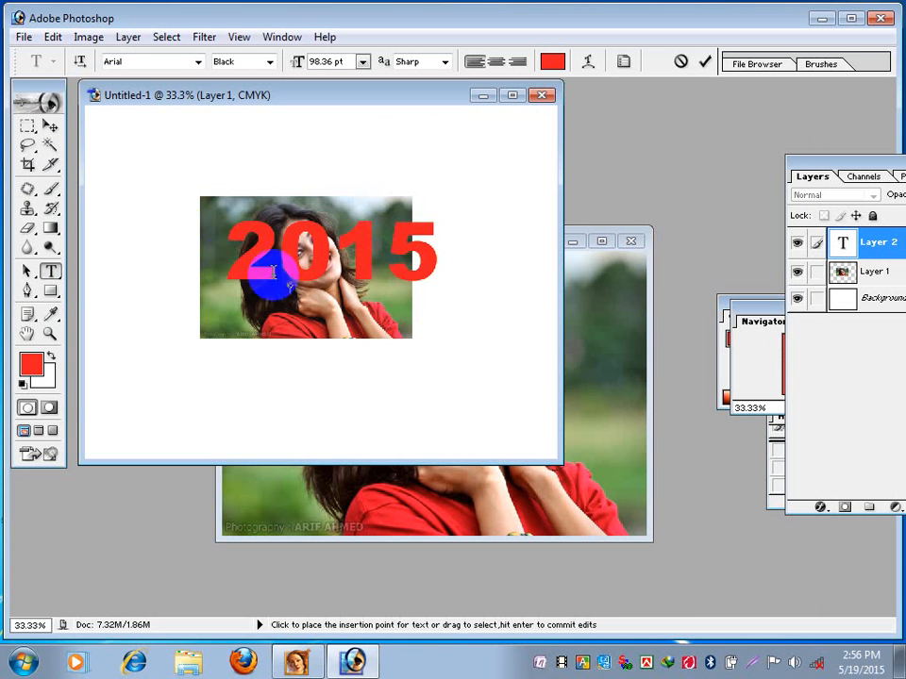
click(49, 126)
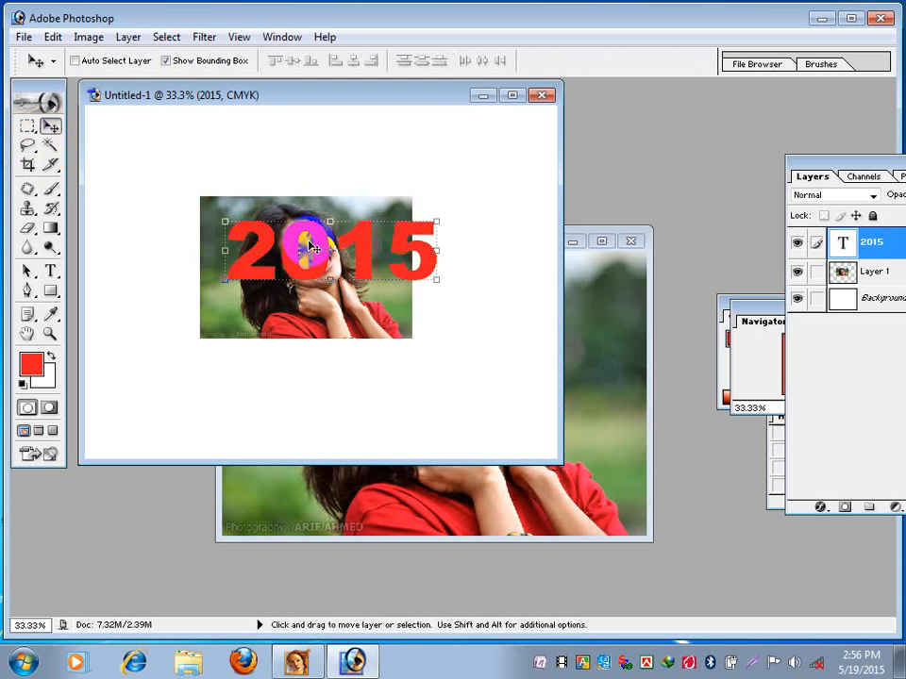
mouse_move(302, 243)
mouse_down()
mouse_move(283, 244)
mouse_move(294, 251)
mouse_up()
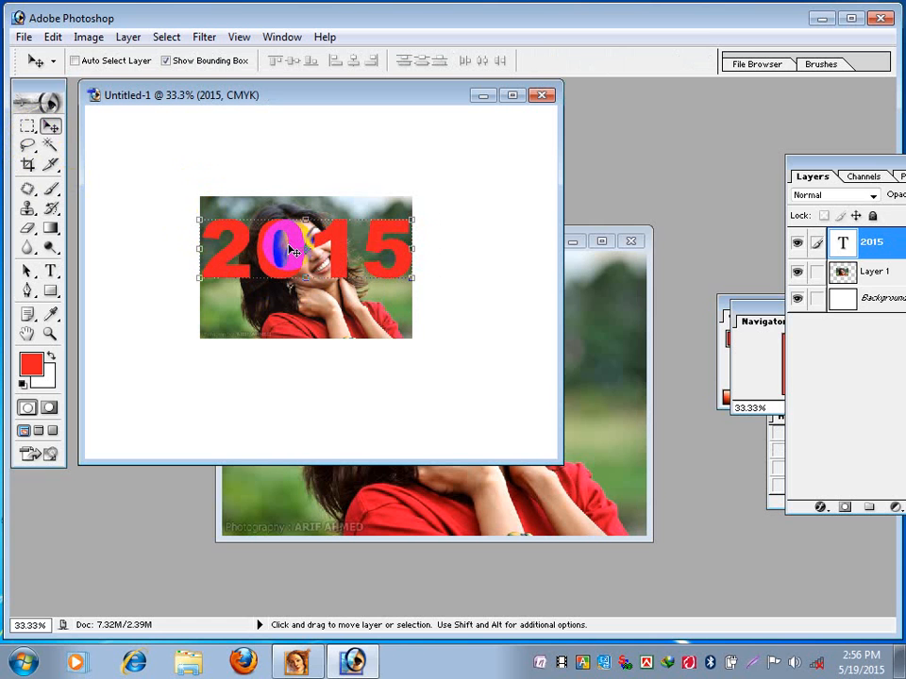
Step: Check what the photo layer and the 2015 text layer each contain by hiding and showing them in turn
drag(825, 166, 675, 128)
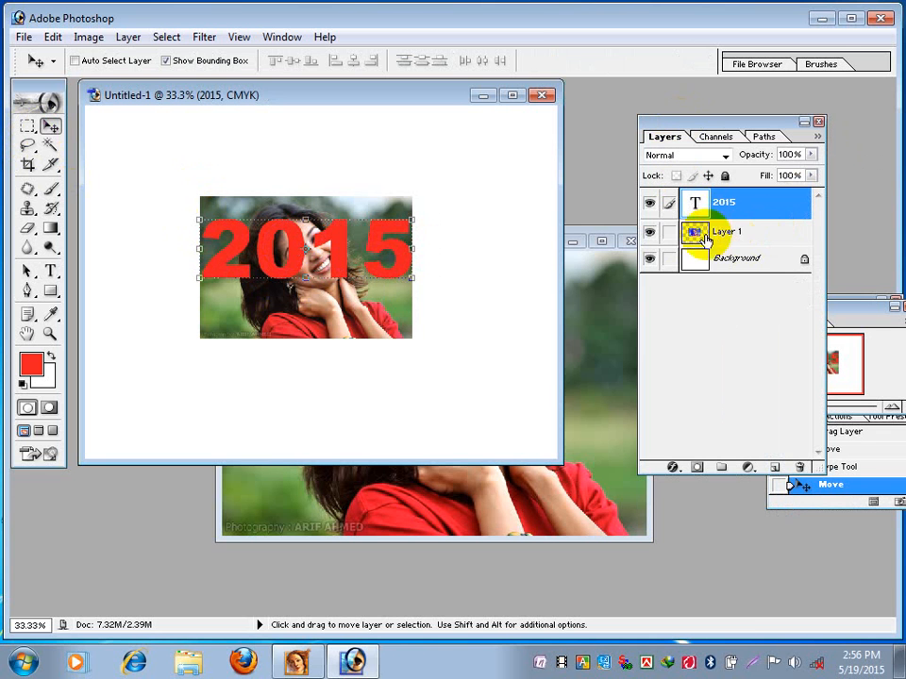
click(650, 236)
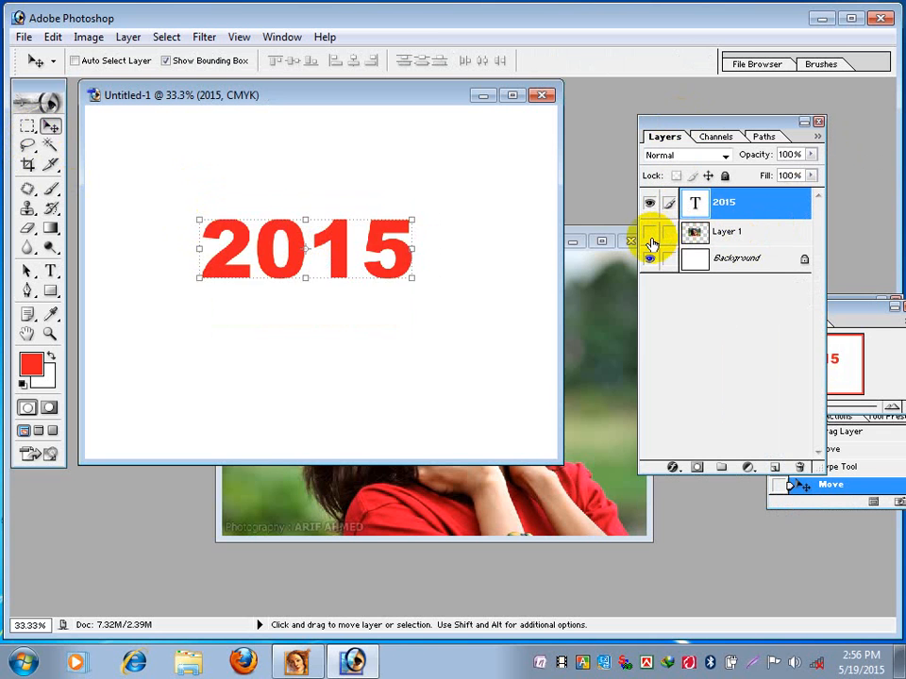
click(650, 232)
click(650, 203)
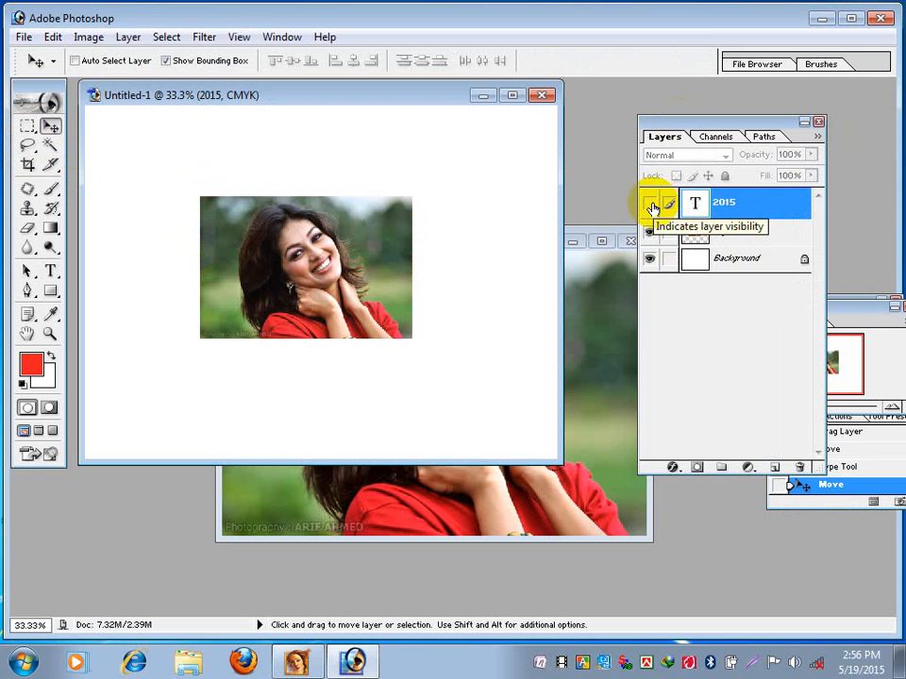
click(650, 204)
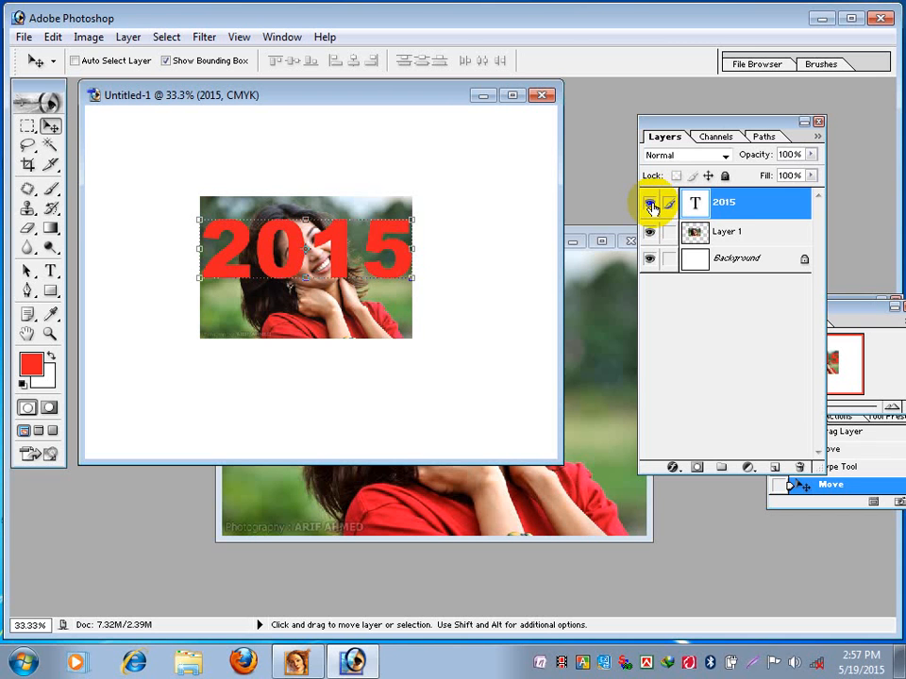
Step: Load Layer 1's outline as a selection and copy the selected photo
click(724, 232)
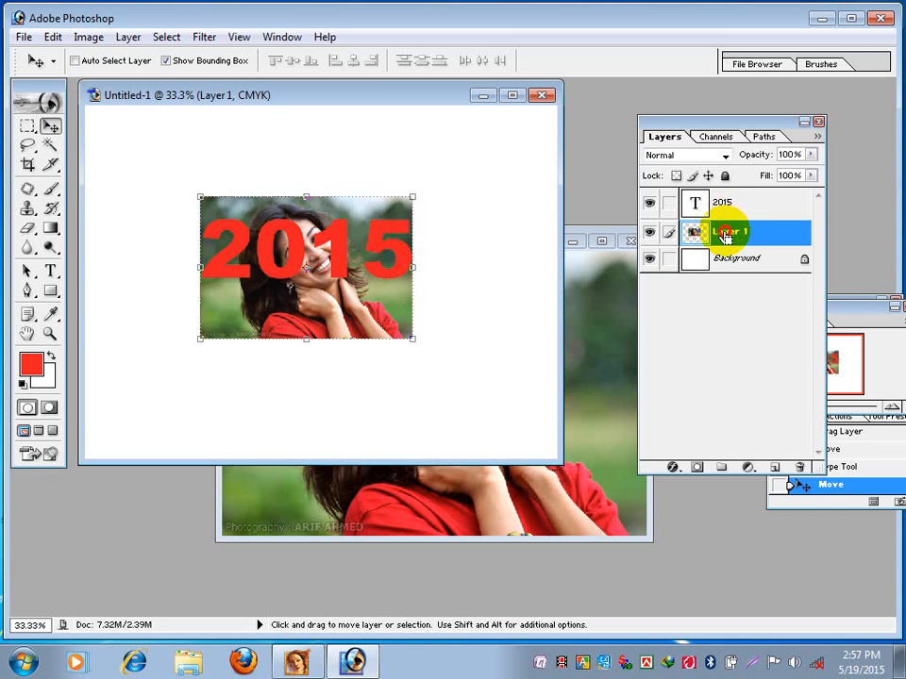
ctrl+click(724, 233)
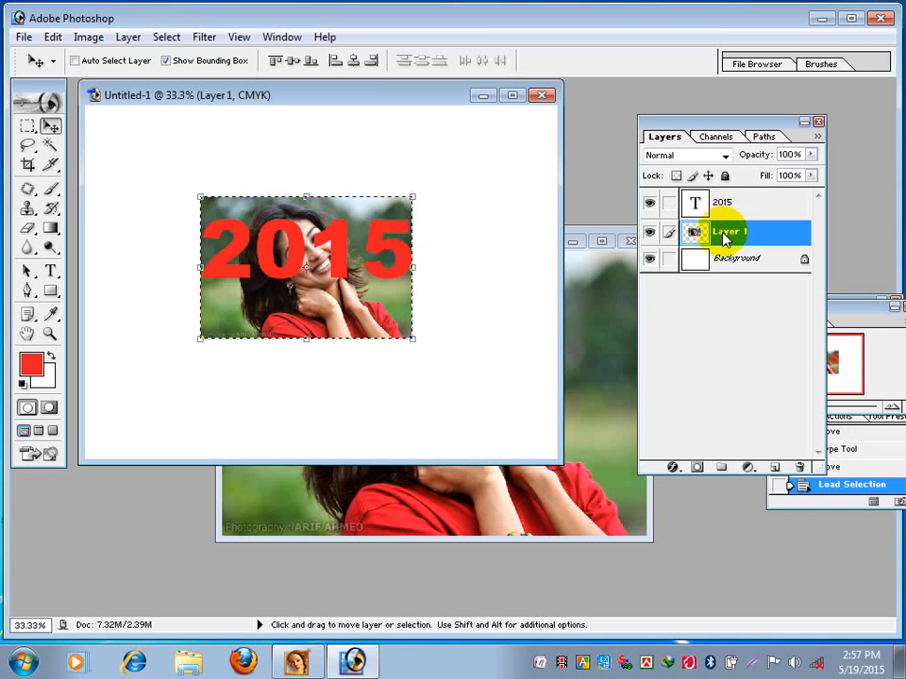
key(z)
click(306, 257)
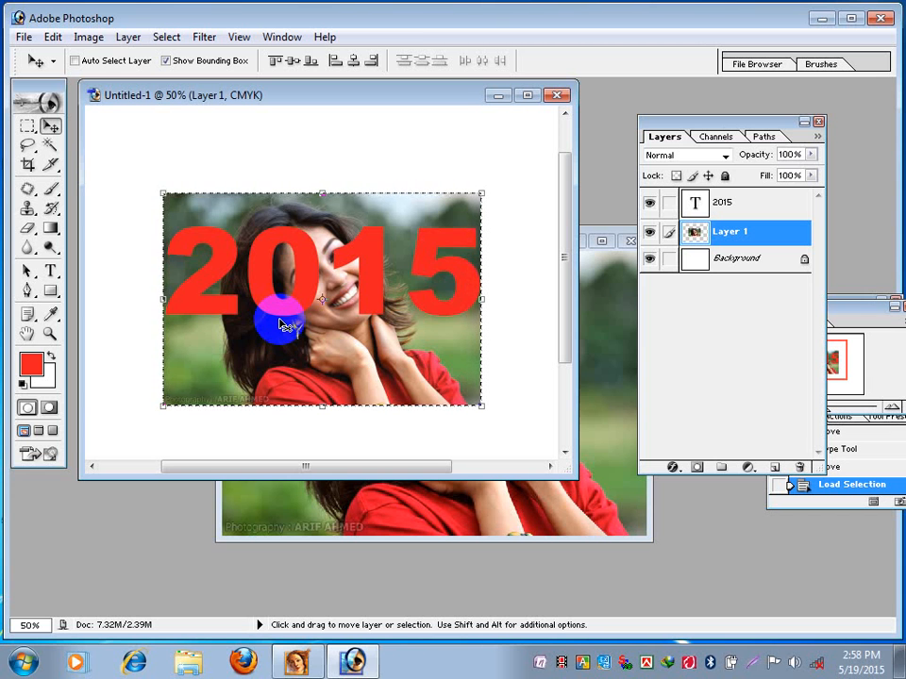
click(50, 37)
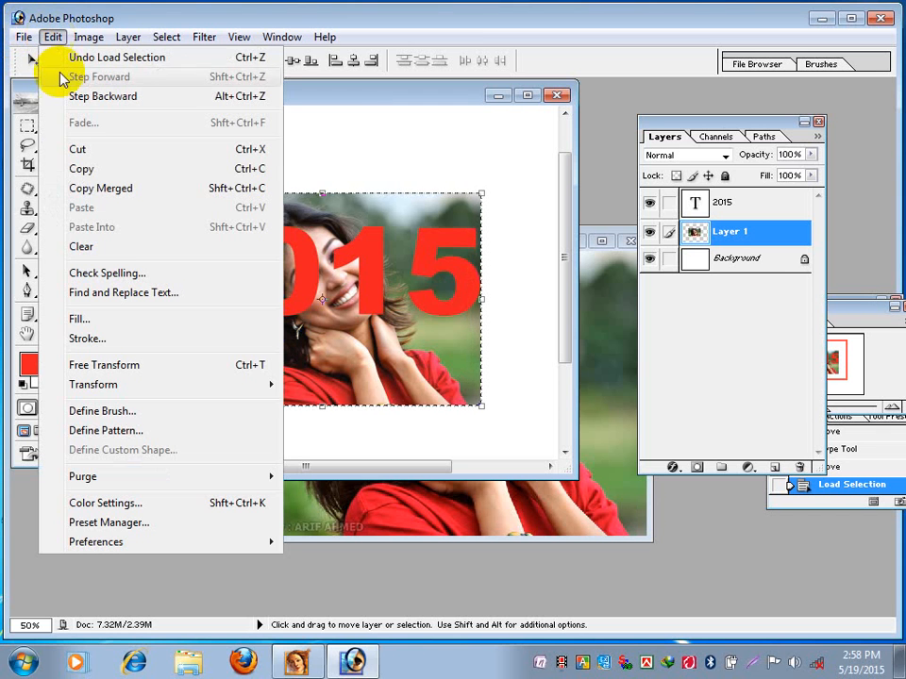
click(95, 169)
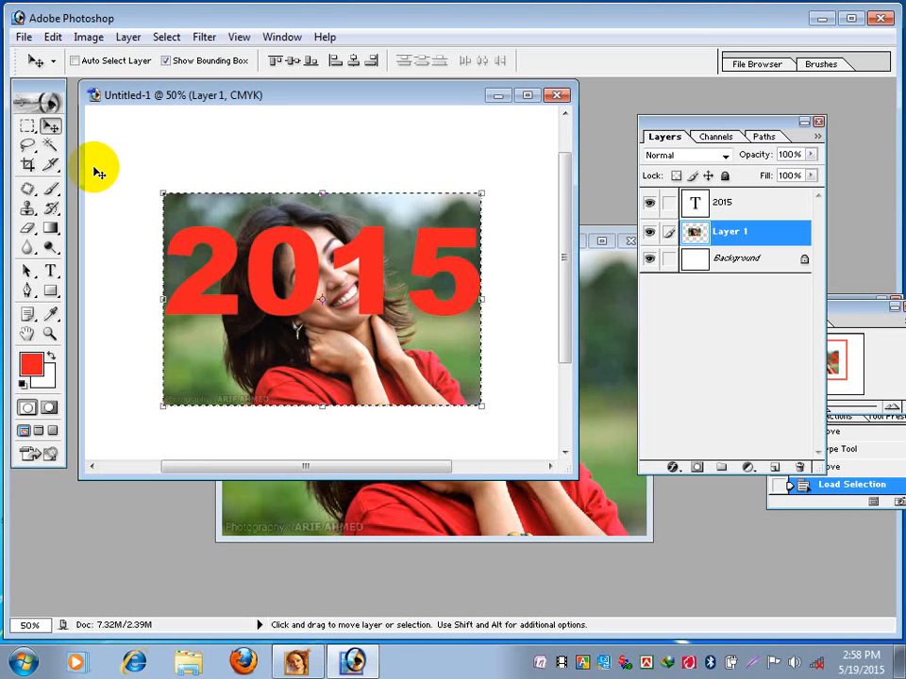
Step: Load the 2015 text layer's outline as a selection and paste the copied photo into it
click(755, 202)
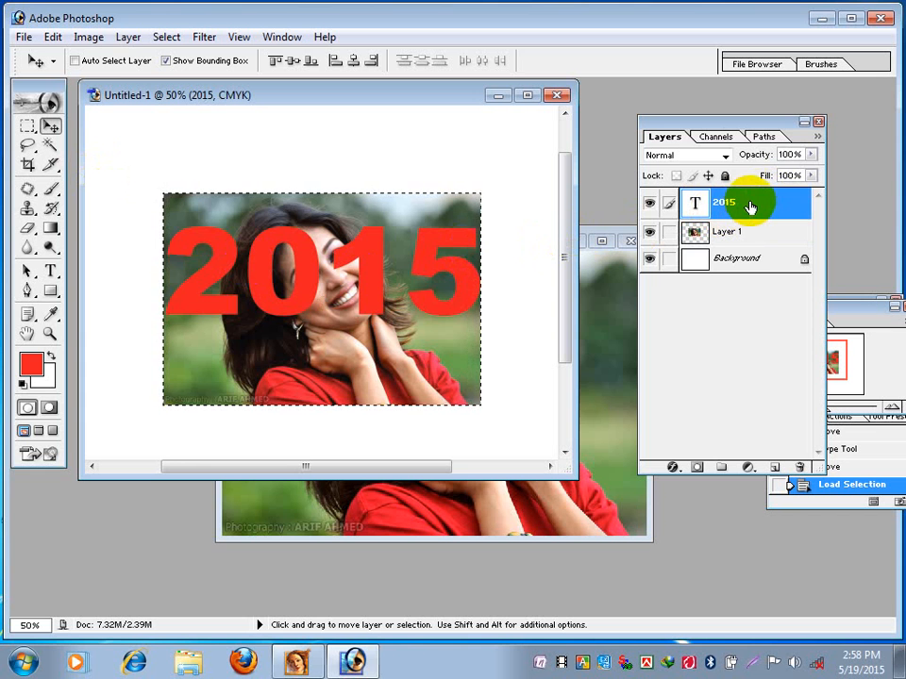
ctrl+click(751, 204)
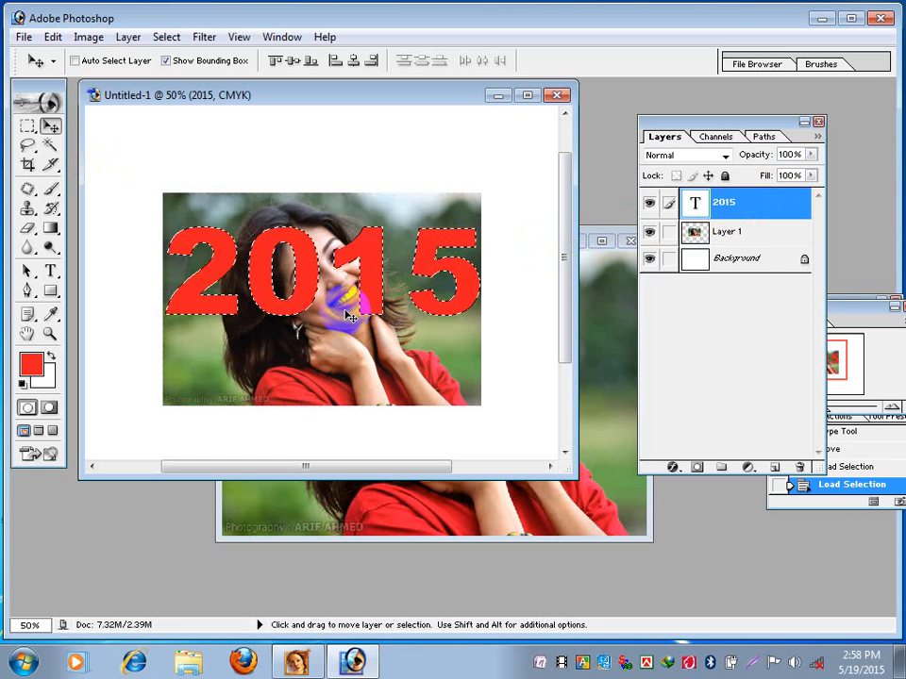
click(60, 41)
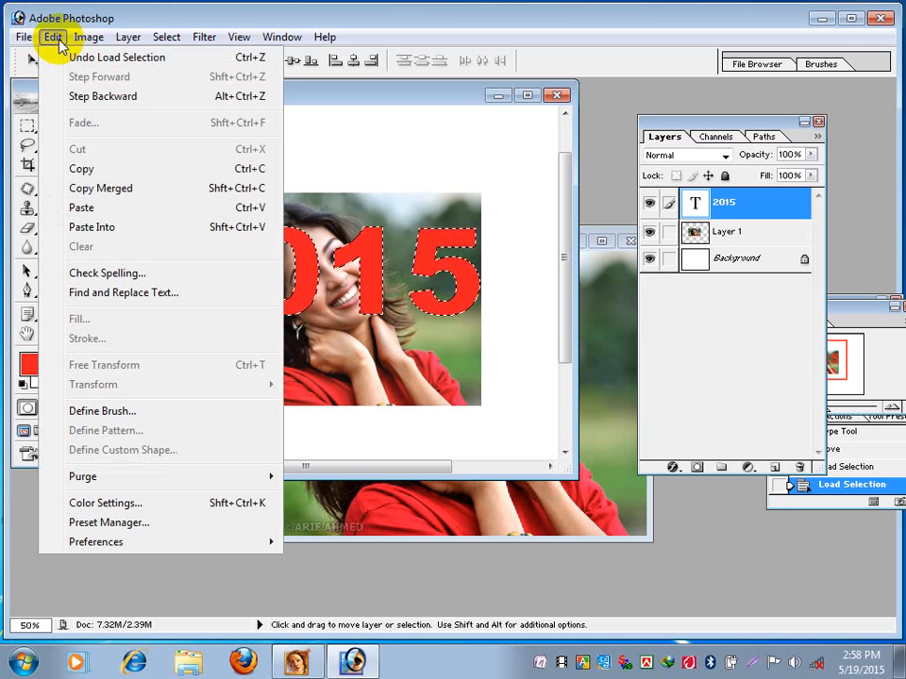
click(92, 228)
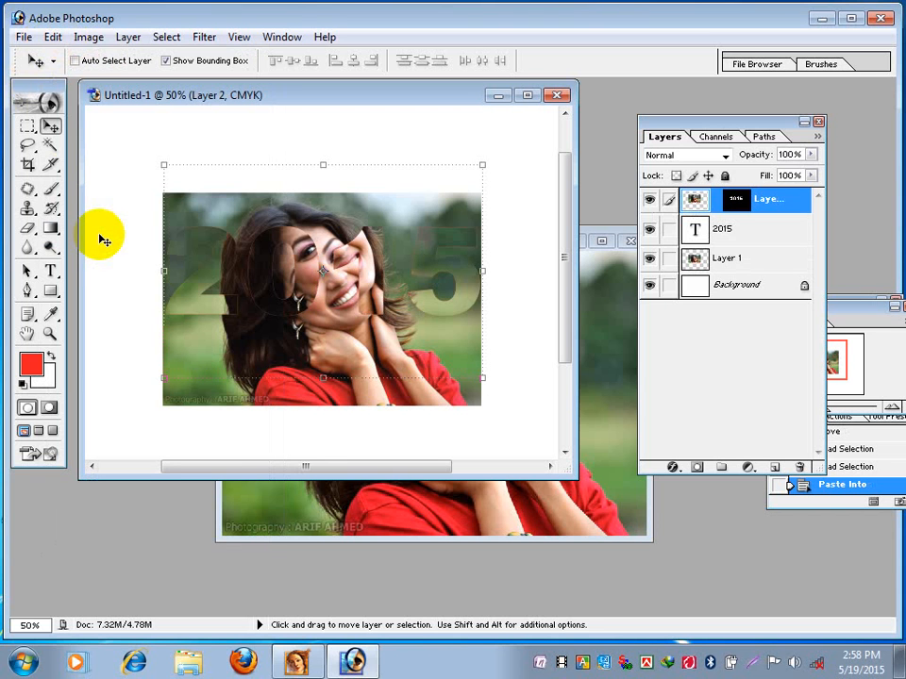
Step: Hide Layer 1 and shift the pasted photo downward inside the 2015 lettering so it lines up with the digits' fill area
click(649, 259)
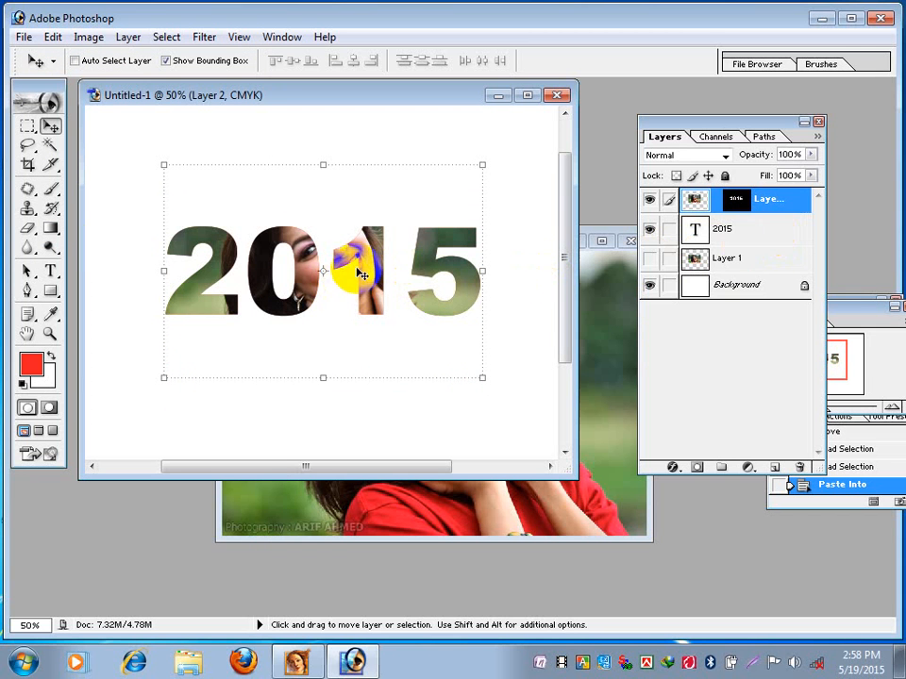
mouse_move(363, 263)
mouse_down()
mouse_move(359, 299)
mouse_move(371, 294)
mouse_move(364, 287)
mouse_move(358, 297)
mouse_move(359, 287)
mouse_up()
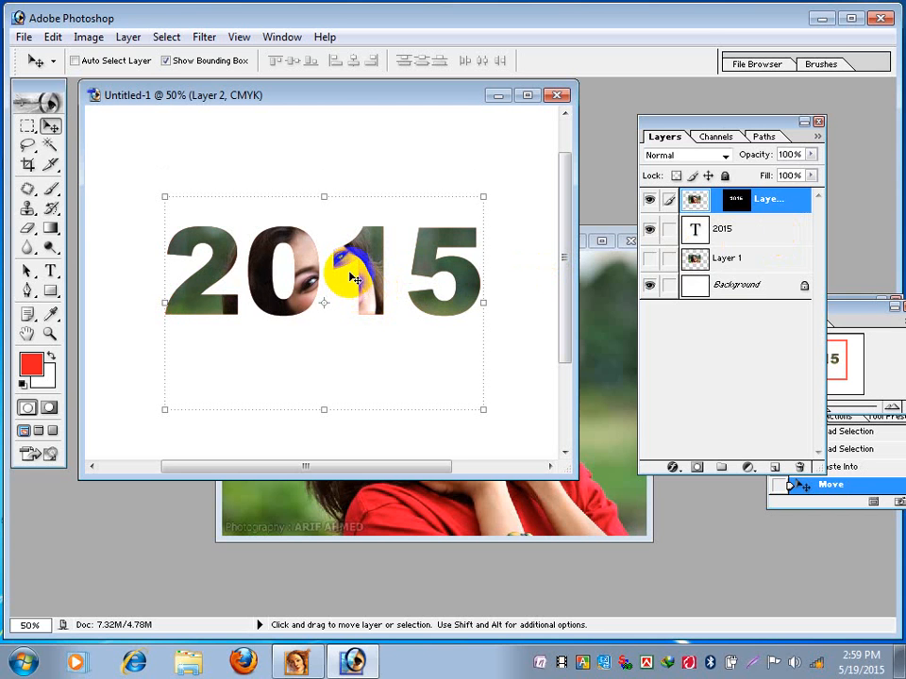
mouse_move(350, 278)
mouse_down()
mouse_move(326, 209)
mouse_move(327, 255)
mouse_move(351, 245)
mouse_move(257, 244)
mouse_up()
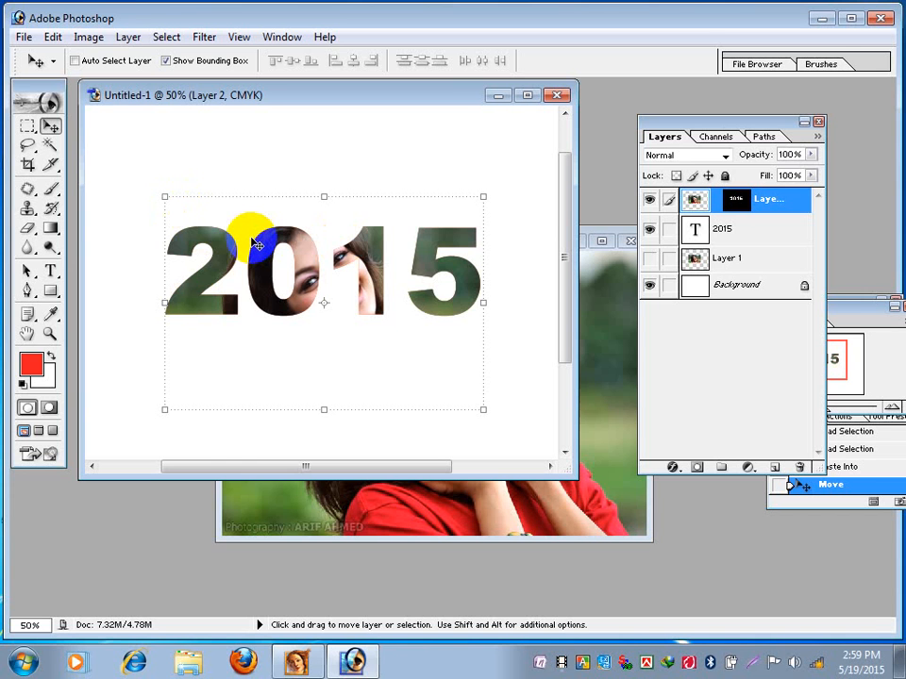
Step: Link the 2015 text layer to the masked photo layer and merge them, moving the merged lettering up near the canvas's upper edge
drag(683, 133, 656, 110)
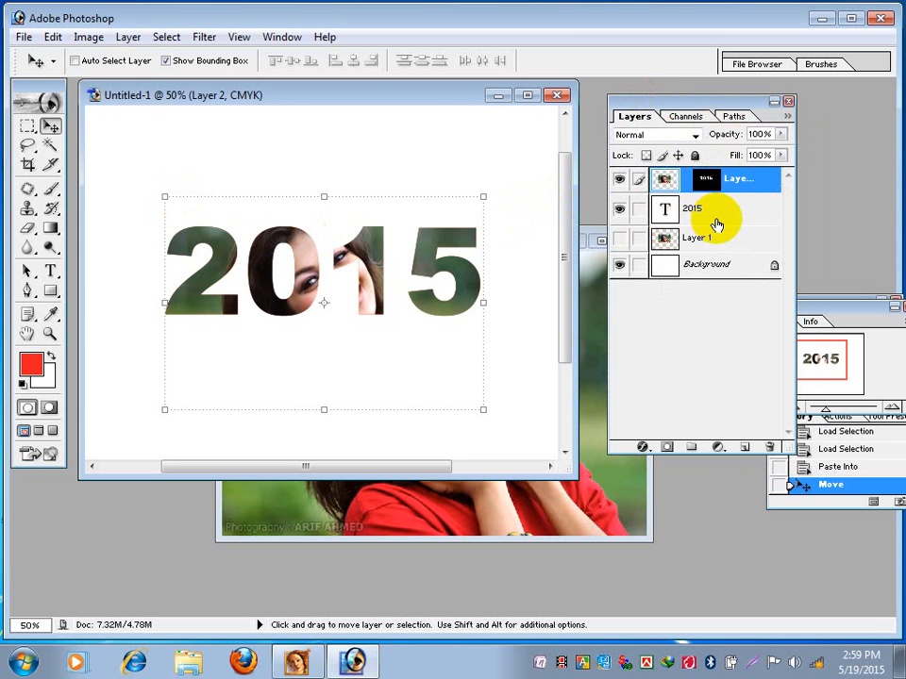
click(639, 214)
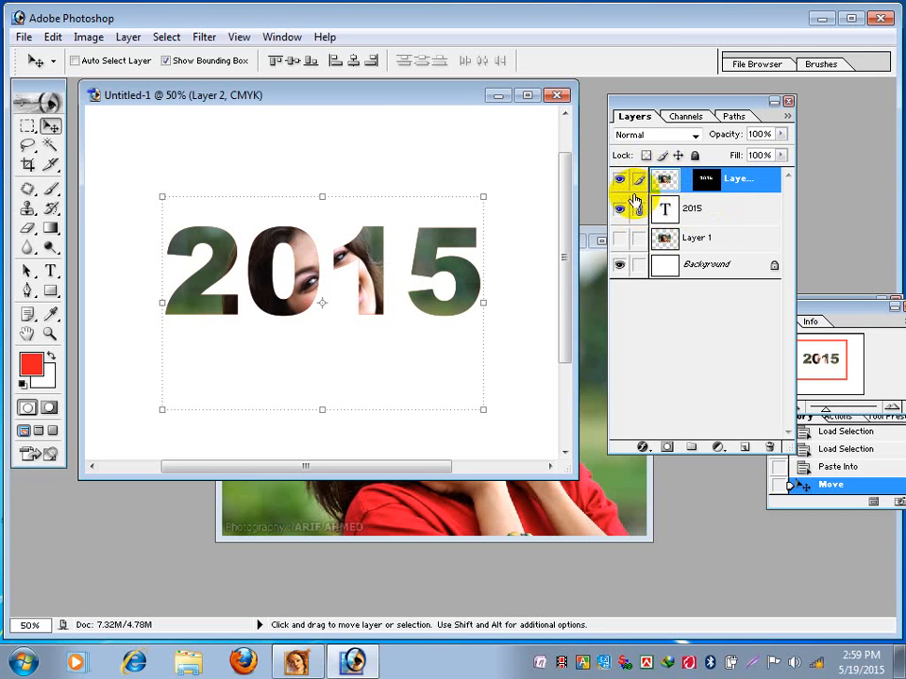
click(620, 211)
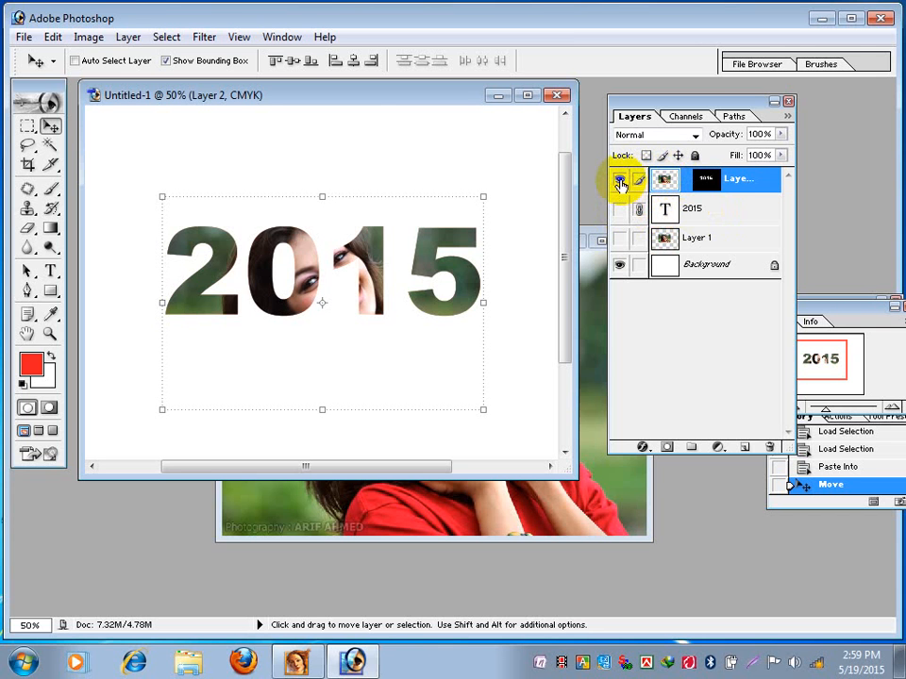
click(619, 182)
click(620, 181)
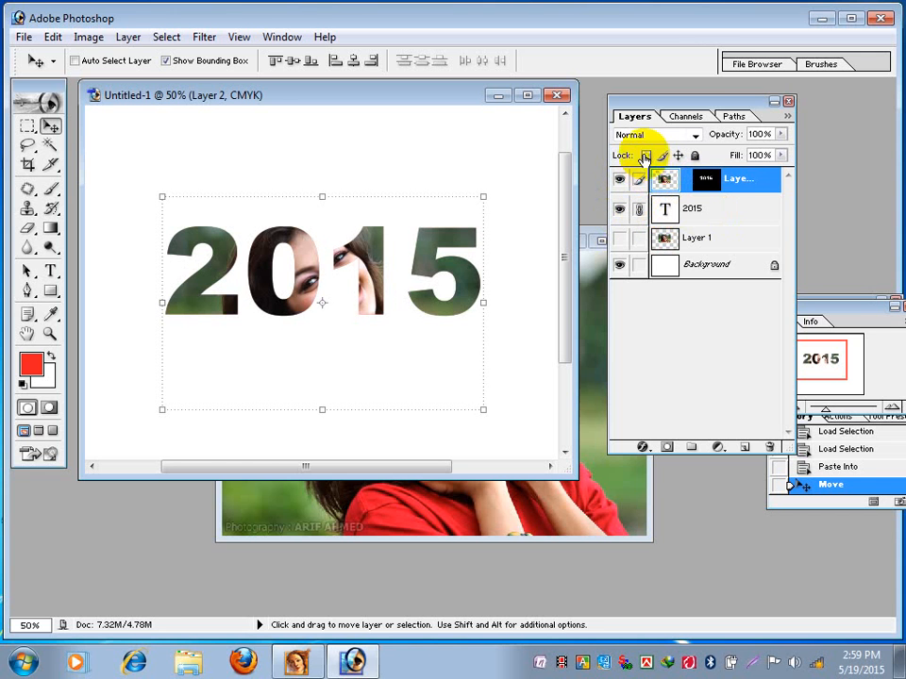
click(784, 115)
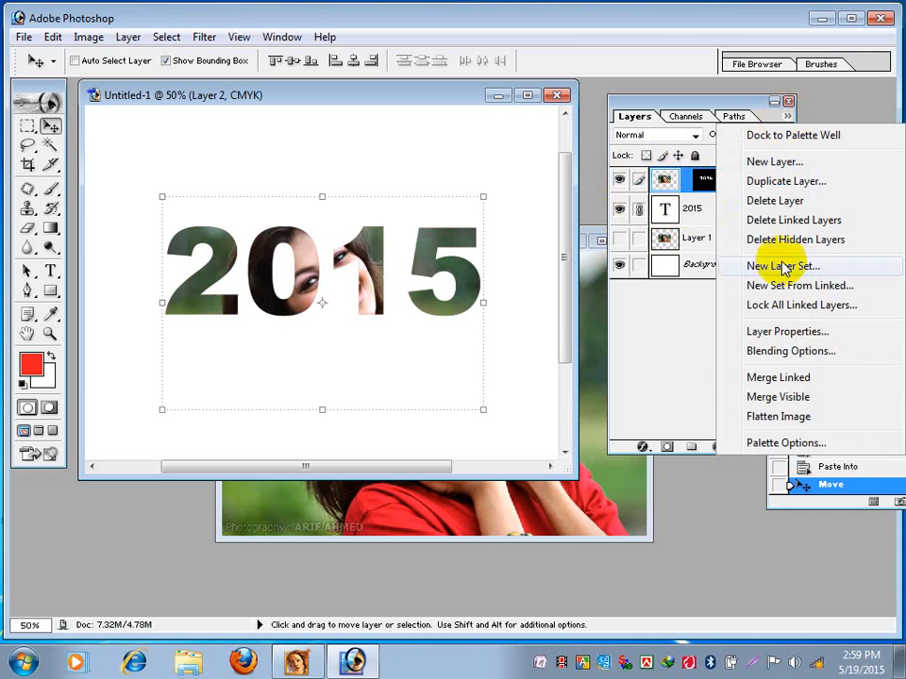
click(792, 382)
drag(368, 274, 356, 180)
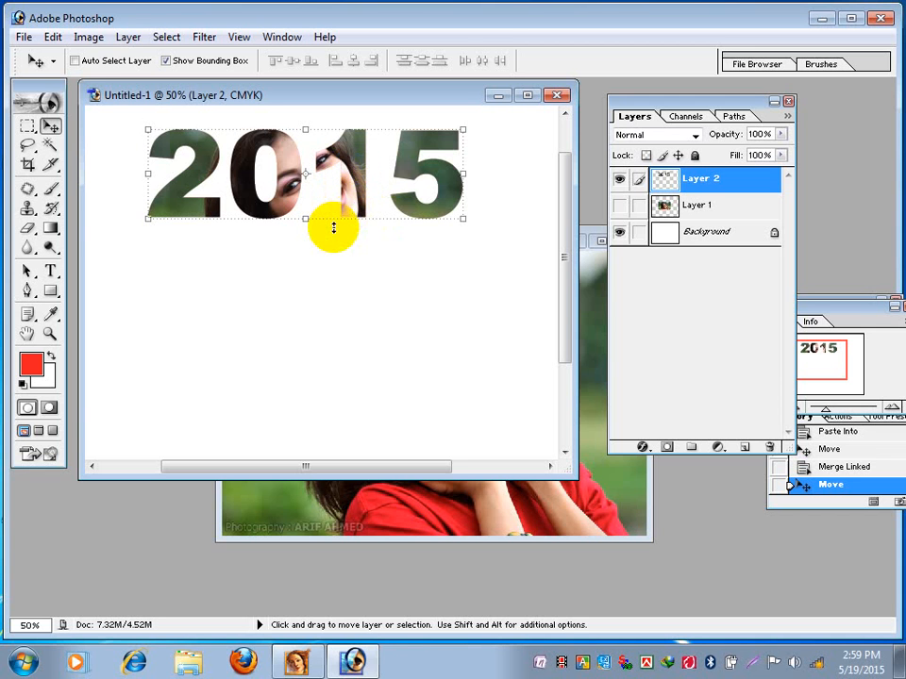
Step: Open the landscape image n1.jpg from the Picture folder
click(25, 39)
click(44, 76)
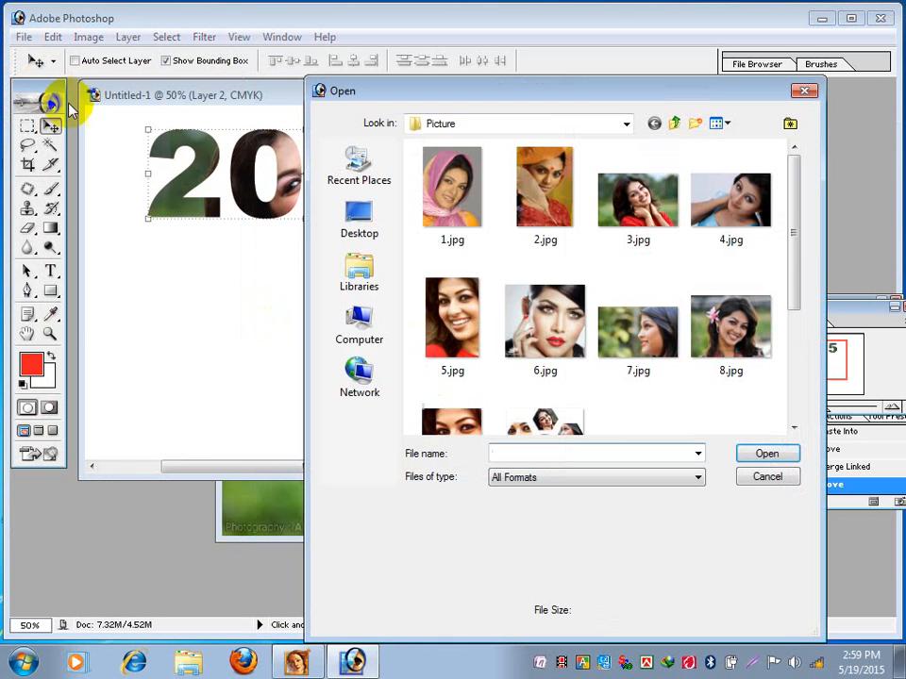
drag(798, 243, 798, 353)
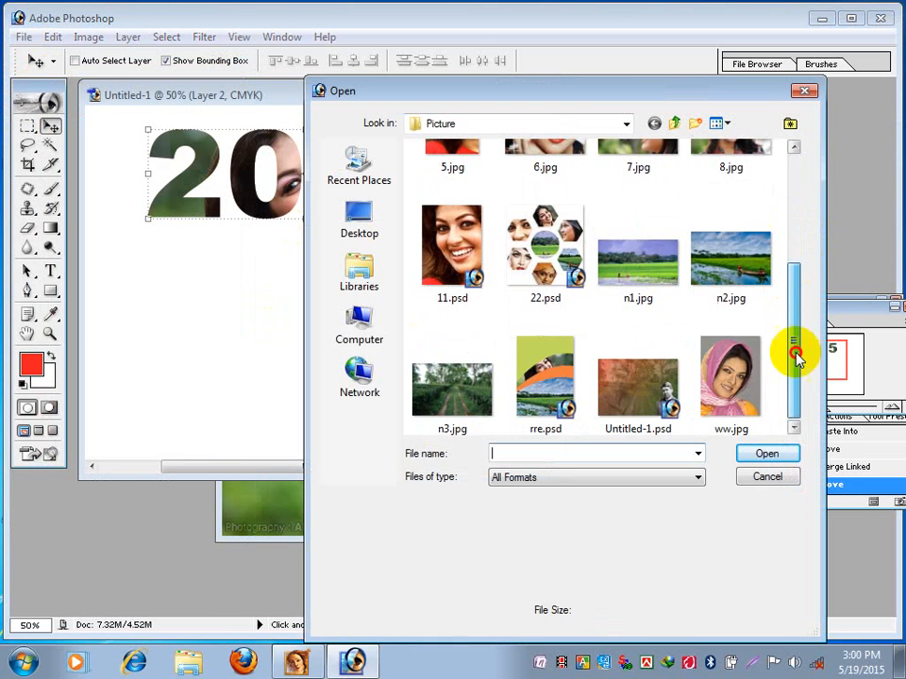
click(663, 258)
click(764, 453)
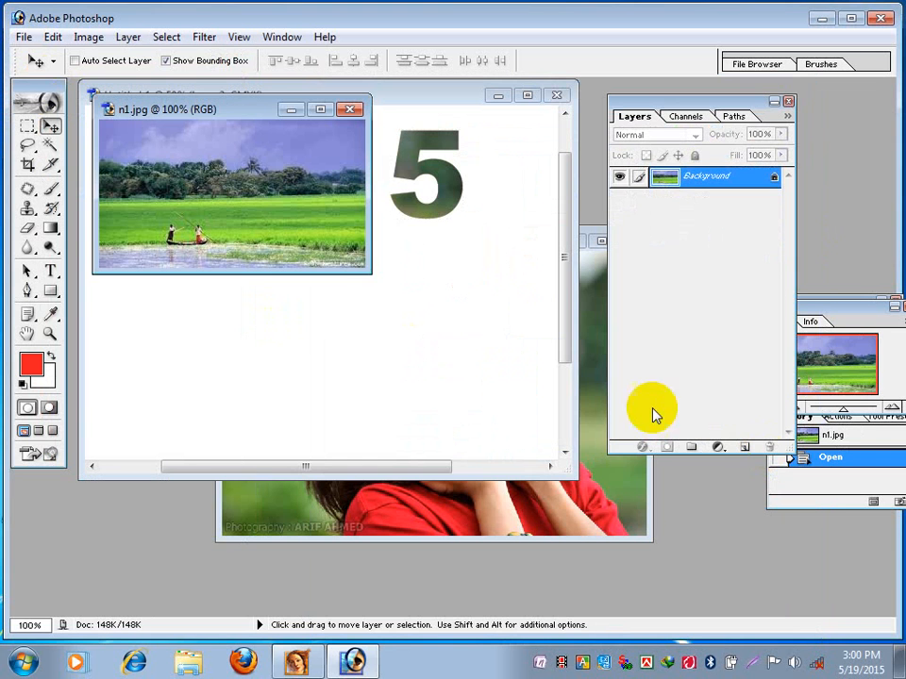
Step: Bring the landscape into the Untitled-1 document and scale it to cover the whole canvas
drag(334, 243, 564, 469)
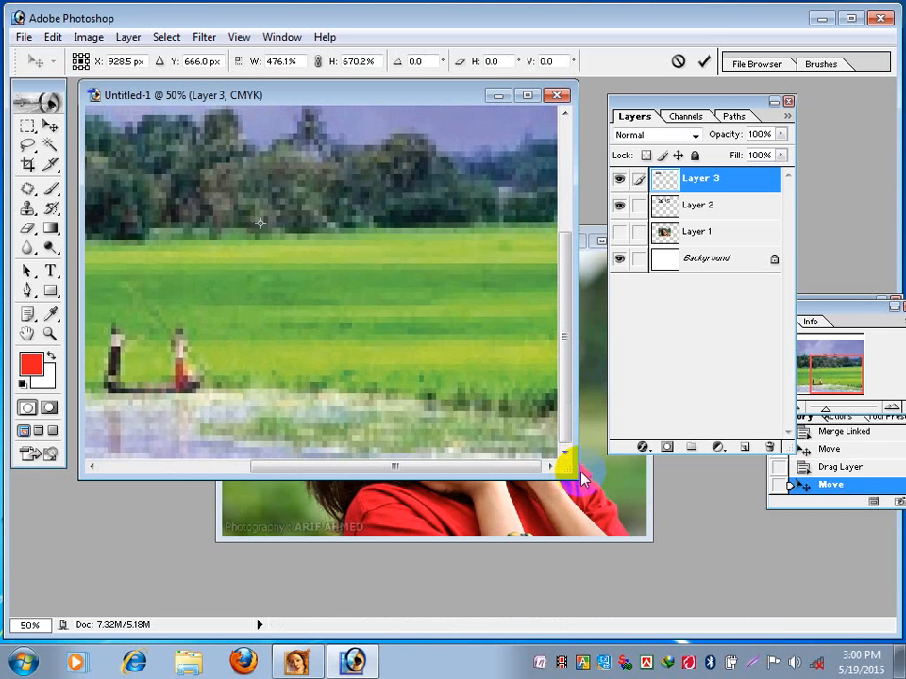
alt+click(200, 321)
alt+click(194, 318)
drag(223, 295, 186, 297)
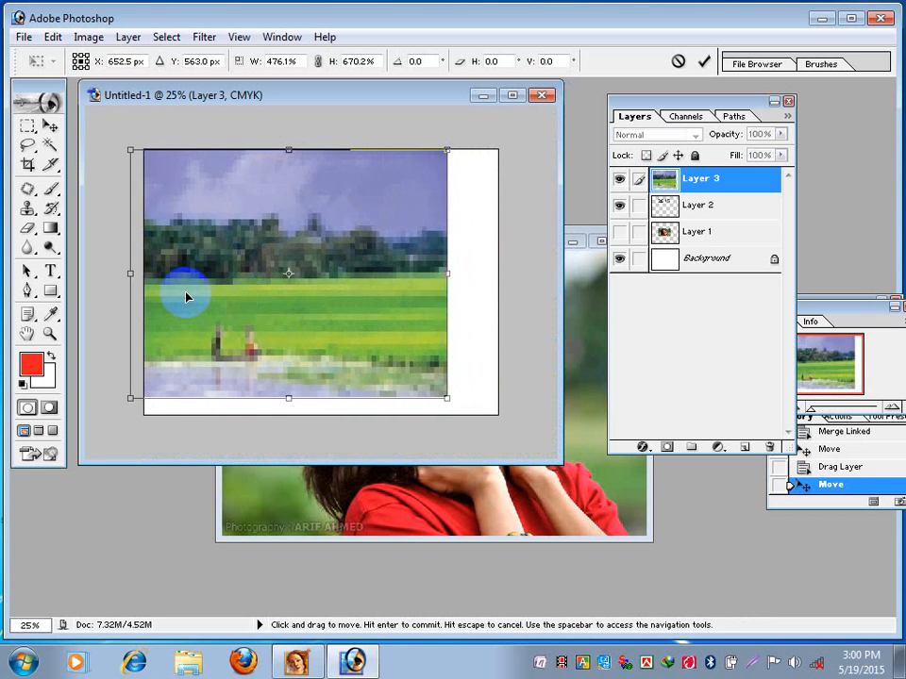
drag(443, 397, 498, 415)
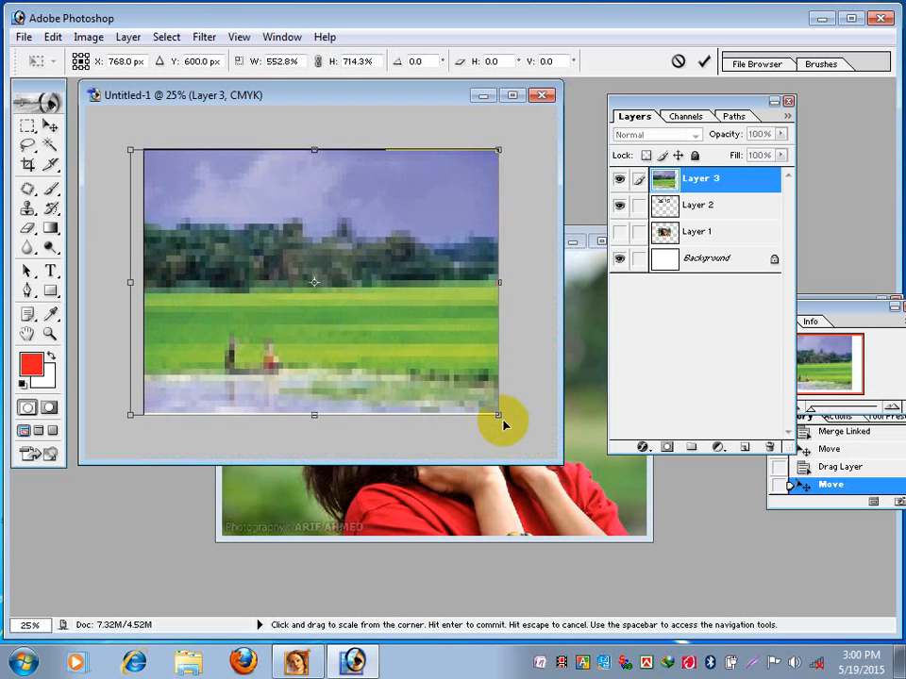
click(47, 127)
click(376, 266)
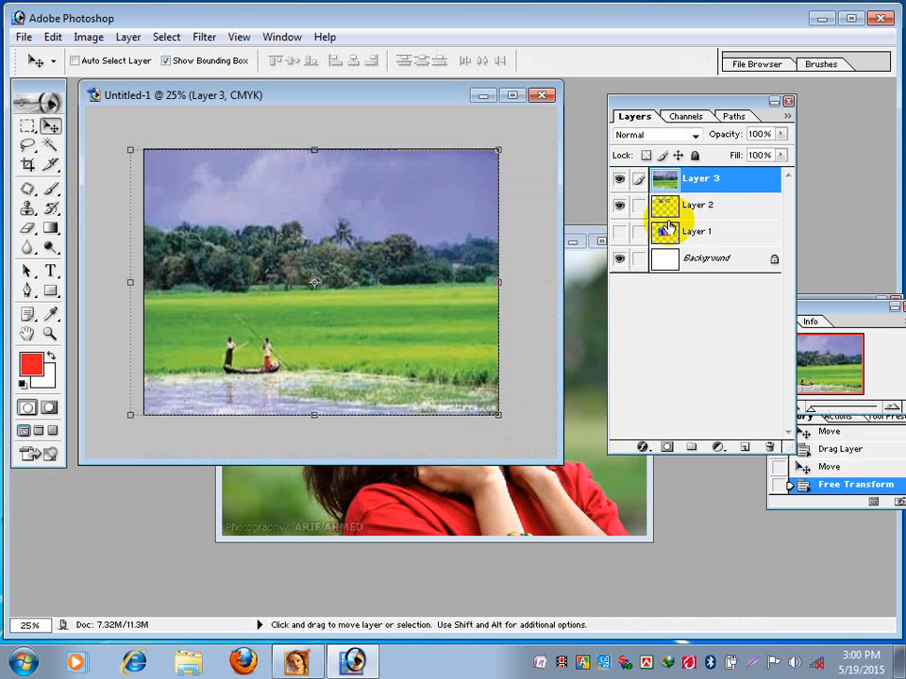
Step: Place the landscape layer directly above the Background and move the photo-filled 2015 lettering up in the sky
drag(697, 182, 719, 240)
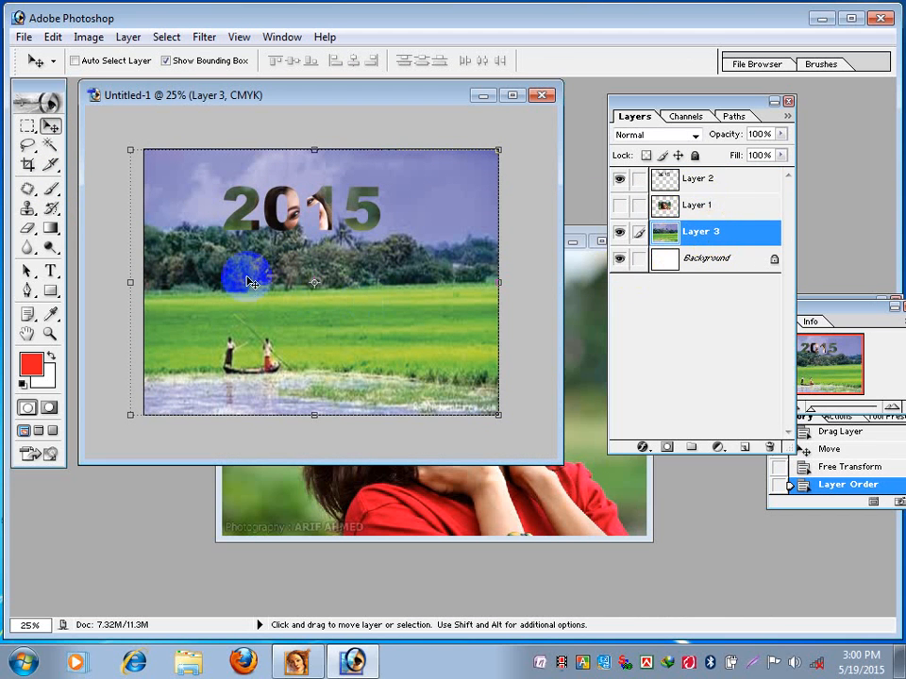
click(718, 178)
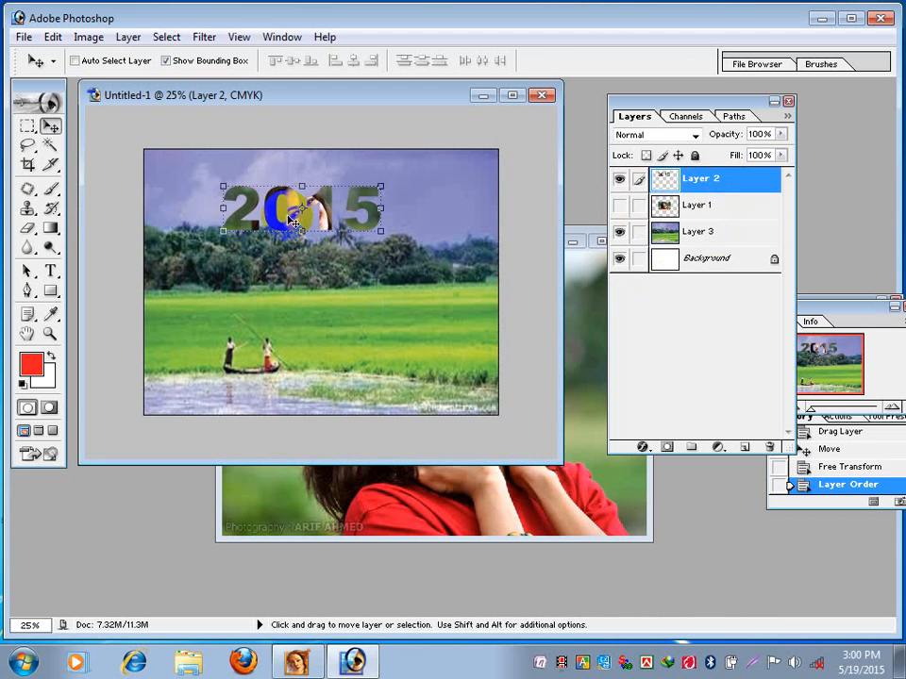
drag(290, 215, 296, 196)
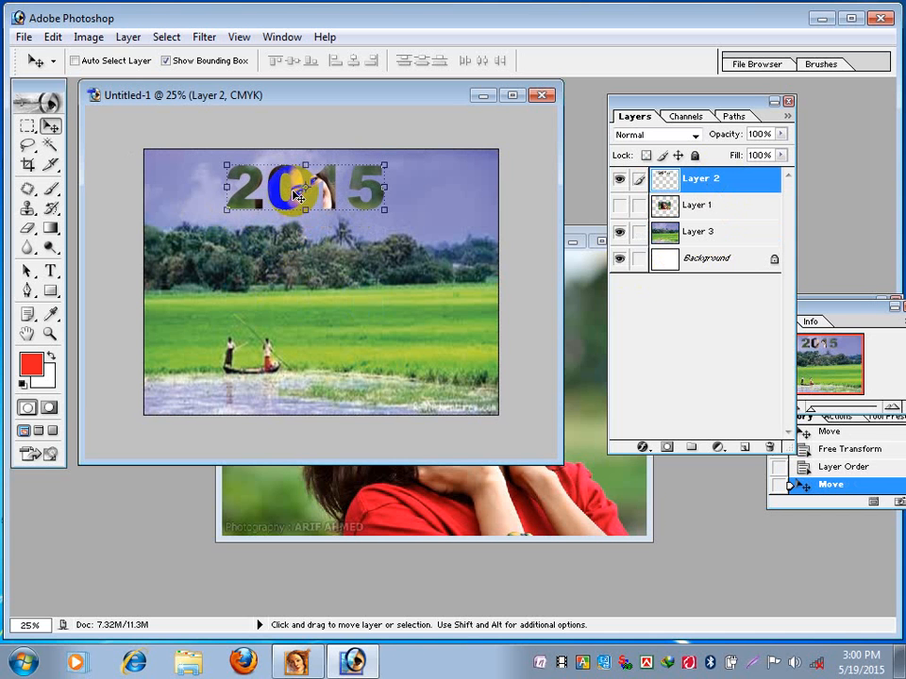
Step: Load the outline of the photo-filled 2015 lettering on Layer 2 as a selection
key(z)
click(306, 198)
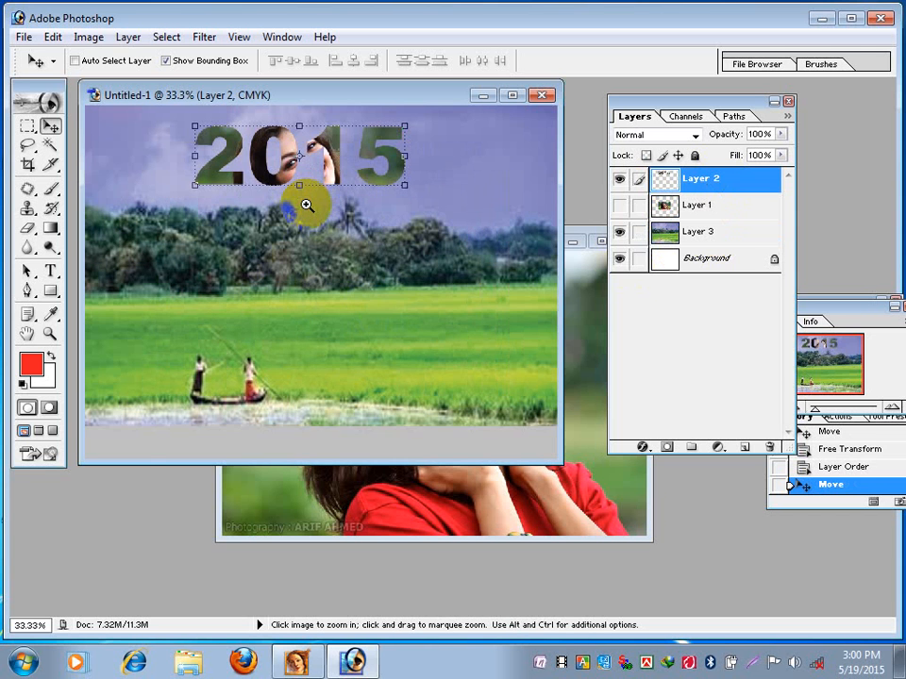
click(306, 205)
click(303, 202)
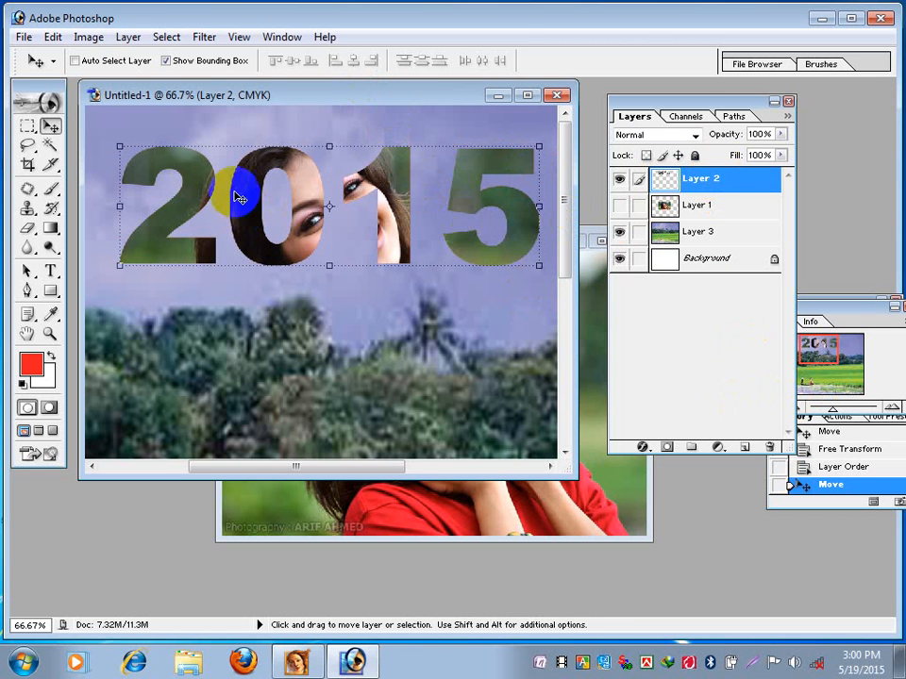
ctrl+click(710, 181)
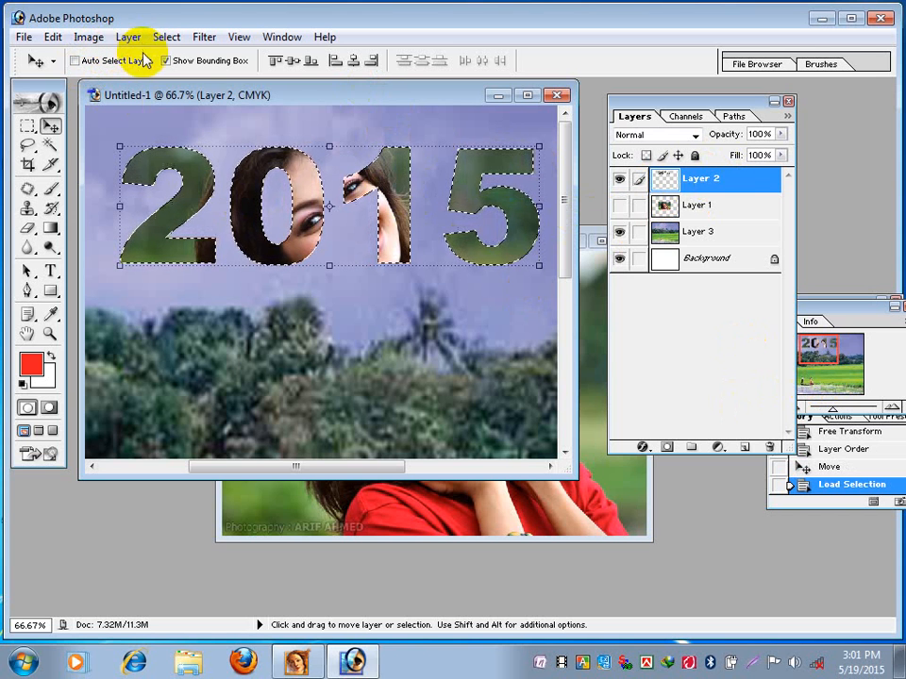
click(170, 39)
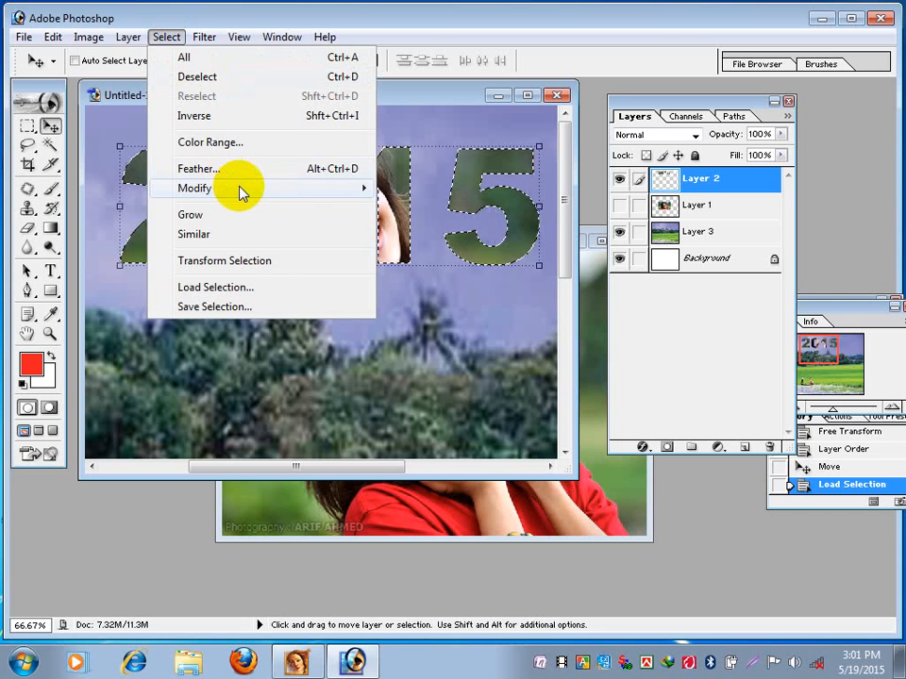
mouse_move(241, 192)
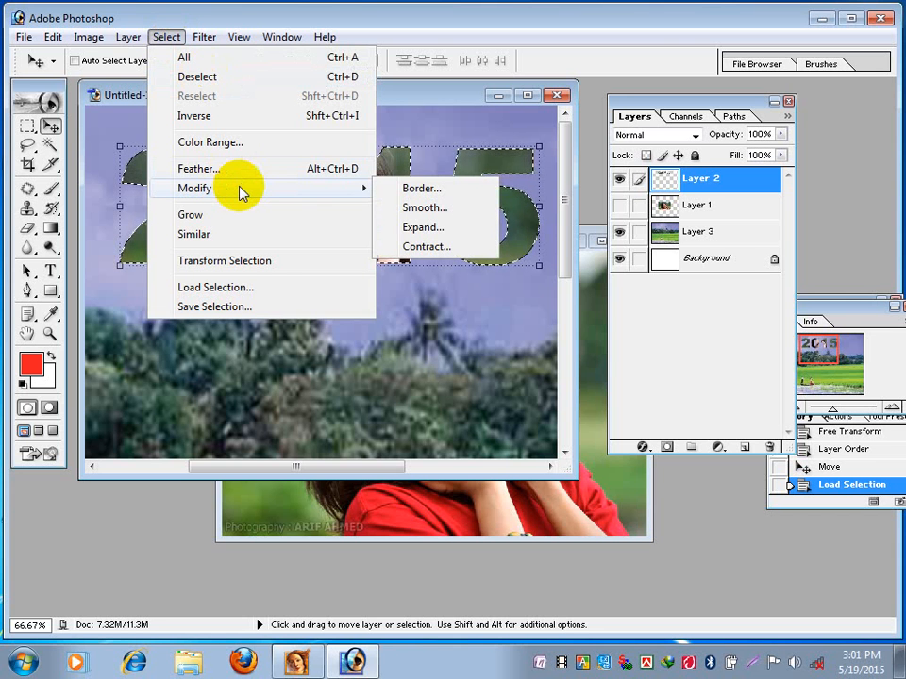
click(421, 227)
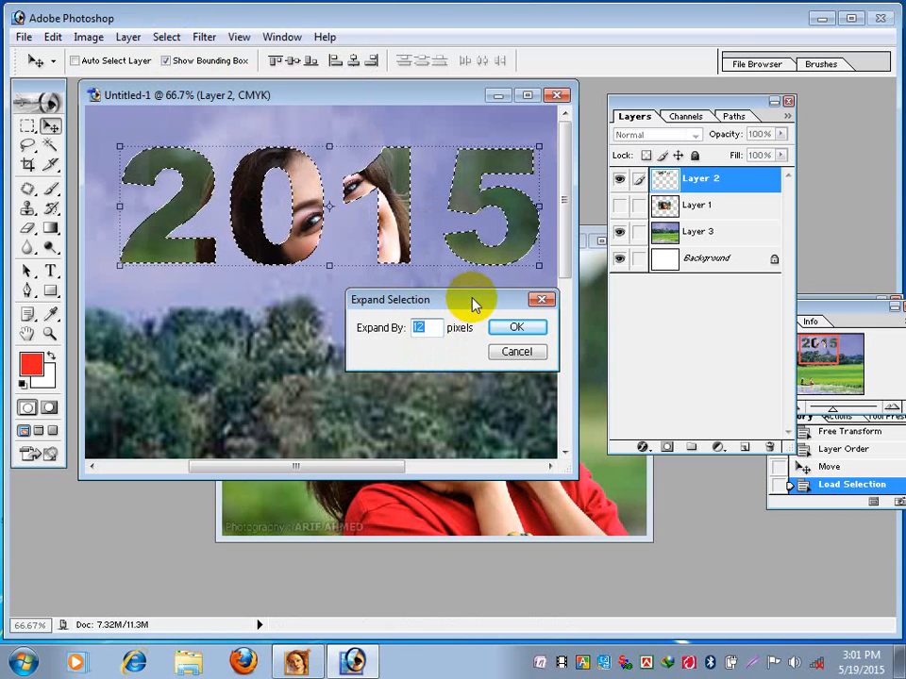
click(522, 357)
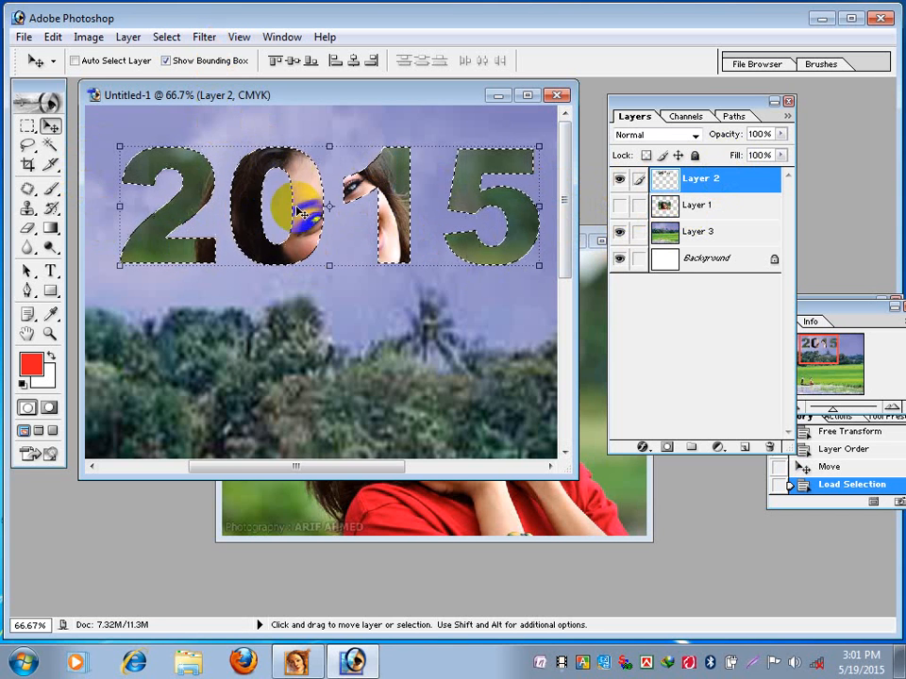
Step: Expand the selection around the 2015 digits by 12 pixels
click(157, 39)
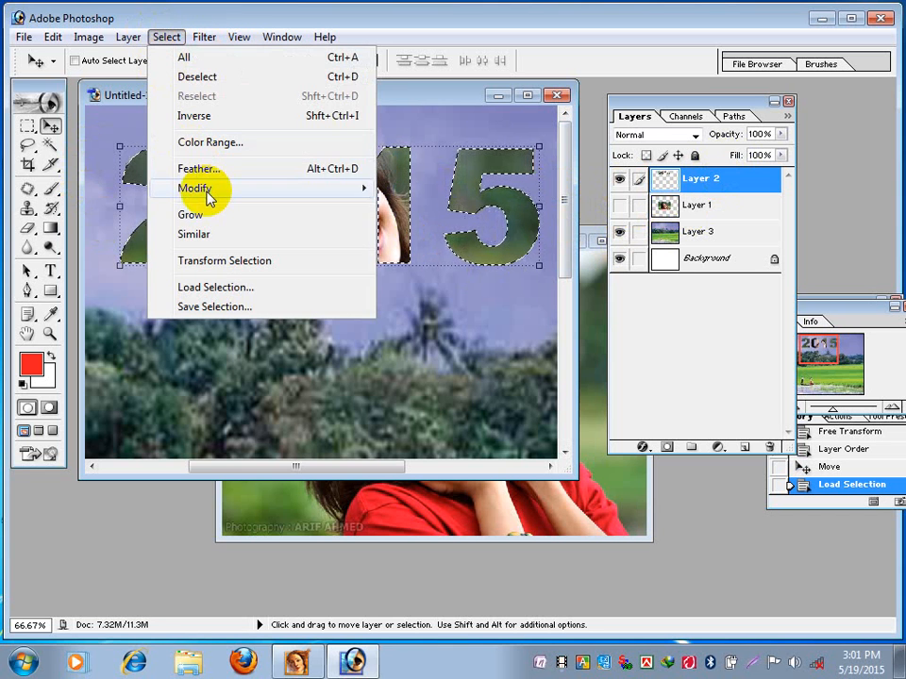
click(411, 231)
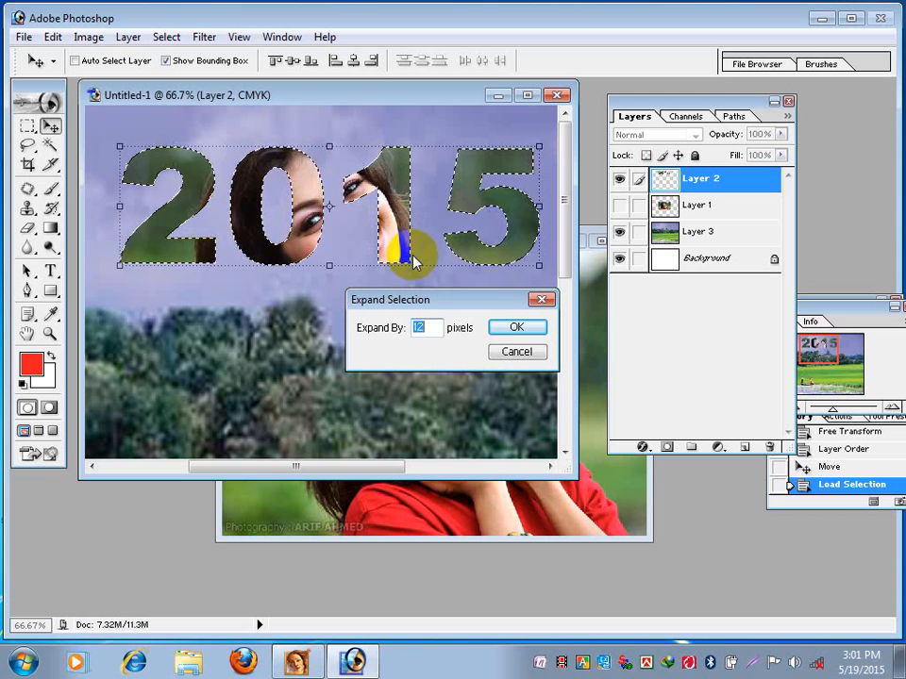
click(509, 329)
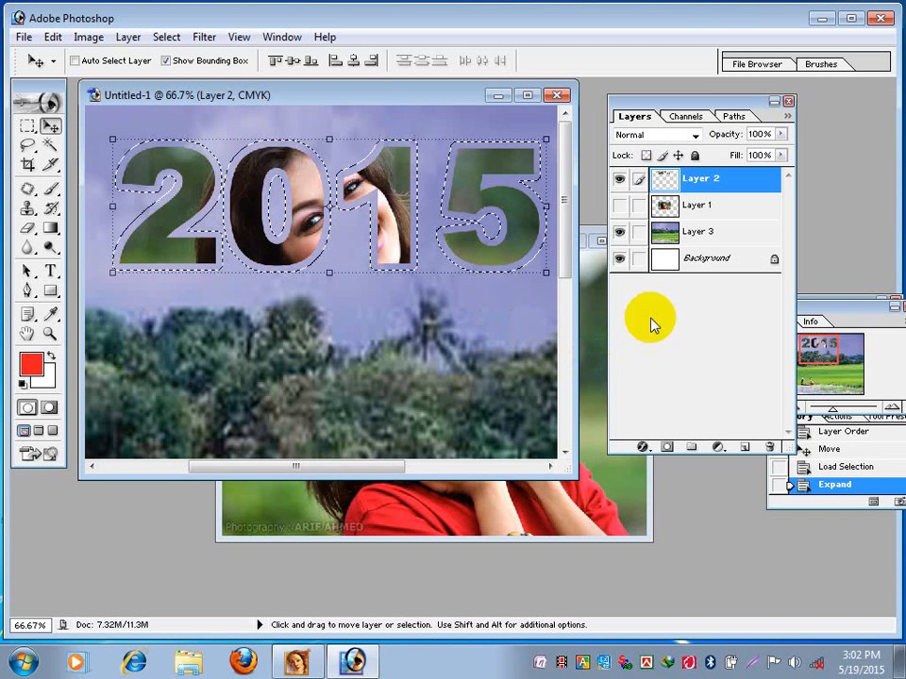
Step: Add a new layer beneath Layer 2, fill the expanded selection with the white background color, and deselect
click(743, 447)
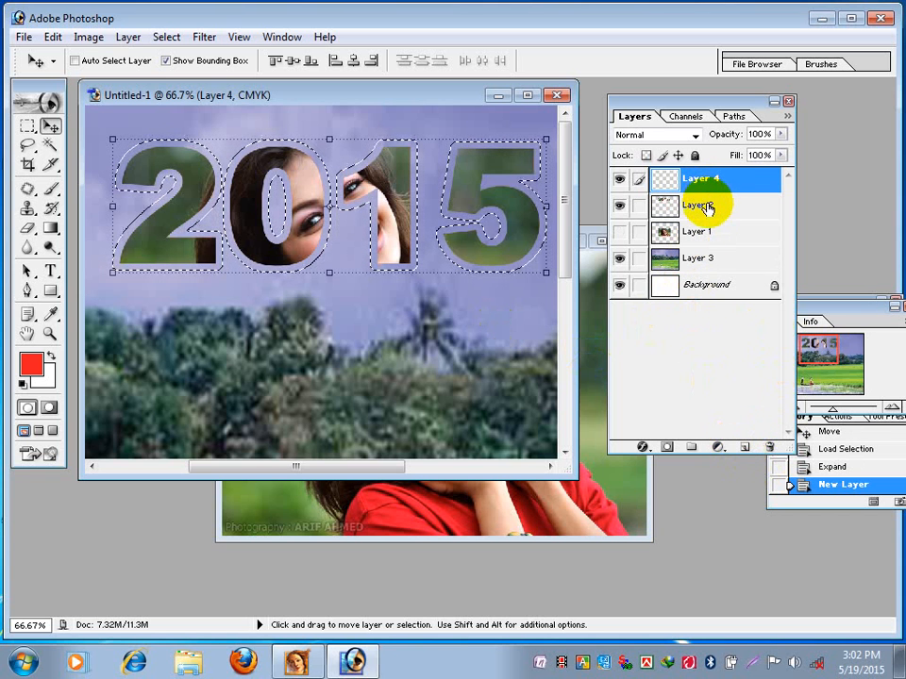
drag(707, 204, 711, 179)
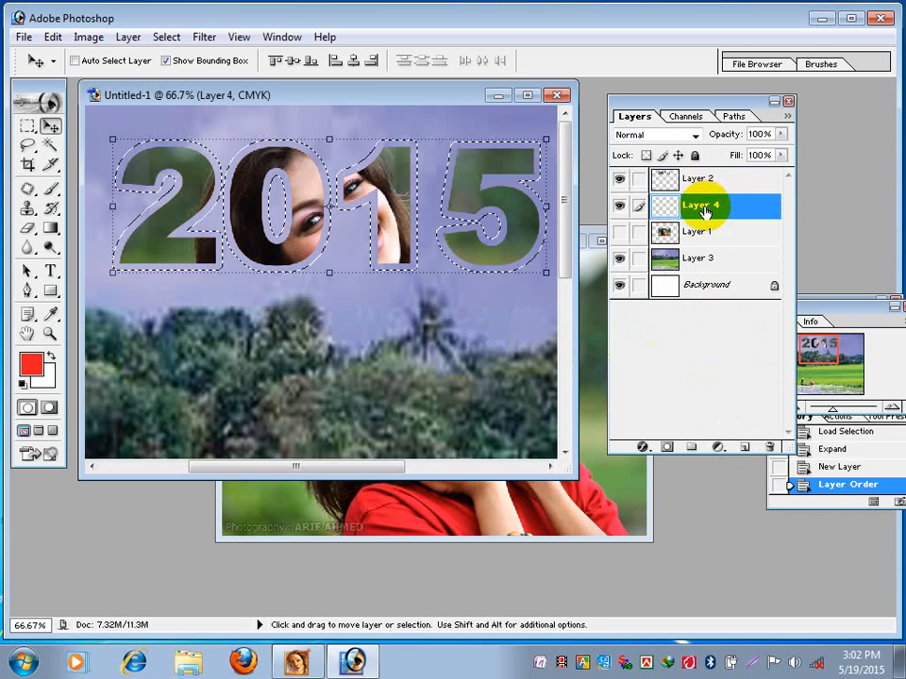
key(ctrl+BackSpace)
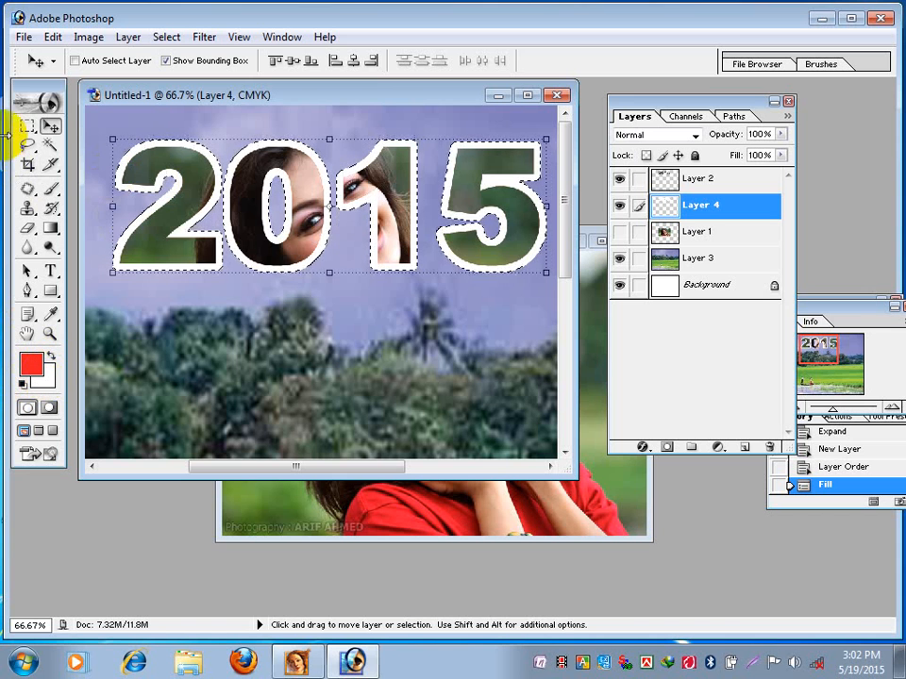
click(26, 125)
click(128, 122)
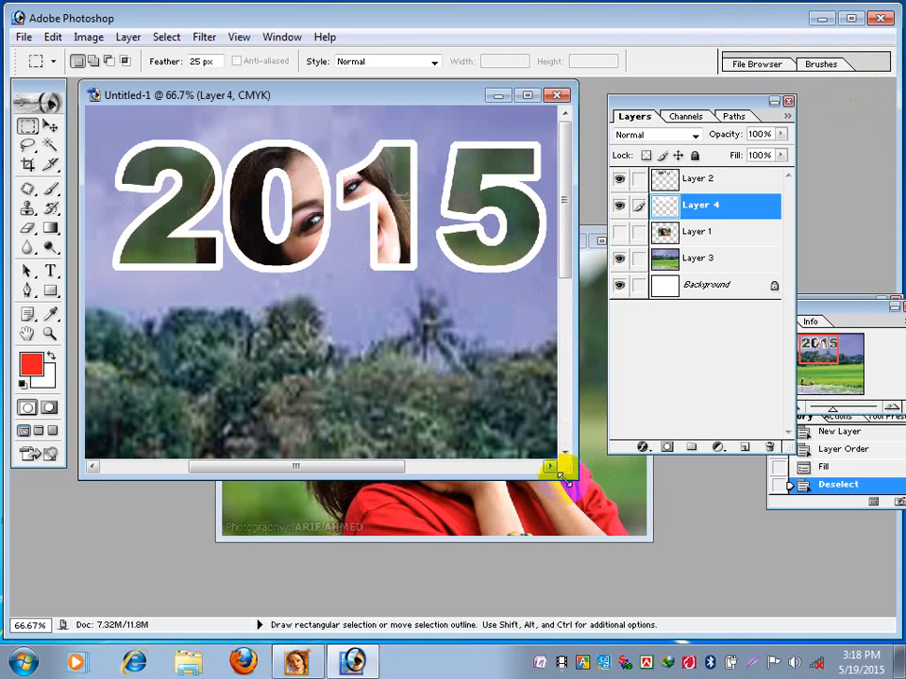
Step: Enlarge the Untitled-1 document window and hide Layer 2 and Layer 4
drag(573, 477, 735, 587)
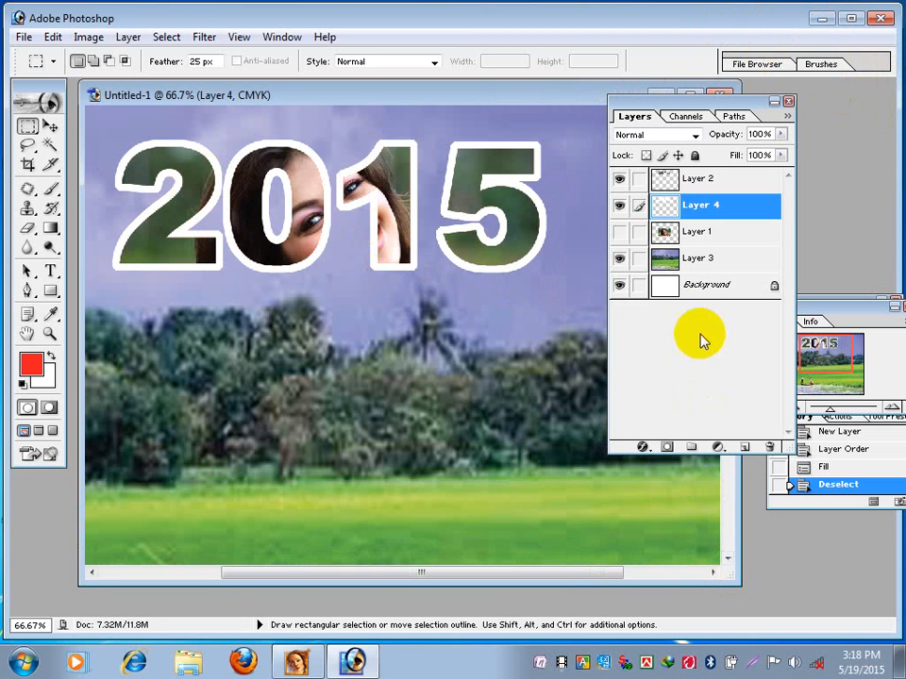
click(618, 178)
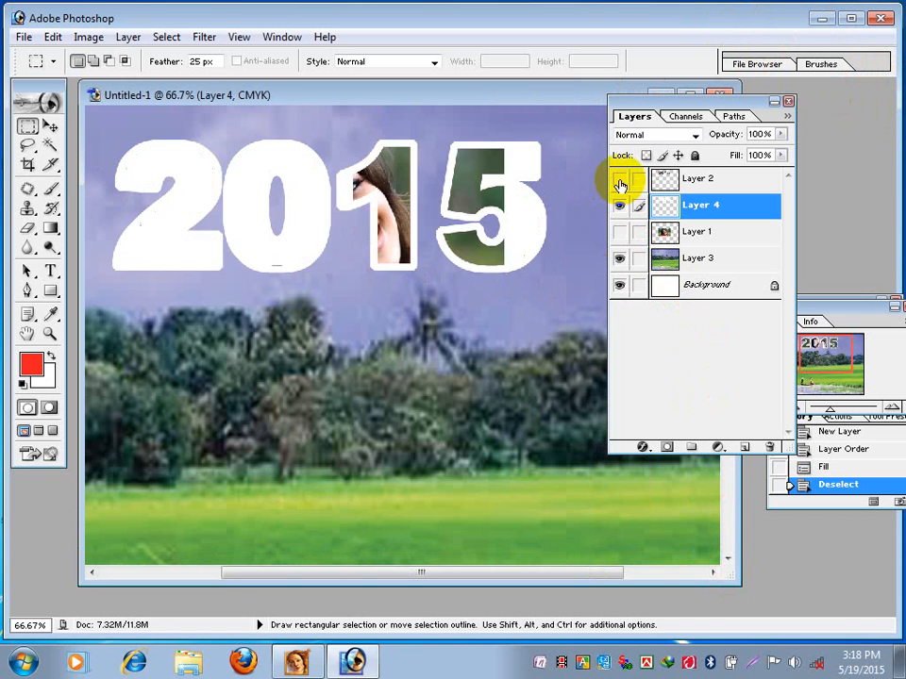
click(619, 205)
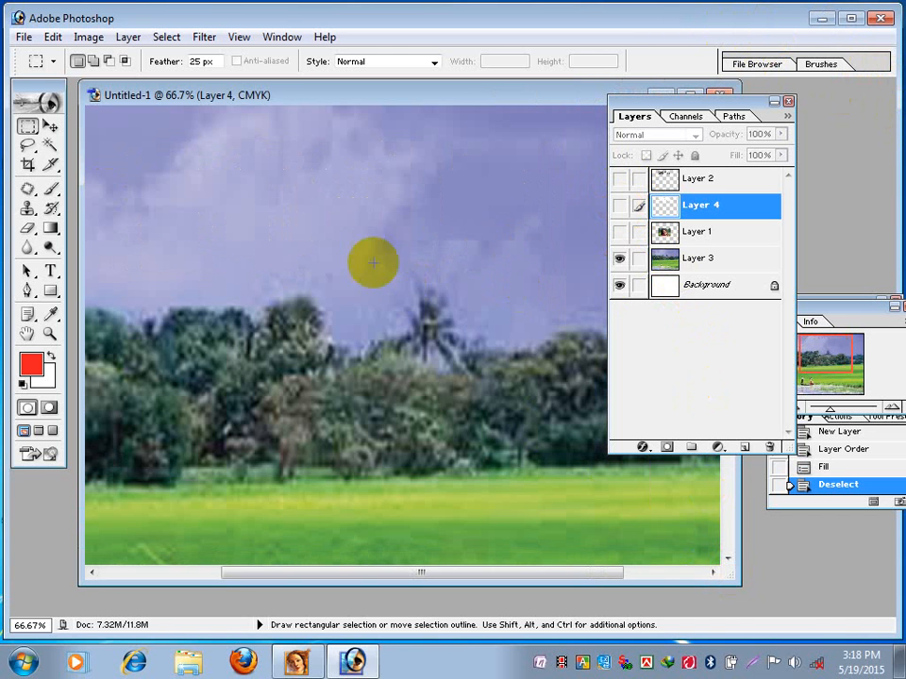
Step: Add the text 2015 in red Arial Black at 98.36 pt and position it across the sky above the trees
click(52, 274)
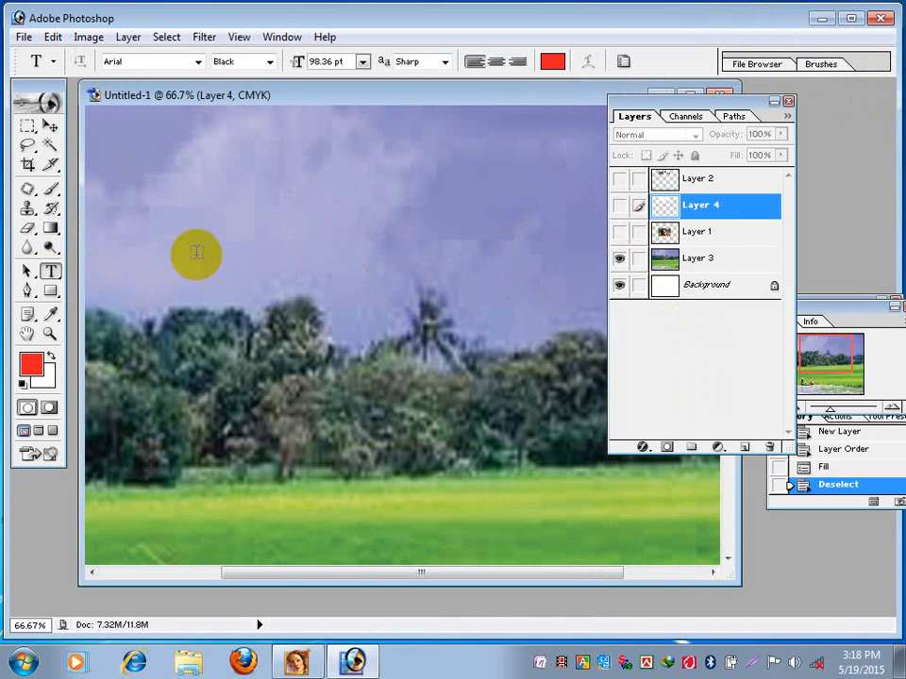
click(196, 253)
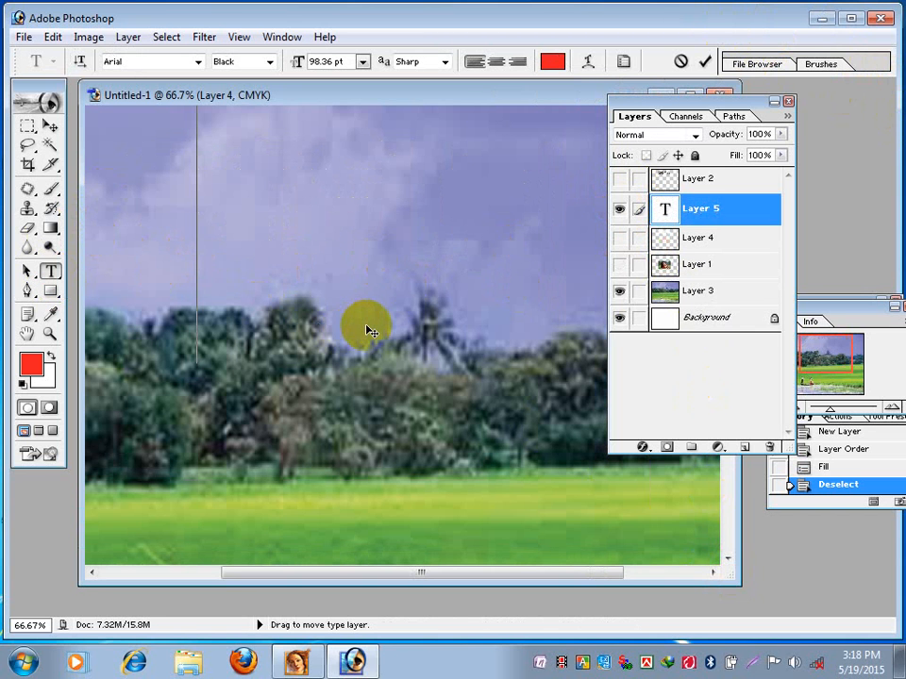
text(201)
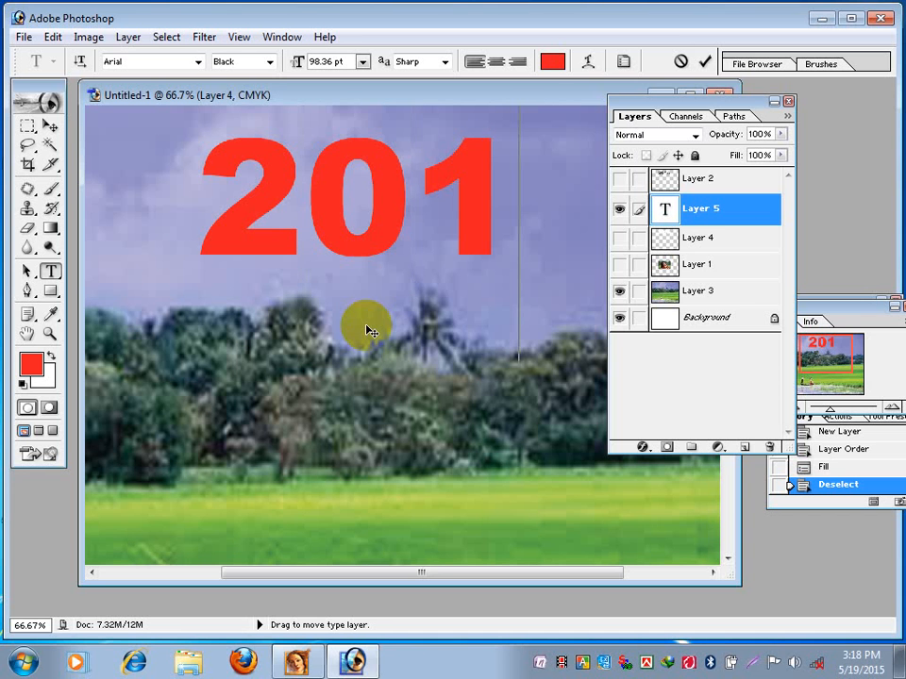
text(5)
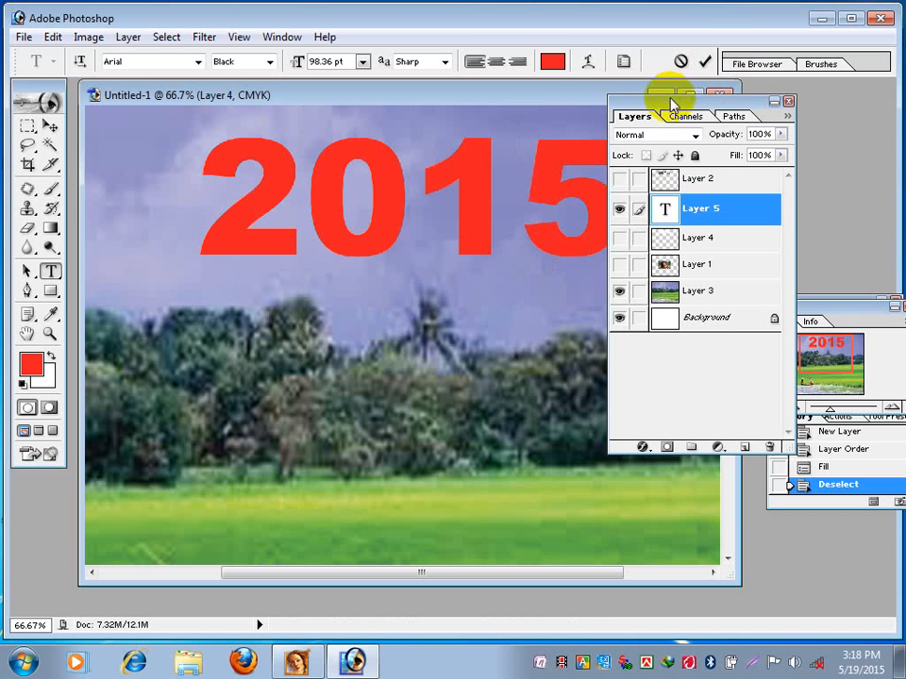
drag(672, 104, 775, 154)
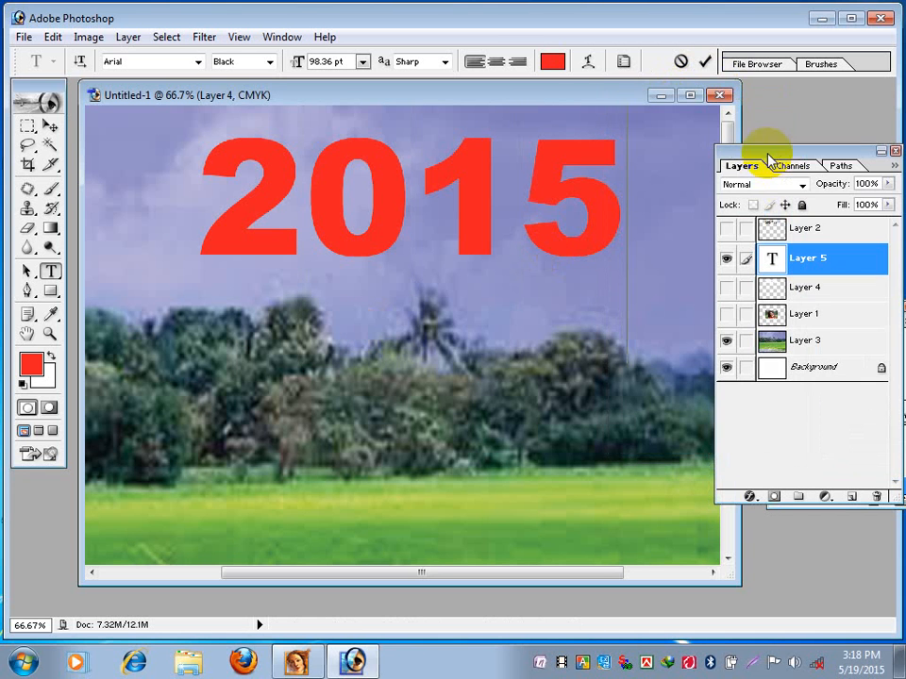
click(50, 130)
drag(273, 176, 257, 200)
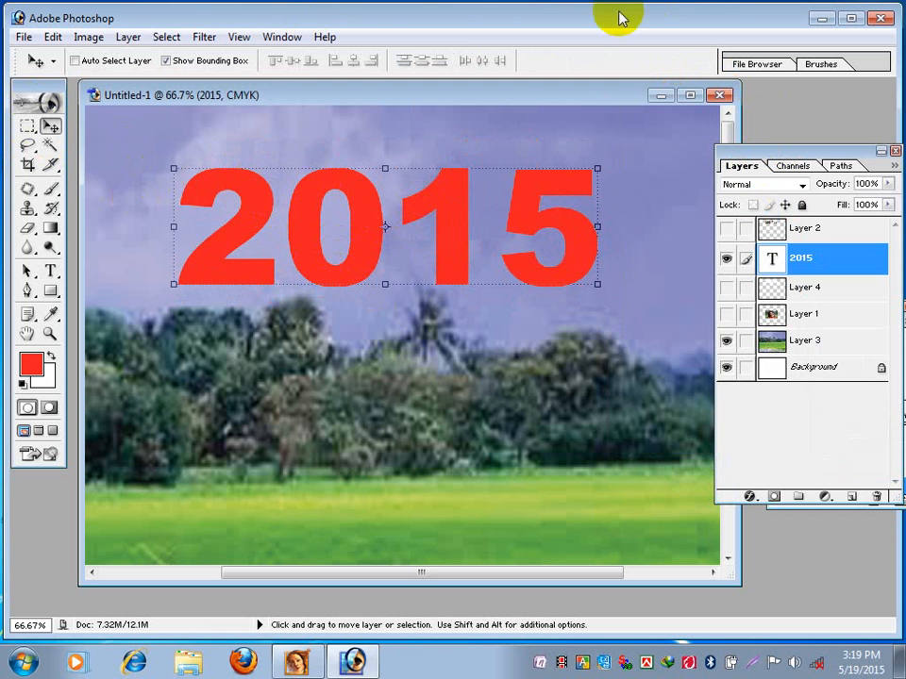
click(453, 266)
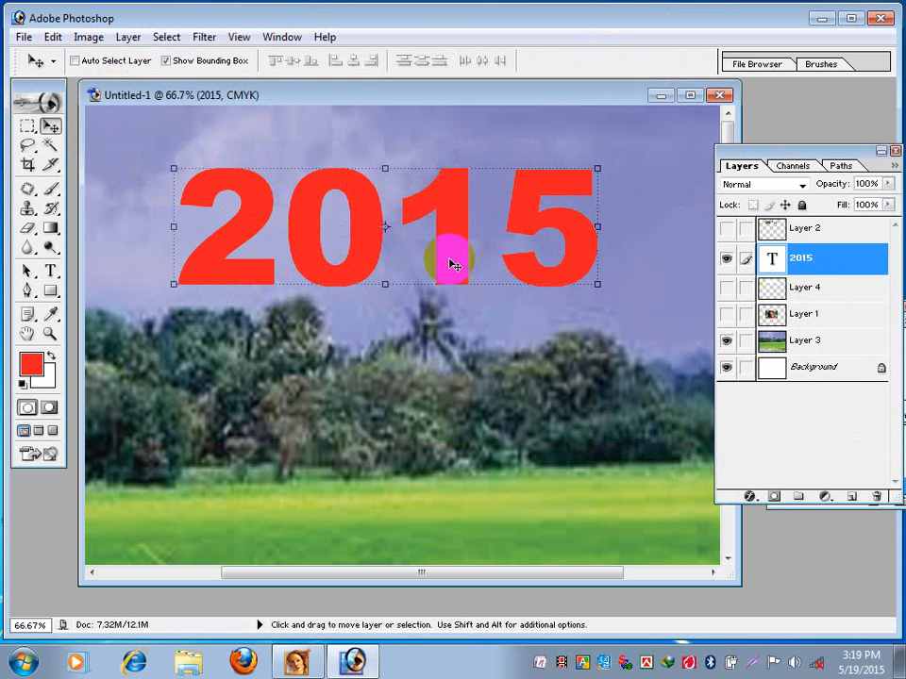
click(130, 39)
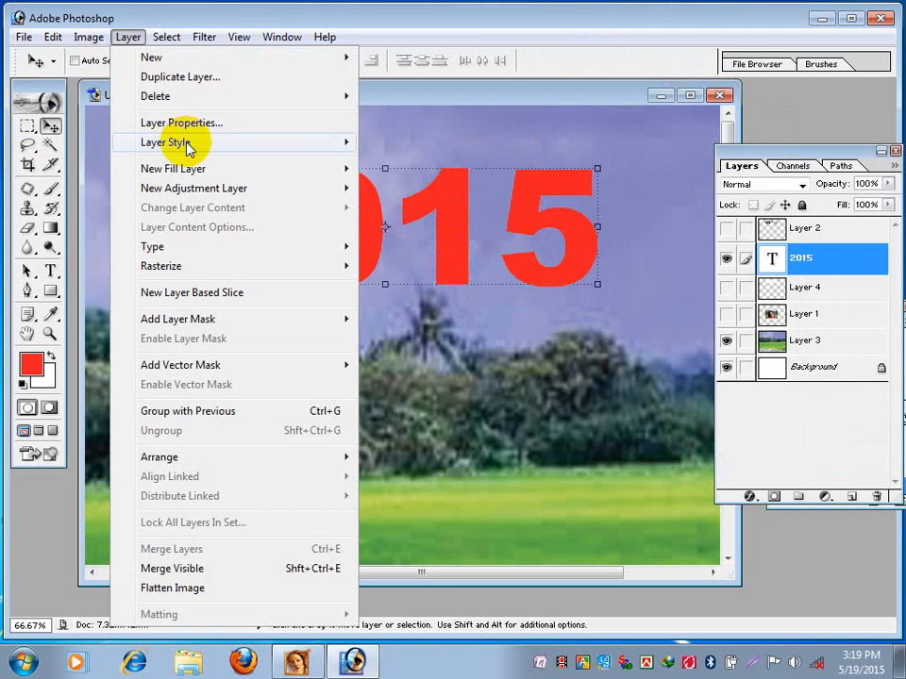
mouse_move(186, 144)
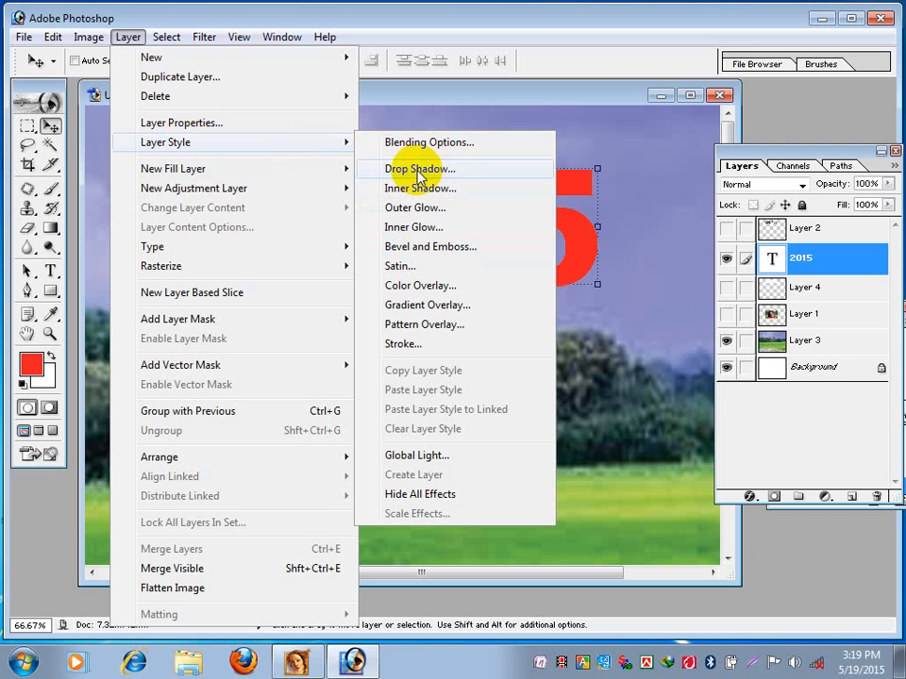
click(440, 248)
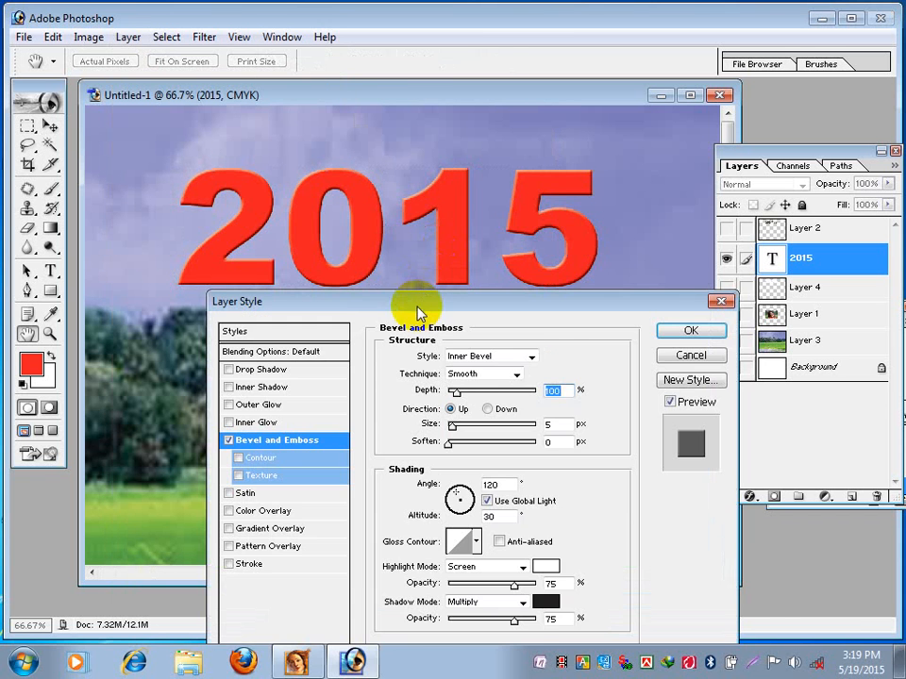
drag(429, 300, 645, 145)
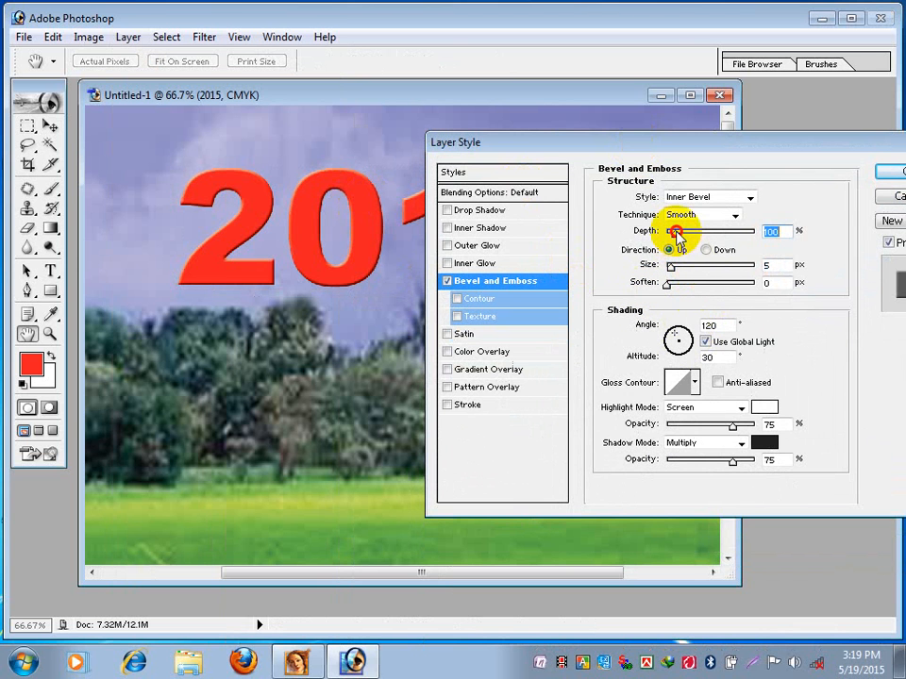
drag(676, 235, 709, 236)
drag(671, 266, 690, 269)
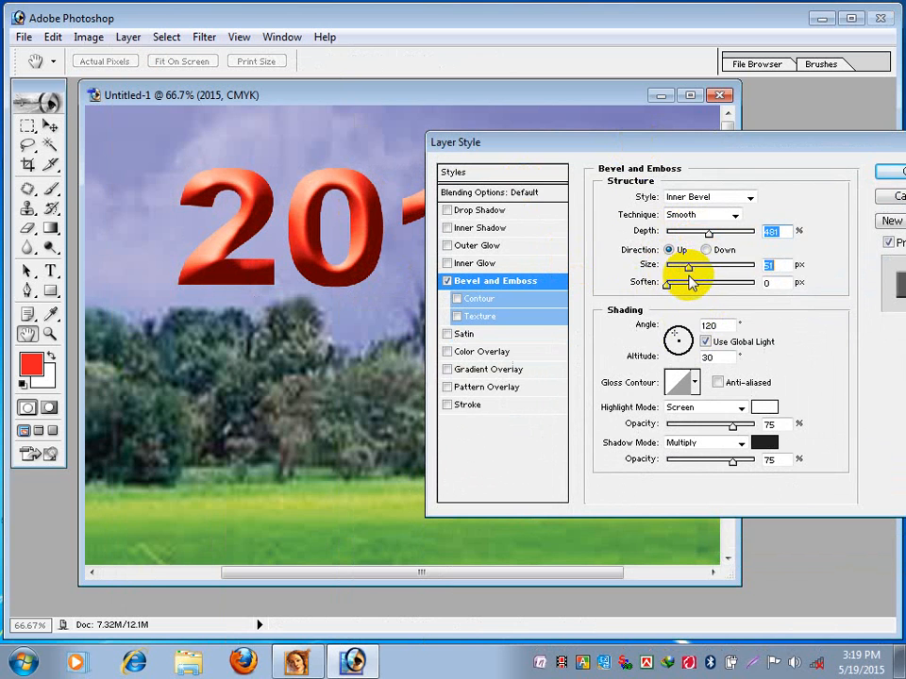
drag(644, 144, 489, 311)
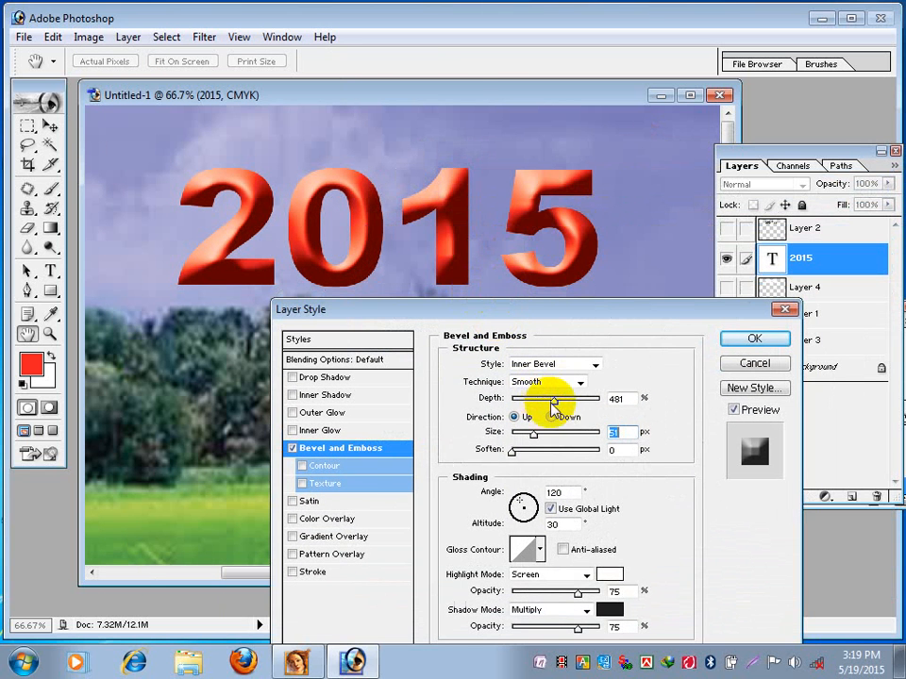
mouse_move(554, 400)
mouse_down()
mouse_move(529, 399)
mouse_move(545, 408)
mouse_move(524, 437)
mouse_move(538, 440)
mouse_move(526, 440)
mouse_up()
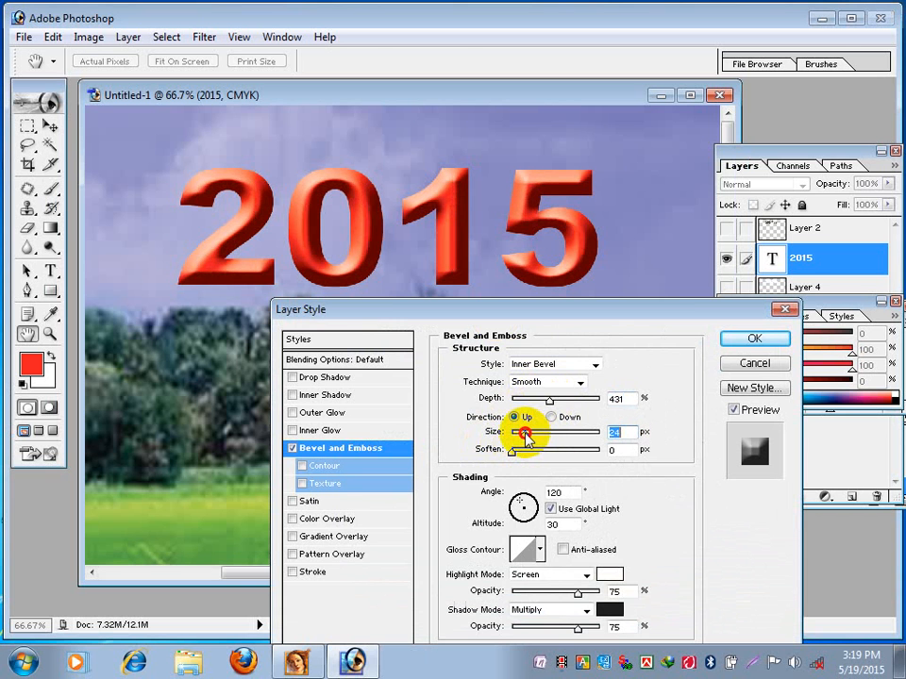
click(750, 362)
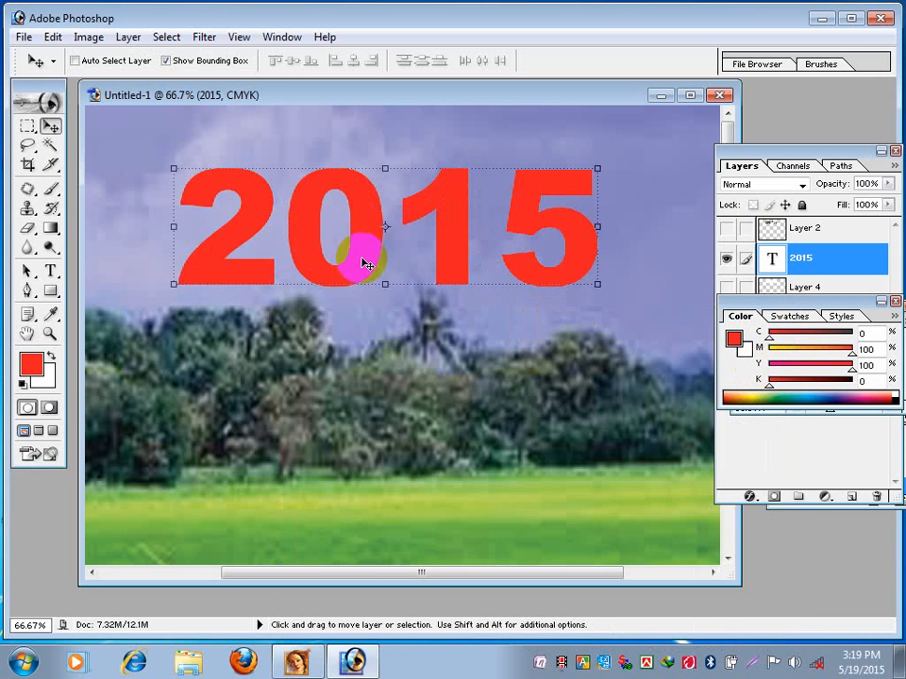
Step: Apply a smooth Inner Bevel with Bevel and Emboss to the red 2015 text, with depth 431% and size 24 px
click(128, 37)
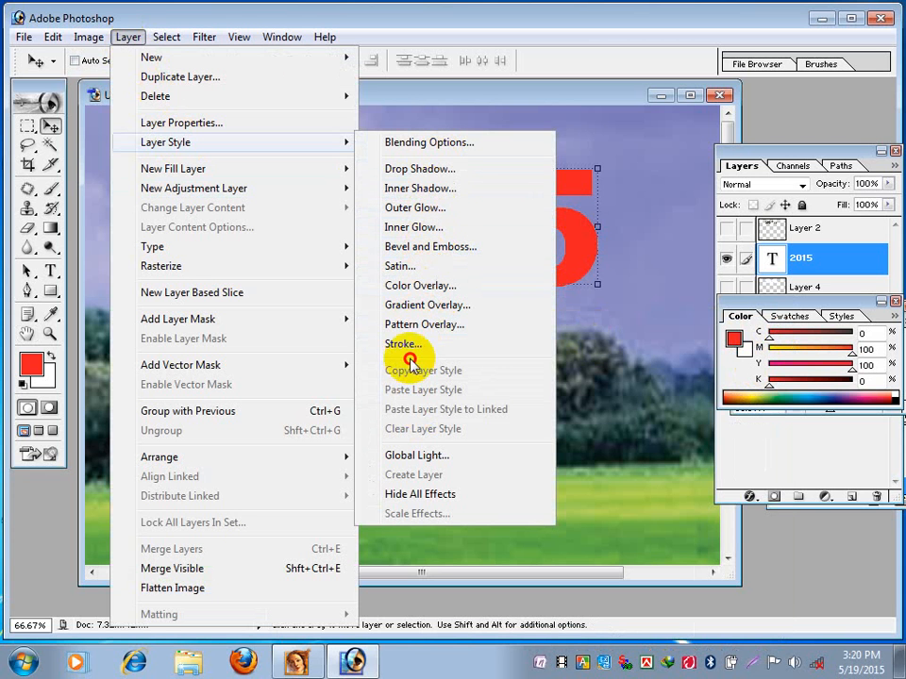
click(419, 253)
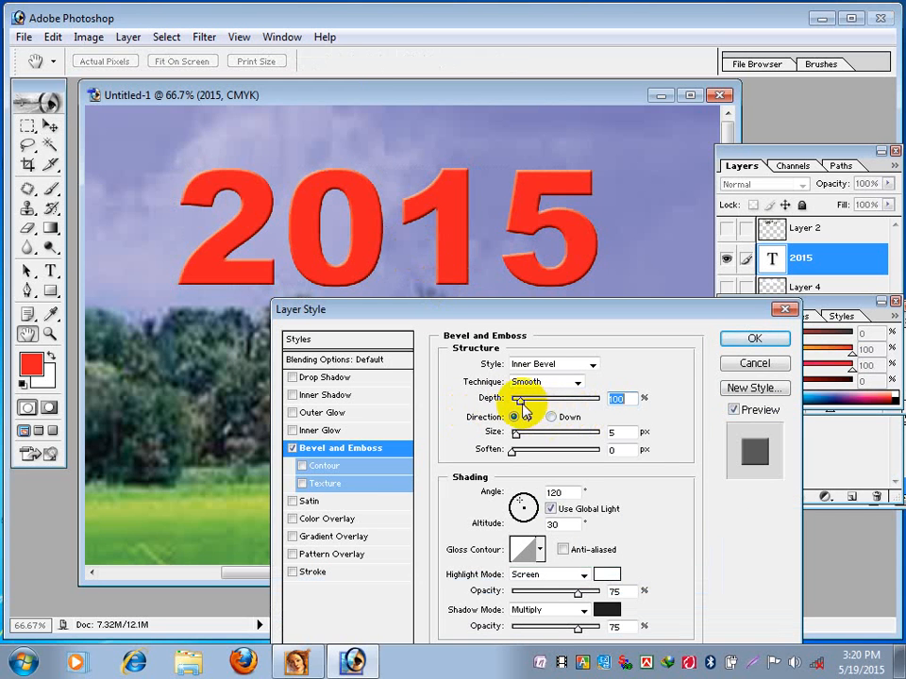
drag(522, 404, 526, 436)
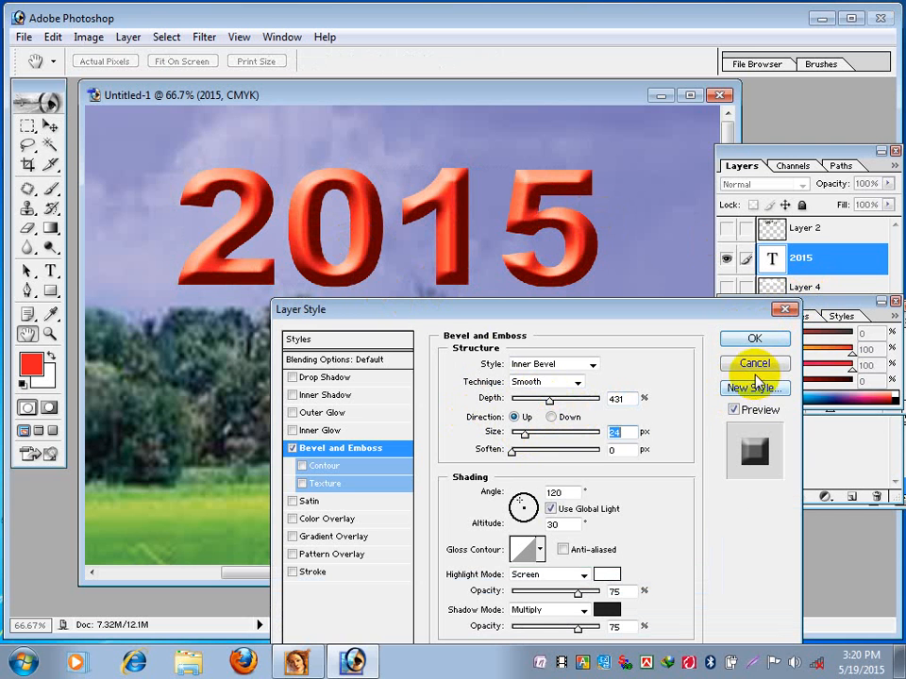
click(751, 340)
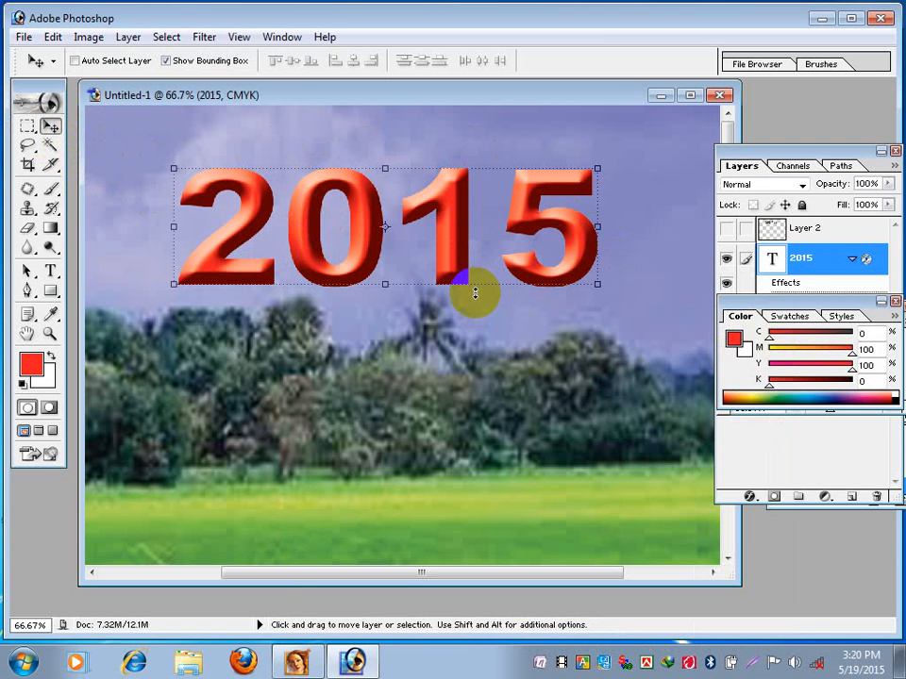
Step: Select the outline of the red 2015 text and expand the selection by 10 pixels
ctrl+click(802, 257)
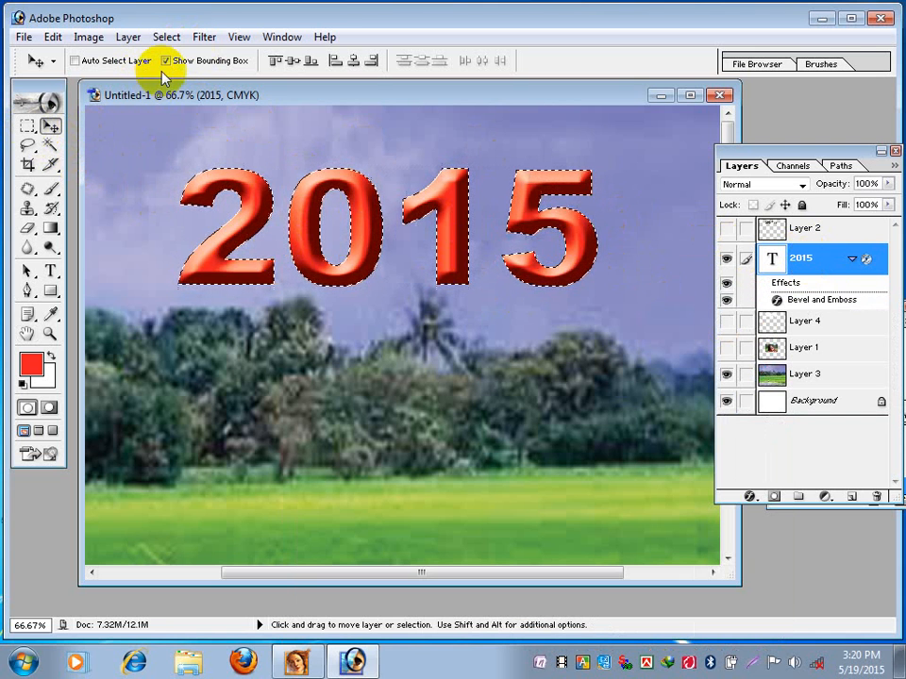
click(165, 40)
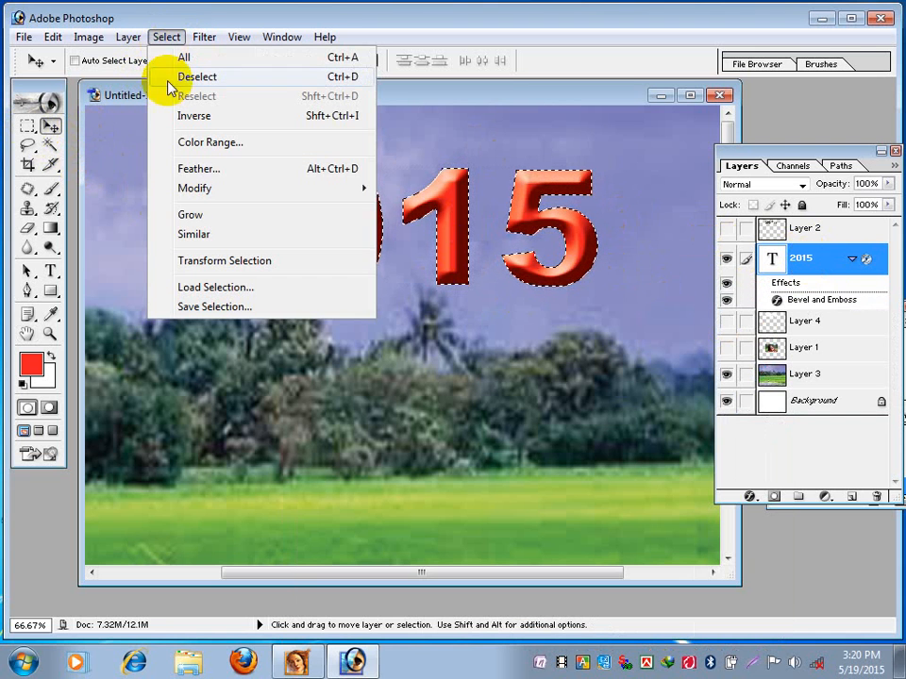
mouse_move(219, 189)
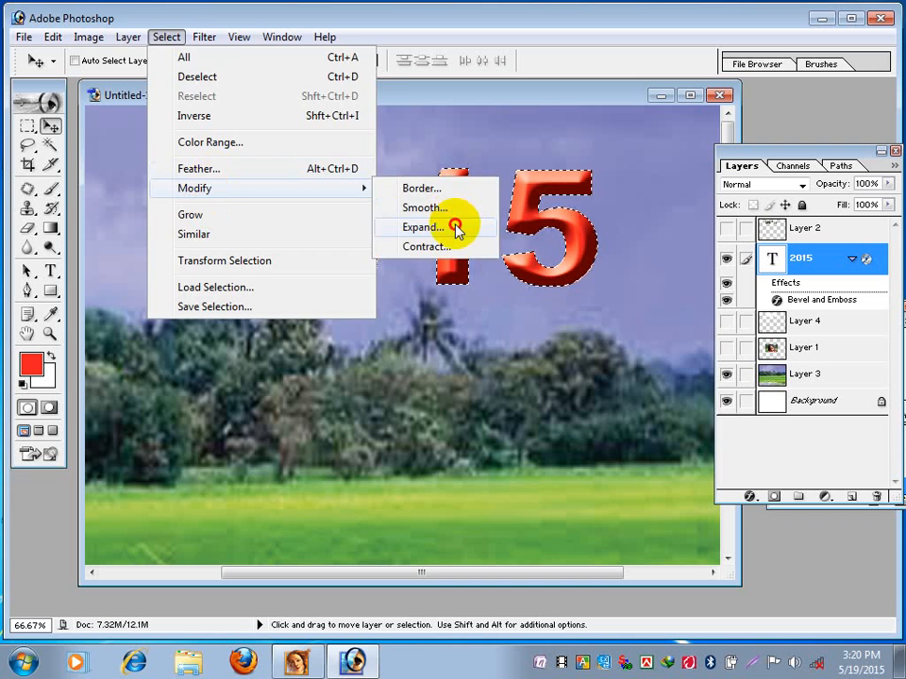
click(457, 227)
text(10)
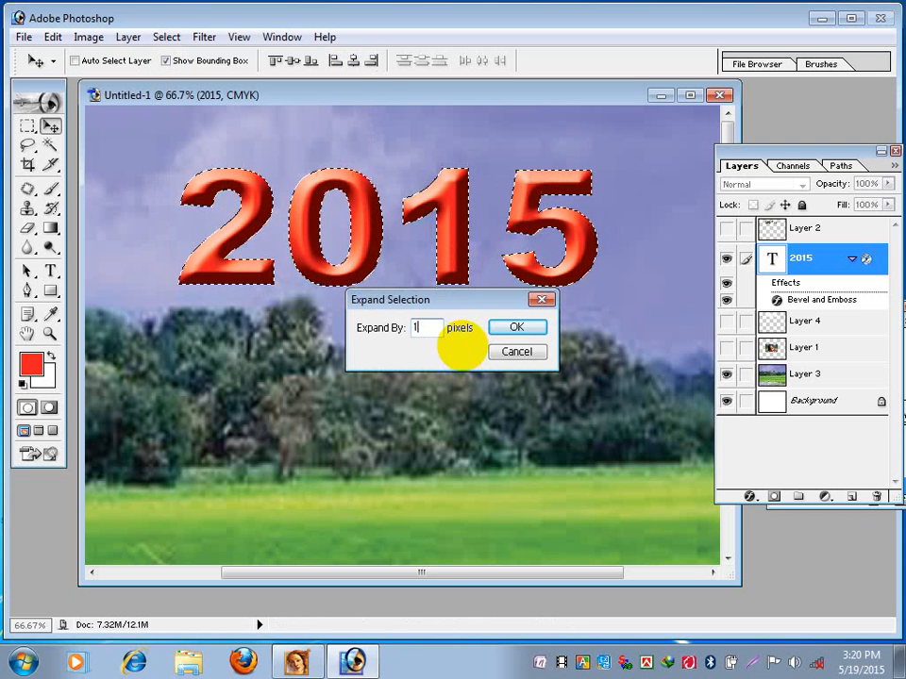
click(513, 331)
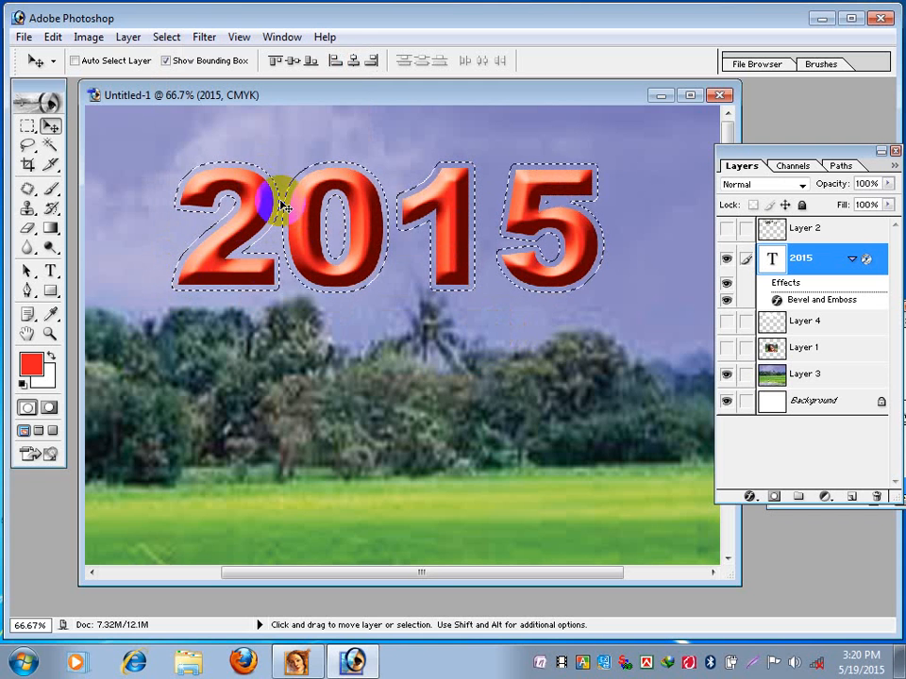
Step: Fill the expanded selection with the white background color on a new layer beneath the 2015 text layer, and deselect
click(851, 495)
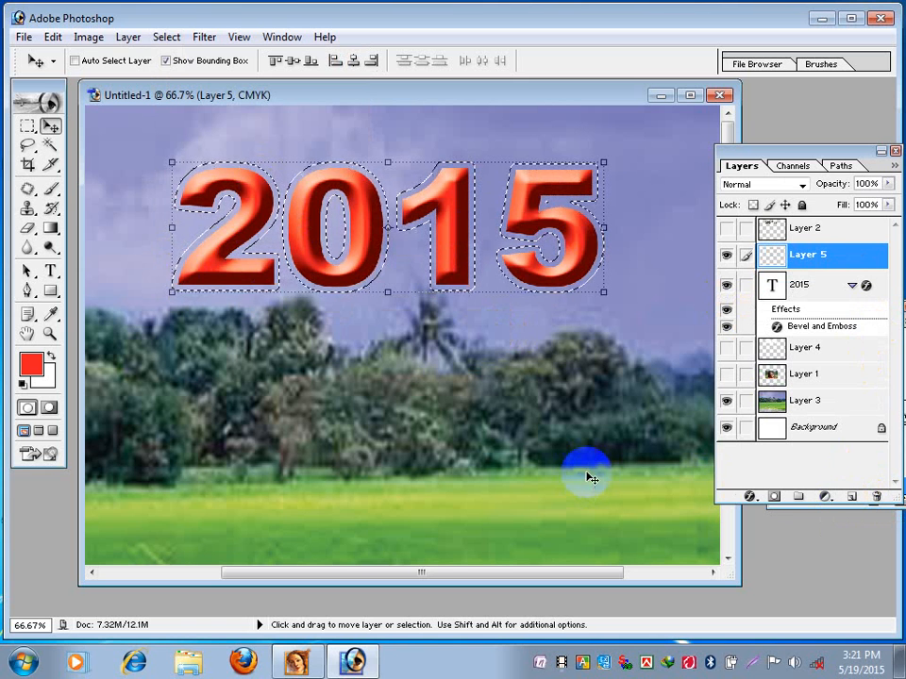
key(ctrl+BackSpace)
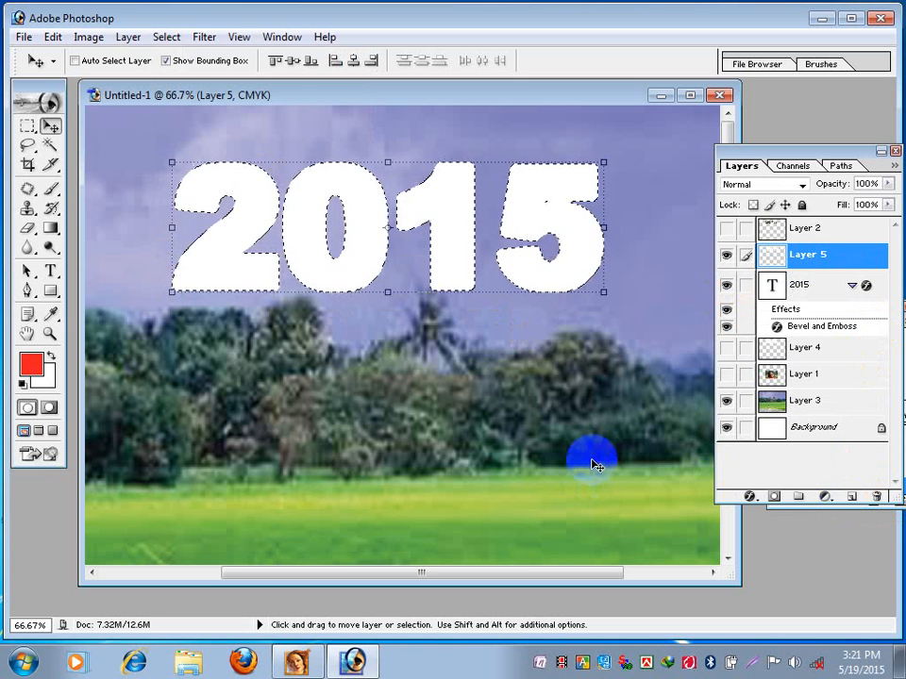
click(804, 260)
mouse_move(804, 259)
mouse_down()
mouse_move(803, 294)
mouse_move(809, 252)
mouse_up()
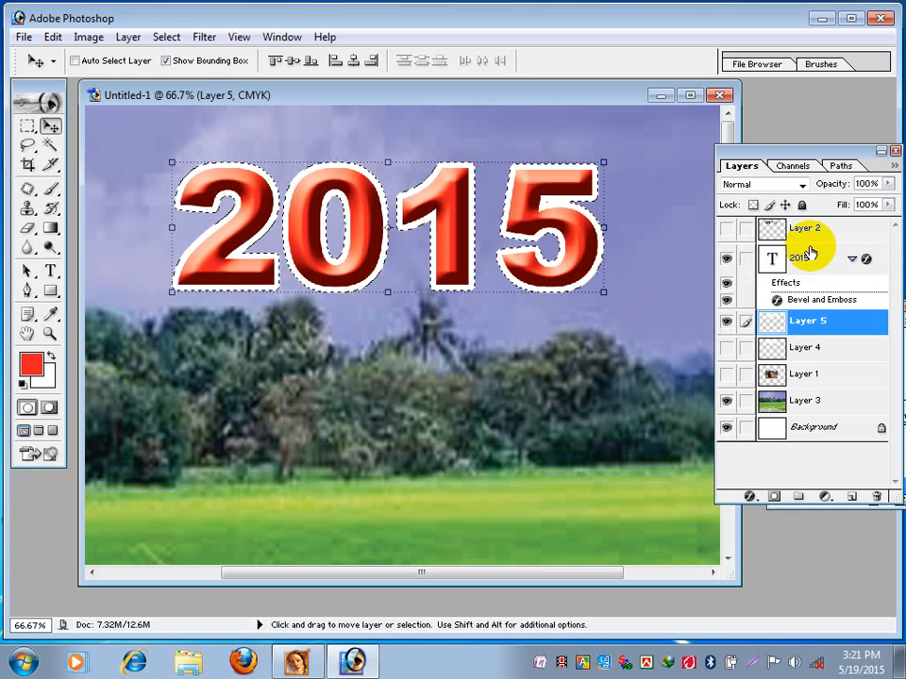
click(26, 127)
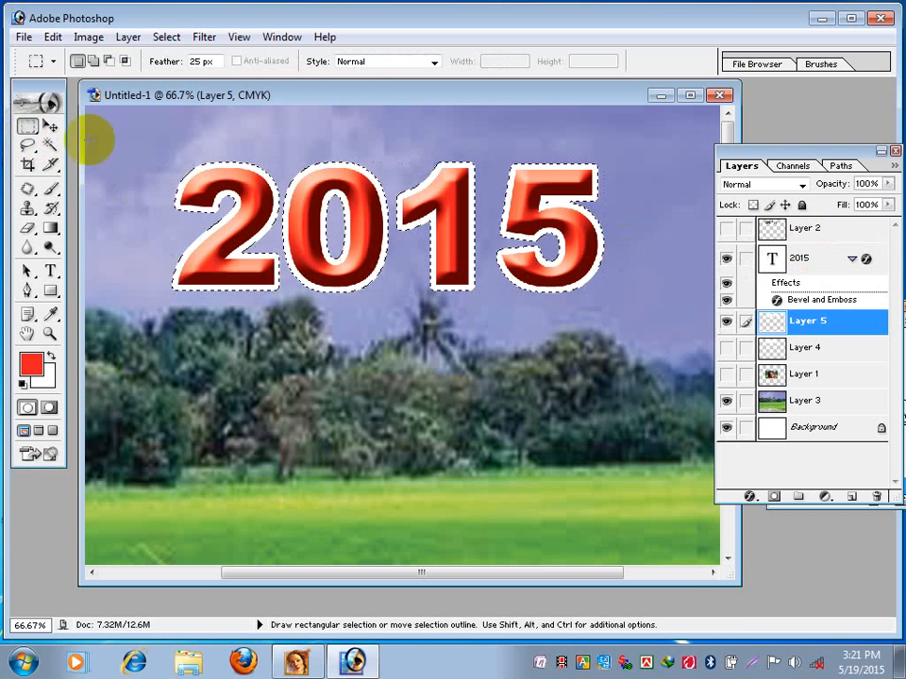
click(151, 140)
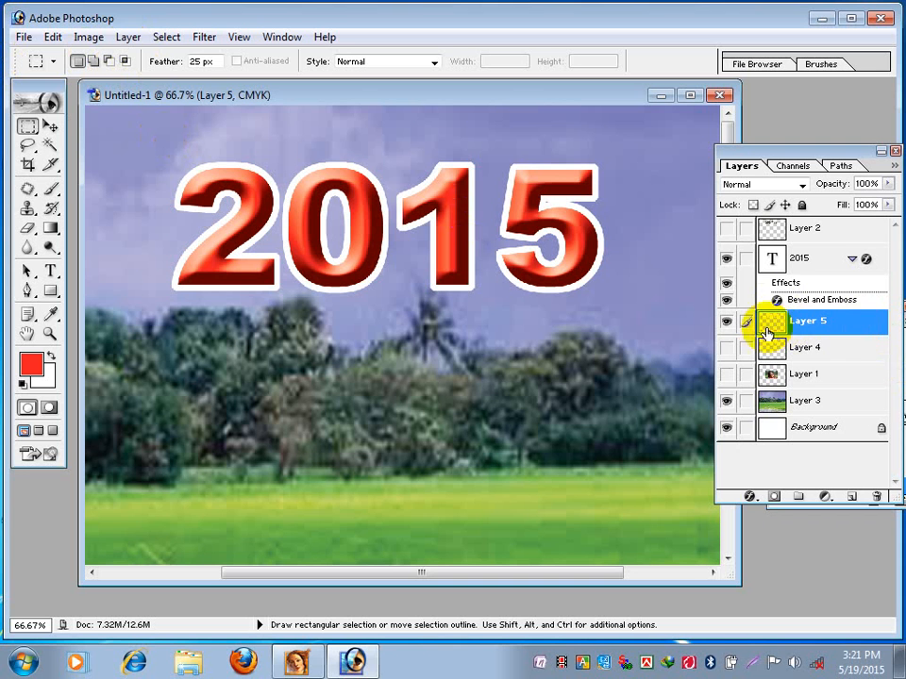
click(128, 40)
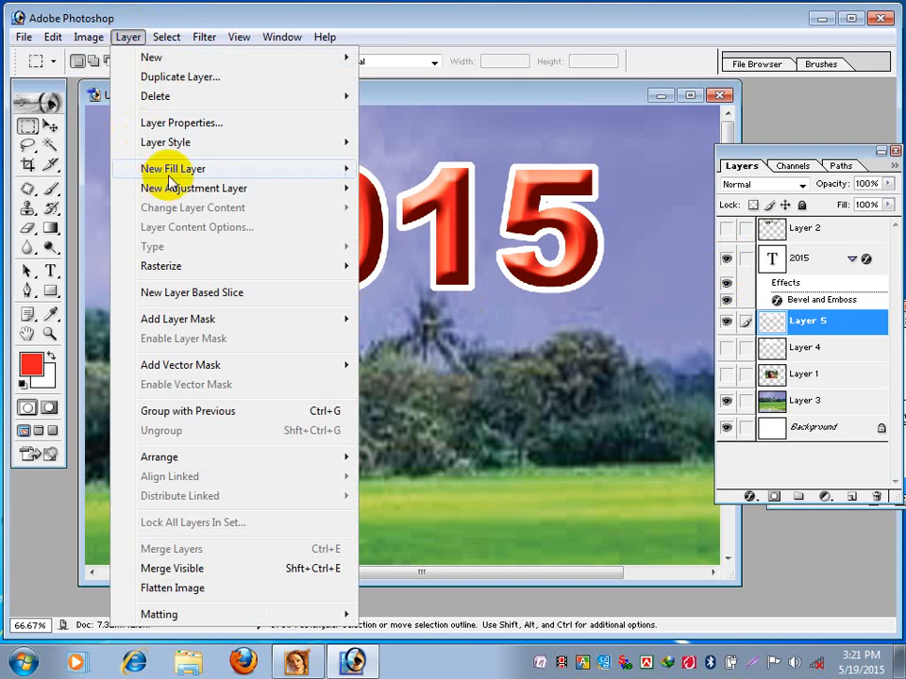
mouse_move(175, 151)
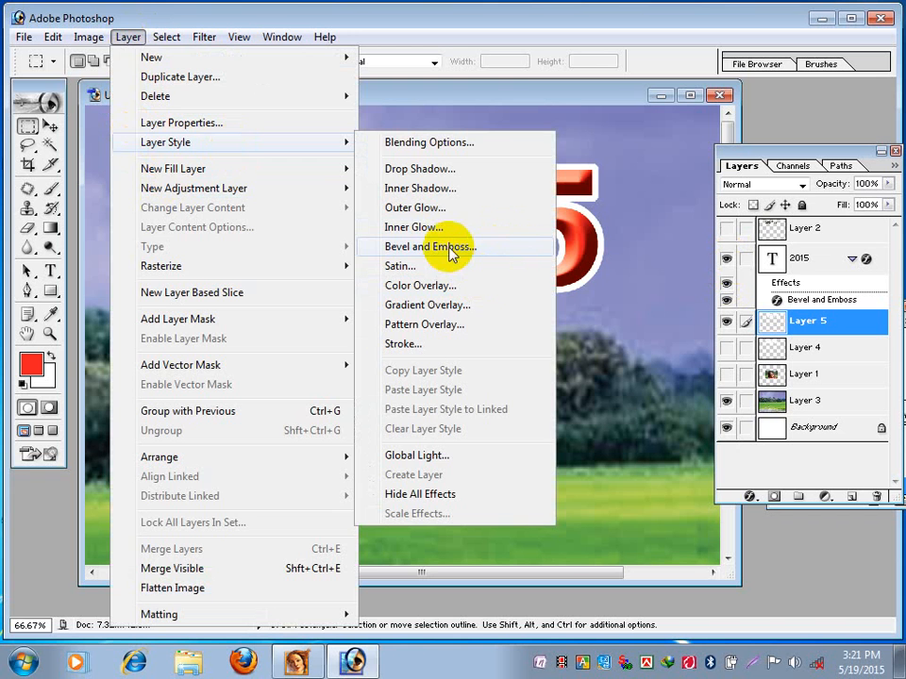
click(511, 100)
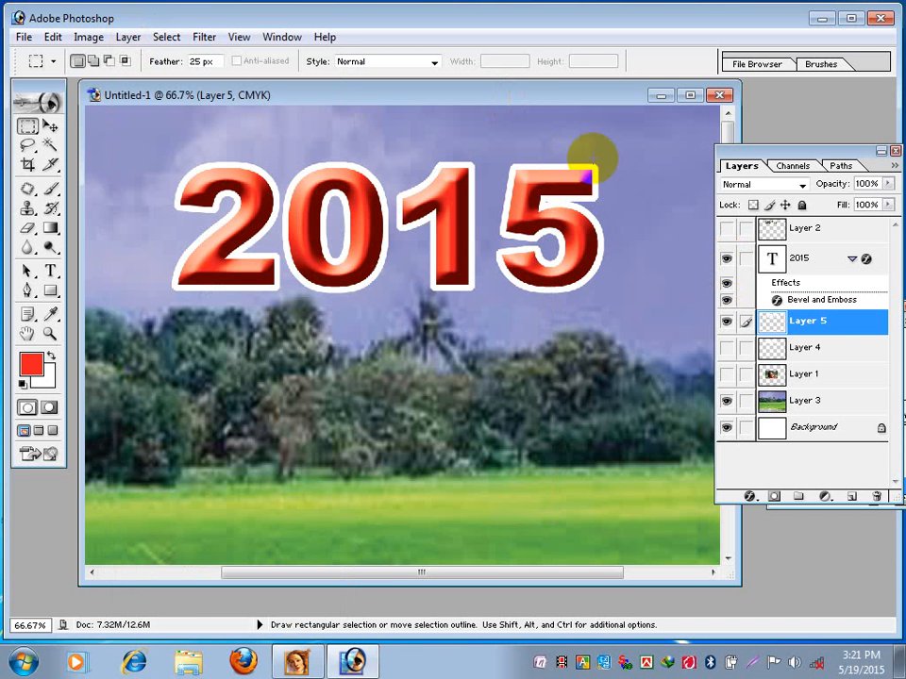
Step: Link the 2015 text layer to Layer 5 and move both up toward the top of the sky
drag(732, 148, 676, 130)
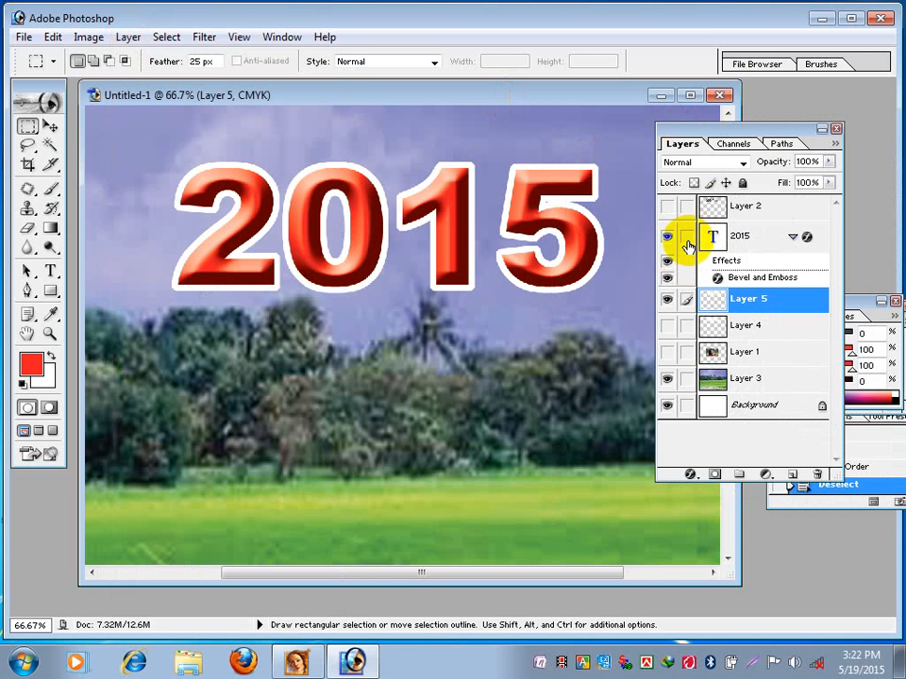
click(50, 125)
drag(255, 252, 240, 180)
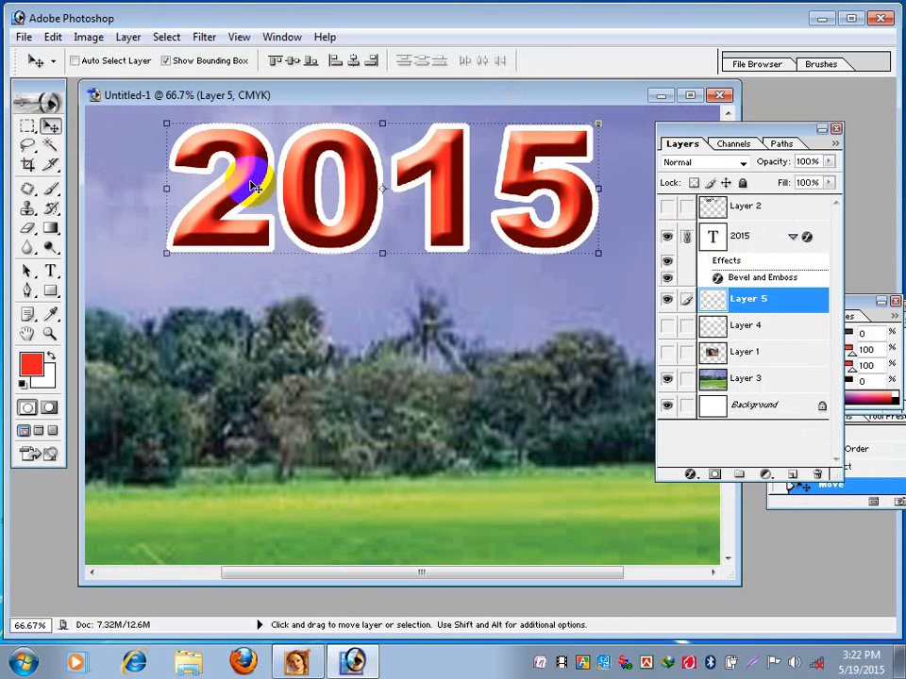
Step: Show Layer 2 and Layer 4, and move Layer 2 linked with Layer 5 down over the trees
click(667, 326)
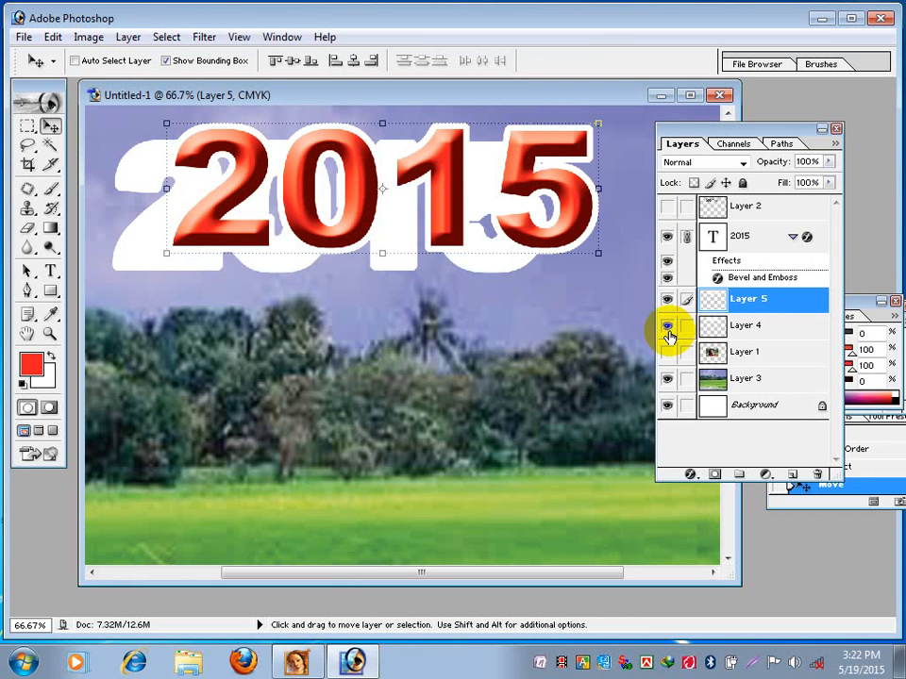
click(666, 326)
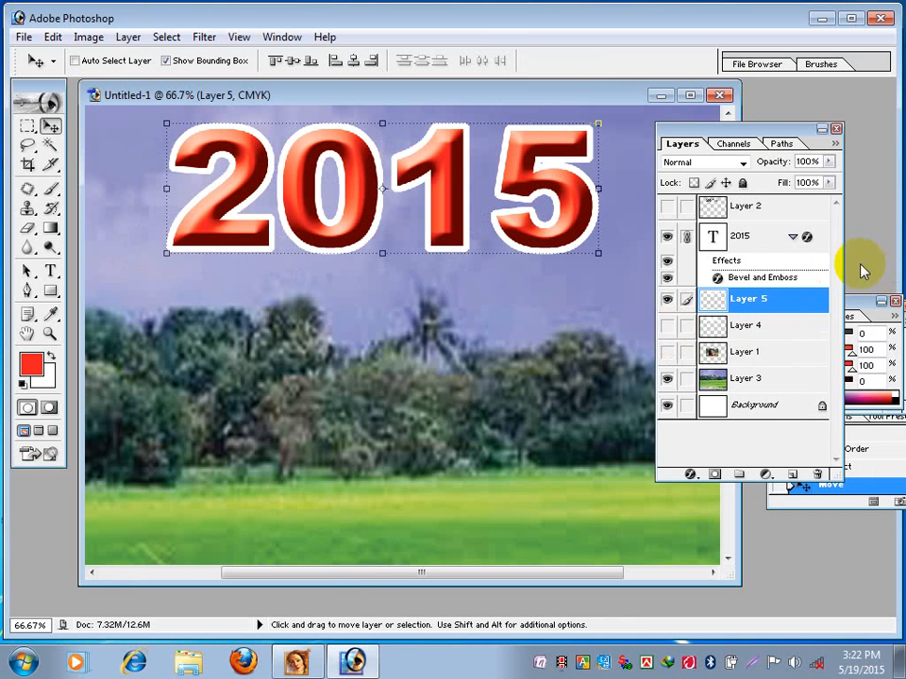
click(744, 206)
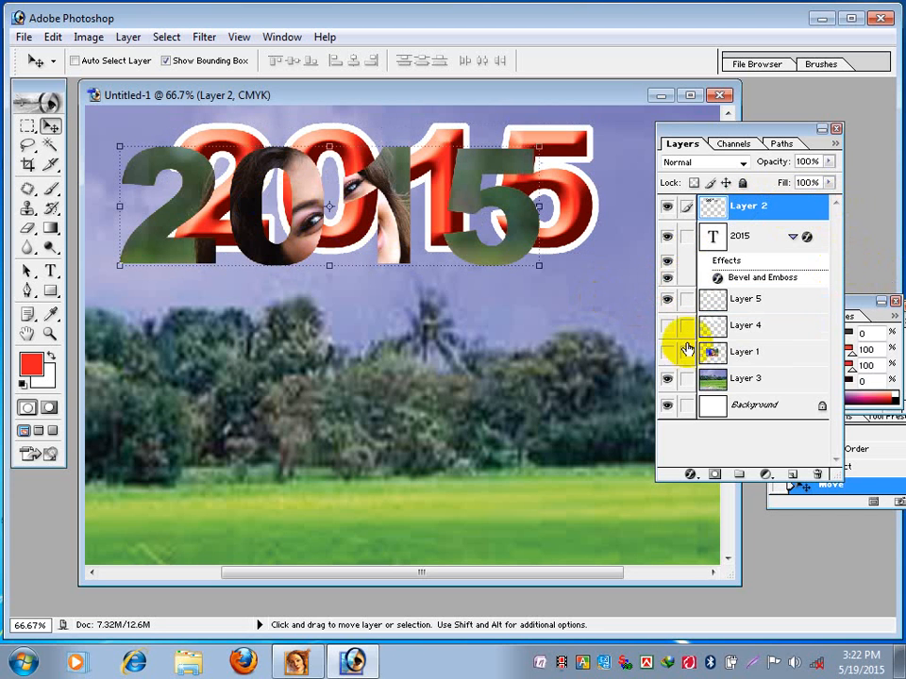
click(688, 300)
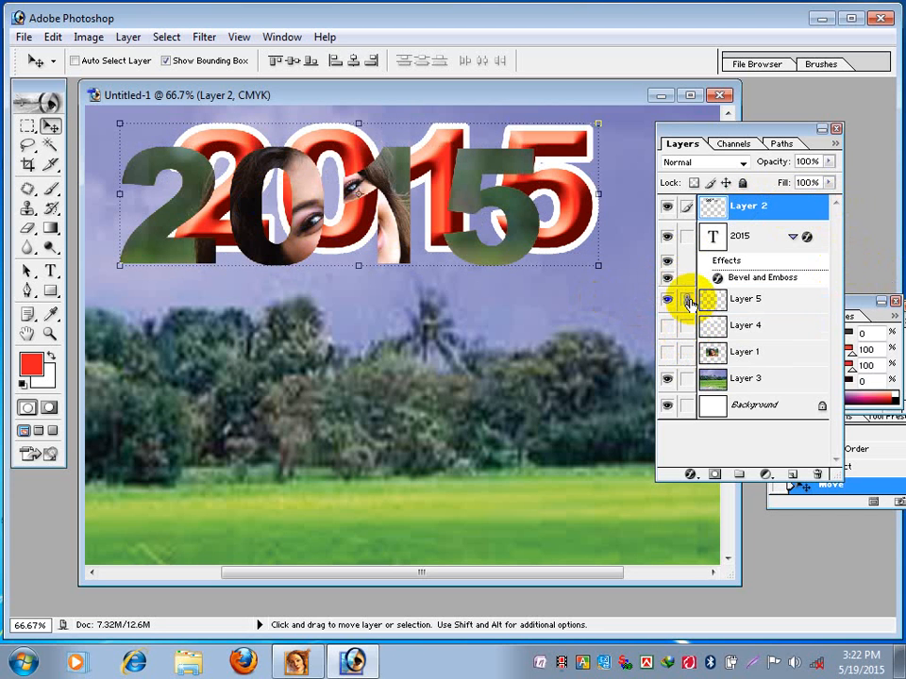
click(689, 301)
click(667, 351)
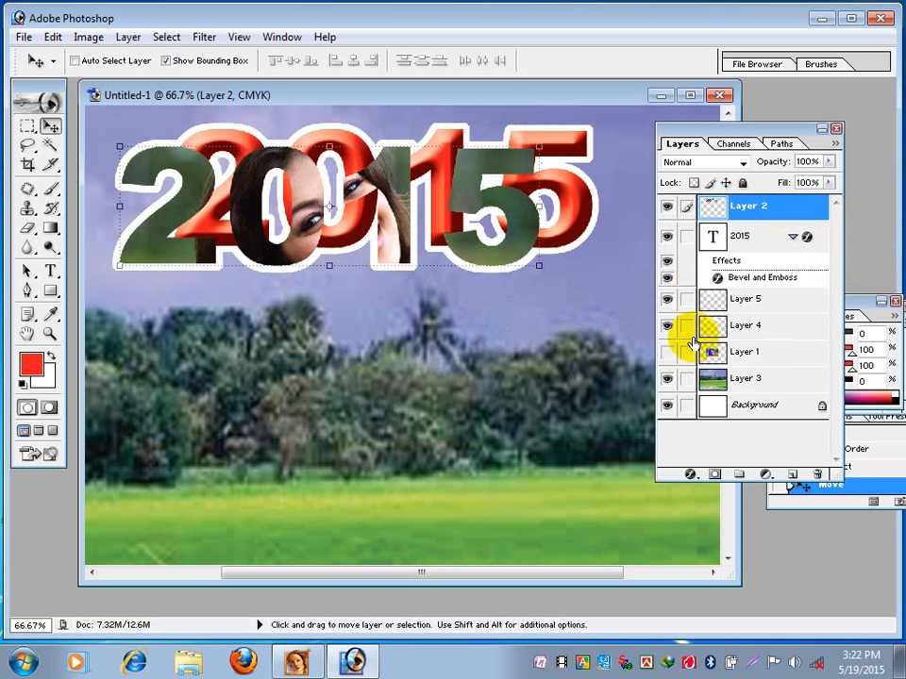
click(686, 300)
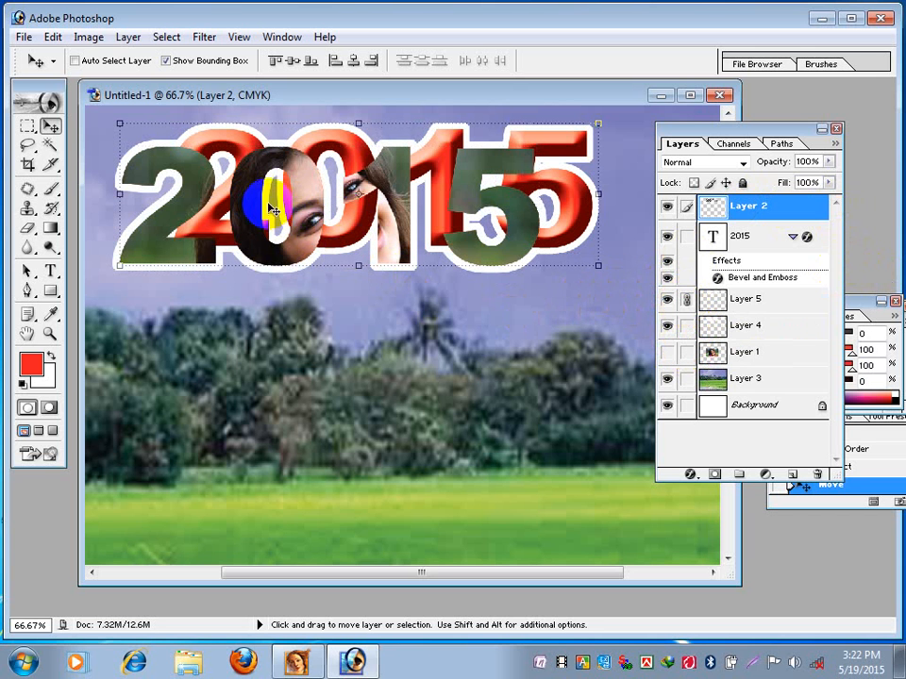
drag(298, 214, 298, 381)
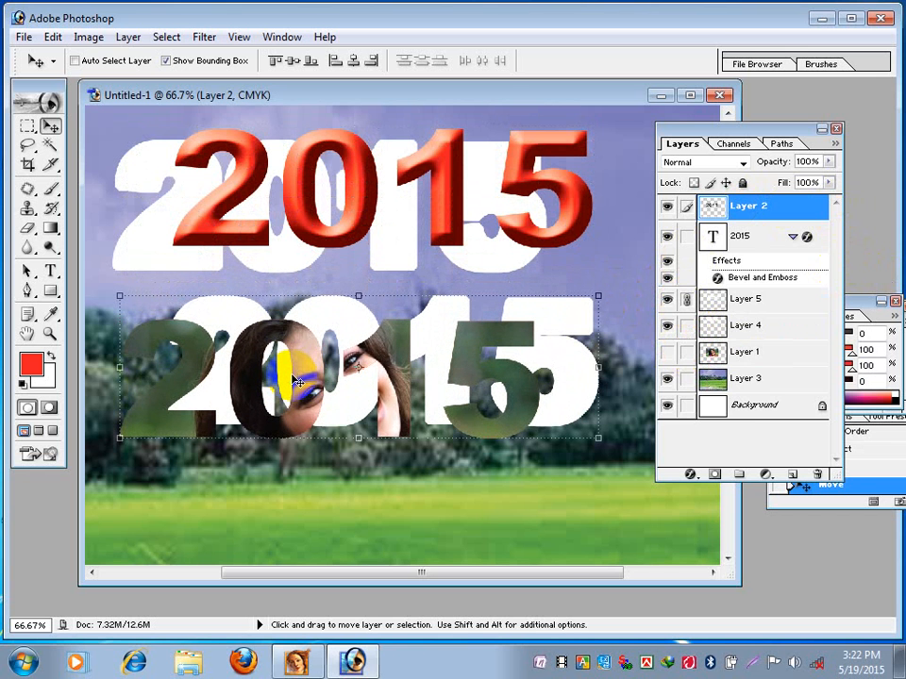
Step: Hide Layer 2, and turn the 2015 text layer and its bevel effect off and back on
click(667, 209)
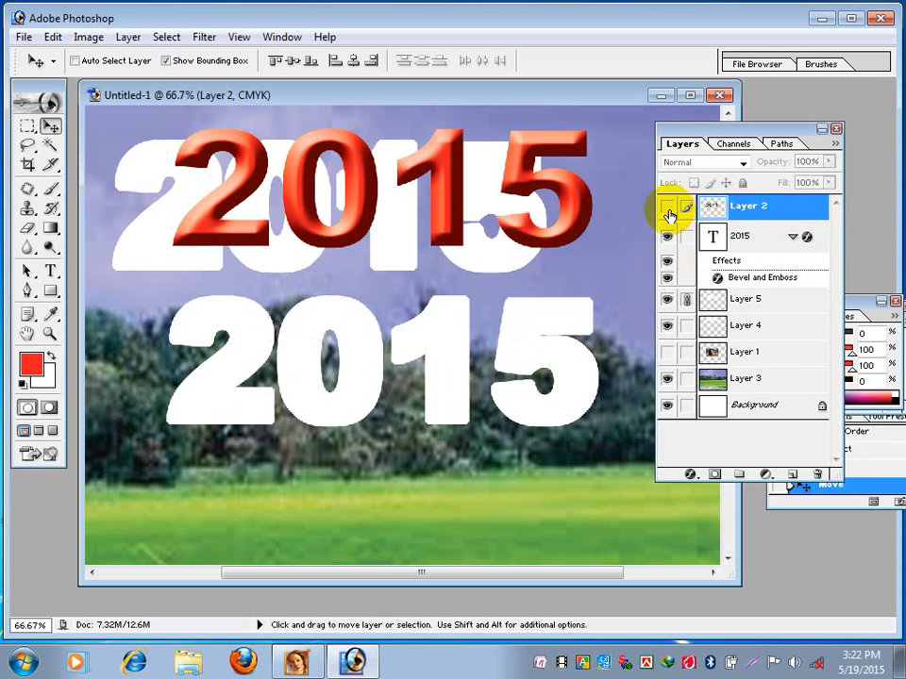
click(667, 237)
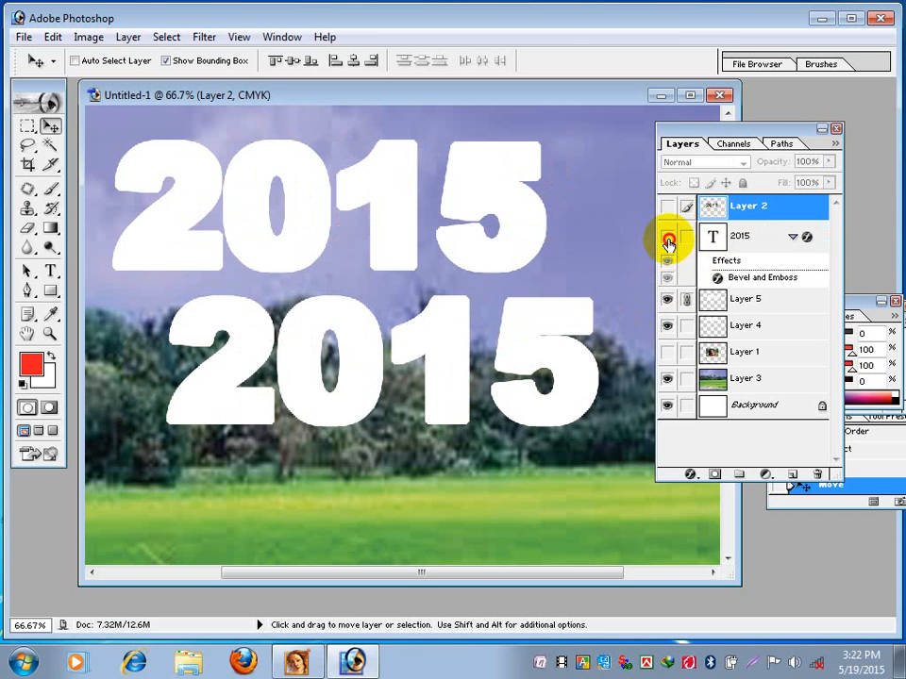
click(667, 240)
click(667, 263)
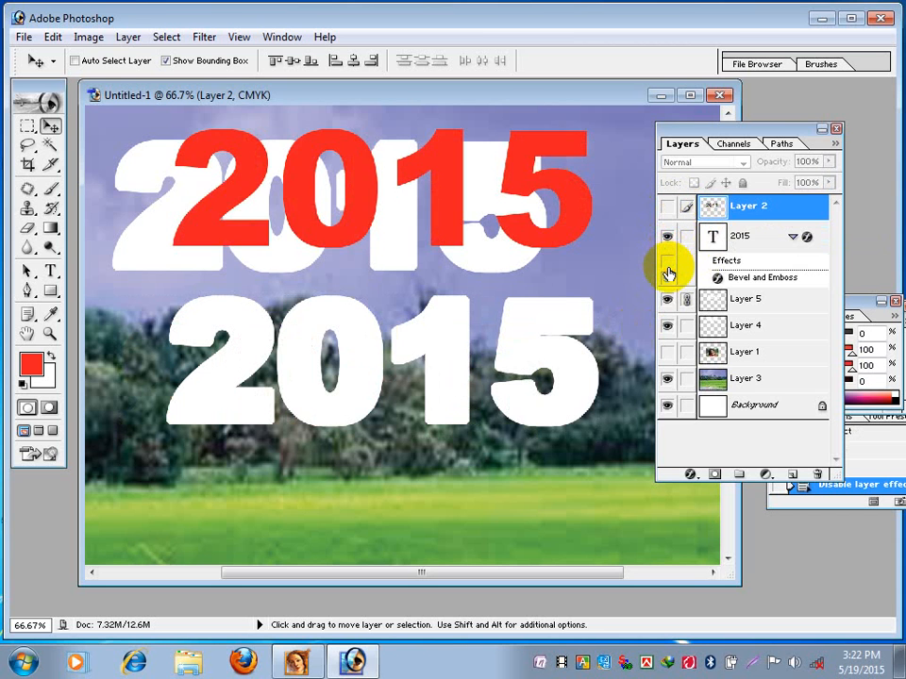
click(666, 264)
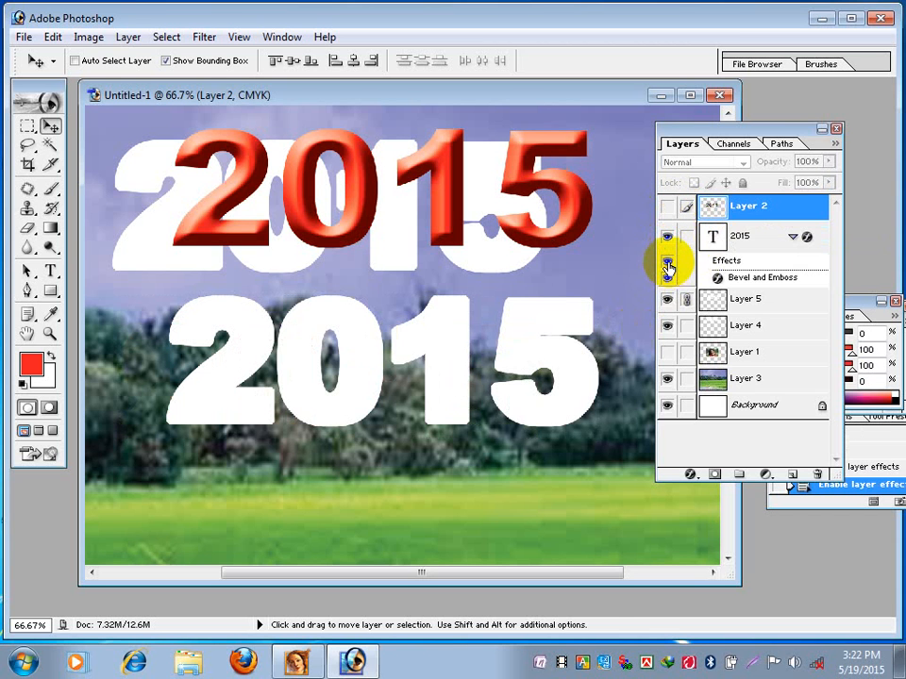
Step: Step back through the history to undo the effect toggles, the layer moves, the deselection and the reordering of Layer 5
key(ctrl+alt+z)
key(ctrl+alt+z)
key(ctrl+alt+z)
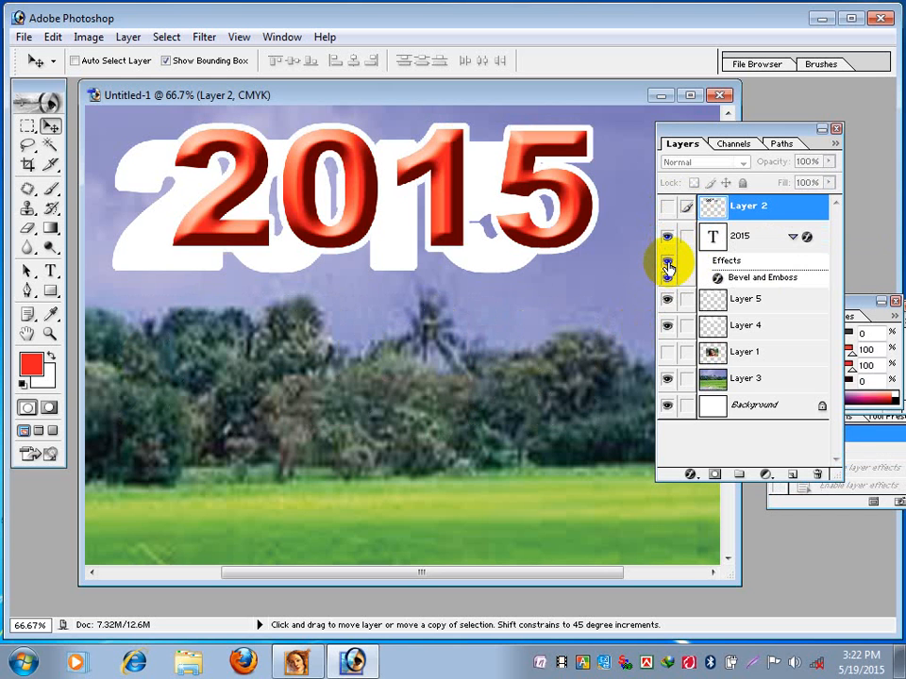
key(ctrl+alt+z)
key(ctrl+alt+z)
key(ctrl+alt+z)
key(ctrl+alt+z)
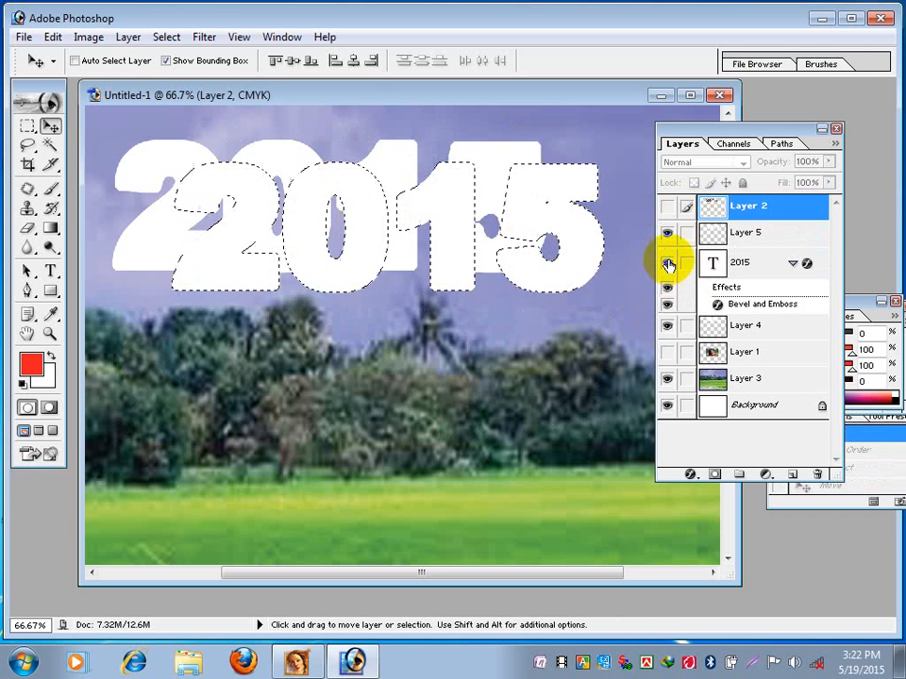
Step: Hide the 2015 text layer and Layer 5, show Layer 2, and deselect the lettering outline
click(671, 268)
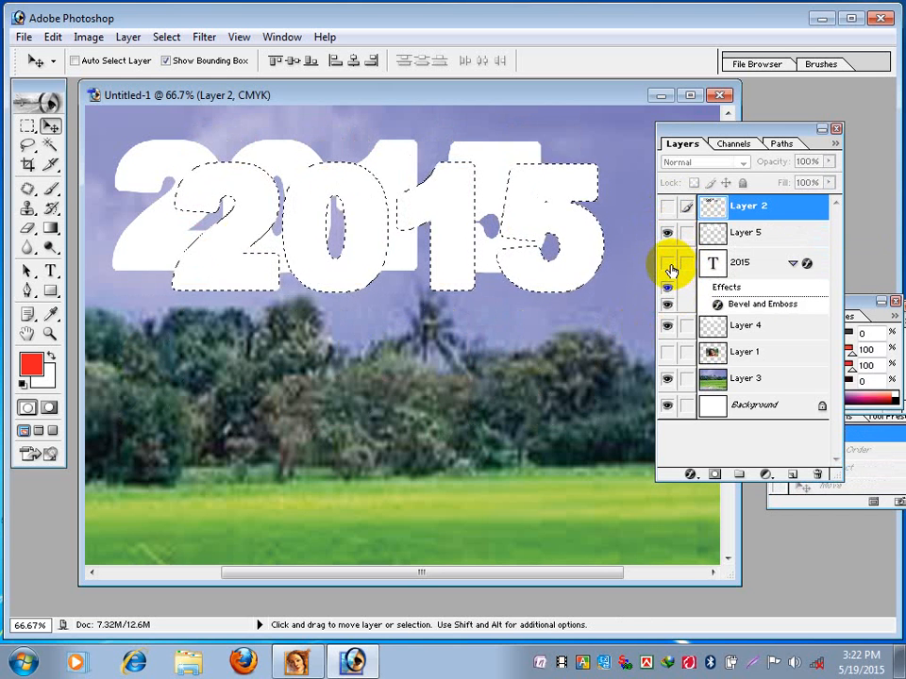
click(668, 208)
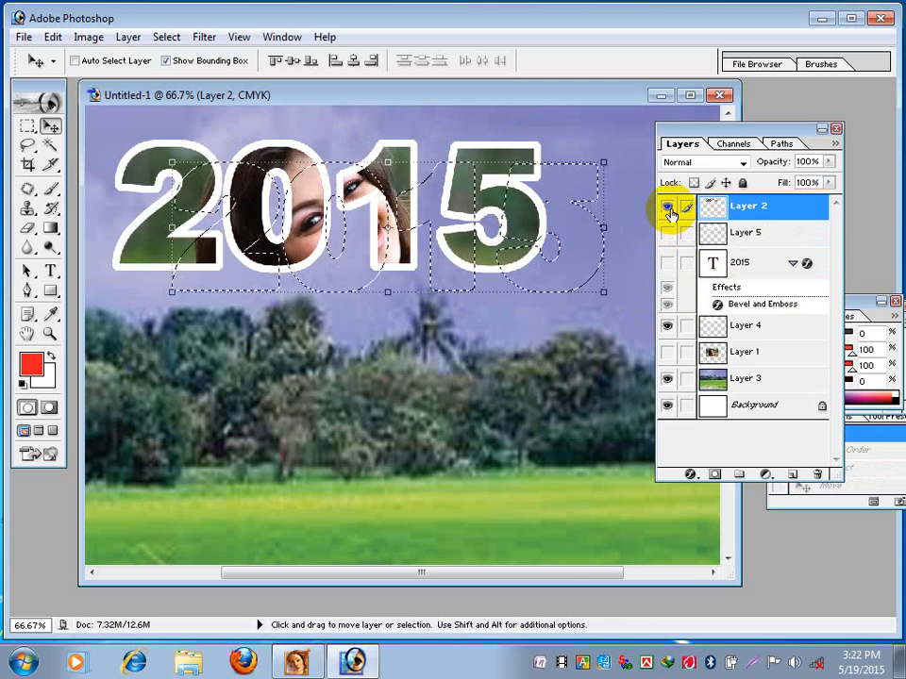
click(27, 127)
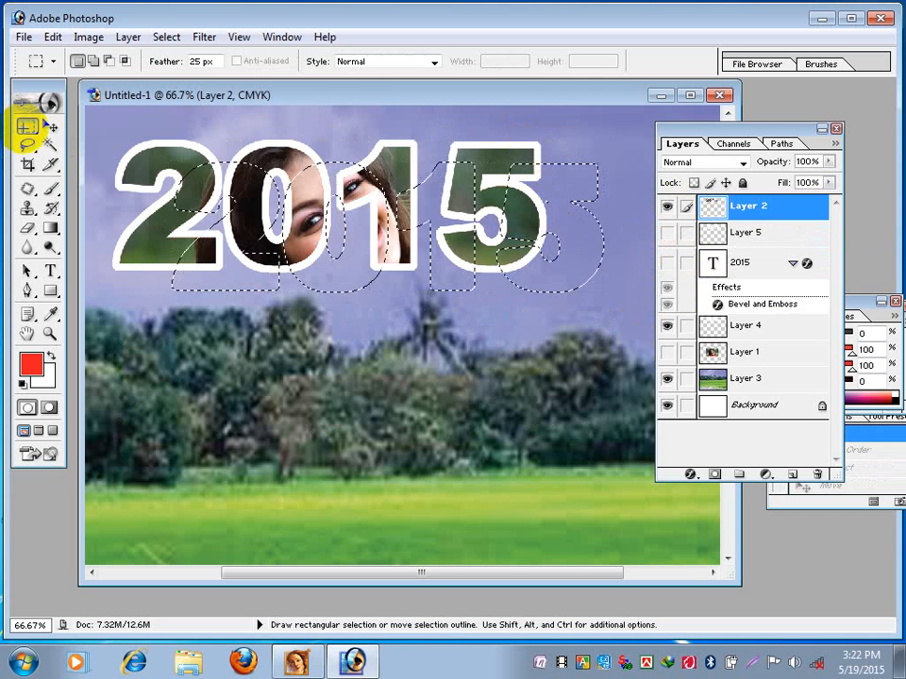
click(222, 134)
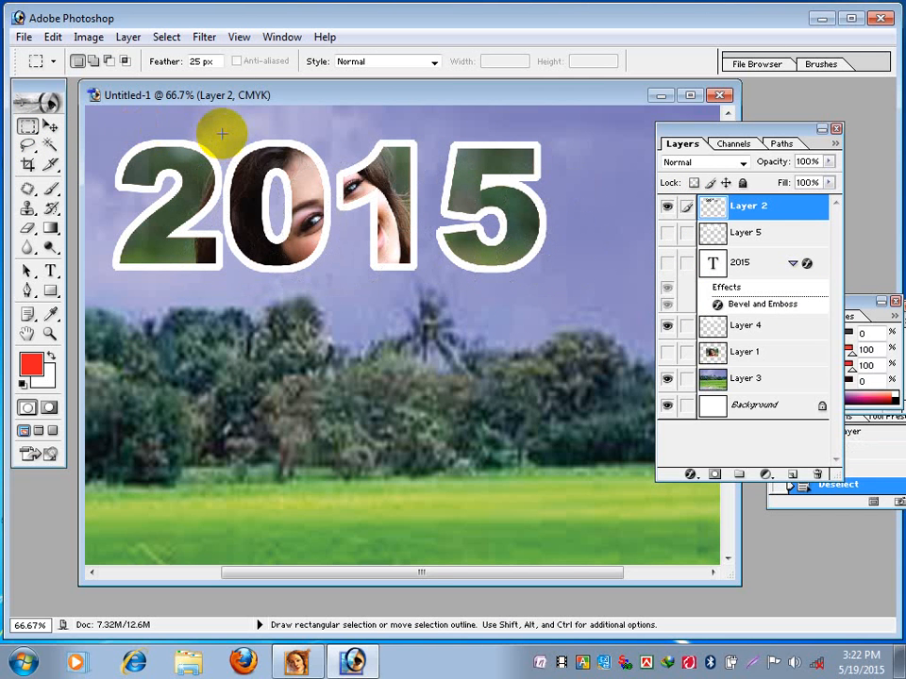
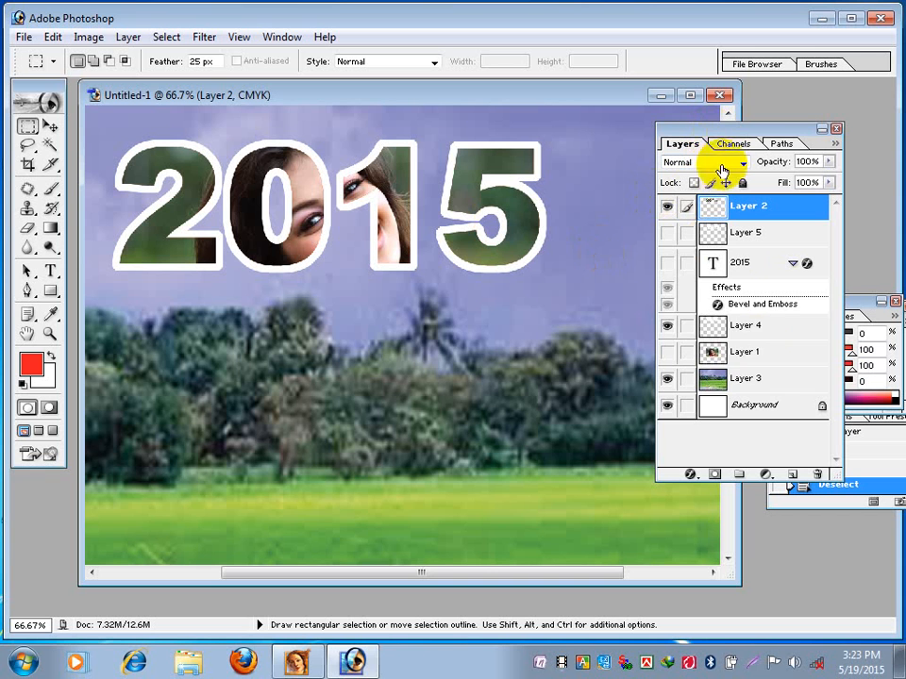
Step: Select and show the Layer 1 portrait photo, and hide Layer 2 and Layer 4
click(769, 352)
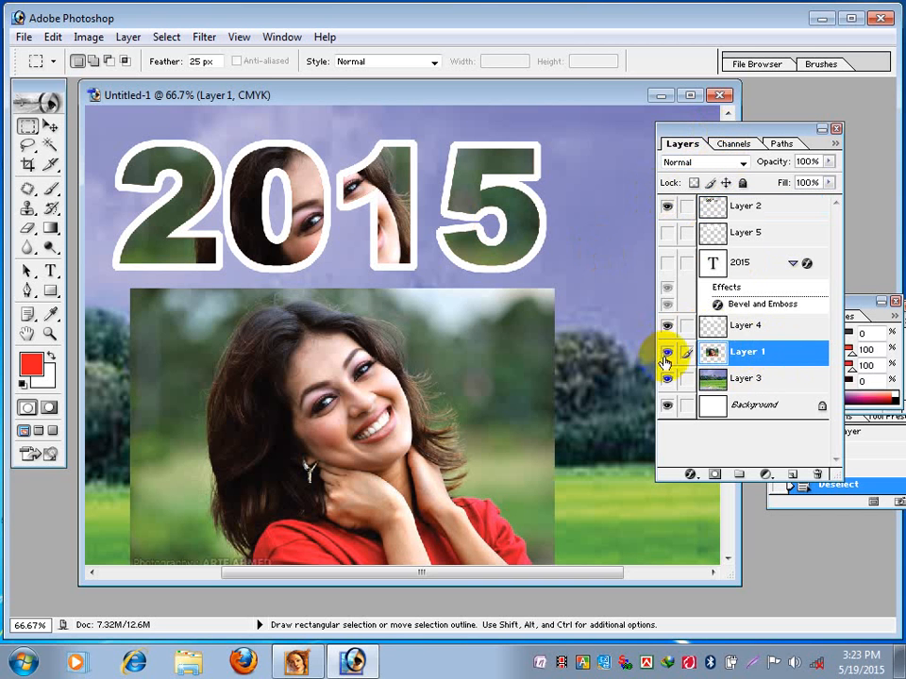
click(667, 209)
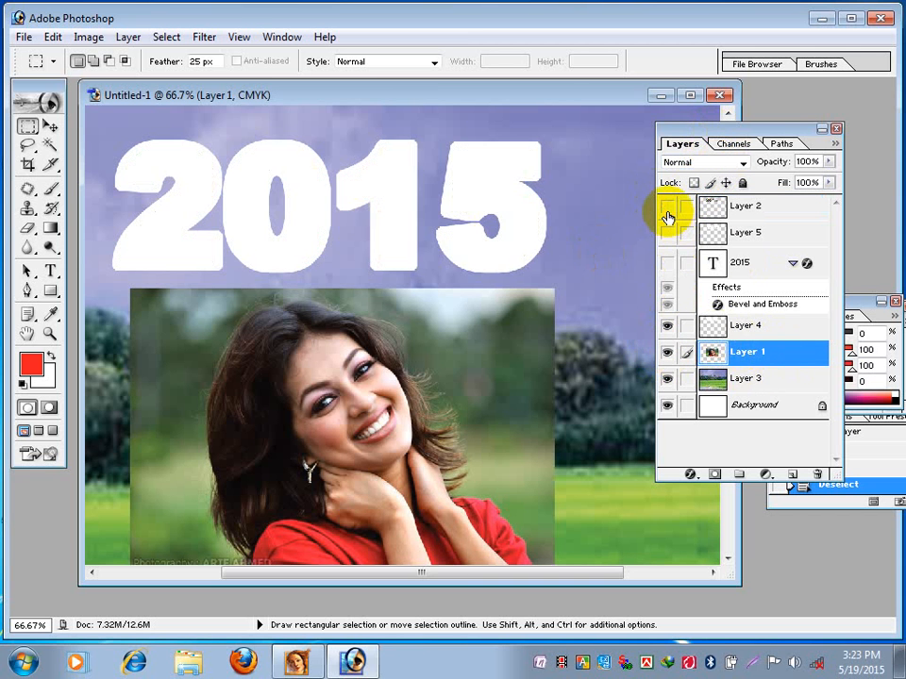
click(667, 325)
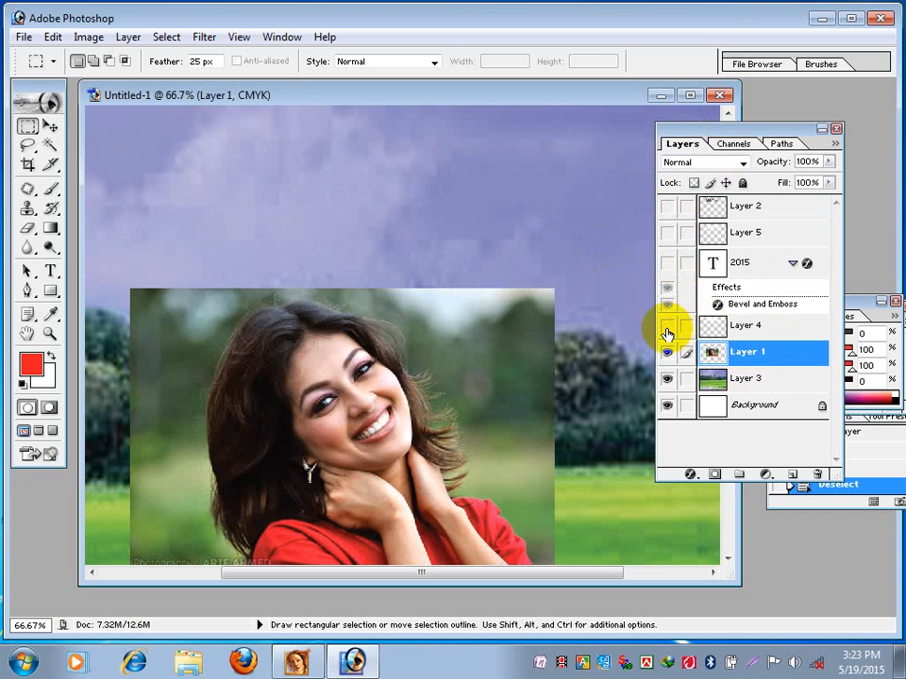
Step: Move the Layer 1 portrait up toward the middle of the canvas and hide the Layer 3 landscape
click(50, 125)
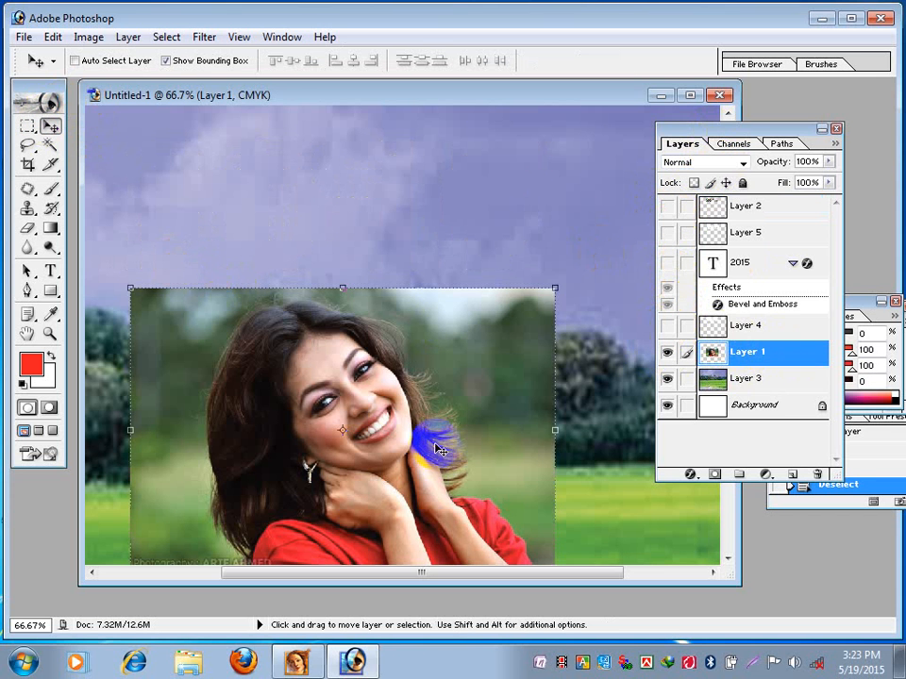
drag(427, 434, 417, 314)
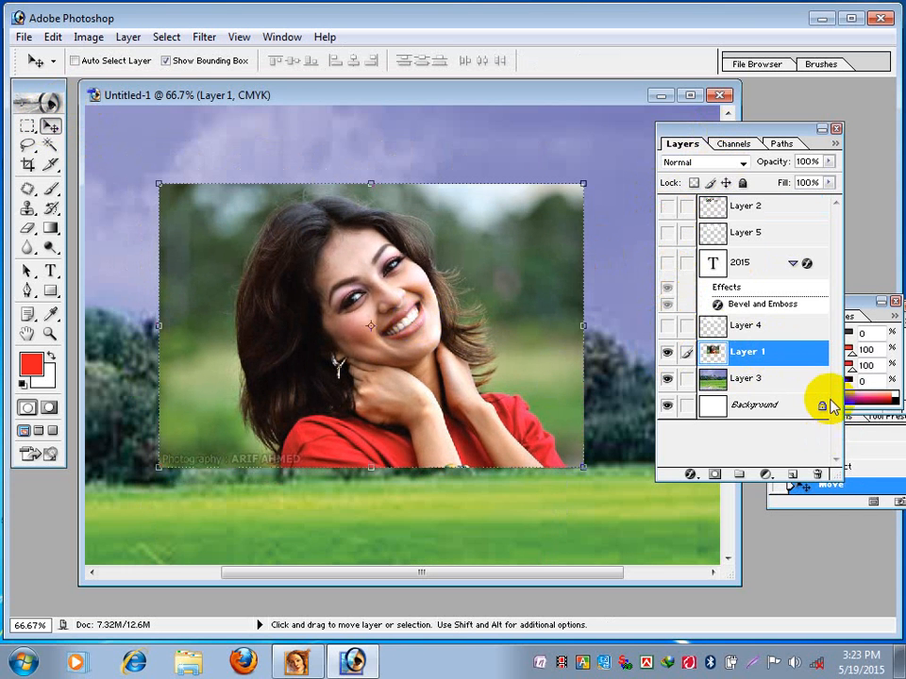
click(23, 38)
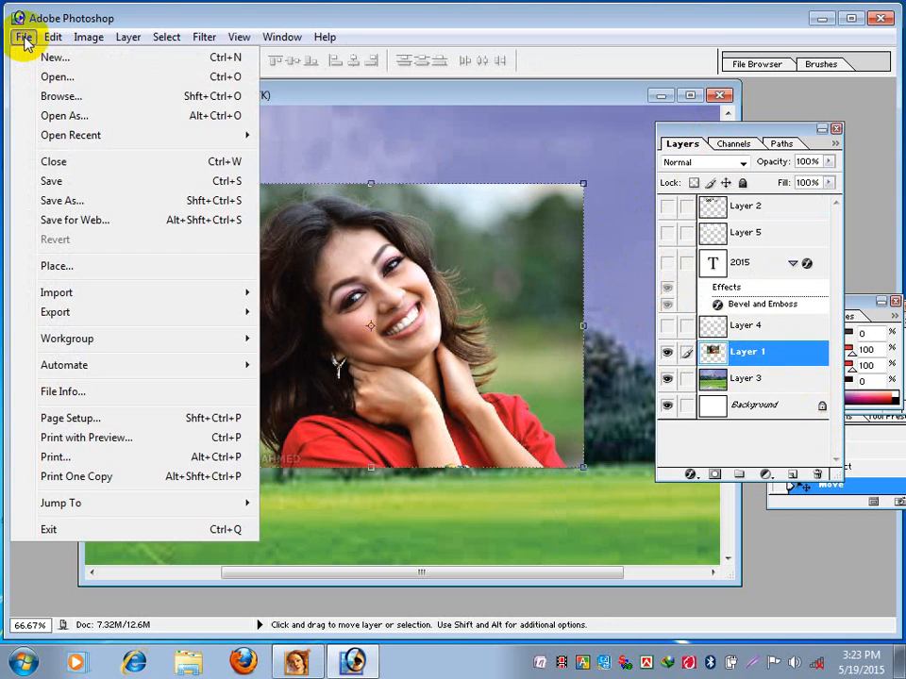
click(357, 98)
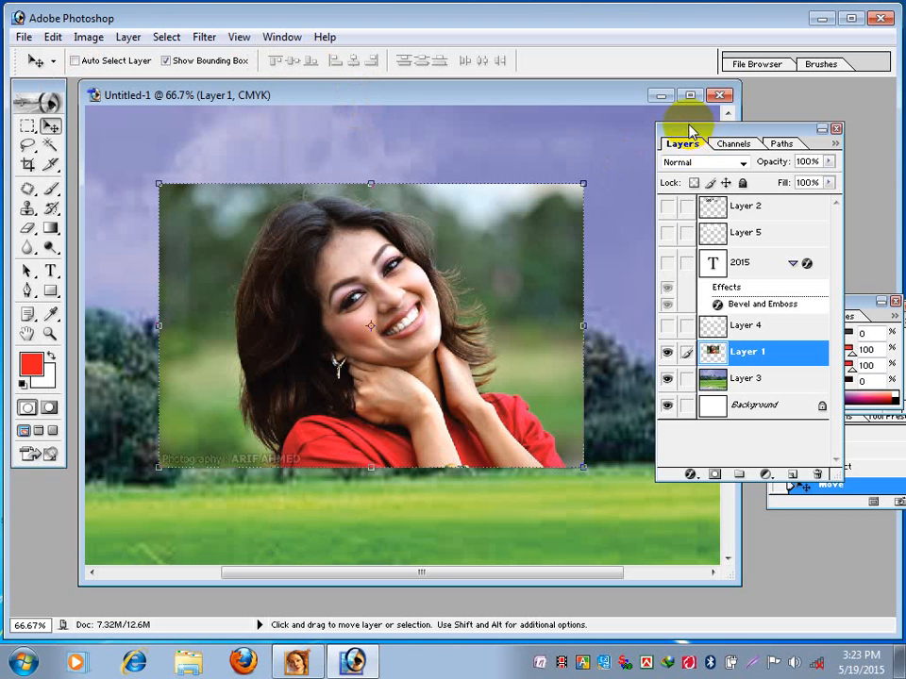
drag(477, 286, 475, 265)
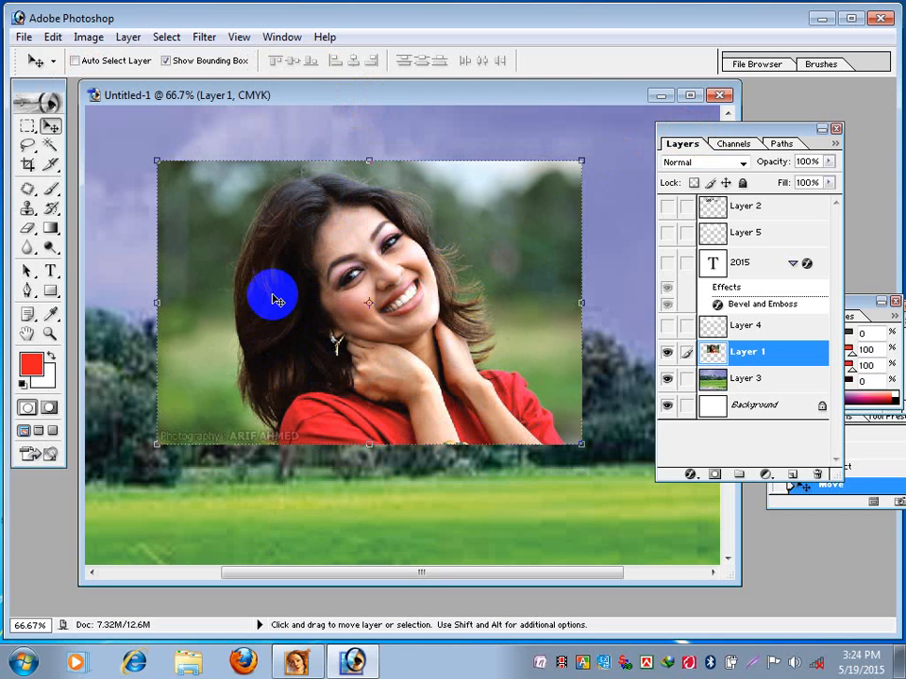
click(668, 380)
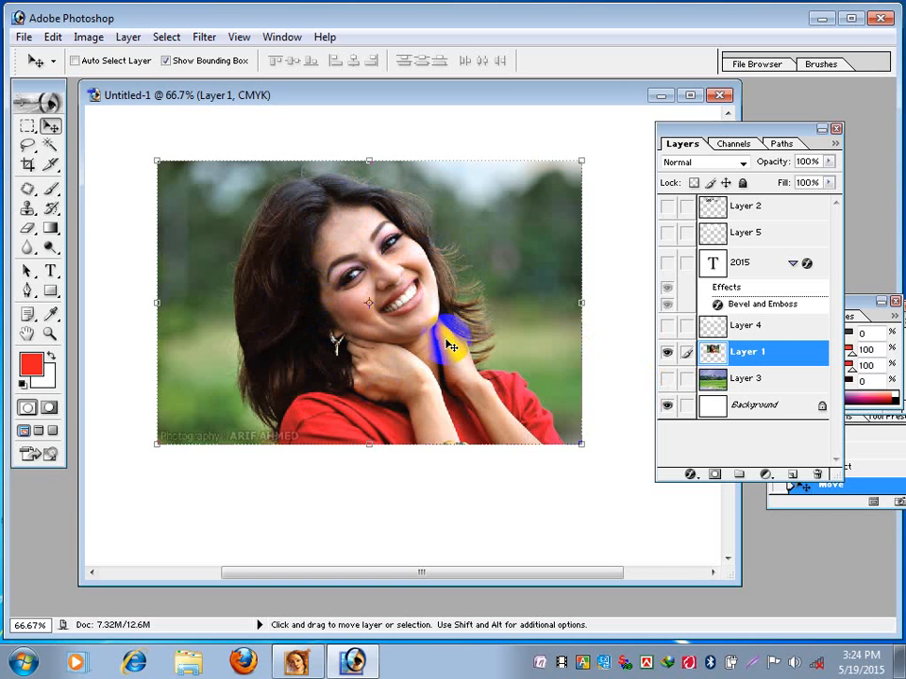
Step: Draw a freehand Lasso selection around the woman's face, neck, hands and forearms
click(26, 147)
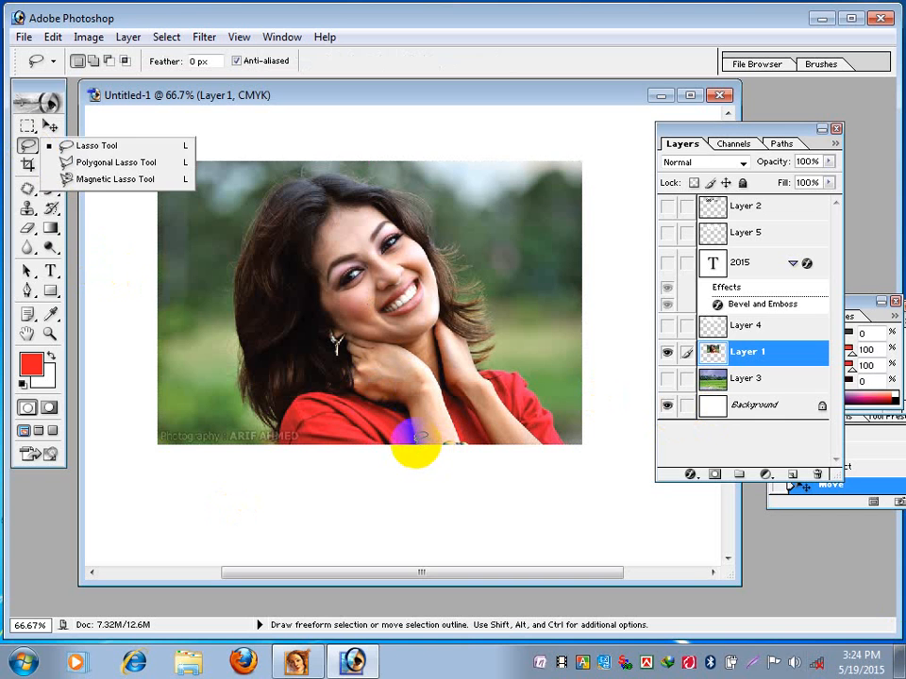
click(415, 443)
mouse_move(412, 409)
mouse_down()
mouse_move(355, 390)
mouse_move(352, 356)
mouse_move(335, 344)
mouse_move(324, 314)
mouse_move(310, 255)
mouse_move(337, 207)
mouse_move(381, 207)
mouse_move(425, 241)
mouse_move(446, 315)
mouse_move(463, 329)
mouse_move(474, 366)
mouse_move(543, 443)
mouse_move(482, 436)
mouse_up()
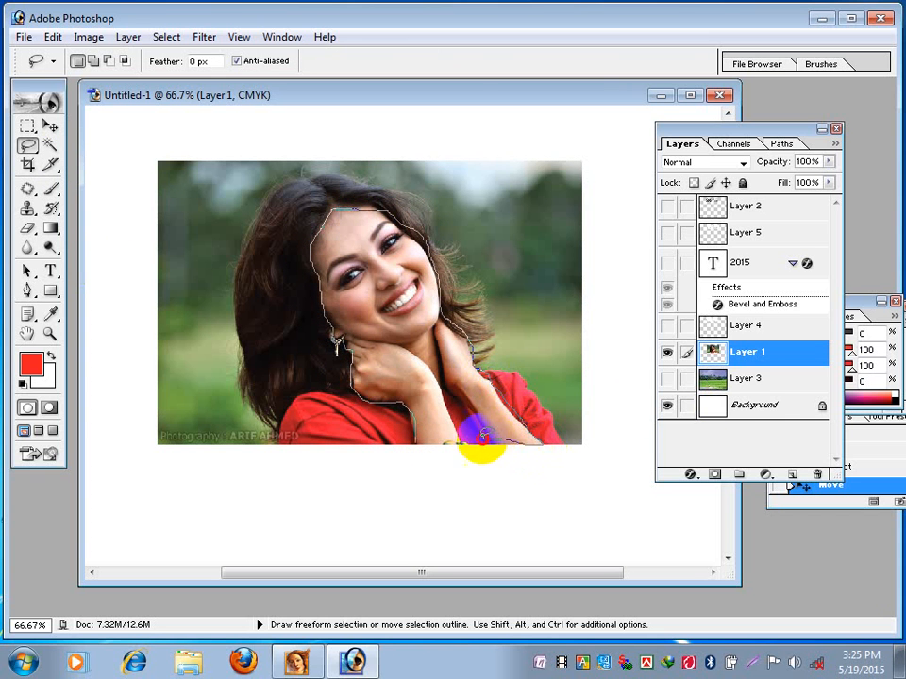
drag(421, 443, 411, 447)
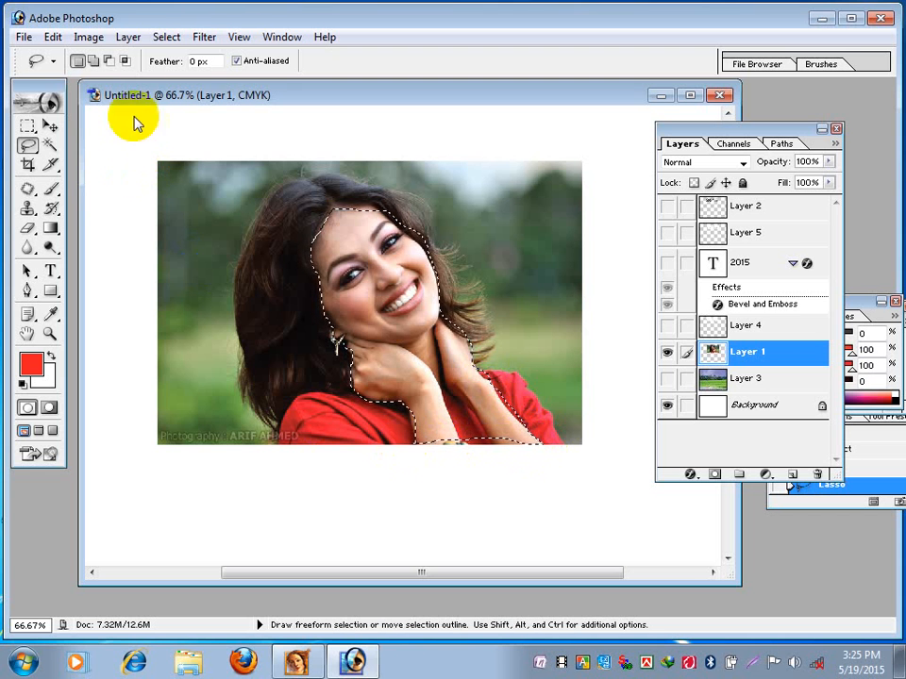
Step: Feather the lasso selection by 5 pixels
click(159, 41)
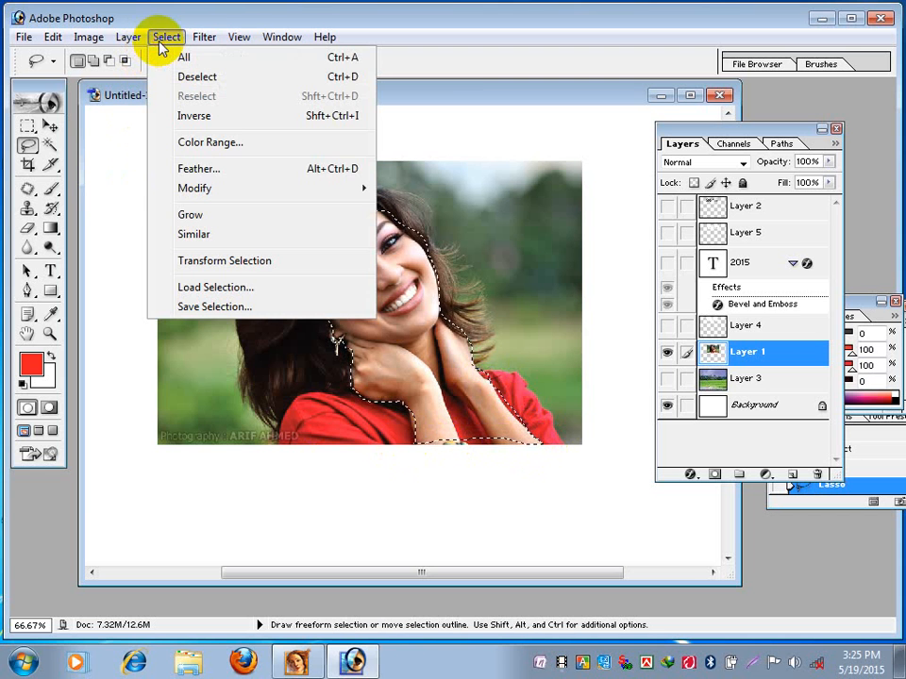
click(211, 169)
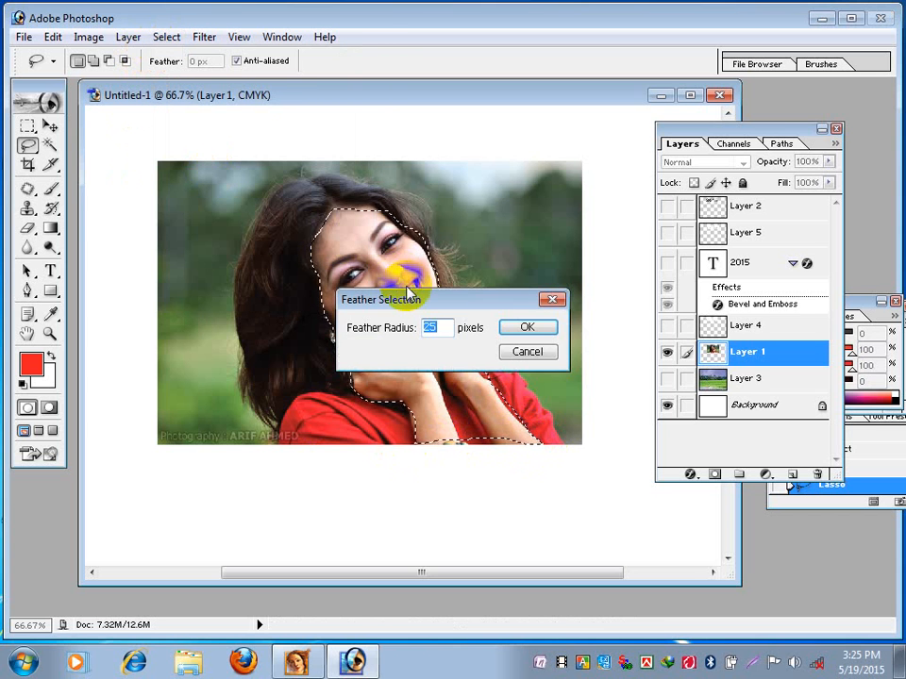
drag(437, 302, 286, 472)
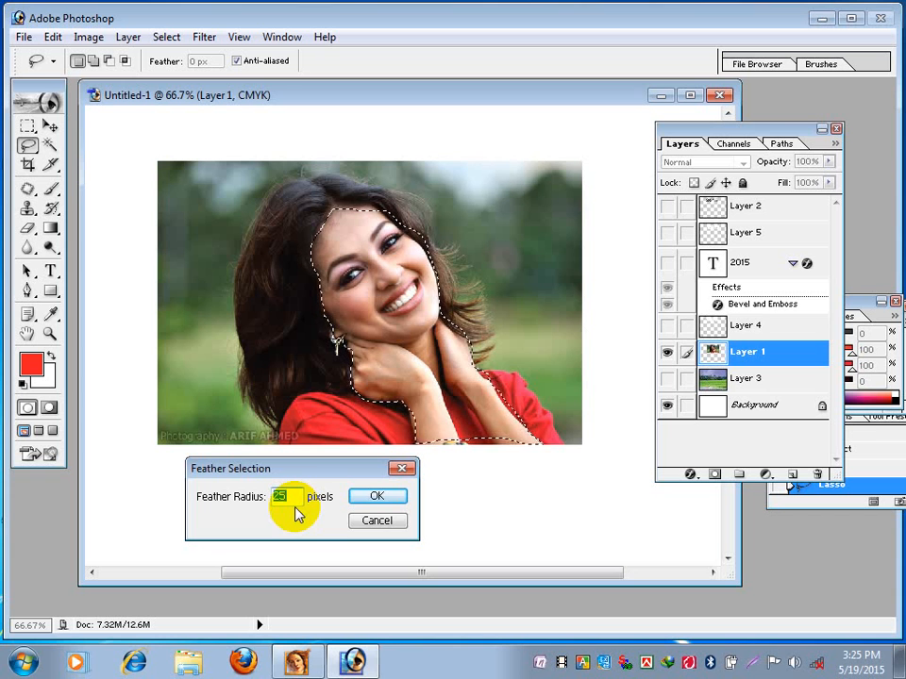
text(5)
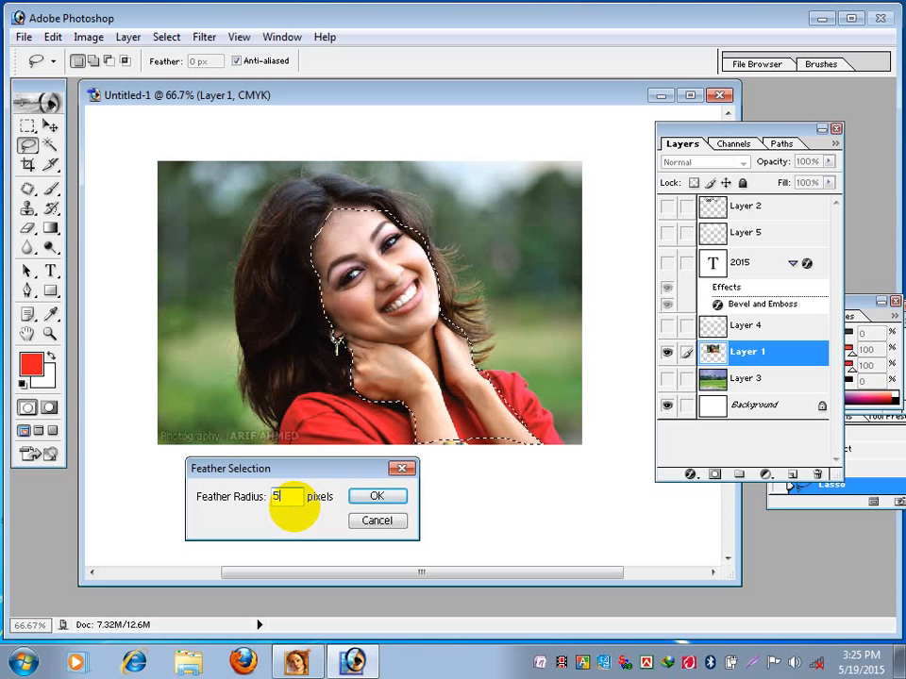
click(379, 499)
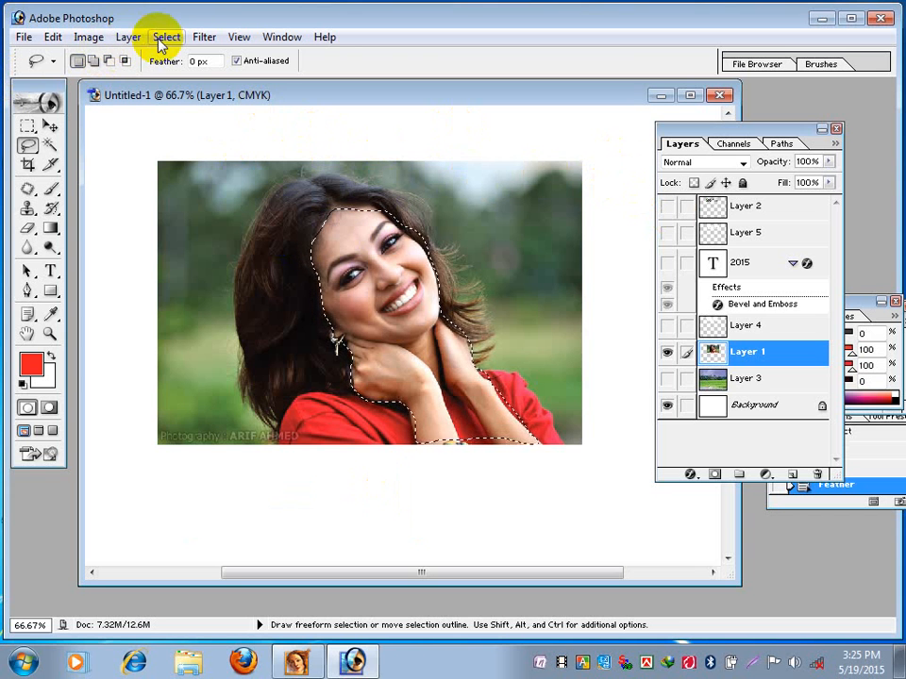
Step: Turn the selected skin area monochrome with Channel Mixer, using Yellow +36% and Black +48%, and deselect
click(93, 40)
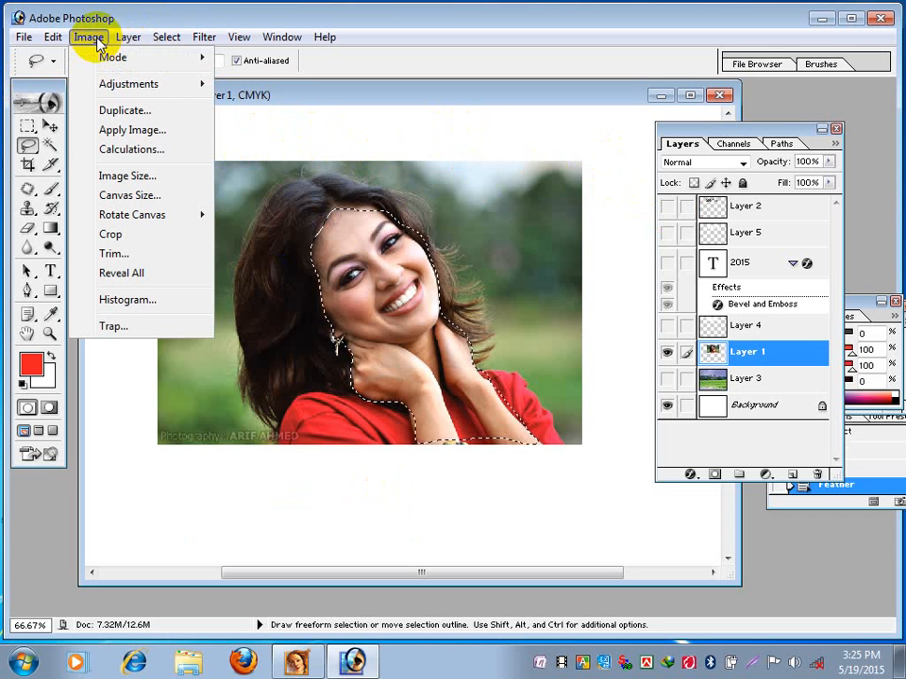
mouse_move(128, 90)
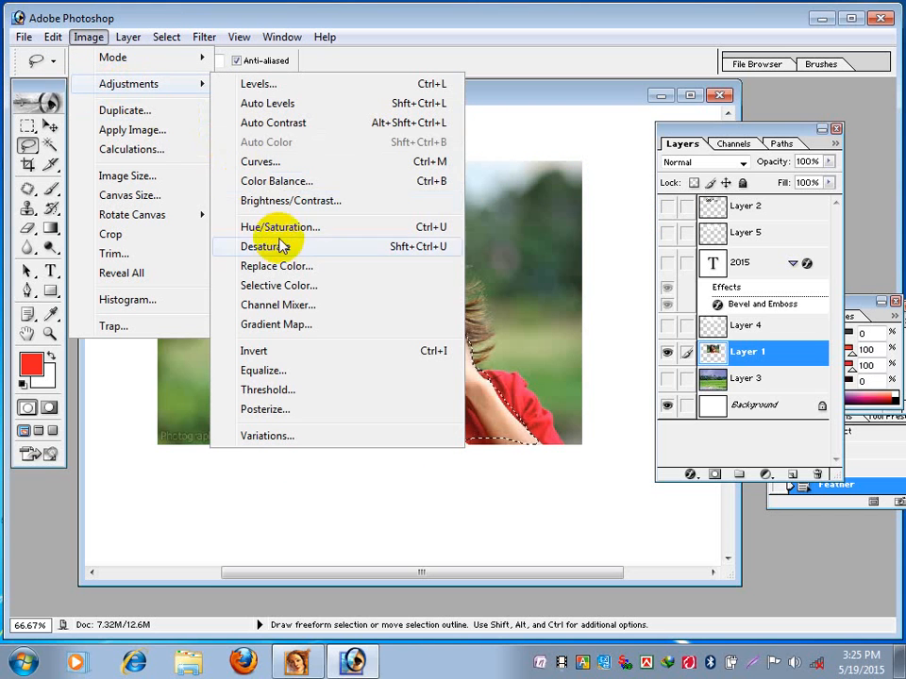
click(291, 306)
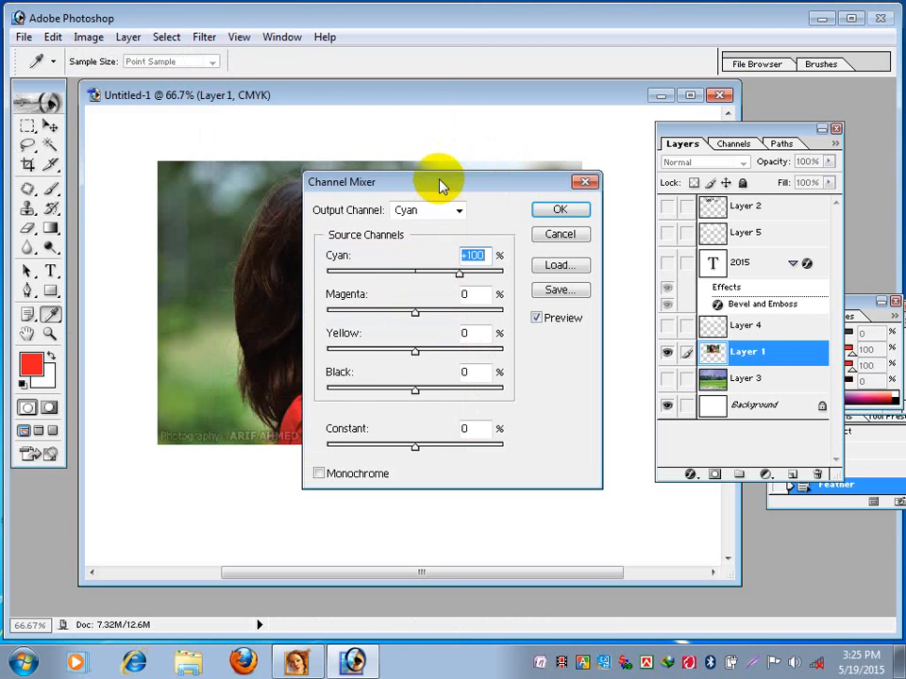
drag(440, 186, 703, 151)
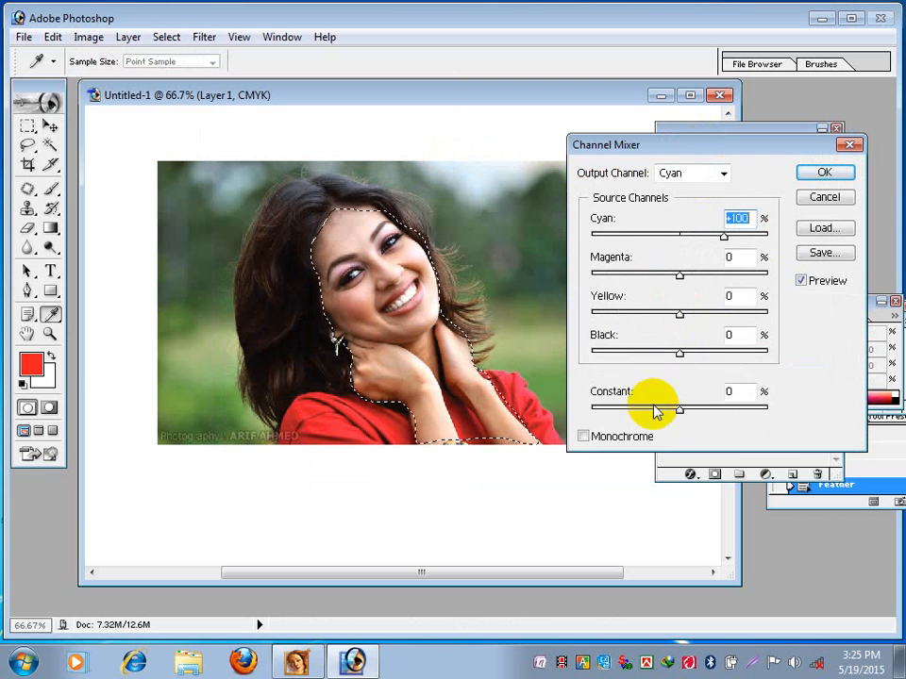
click(607, 445)
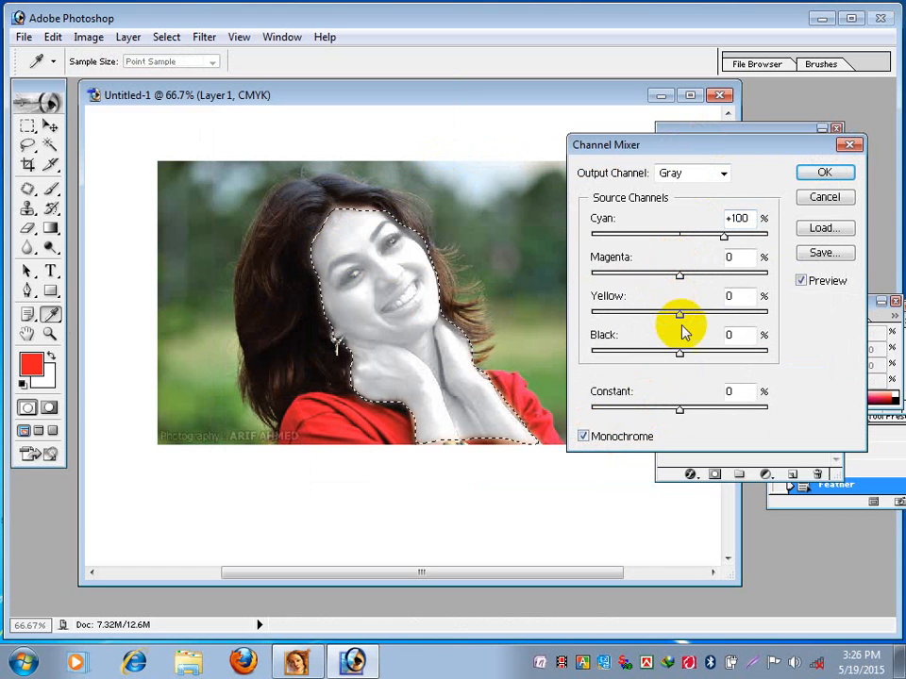
mouse_move(681, 314)
mouse_down()
mouse_move(659, 317)
mouse_move(697, 317)
mouse_up()
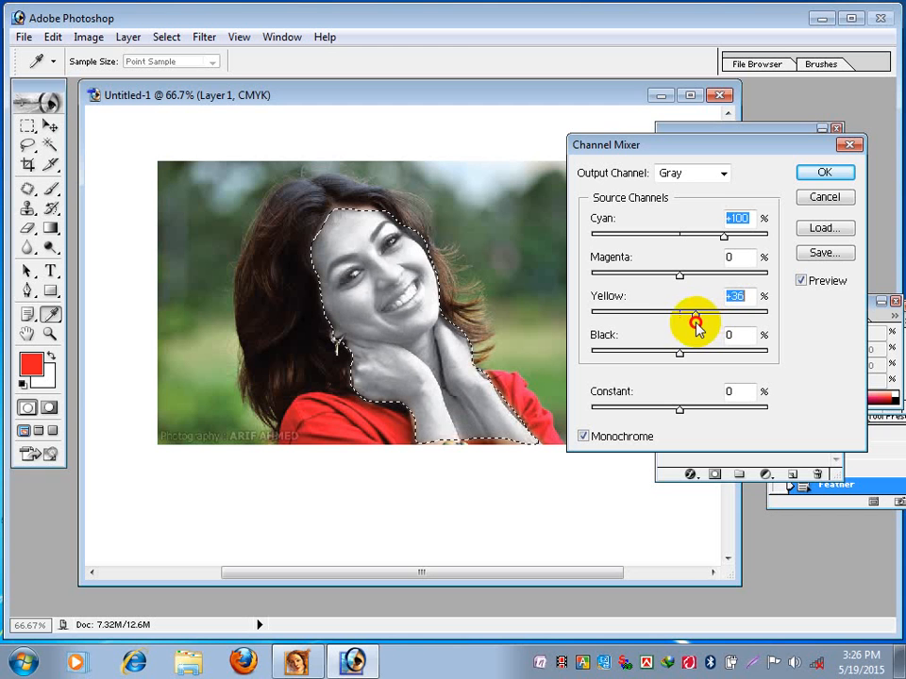
drag(683, 358, 700, 357)
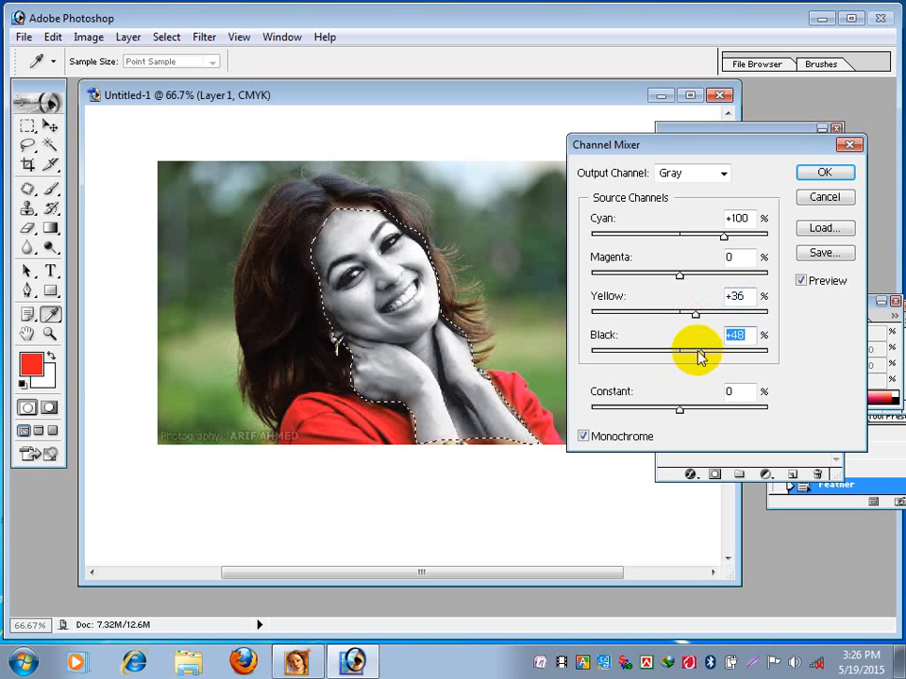
click(819, 176)
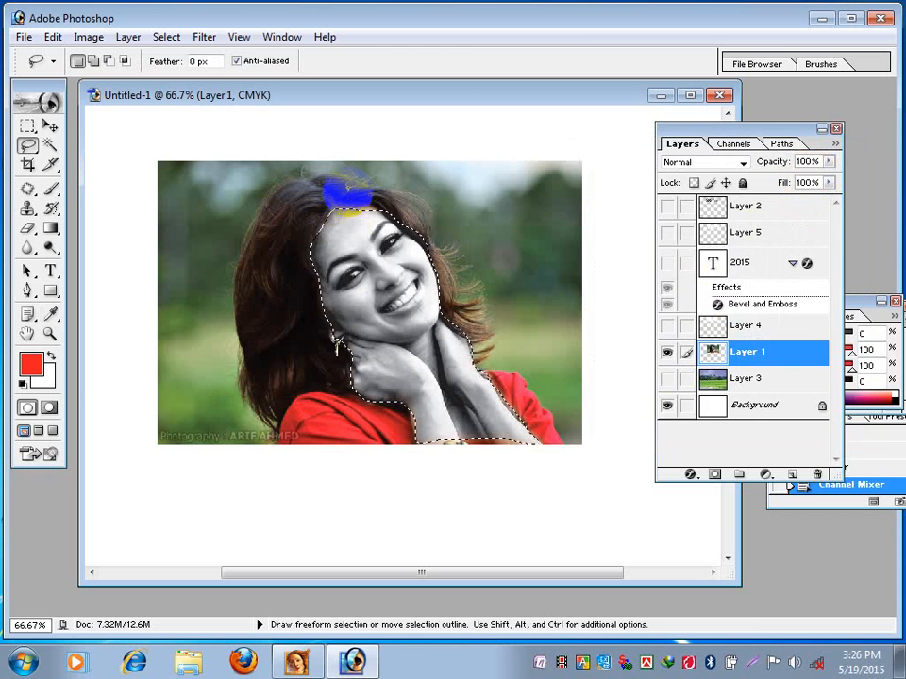
click(34, 130)
click(205, 283)
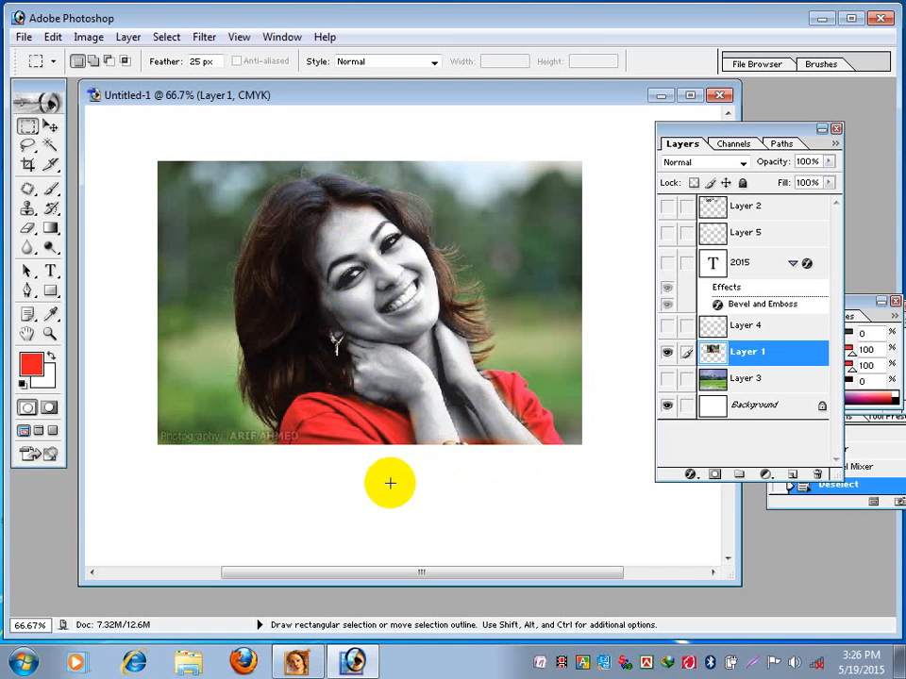
Step: Undo the deselection and the Channel Mixer change, and invert the skin selection
key(ctrl+alt+z)
key(ctrl+alt+z)
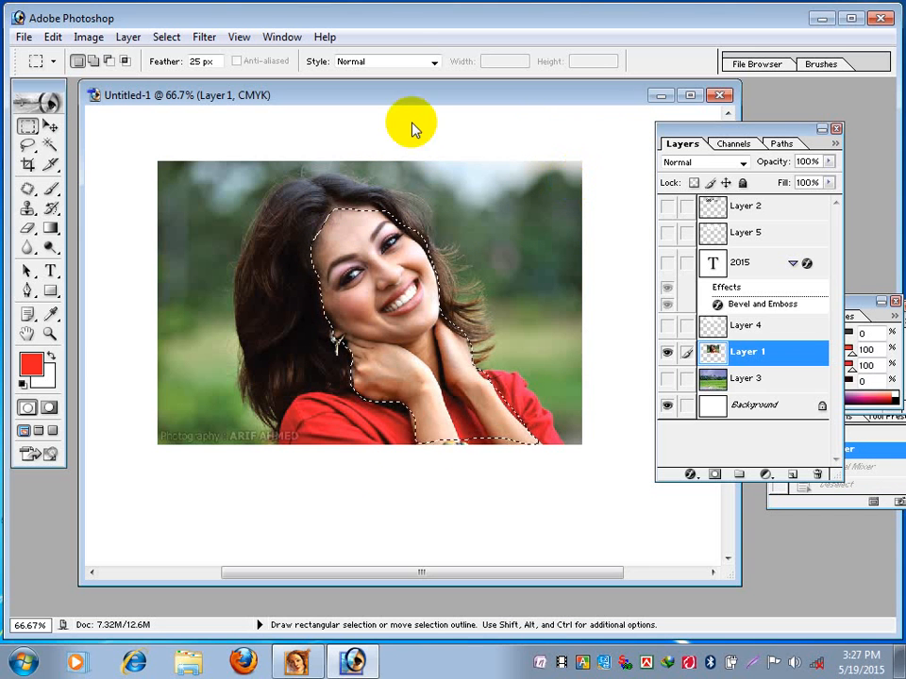
click(167, 38)
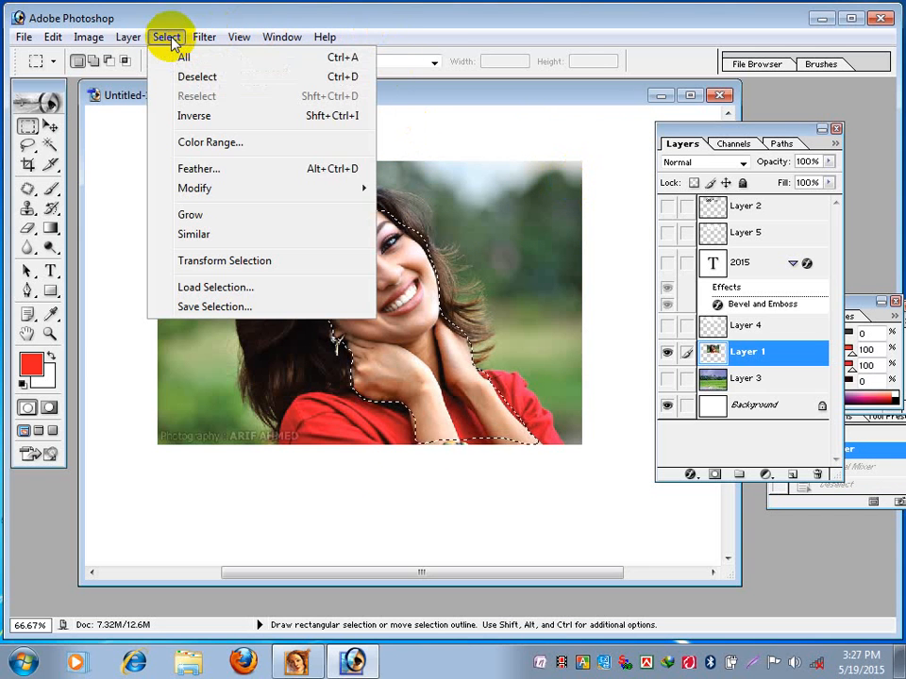
click(214, 117)
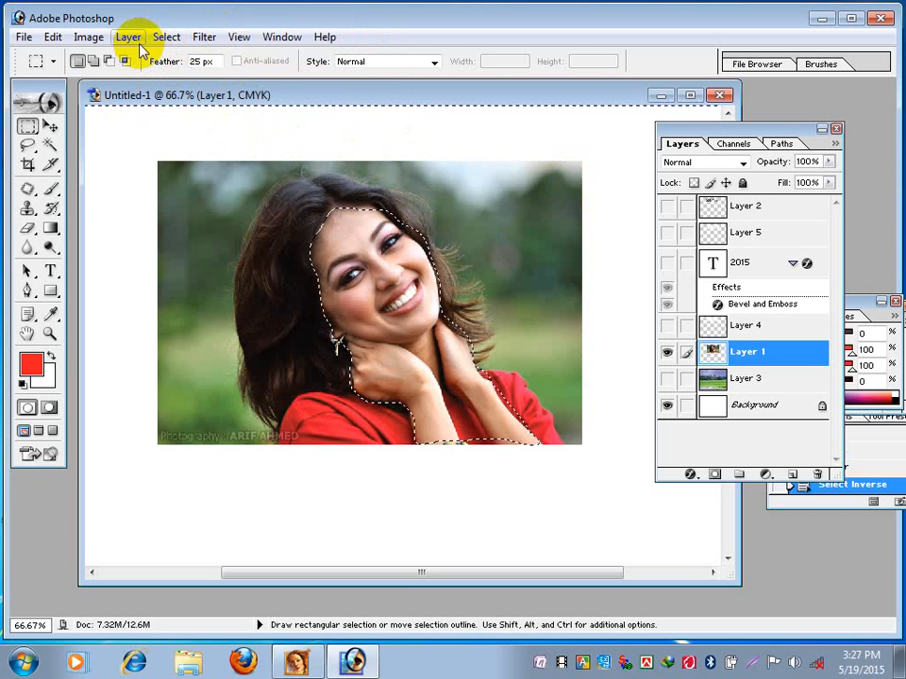
Step: Make the portrait's inverted selection monochrome with Channel Mixer at Magenta +40%, Yellow +8% and Constant -2%, and deselect
click(84, 37)
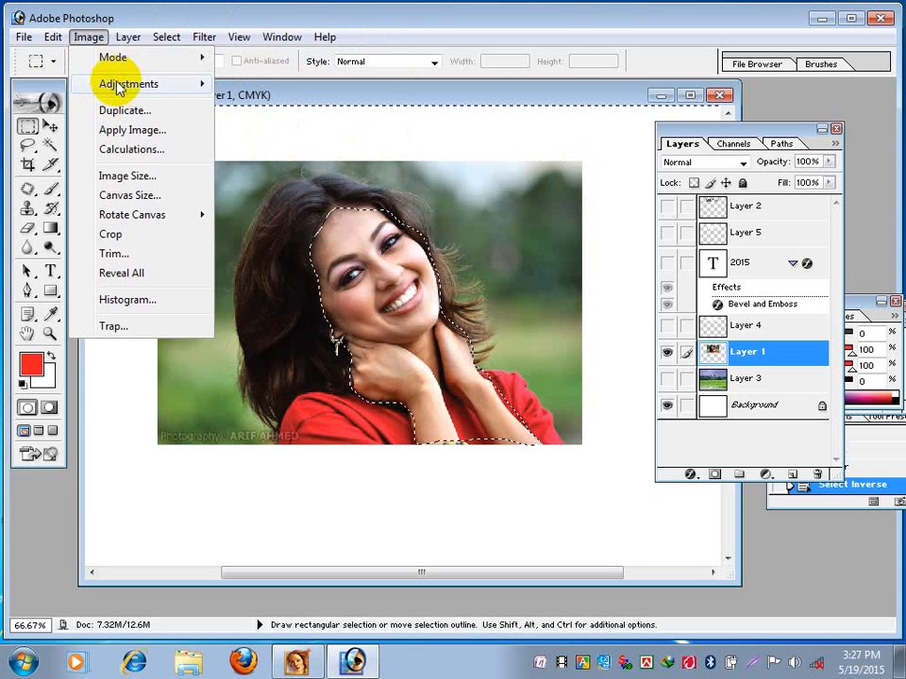
mouse_move(118, 86)
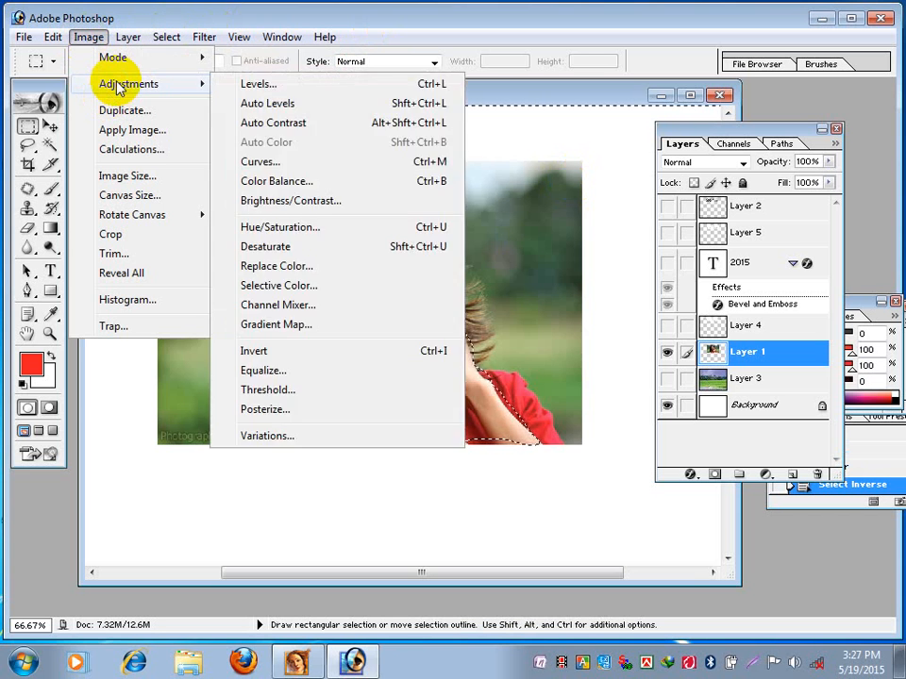
click(308, 311)
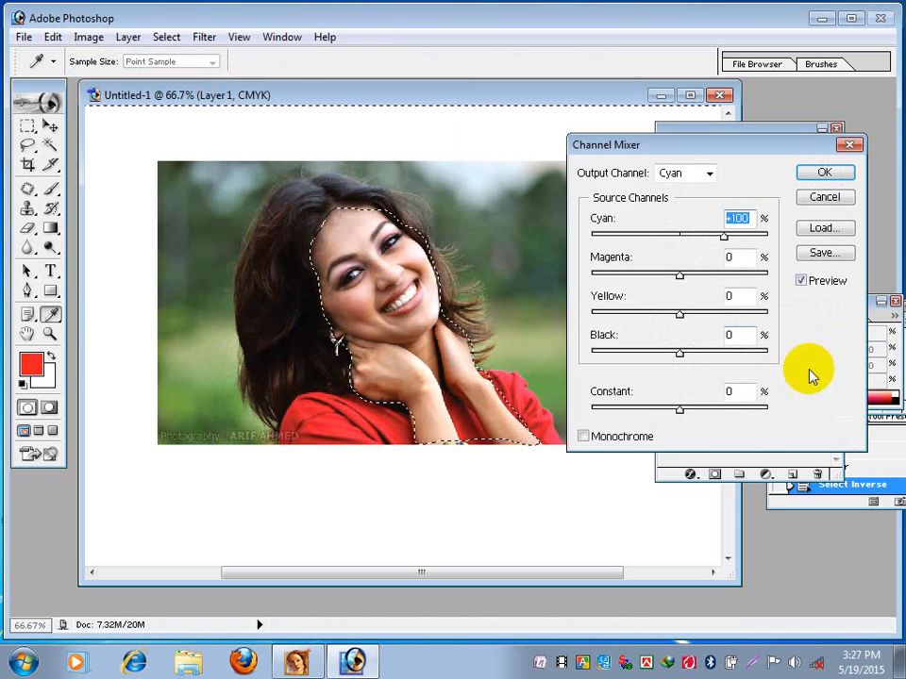
click(625, 442)
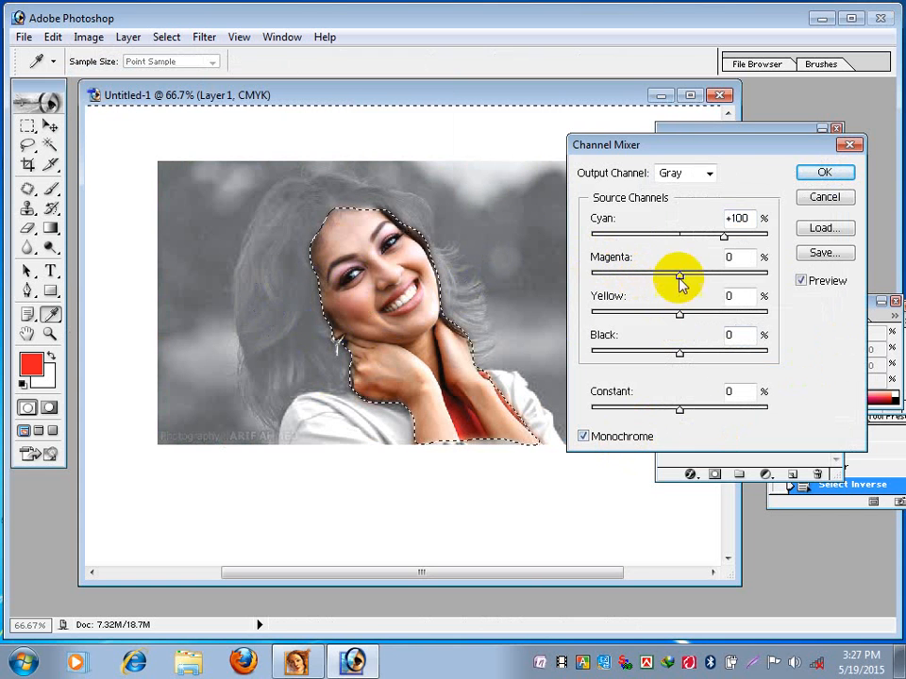
drag(679, 275, 679, 355)
click(679, 355)
mouse_move(679, 408)
mouse_down()
mouse_move(689, 412)
mouse_move(668, 406)
mouse_move(679, 412)
mouse_up()
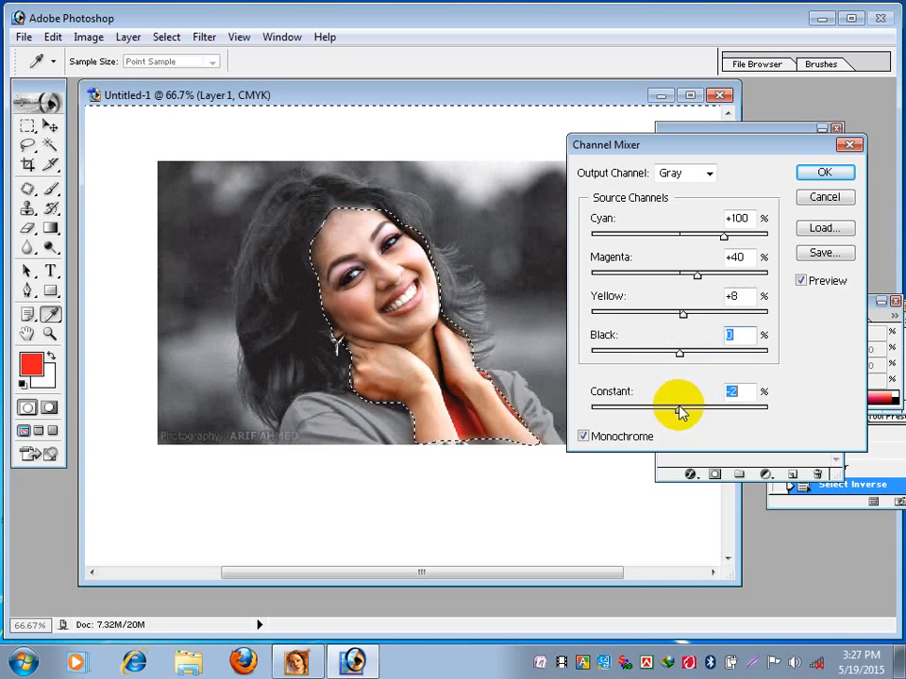
click(826, 173)
click(187, 242)
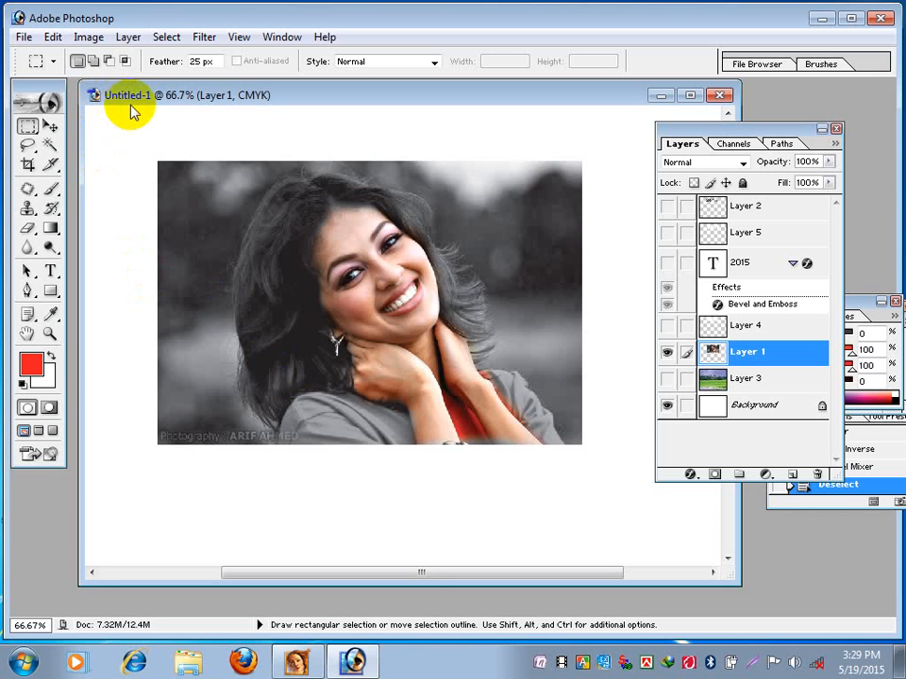
Step: Undo the portrait edits back past the Channel Mixer, inverted selection, feather, lasso and layer move
mouse_move(140, 96)
mouse_down()
mouse_move(167, 122)
mouse_move(184, 246)
mouse_move(136, 152)
mouse_move(146, 108)
mouse_move(136, 98)
mouse_up()
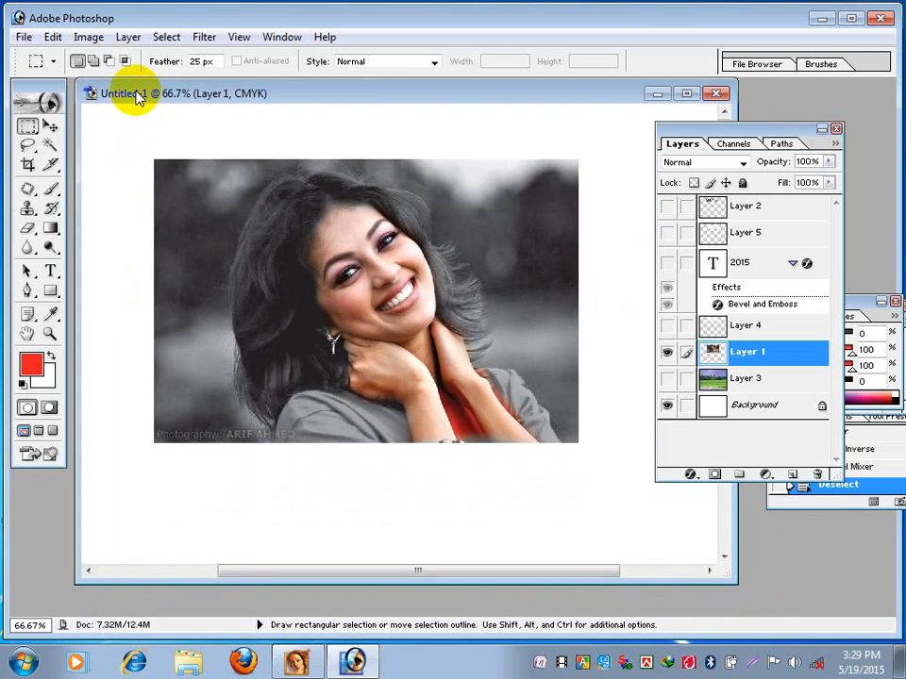
key(ctrl+alt+z)
key(ctrl+alt+z)
key(ctrl+alt+z)
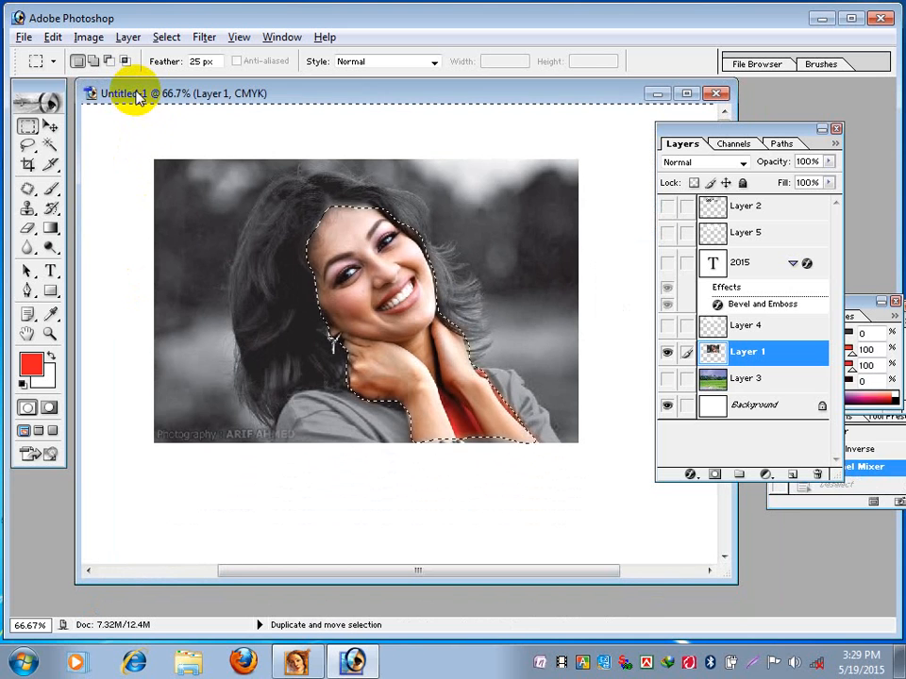
key(ctrl+alt+z)
key(ctrl+alt+z)
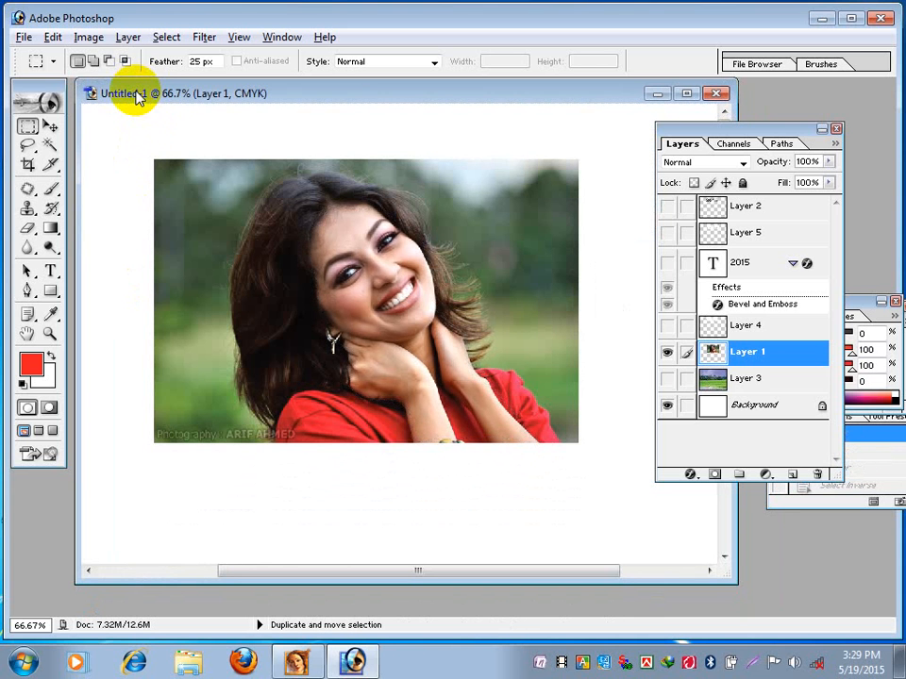
key(ctrl+alt+z)
key(ctrl+alt+z)
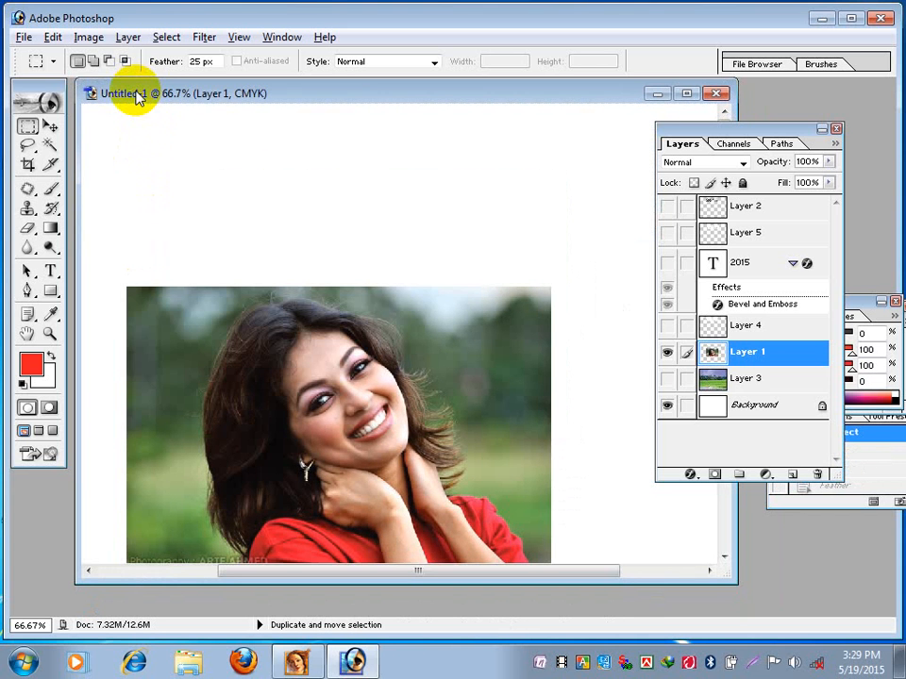
Step: Hide the Layer 1 portrait and clear the selection shaped like the 2015 lettering
click(666, 354)
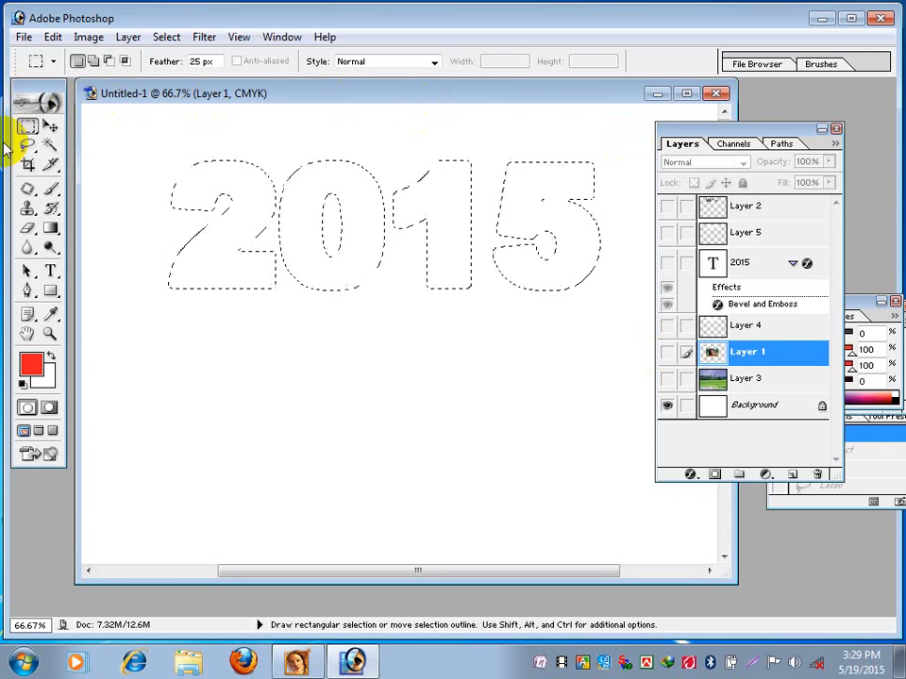
click(146, 143)
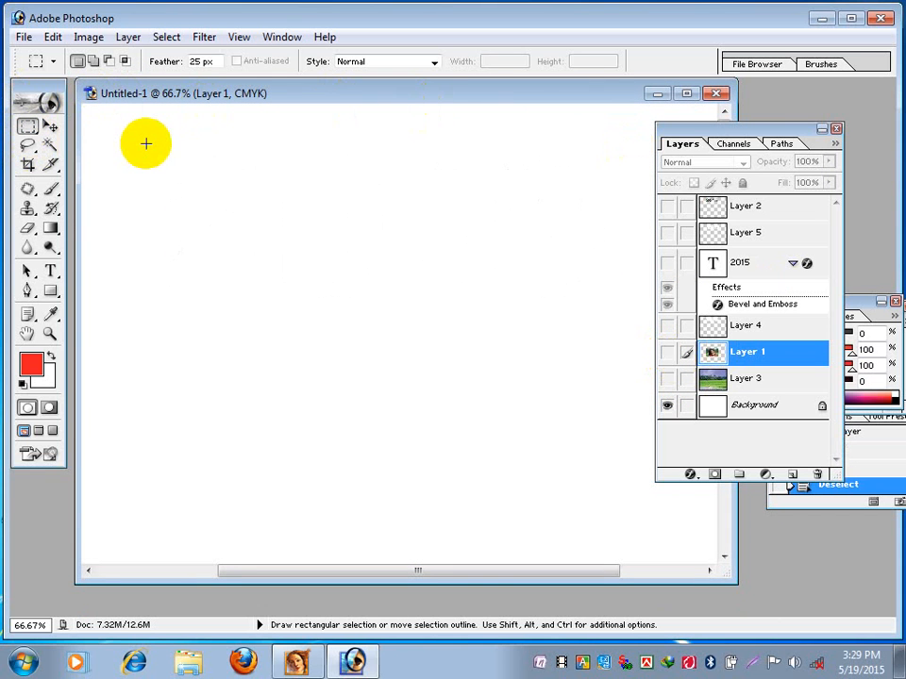
Step: Start opening an image and browse drive C: to the Samples folder of Adobe Photoshop 7.0 in Program Files (x86)
click(23, 37)
click(71, 81)
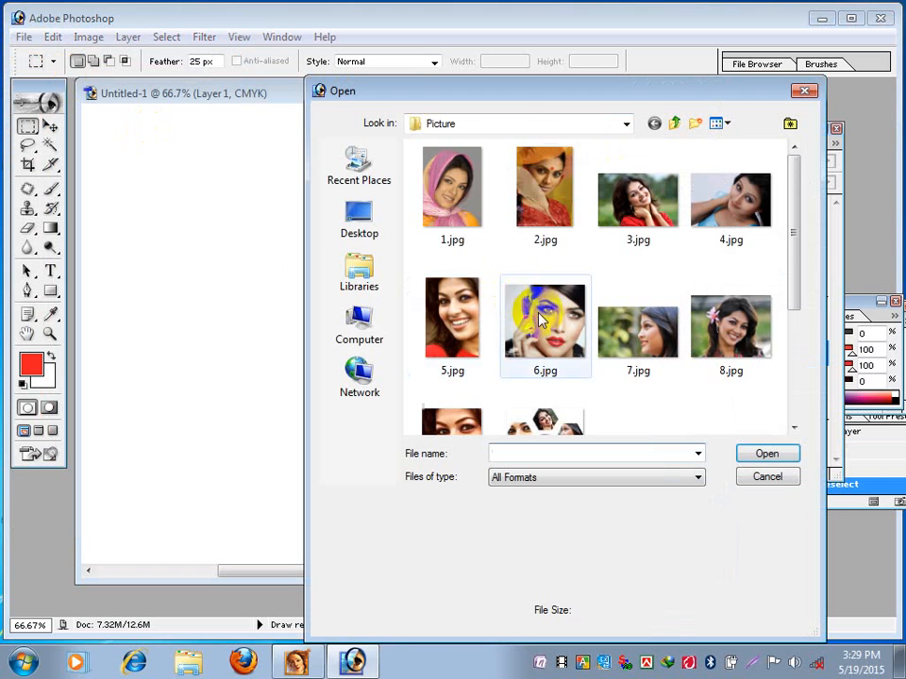
click(363, 217)
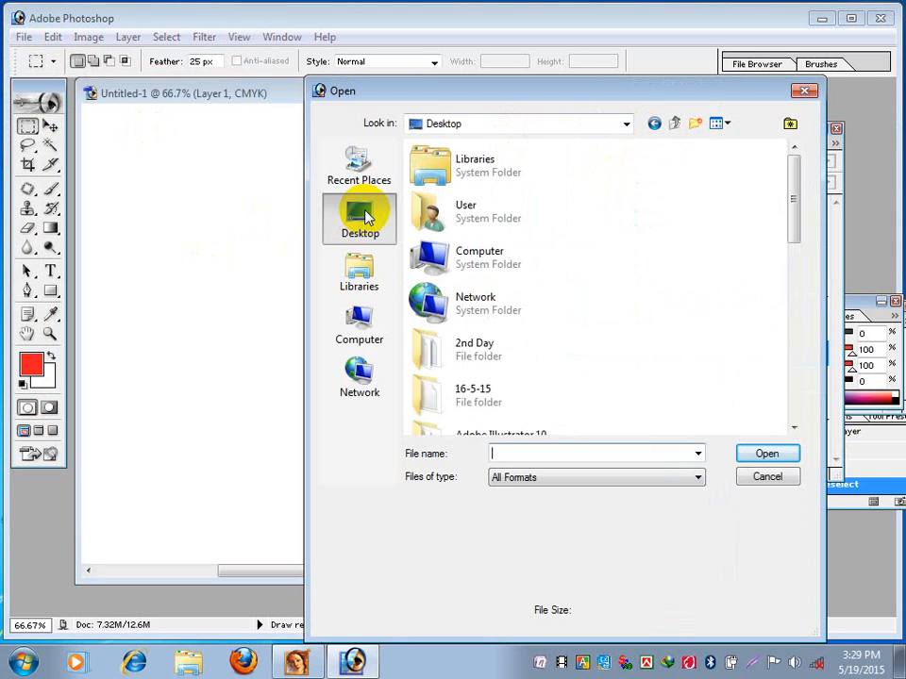
scroll(449, 302, down, 3)
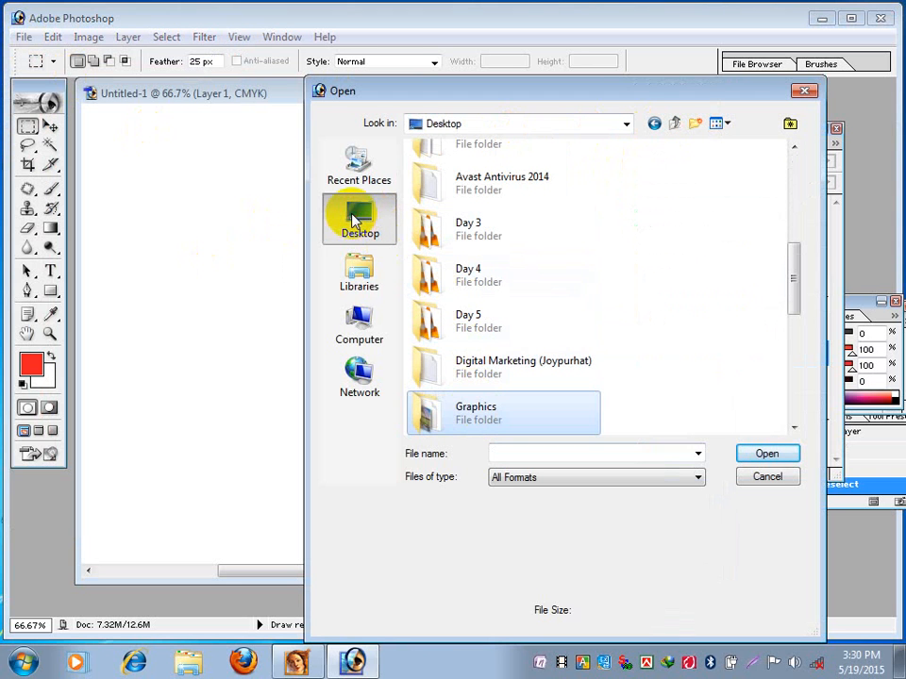
click(359, 317)
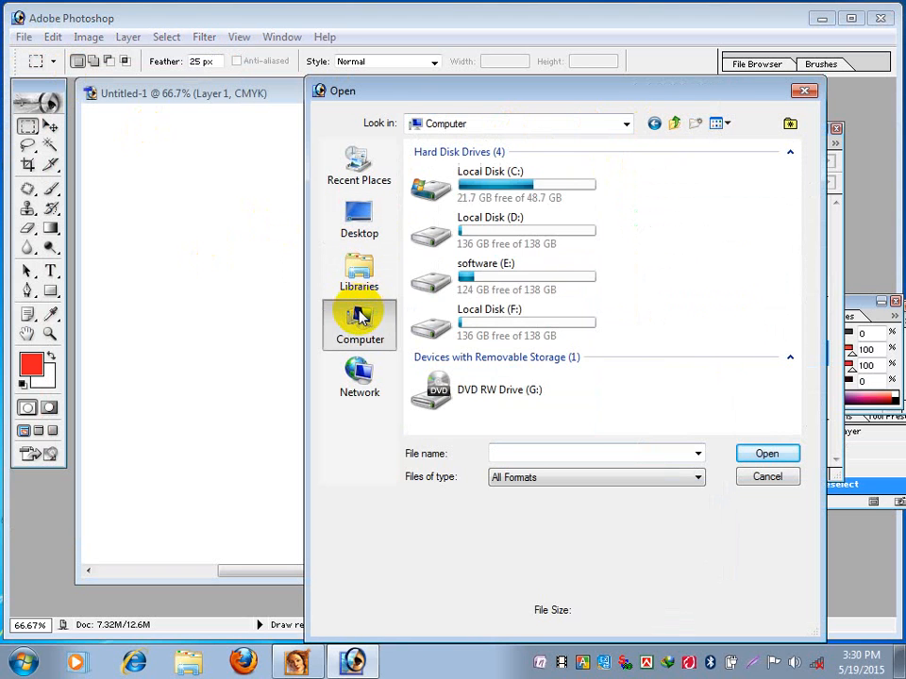
double_click(506, 179)
double_click(459, 253)
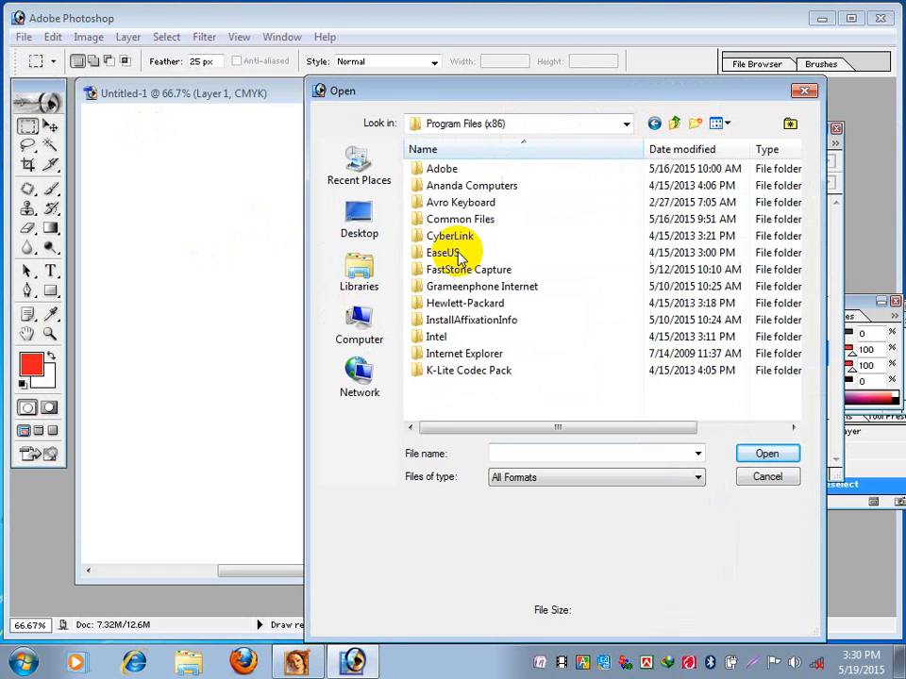
double_click(450, 172)
double_click(450, 186)
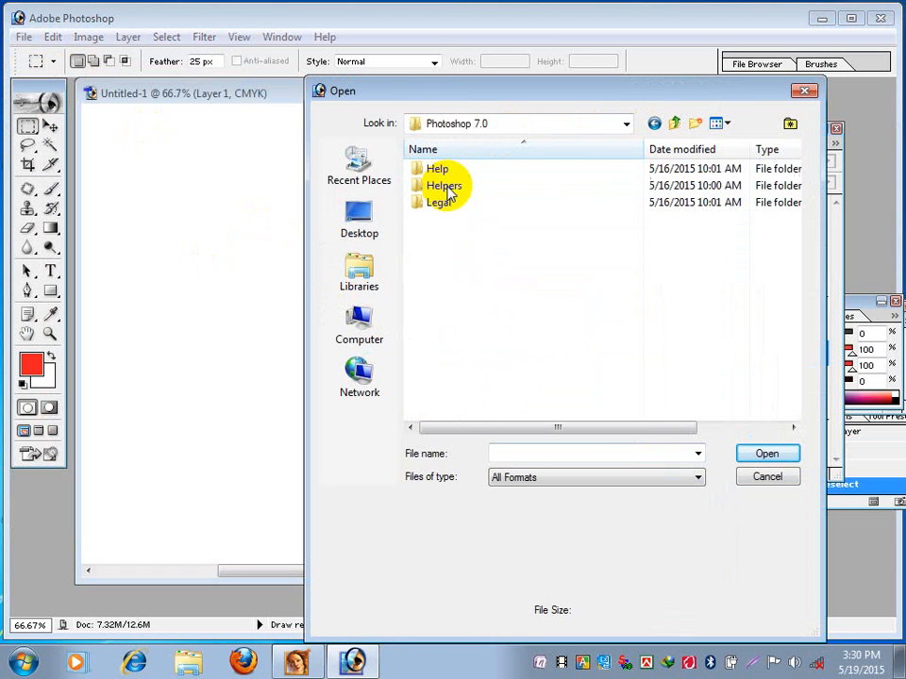
click(454, 271)
double_click(454, 270)
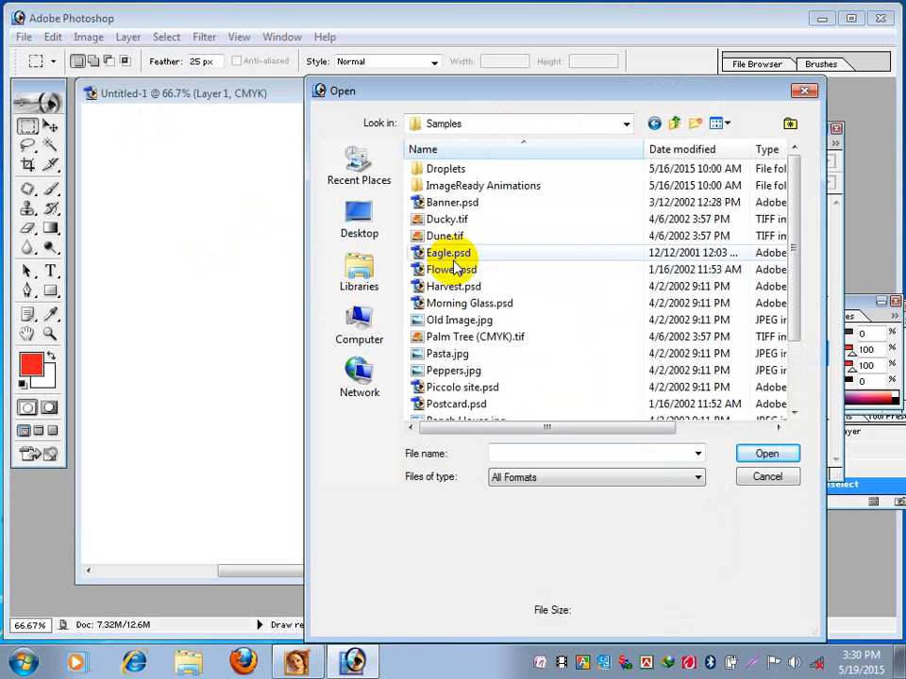
Step: Open Eagle.psd from the Samples folder and move its window over the blank Untitled-1 canvas
click(462, 271)
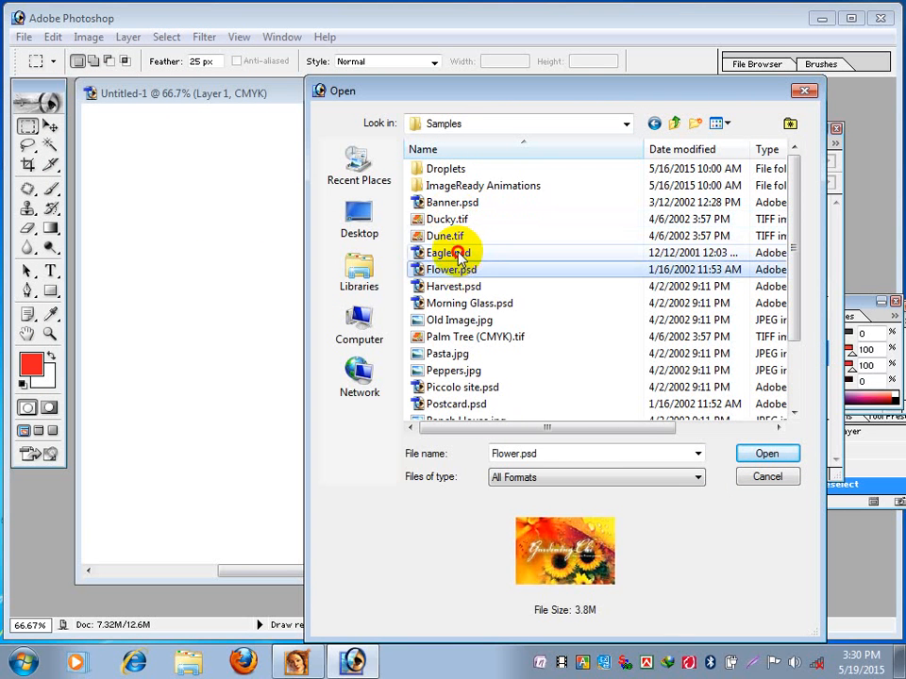
click(460, 255)
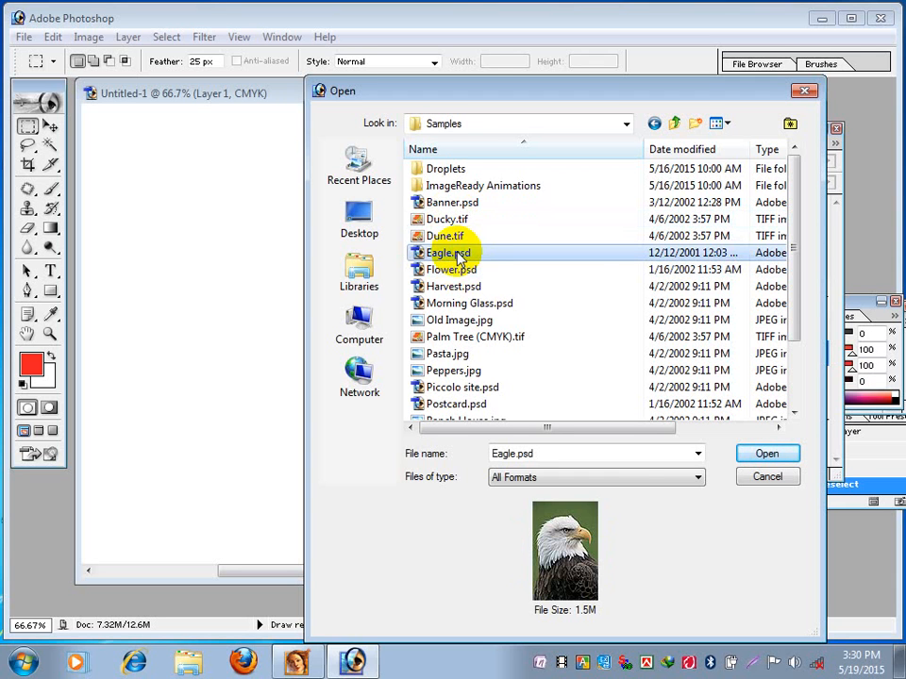
click(764, 456)
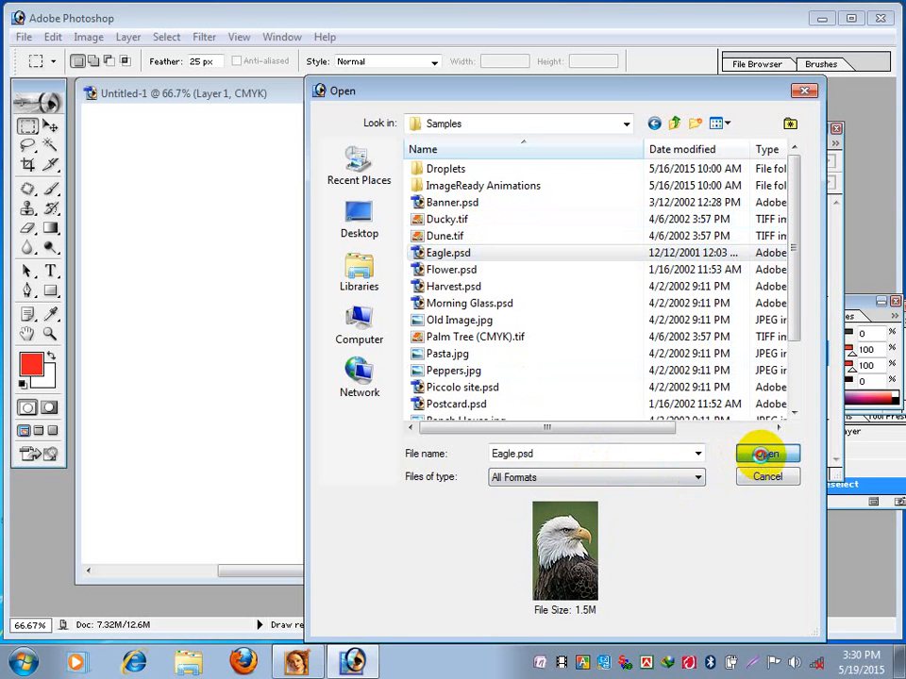
drag(172, 123, 252, 149)
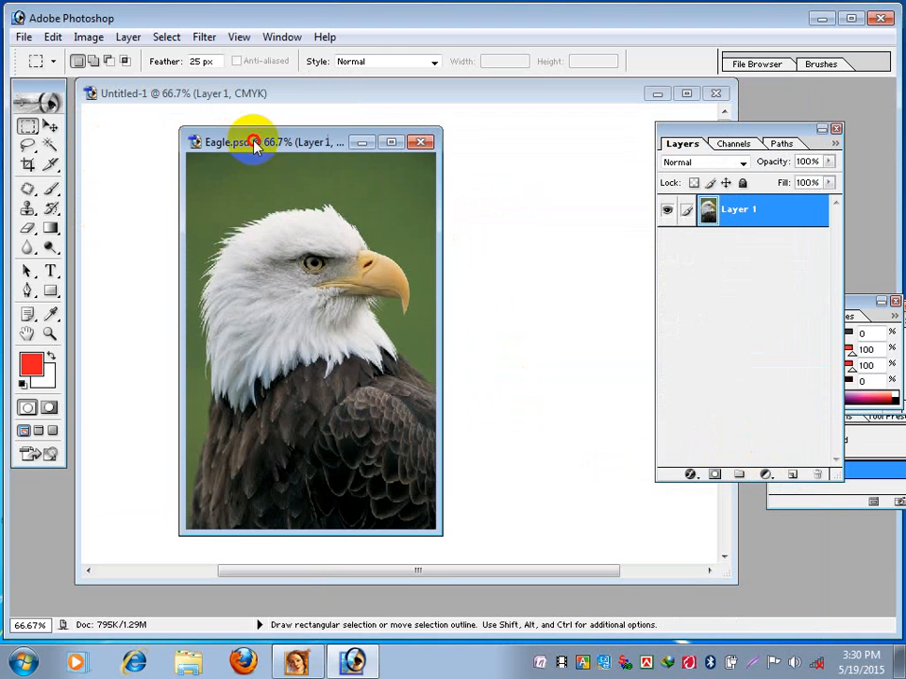
Step: Try to select the eagle's eye with the Elliptical Marquee at a 25 px feather
click(246, 202)
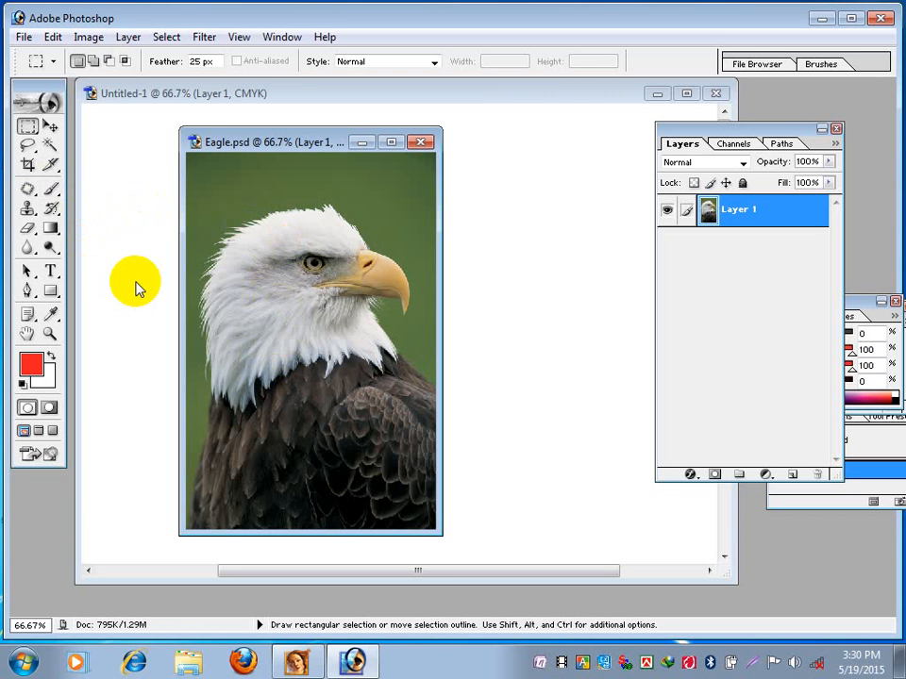
click(312, 262)
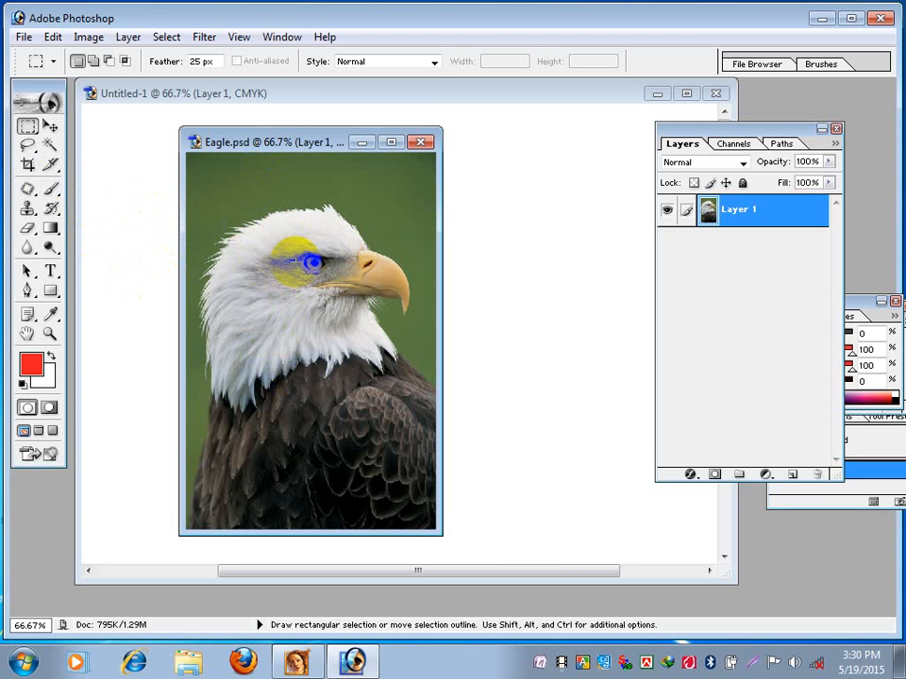
click(30, 128)
click(86, 144)
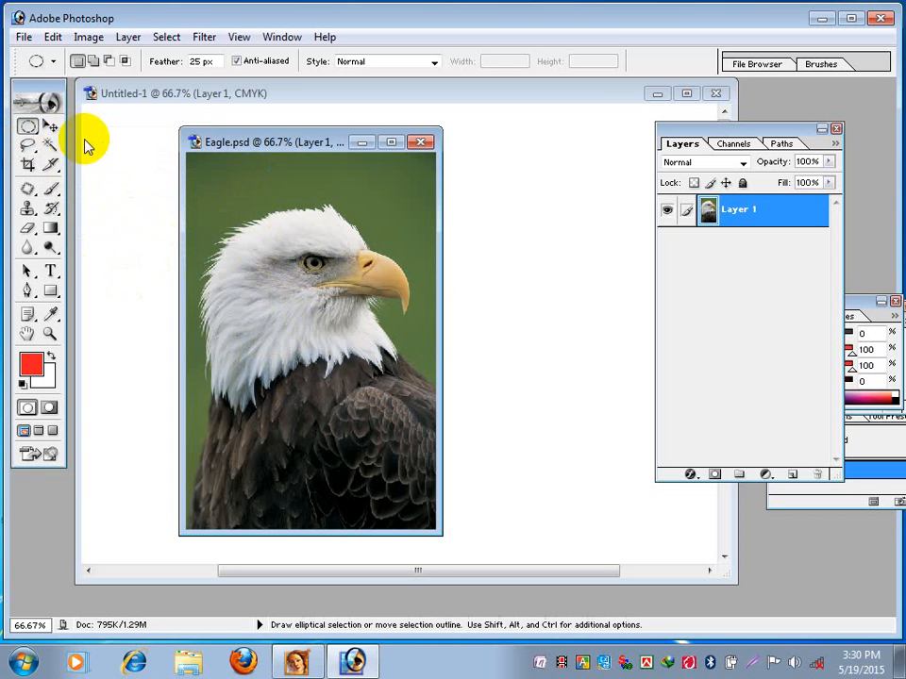
drag(302, 256, 329, 276)
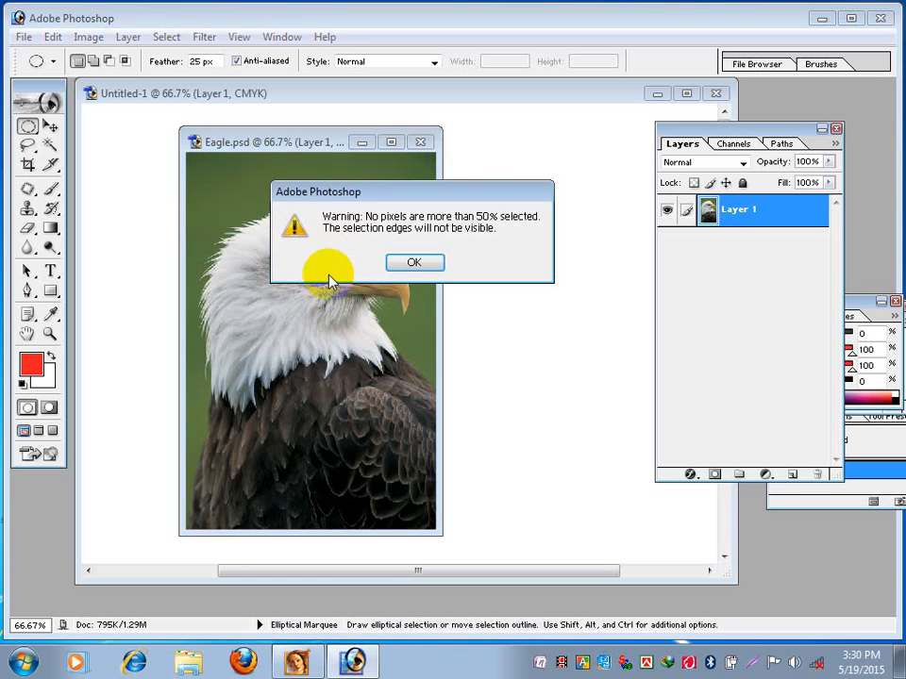
click(417, 260)
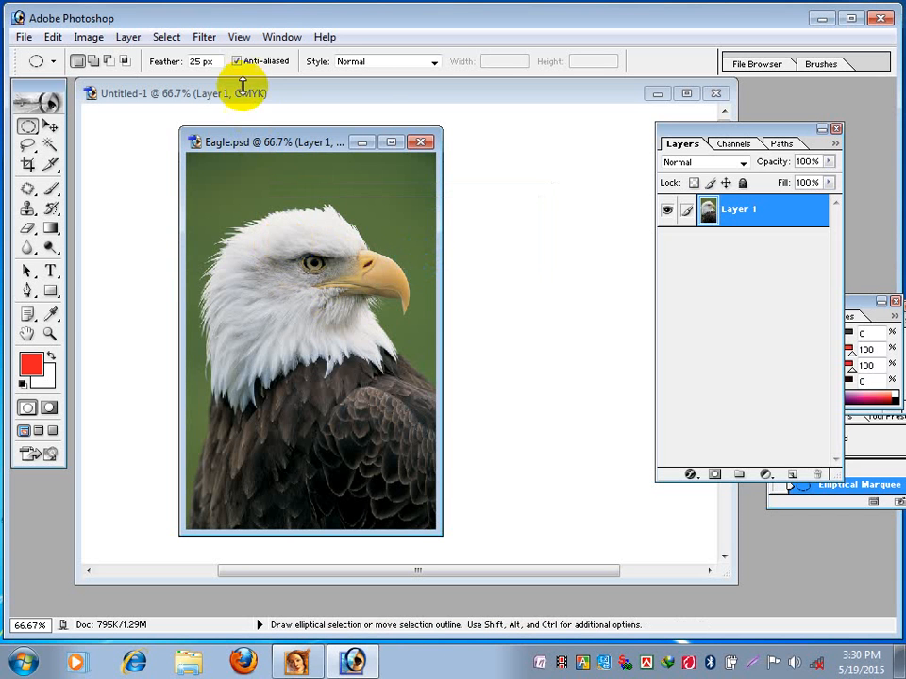
Step: Set the marquee feather to 0 px and place a small elliptical selection around the eagle's eye
drag(218, 57, 160, 58)
right_click(156, 58)
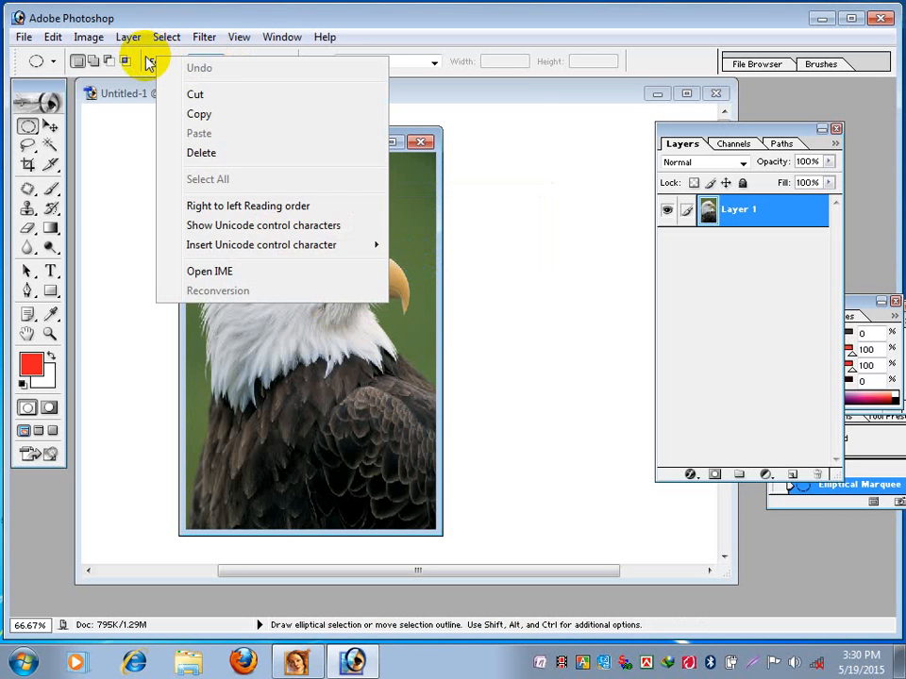
key(Escape)
text(0)
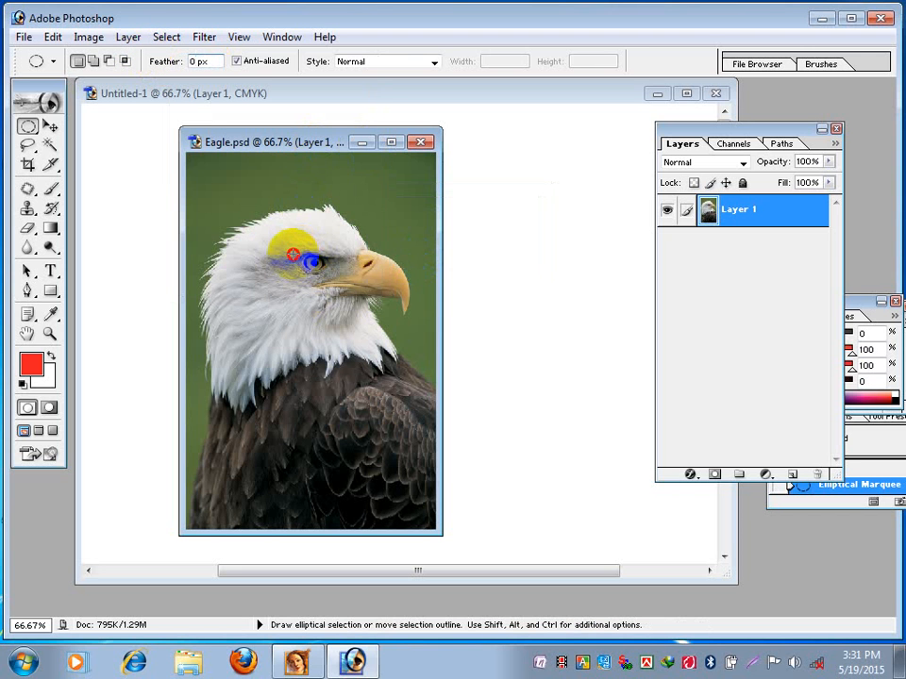
drag(293, 254, 320, 268)
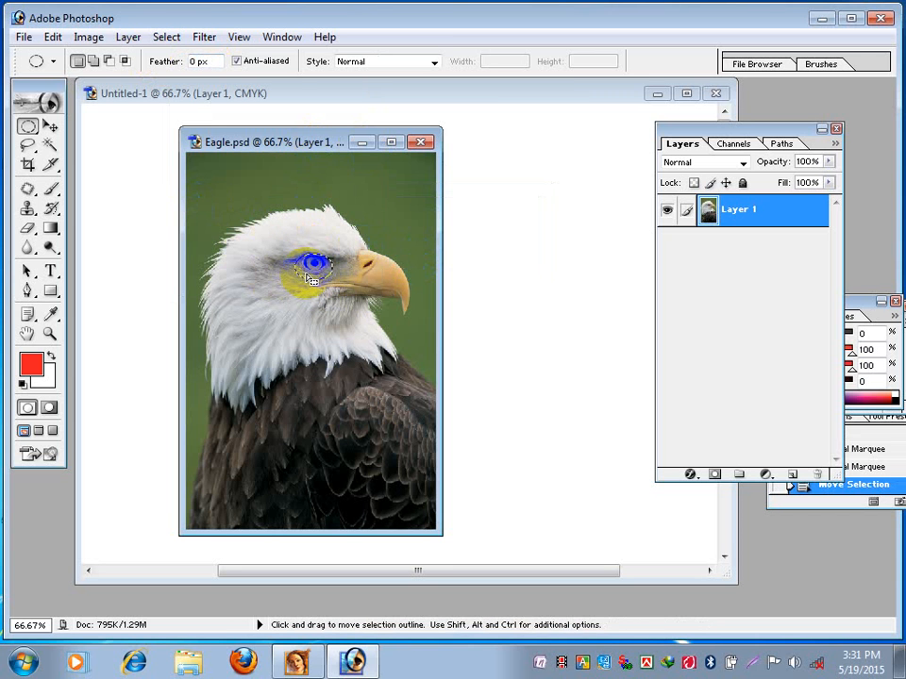
Step: Feather the elliptical selection around the eagle's eye, accepting the offered radius
click(166, 37)
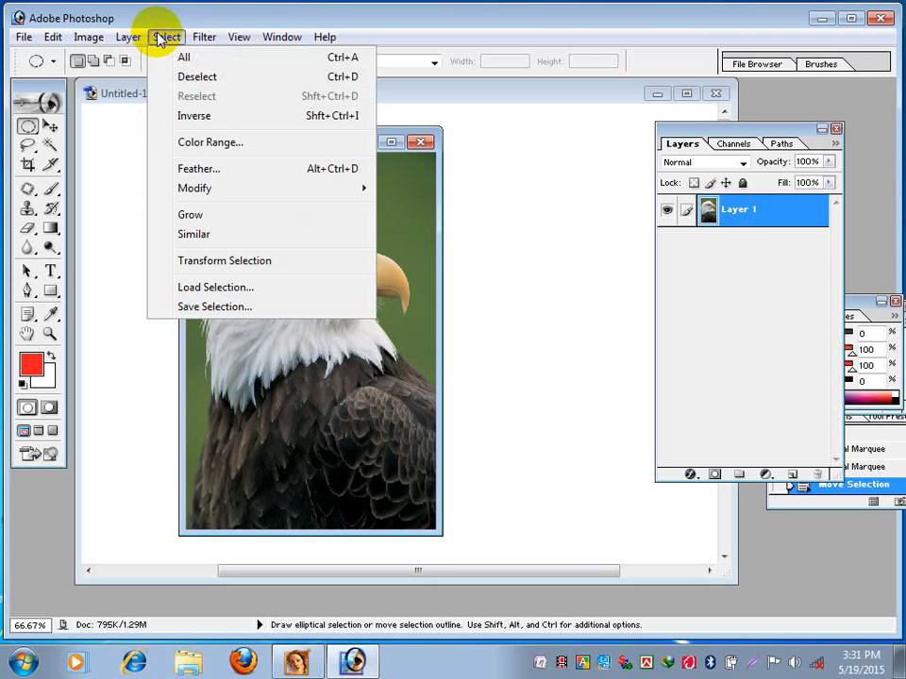
mouse_move(209, 192)
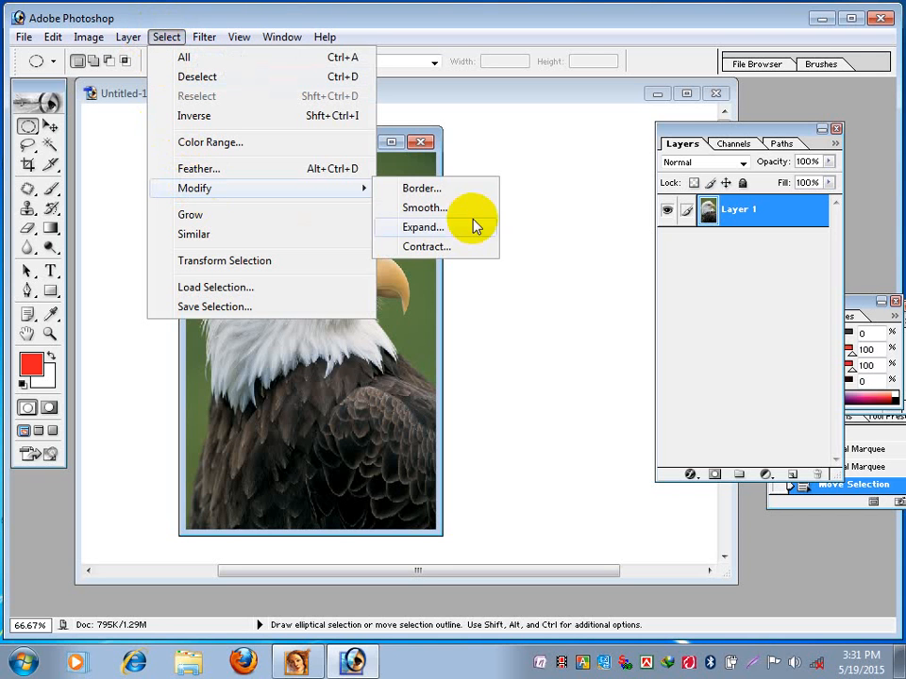
click(263, 170)
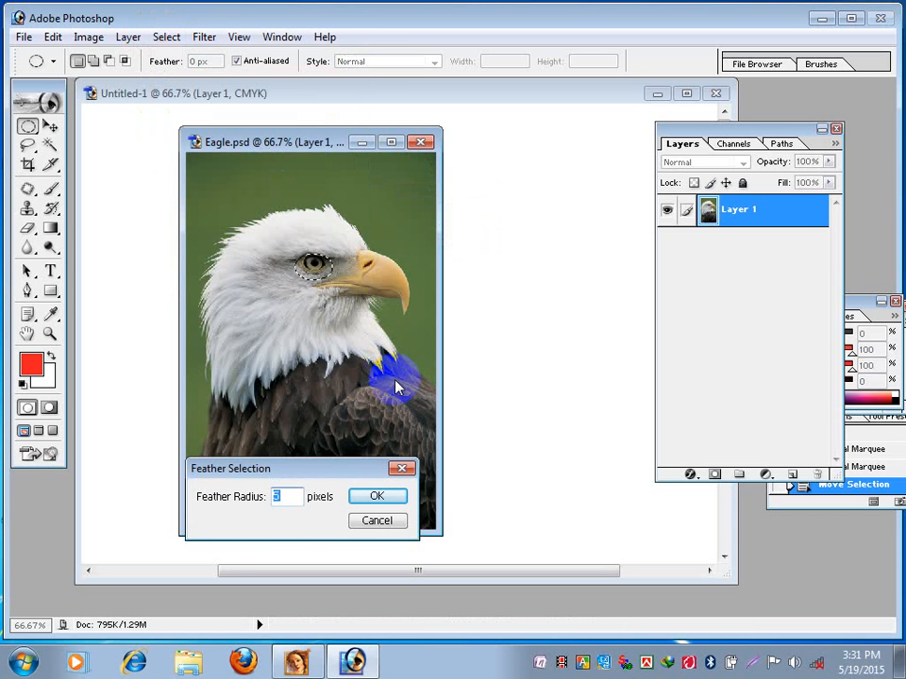
click(375, 493)
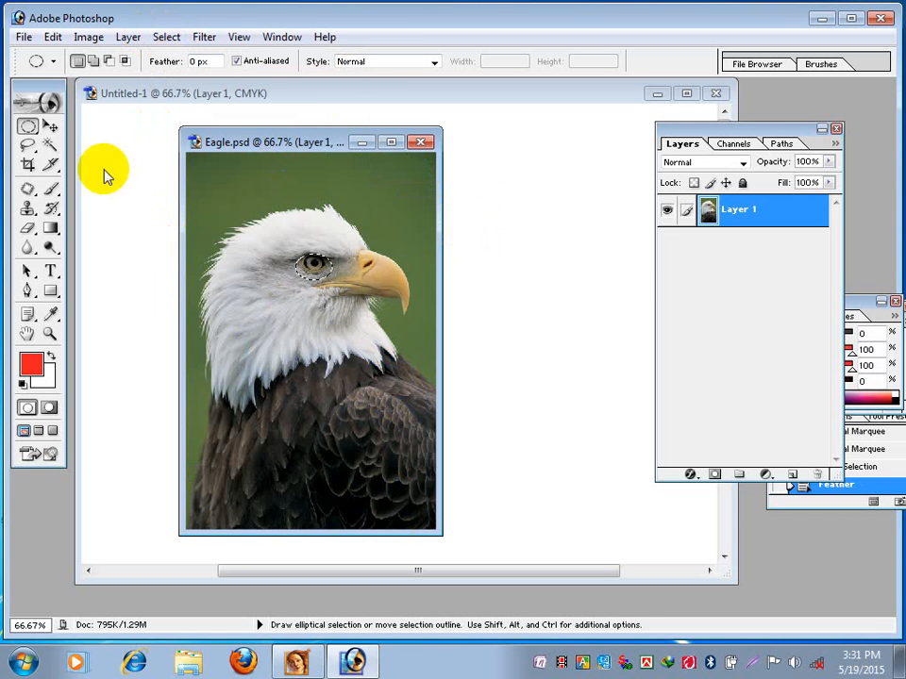
click(166, 36)
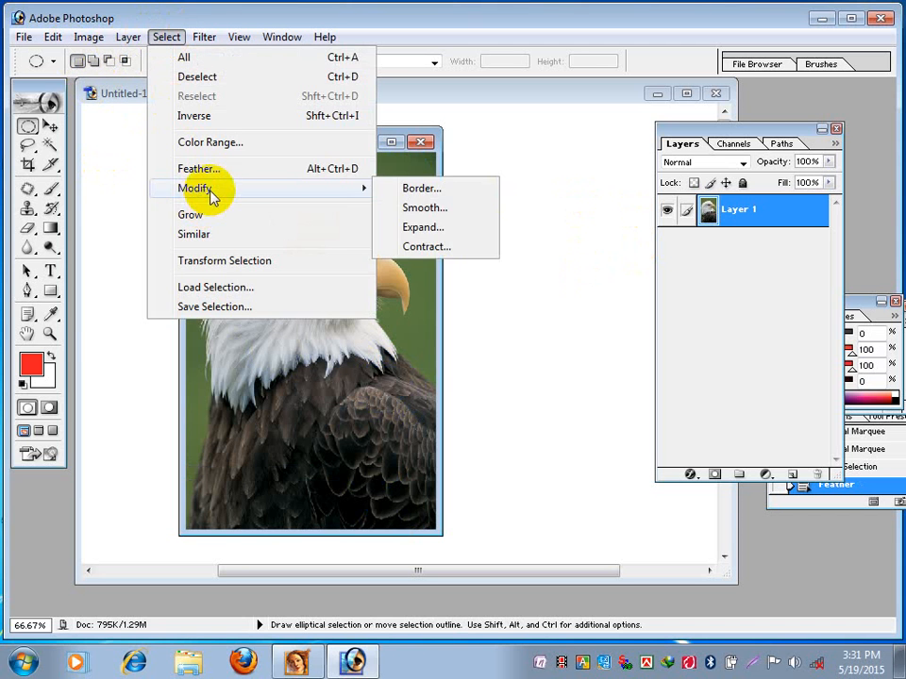
mouse_move(99, 40)
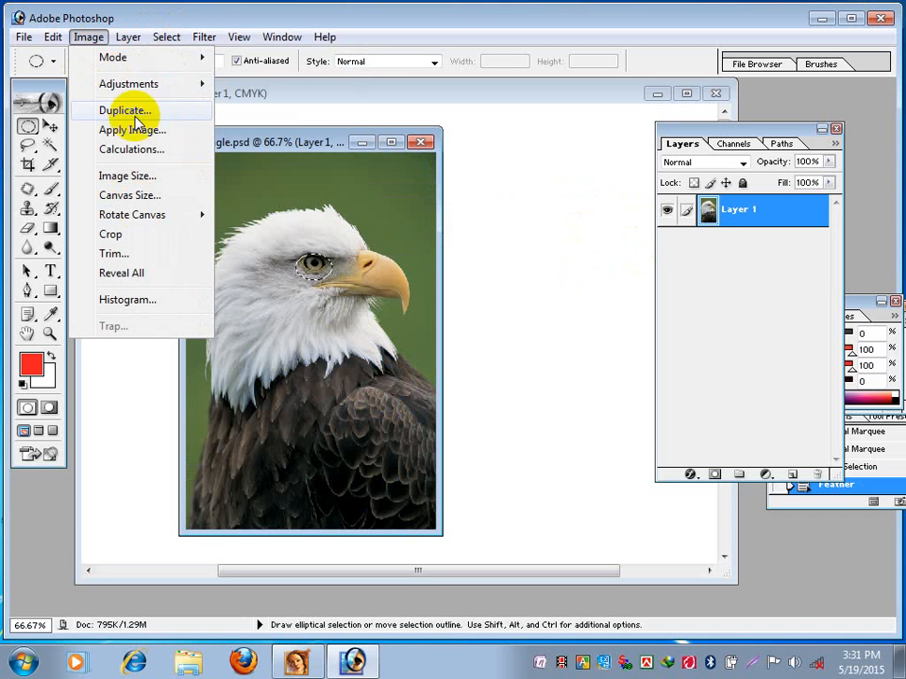
mouse_move(138, 84)
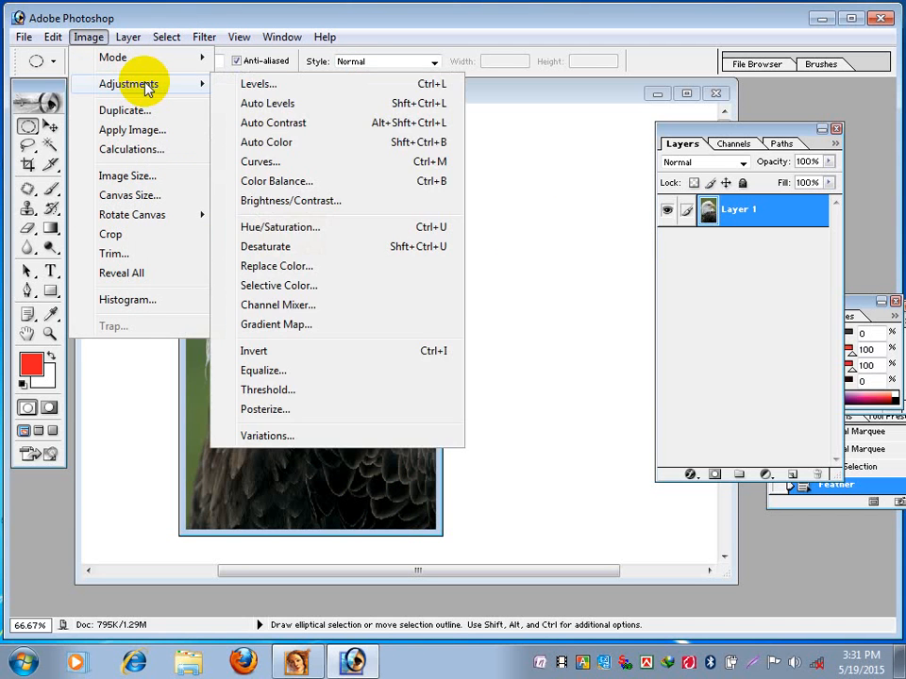
click(299, 305)
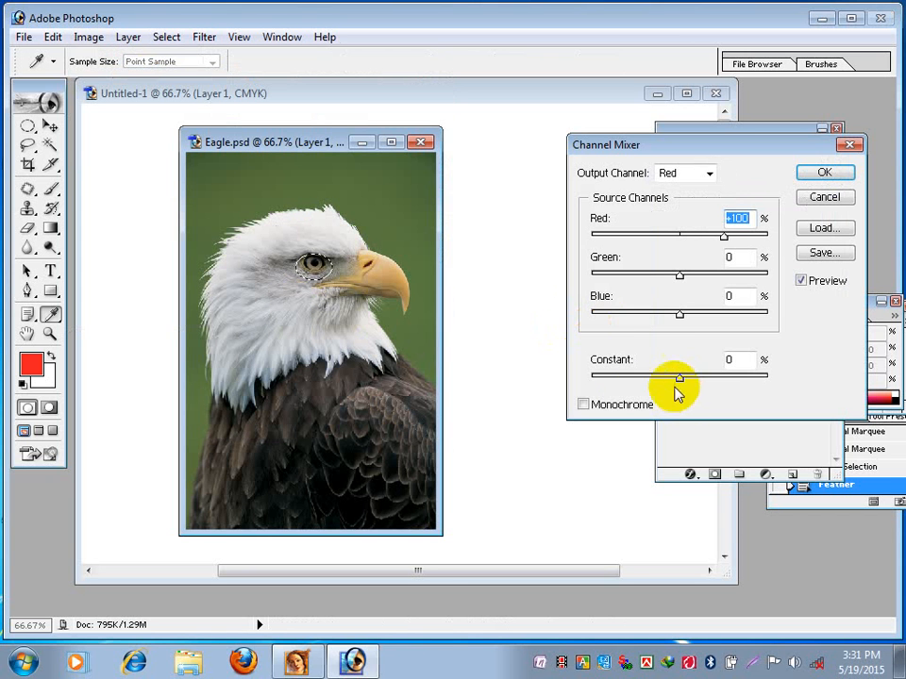
click(620, 407)
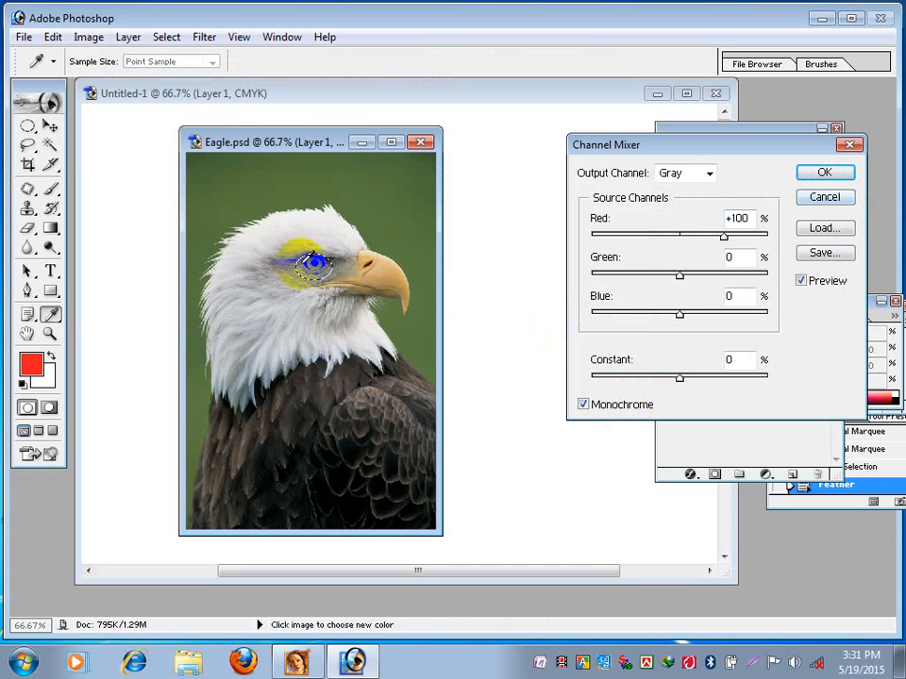
click(824, 200)
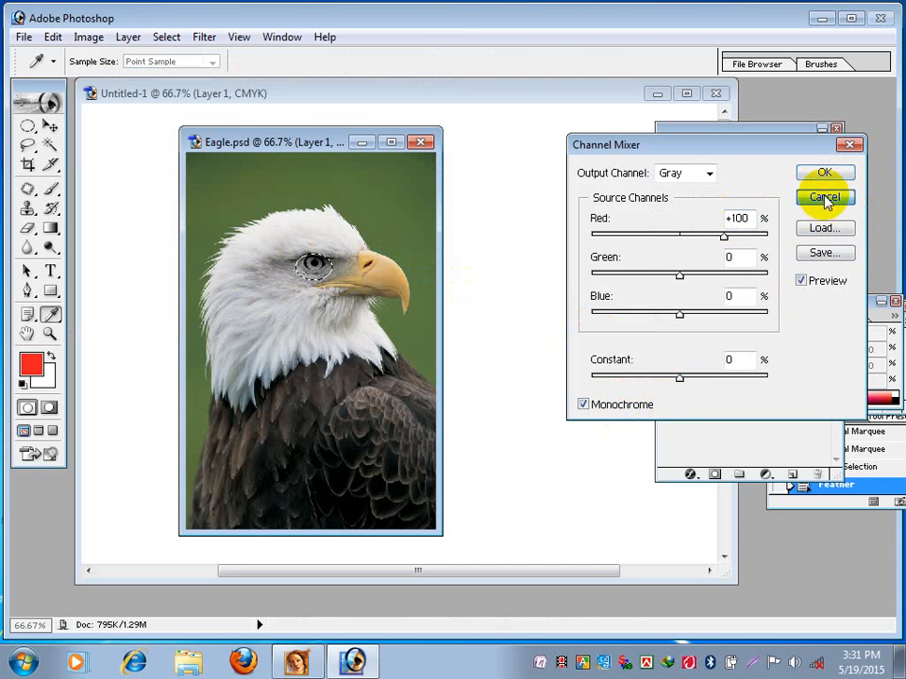
Step: Invert the feathered eye selection so that everything except the eagle's eye is selected
click(165, 38)
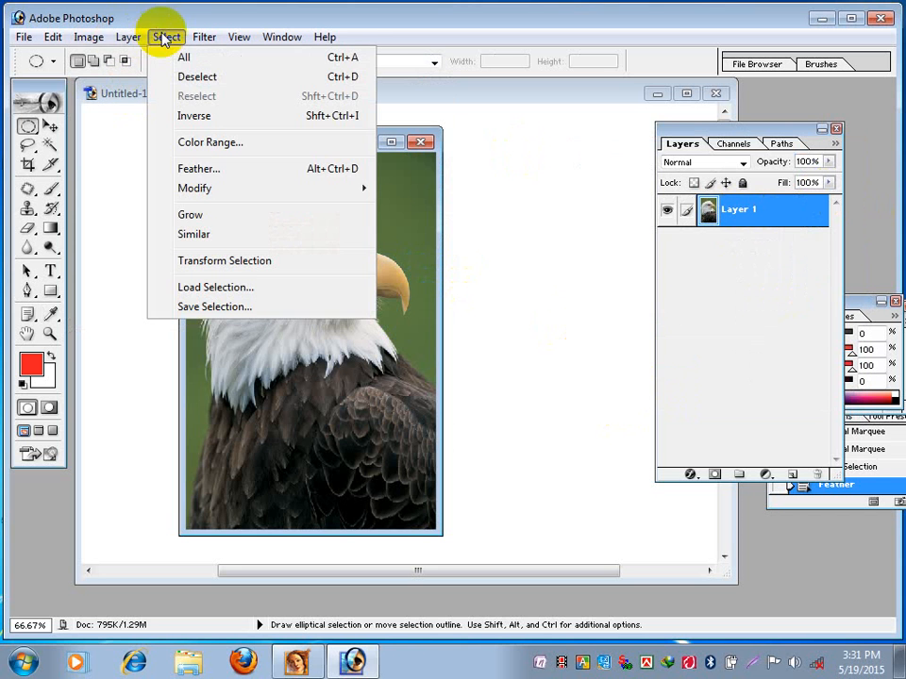
mouse_move(130, 42)
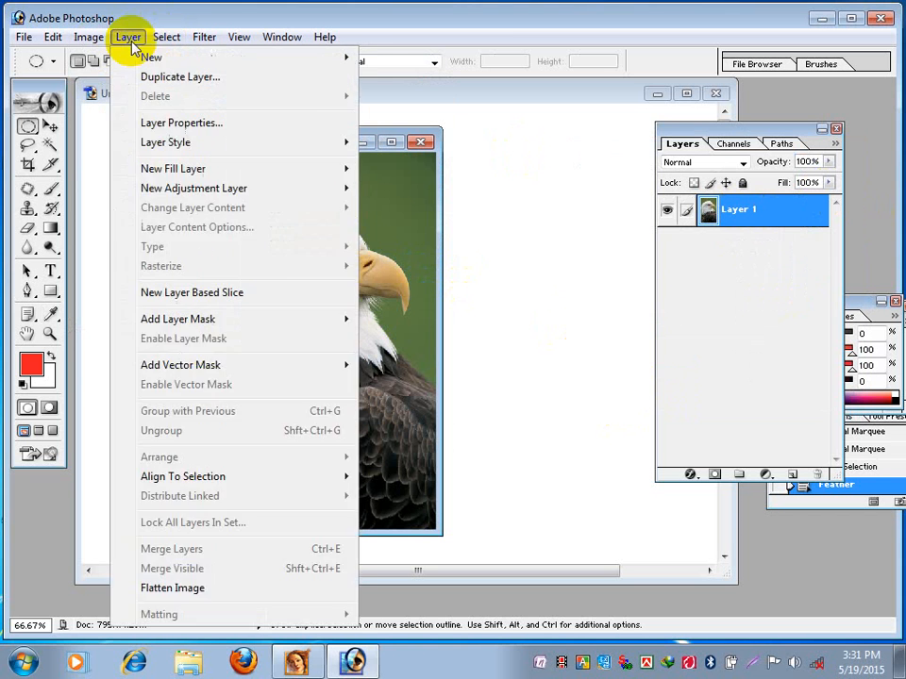
mouse_move(166, 38)
mouse_move(208, 189)
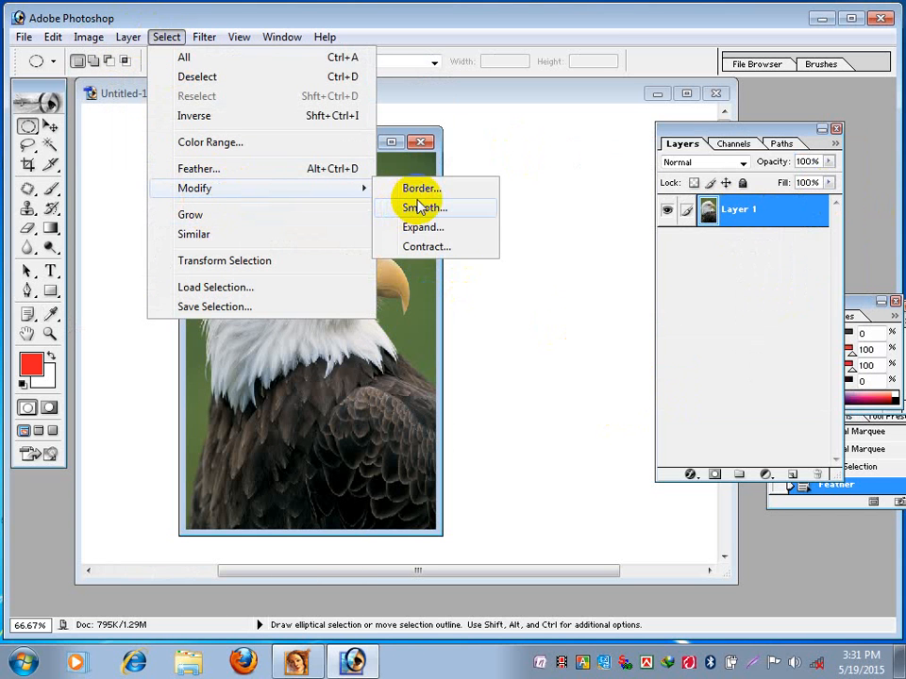
click(251, 119)
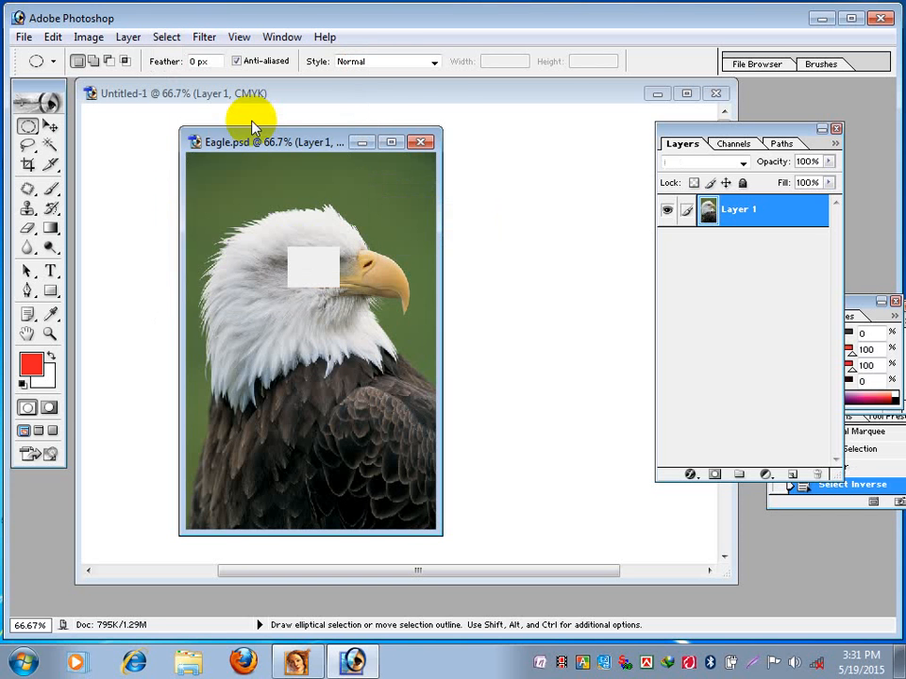
Step: Turn everything outside the eagle's eye black-and-white using Channel Mixer with Monochrome on, Red +110%, Green -40% and Blue +48%, and clear the selection
click(91, 38)
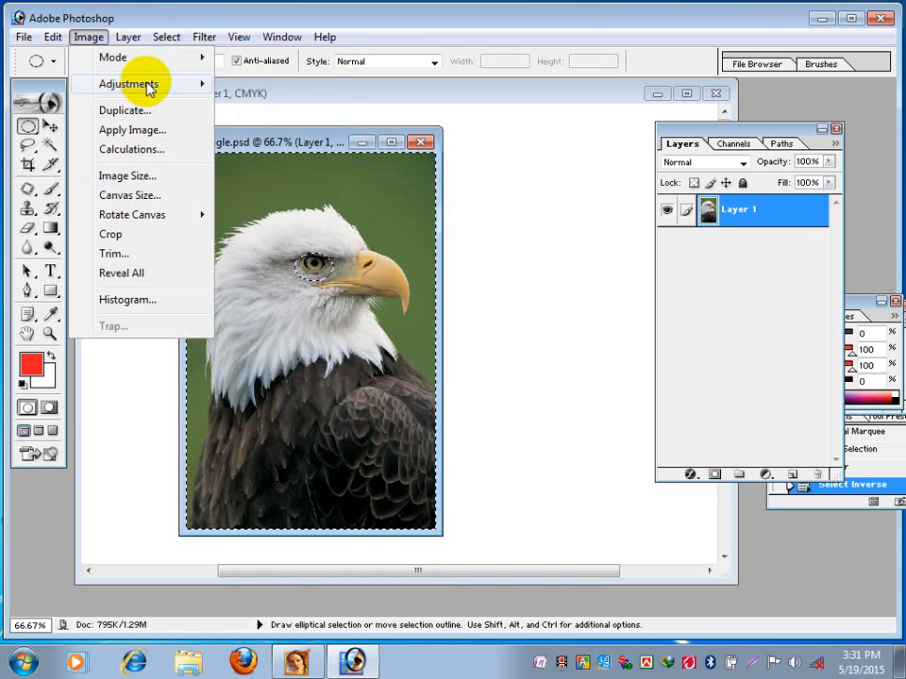
mouse_move(153, 87)
click(313, 303)
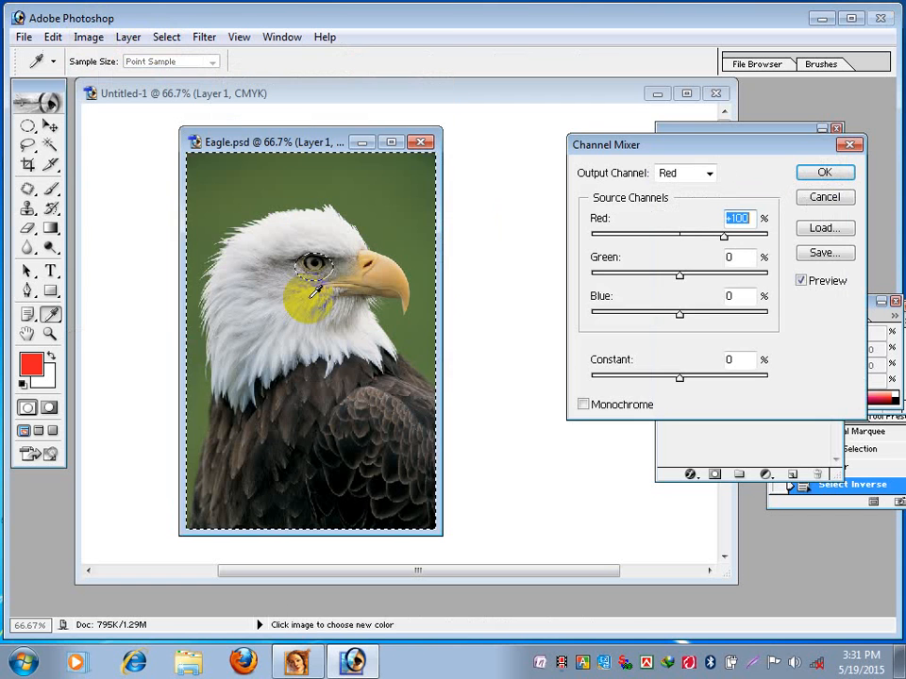
click(626, 405)
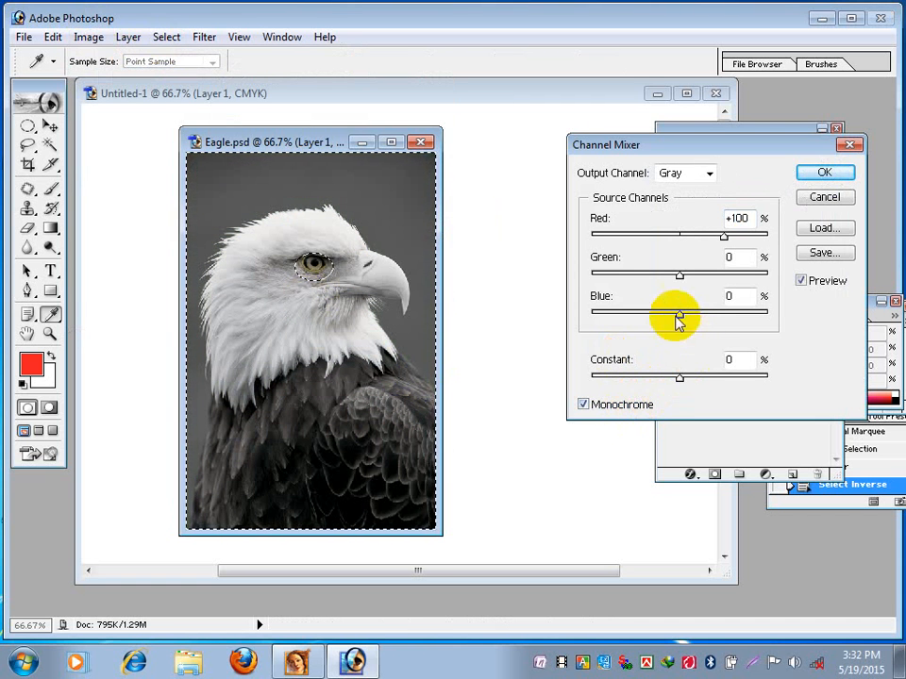
drag(679, 274, 698, 317)
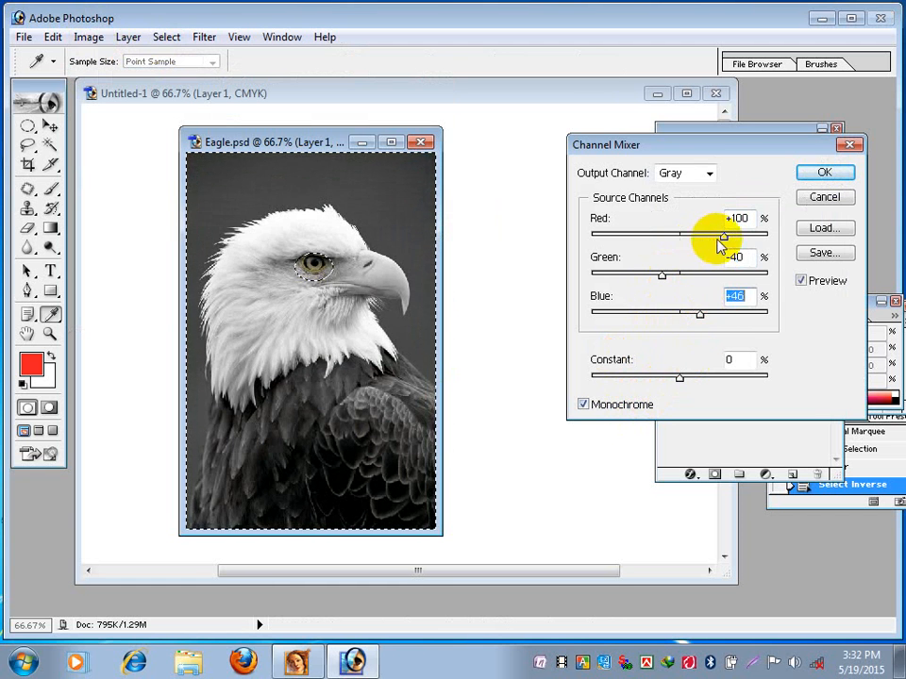
mouse_move(721, 241)
mouse_down()
mouse_move(714, 246)
mouse_move(727, 242)
mouse_up()
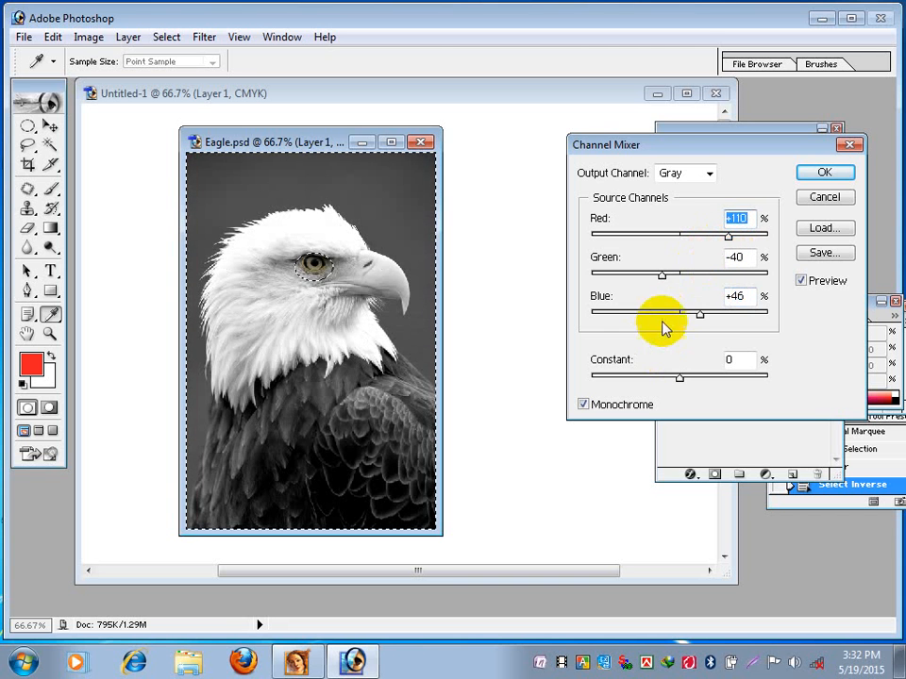
drag(691, 317, 701, 317)
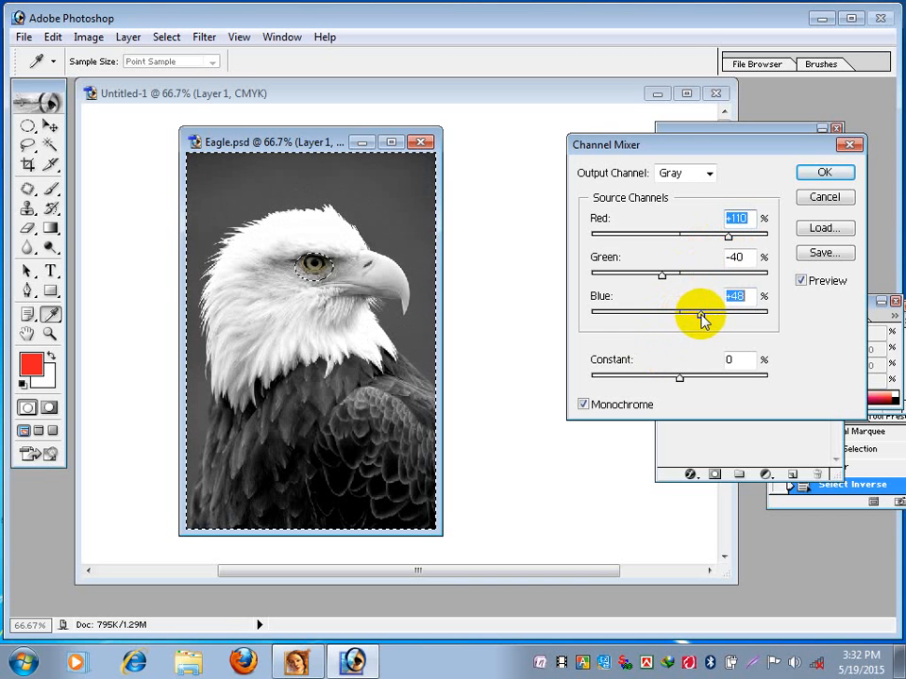
click(830, 176)
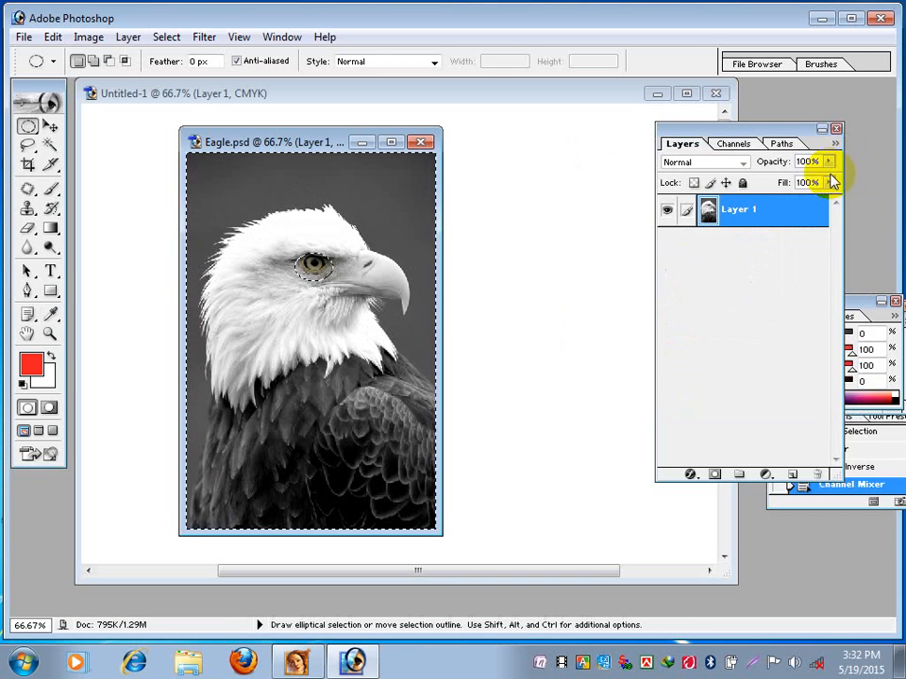
key(ctrl+d)
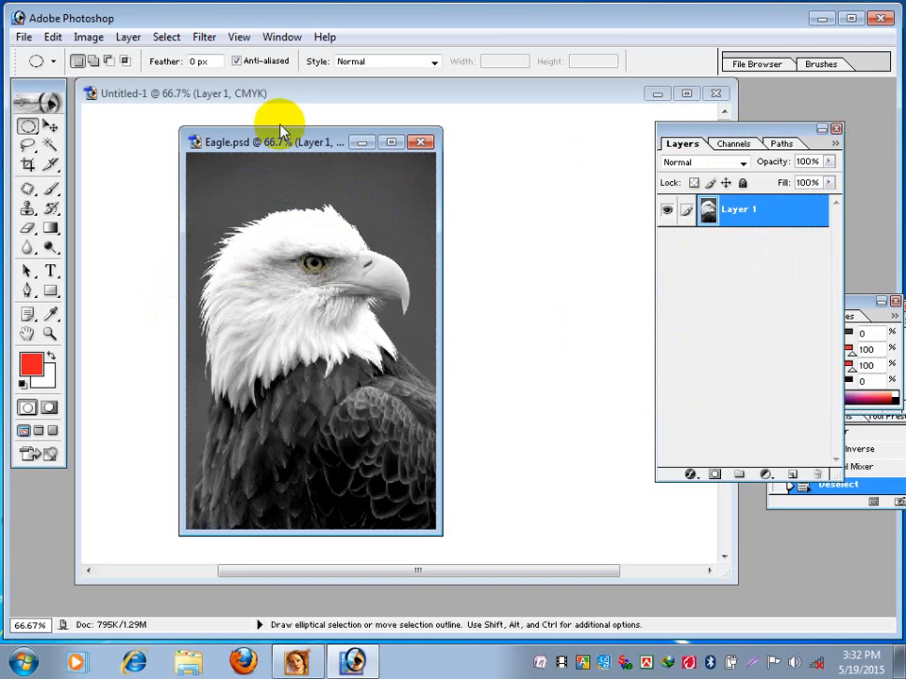
Step: Shift the Eagle.psd window slightly and undo the deselection and the Channel Mixer change
mouse_move(260, 144)
mouse_down()
mouse_move(299, 154)
mouse_move(271, 147)
mouse_up()
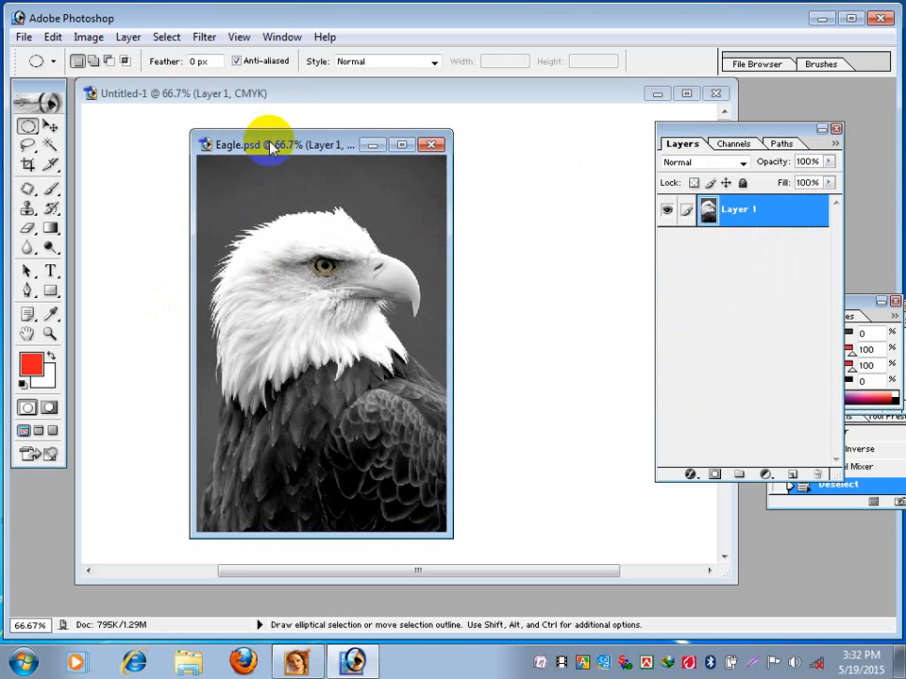
key(alt)
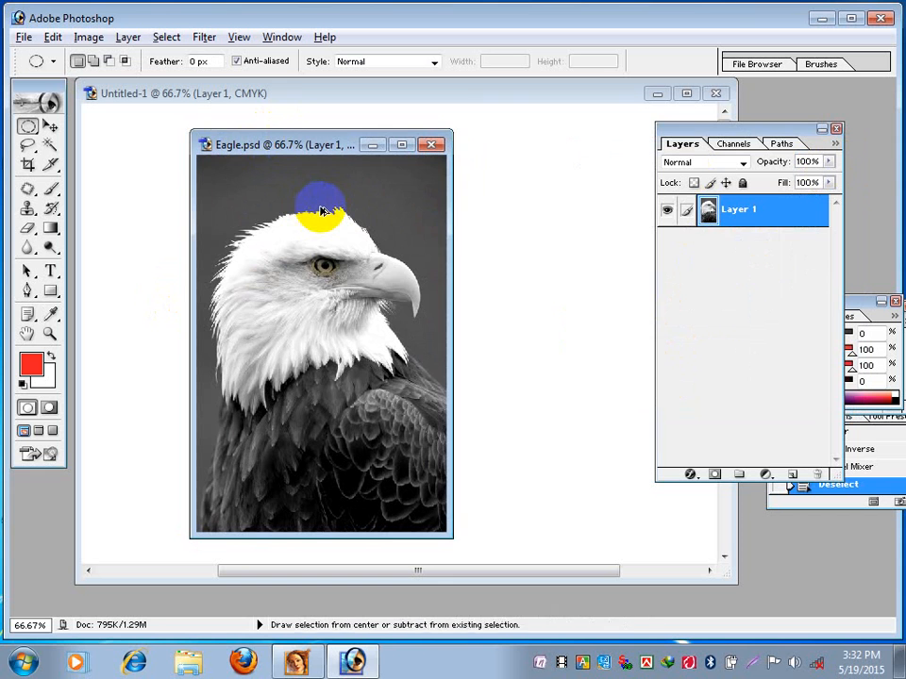
key(ctrl+alt+z)
key(ctrl+alt+z)
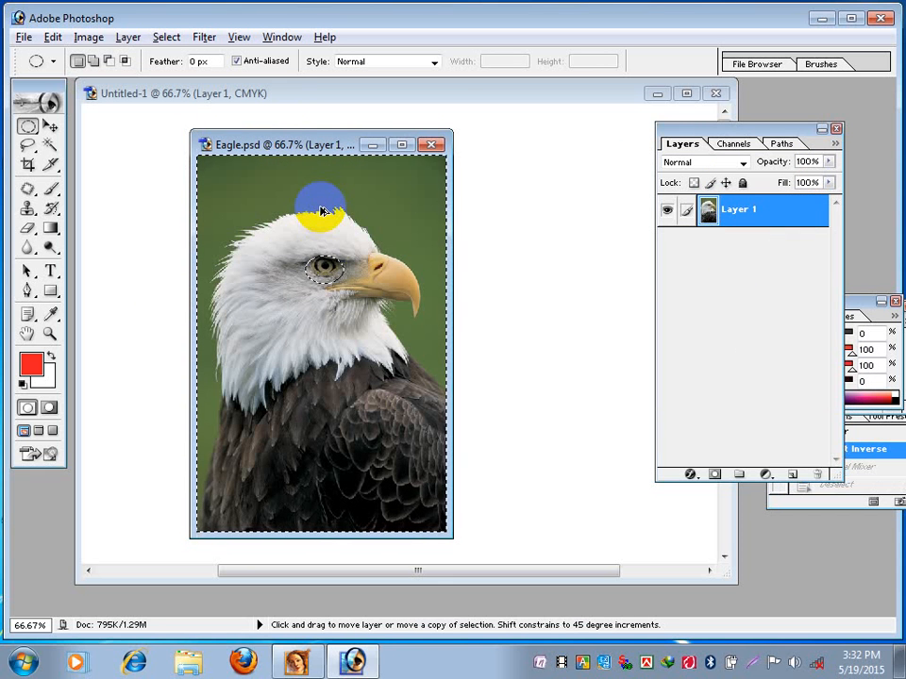
Step: Clear the inverted selection and move the Eagle.psd window over the blank canvas
key(ctrl+d)
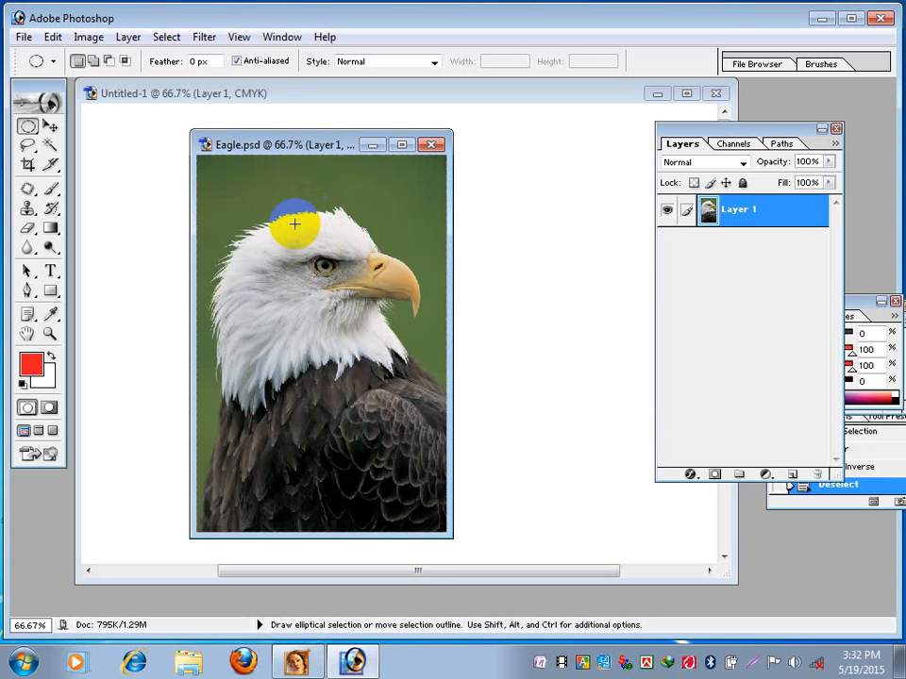
drag(295, 143, 259, 142)
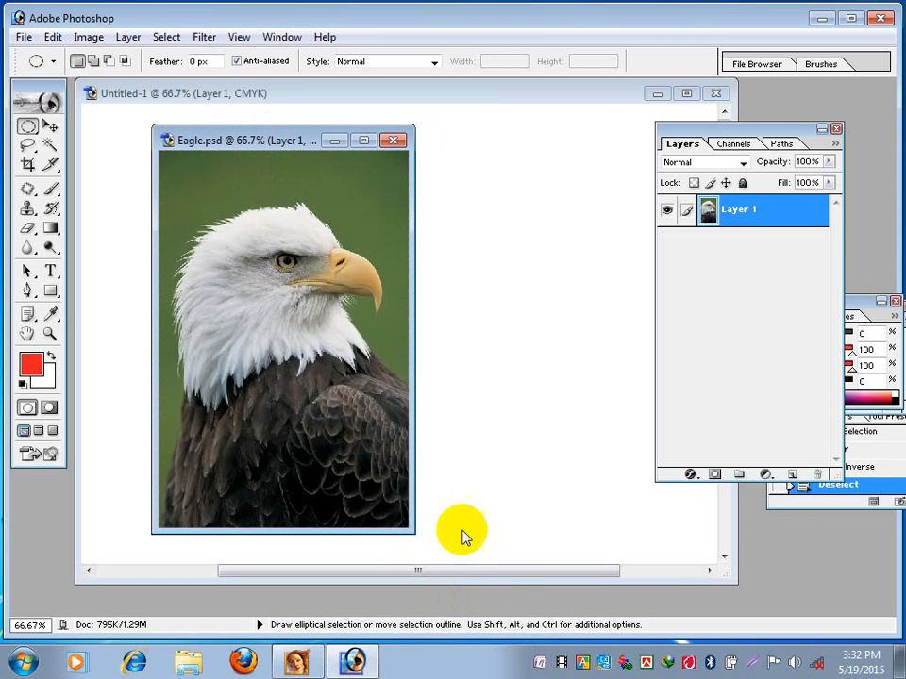
Step: Reposition the Eagle.psd window over the blank canvas and place the Layers palette beside it
drag(250, 144, 293, 153)
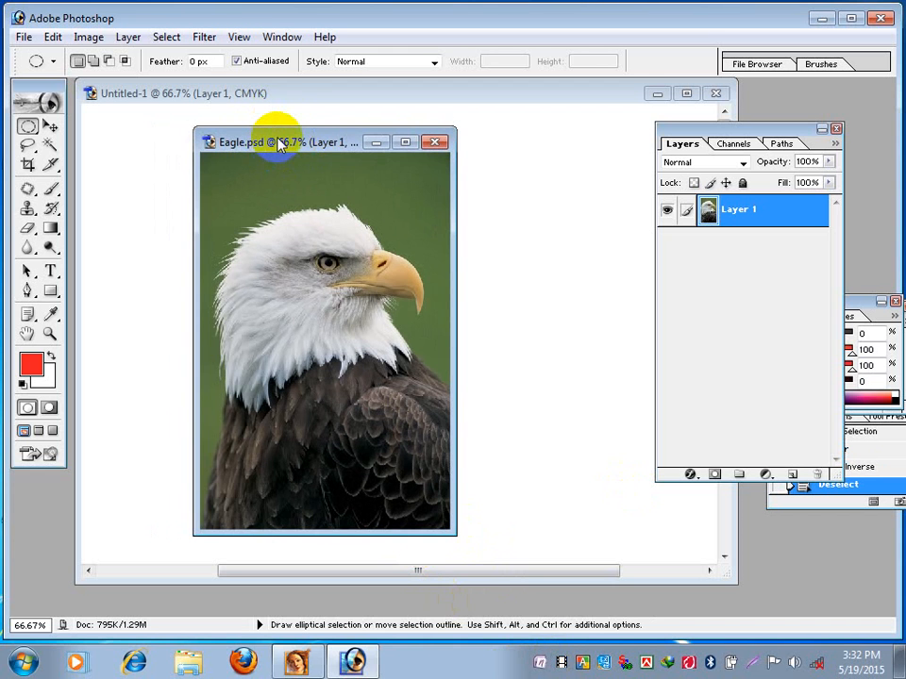
drag(293, 152, 274, 142)
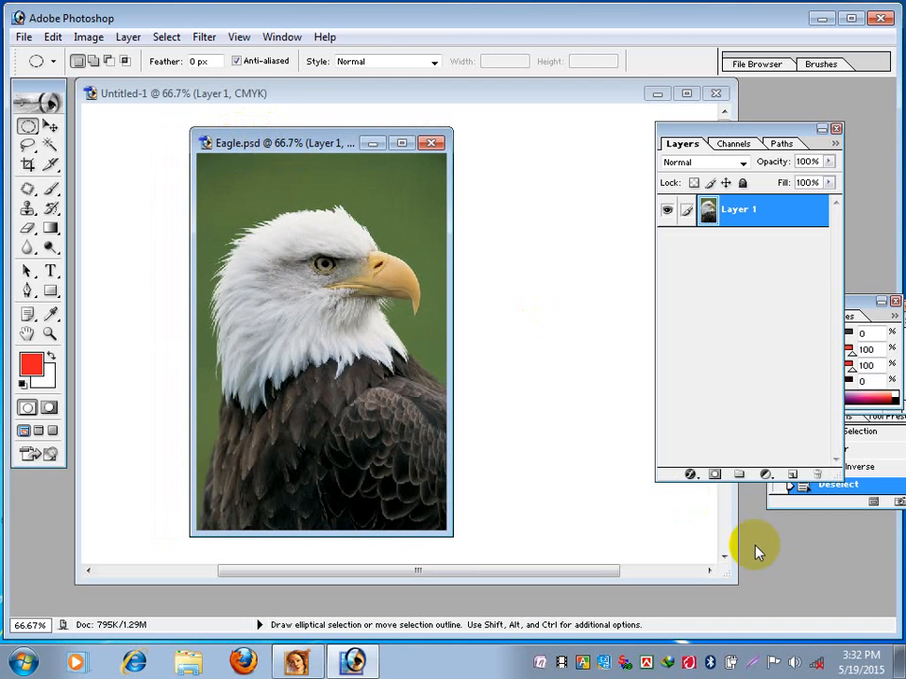
drag(679, 138, 495, 160)
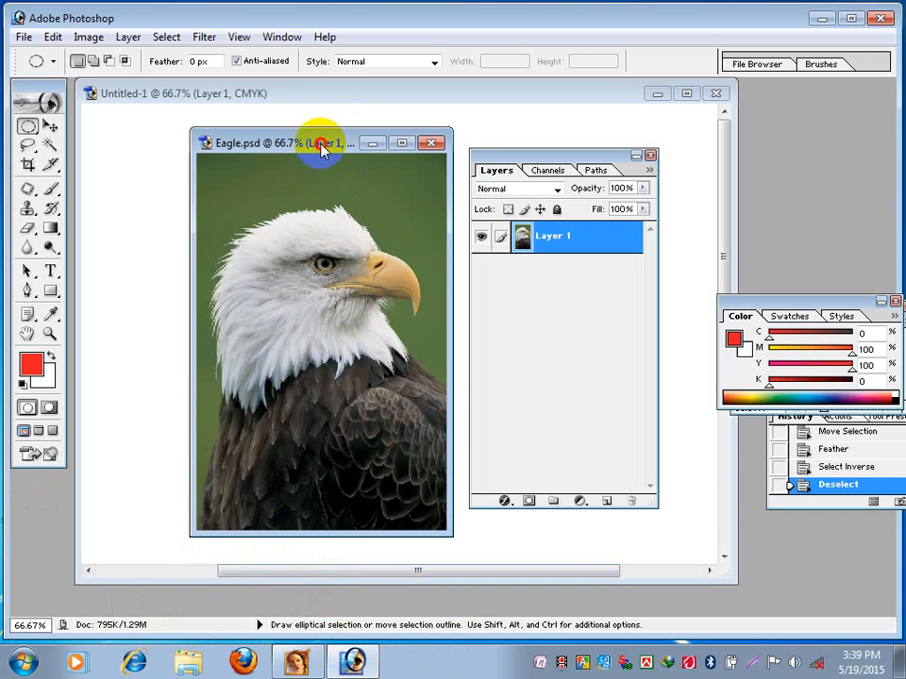
drag(321, 146, 287, 143)
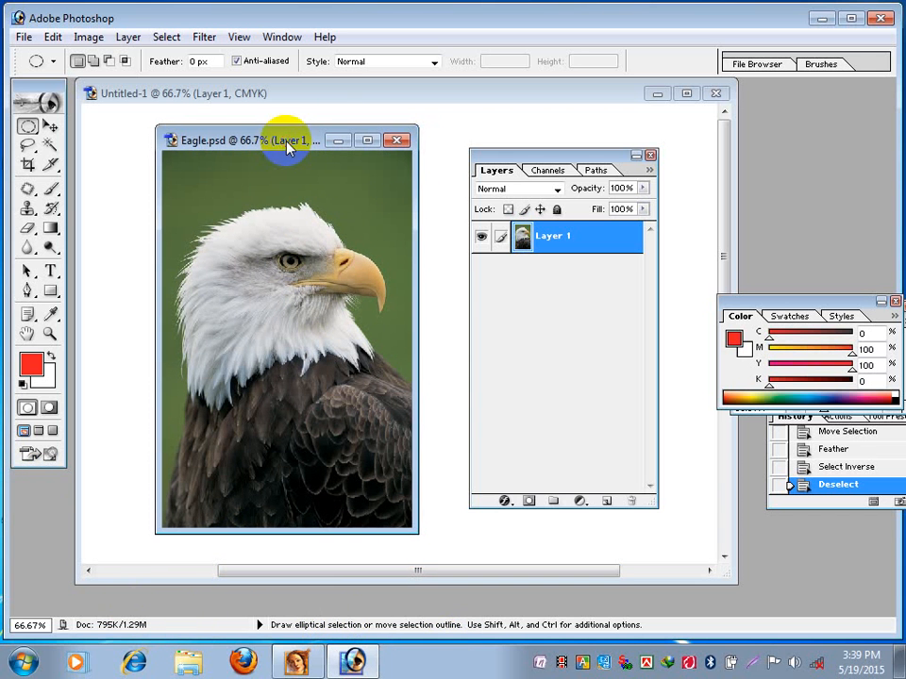
Step: Switch to Adobe Illustrator and create a new Letter-size CMYK document, 612 x 792 pt in portrait orientation
click(298, 663)
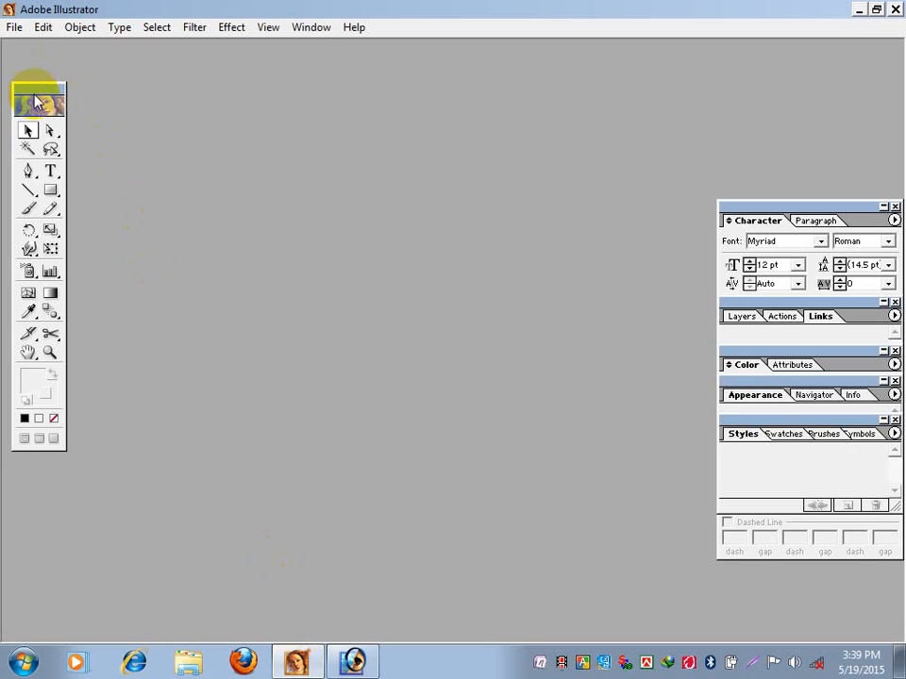
drag(36, 92, 38, 76)
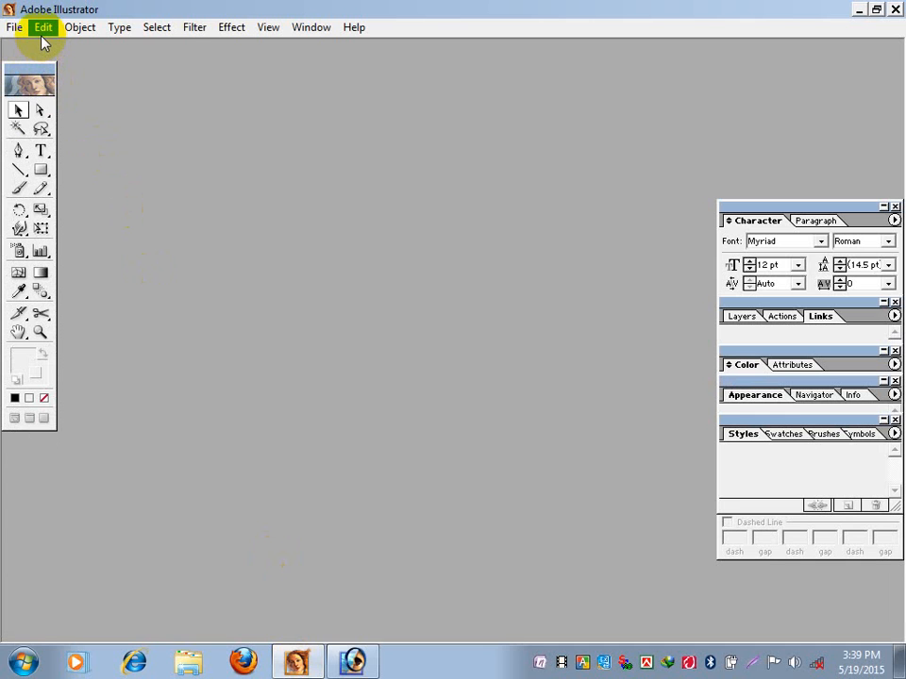
click(15, 26)
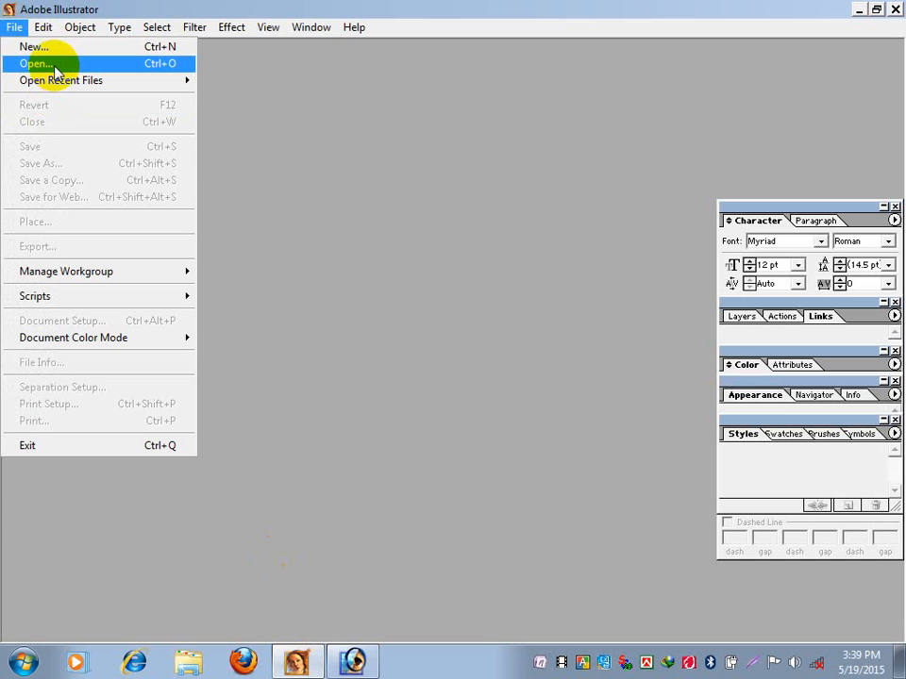
click(55, 47)
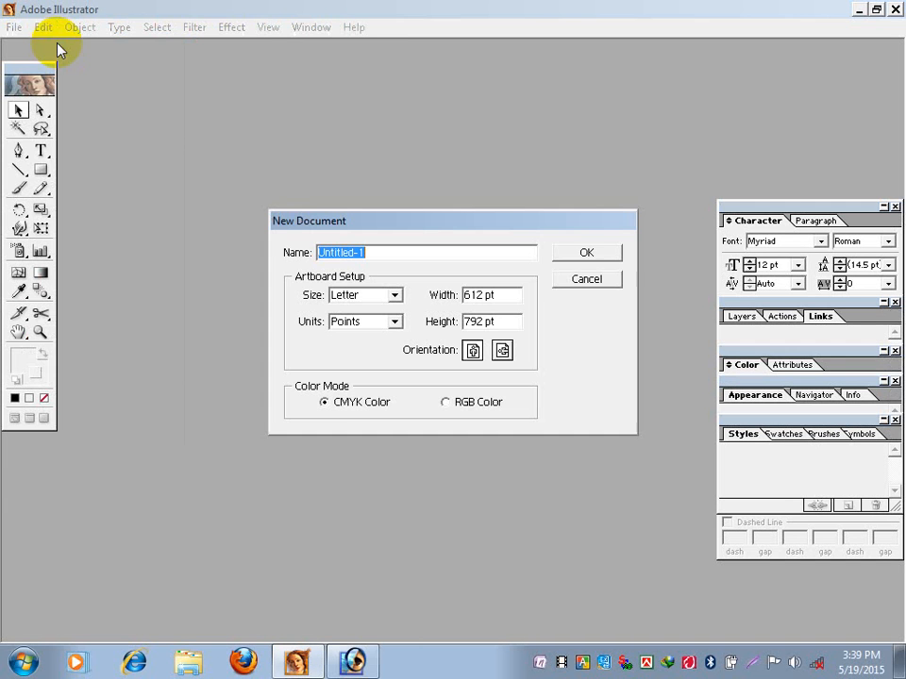
click(586, 252)
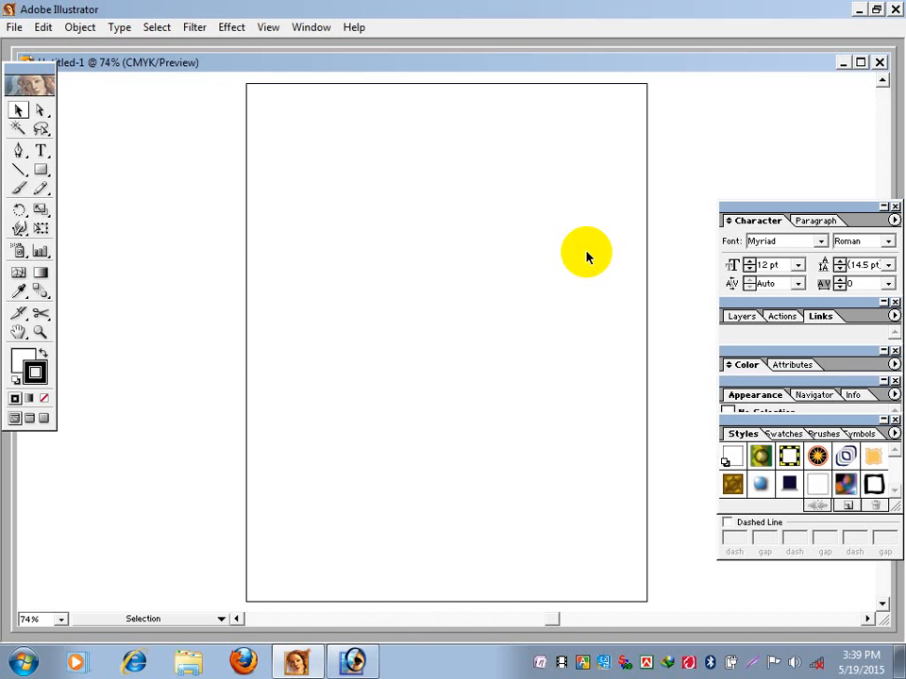
Step: Draw a circle about 125 pt in diameter slightly above the middle of the artboard with the Ellipse tool
drag(42, 170, 104, 172)
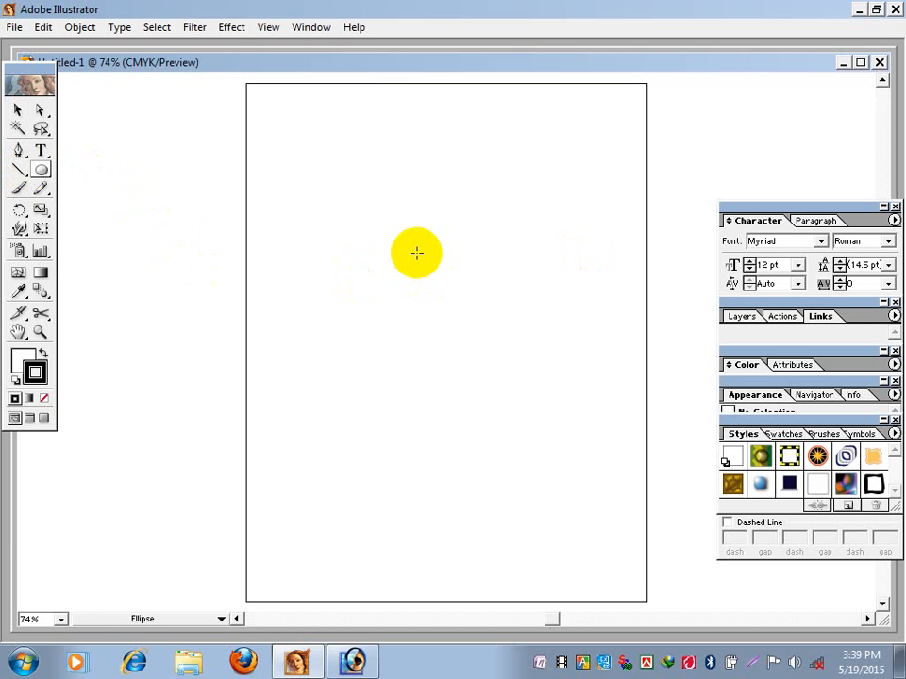
drag(412, 285, 393, 247)
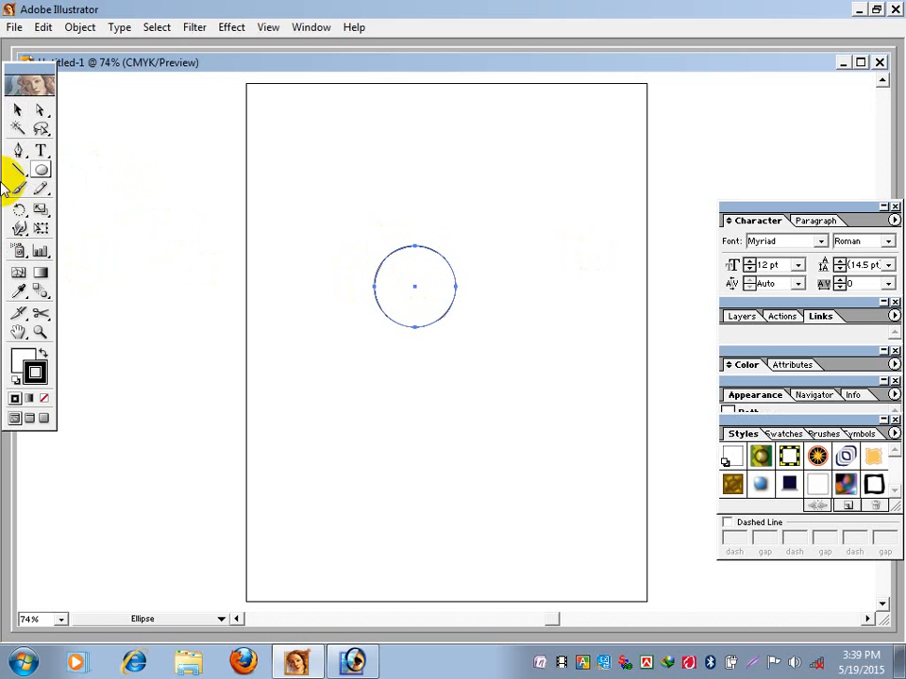
click(17, 109)
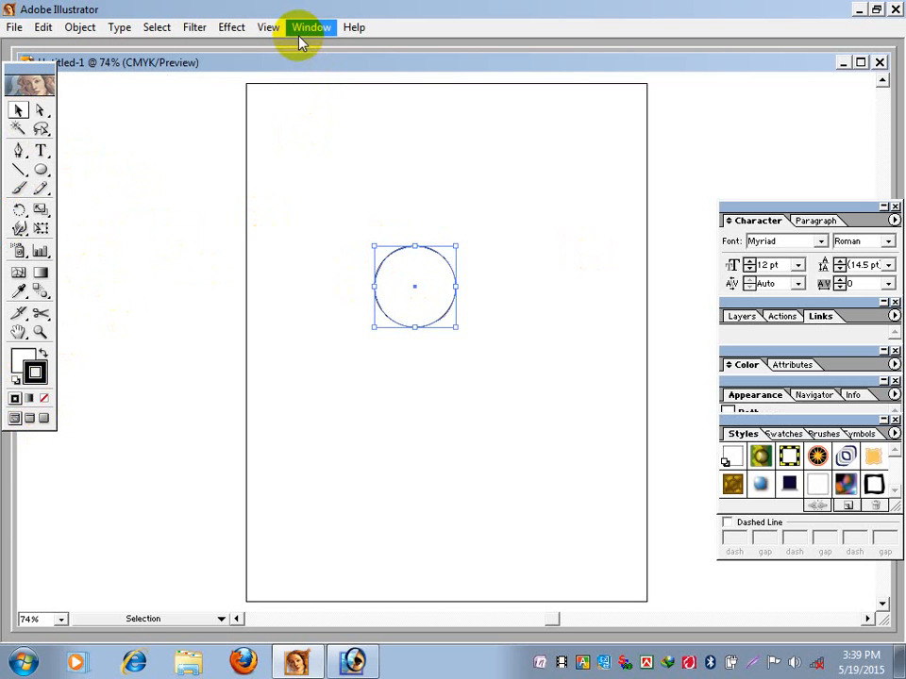
Step: Show the rulers and place a horizontal and a vertical guide through the circle's centre, leaving nothing selected
key(ctrl+r)
drag(317, 79, 359, 289)
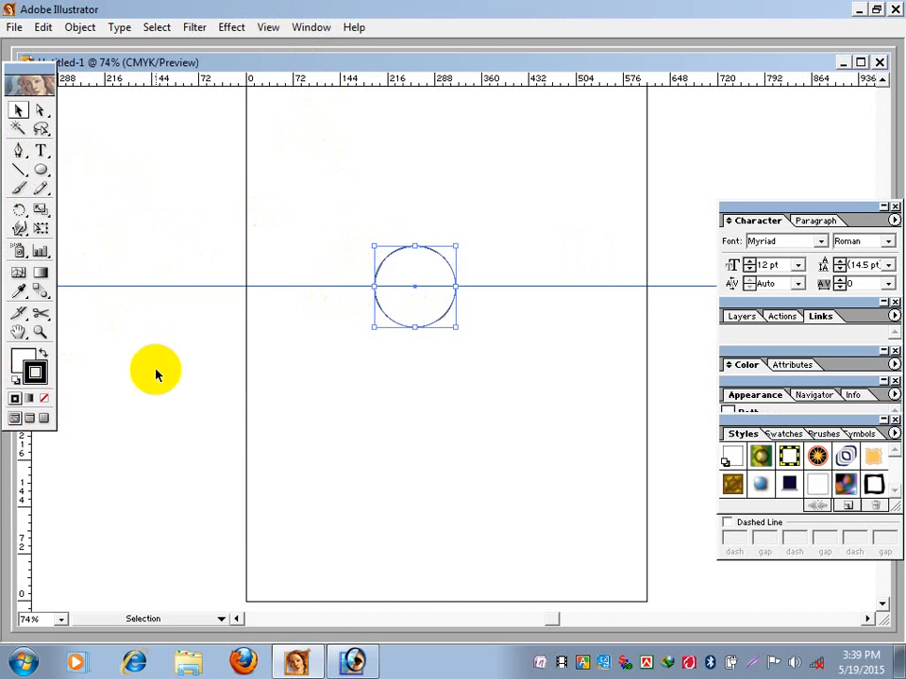
drag(28, 476, 414, 490)
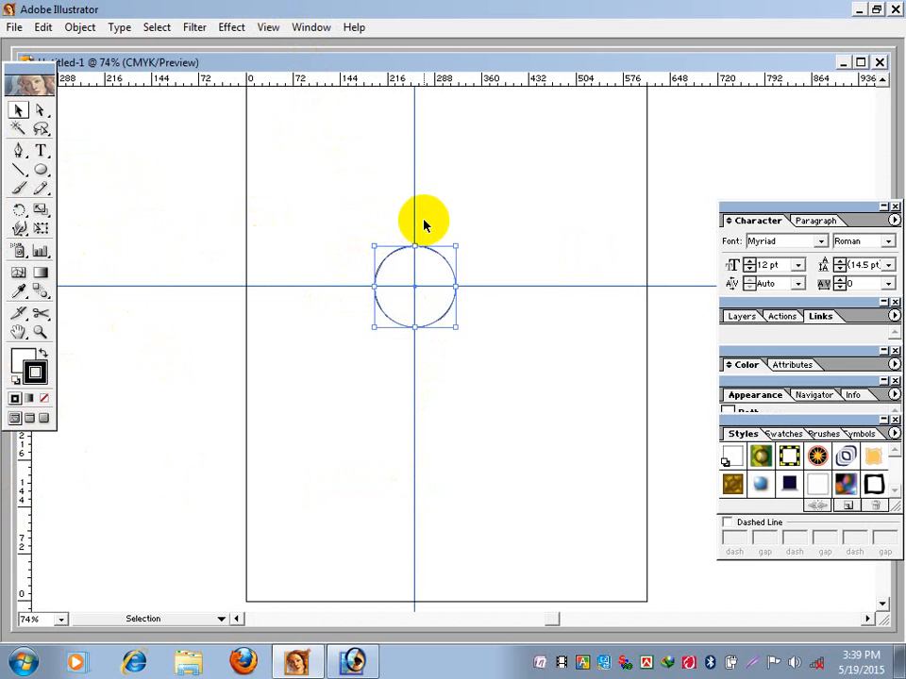
click(216, 211)
Step: Draw a hexagon about 130 pt wide just above the circle and centre it on the vertical guide
drag(43, 171, 128, 172)
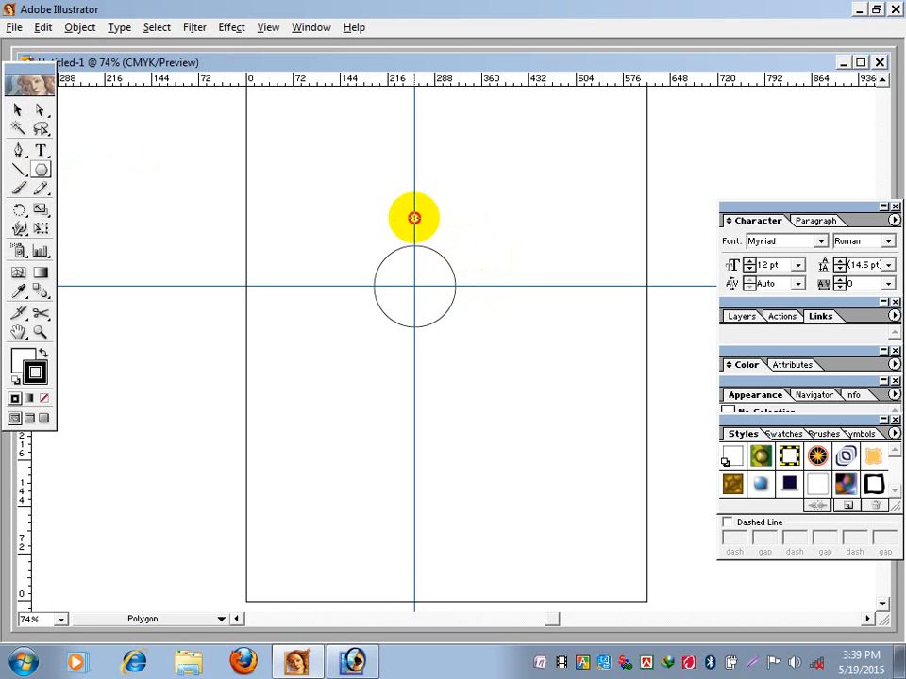
drag(414, 218, 402, 178)
click(18, 109)
click(313, 147)
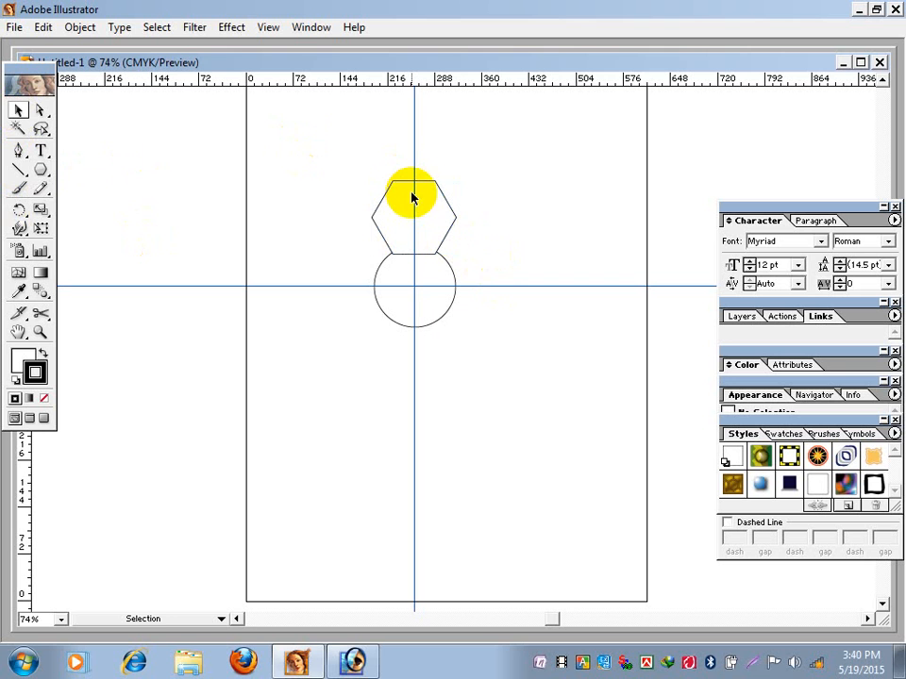
drag(410, 182, 408, 170)
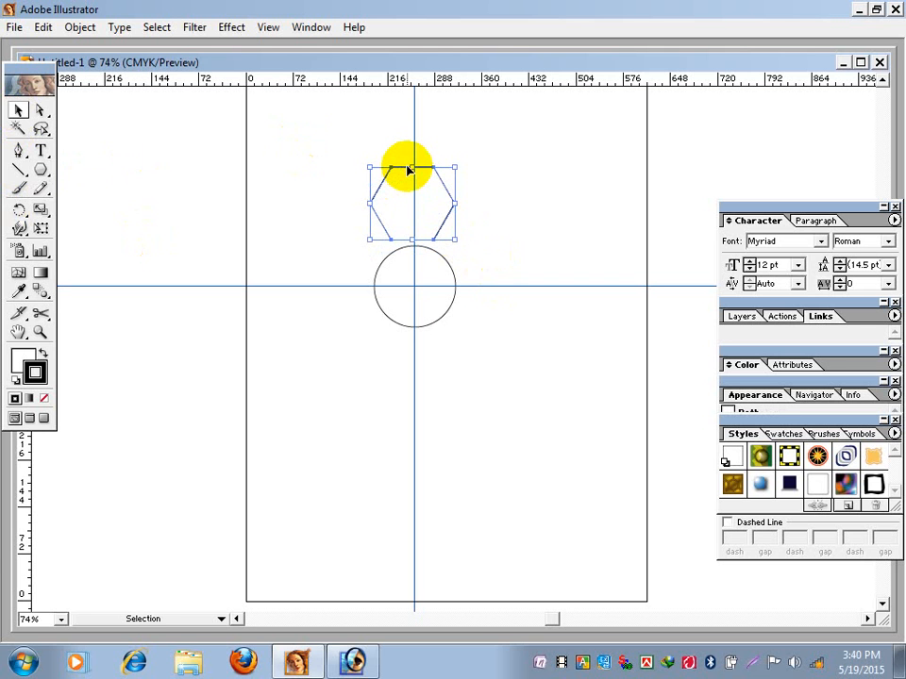
key(Right)
key(Right)
key(Right)
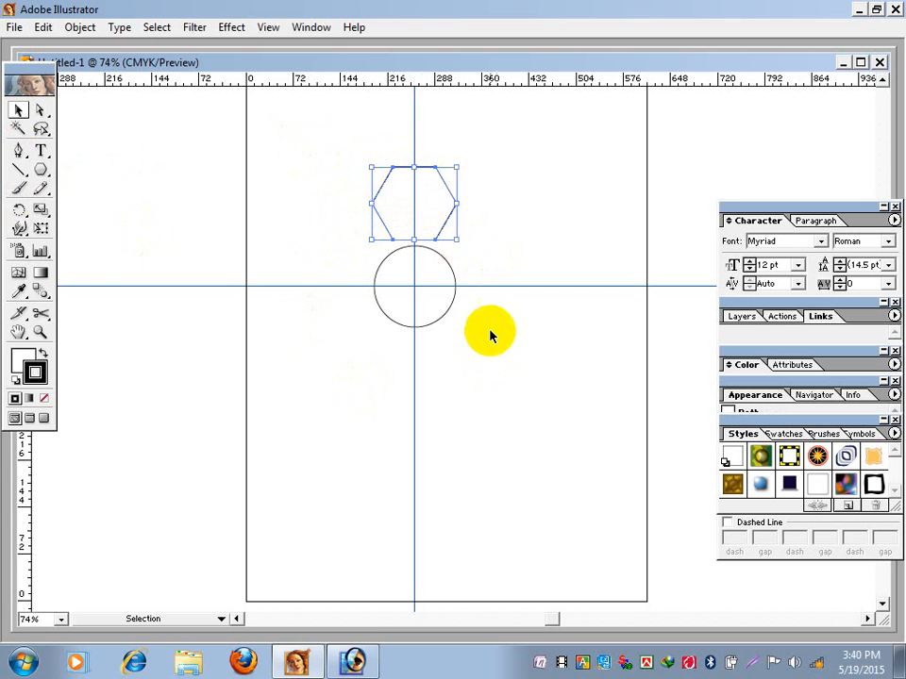
Step: Rotate a copy of the hexagon about the circle's centre and repeat until six evenly spaced hexagons surround the circle
click(19, 209)
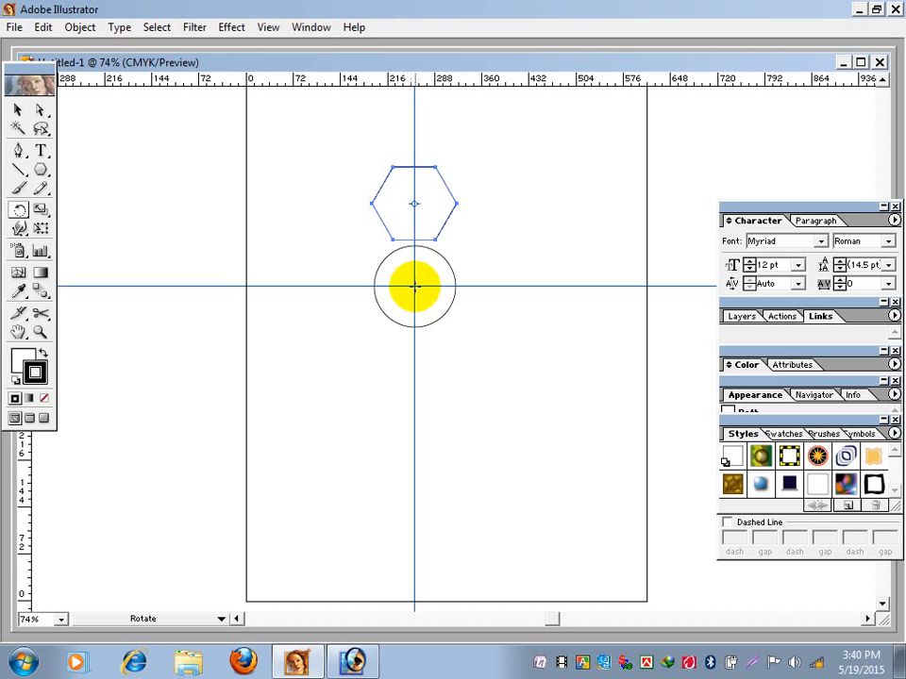
alt+click(414, 285)
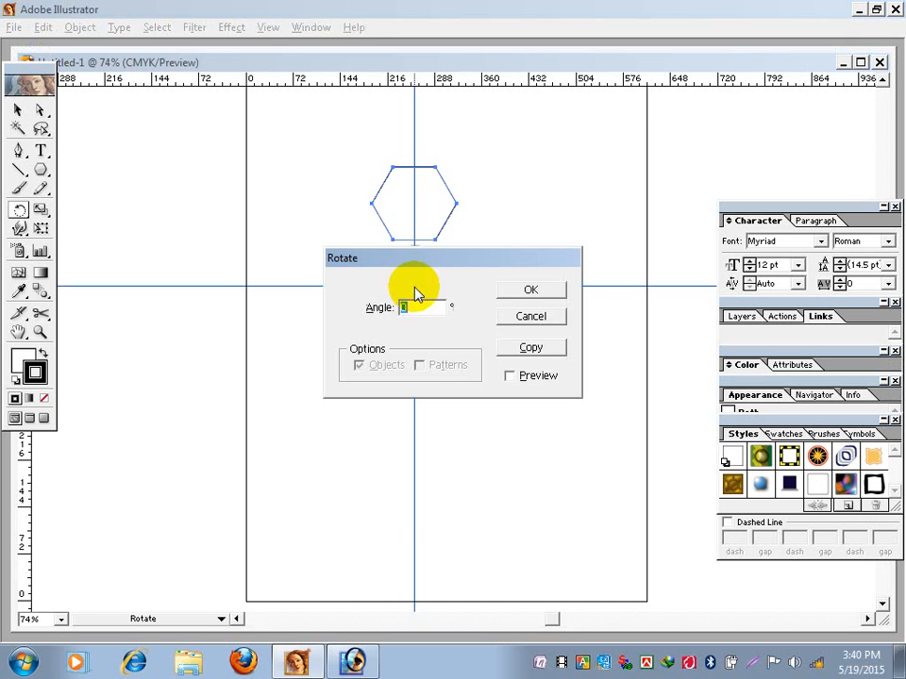
drag(421, 264, 378, 400)
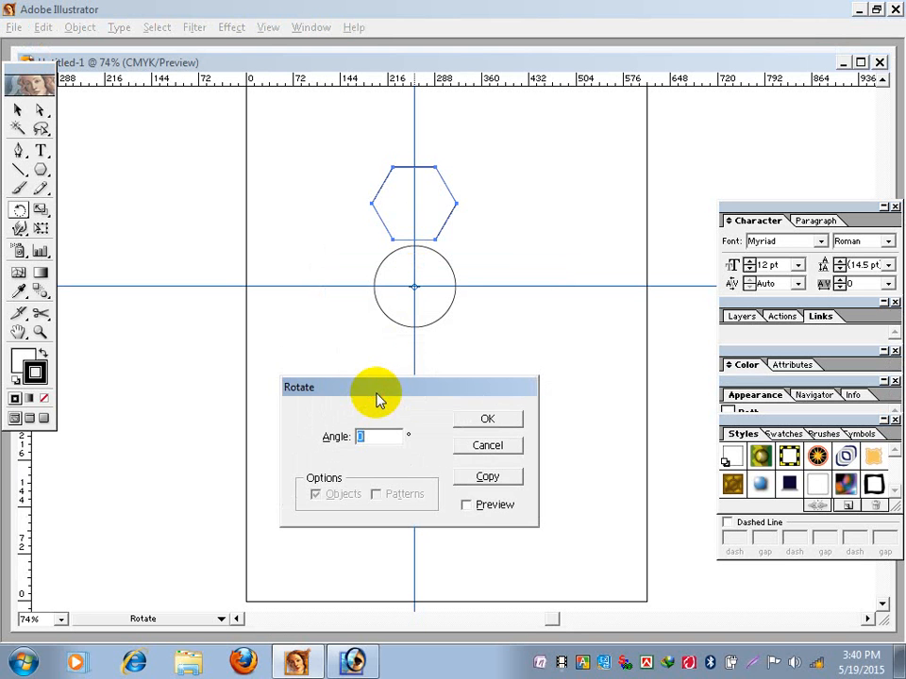
click(500, 481)
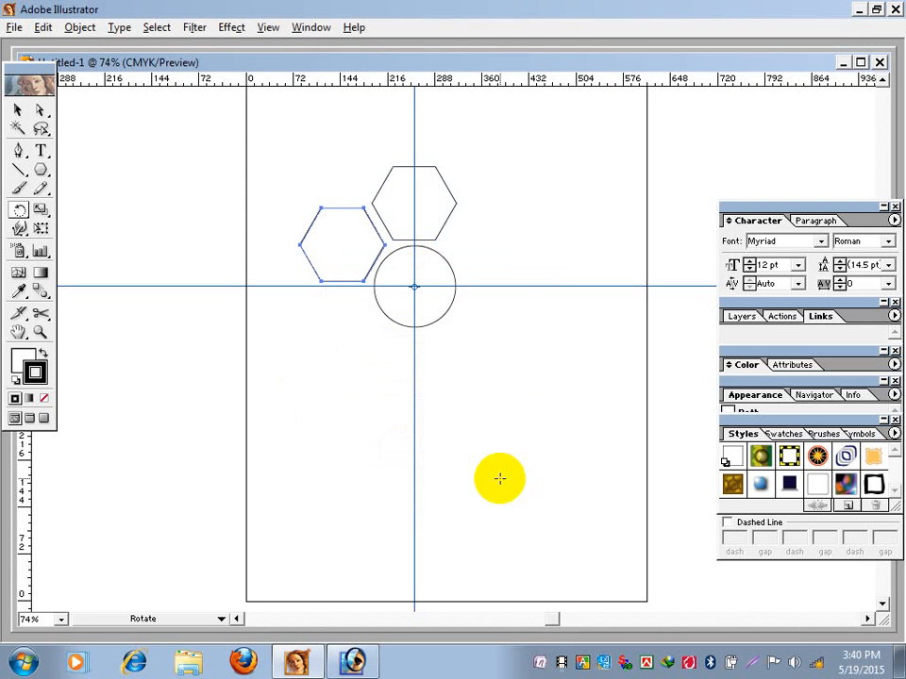
key(ctrl+d)
key(ctrl+d)
key(ctrl+d)
key(ctrl+d)
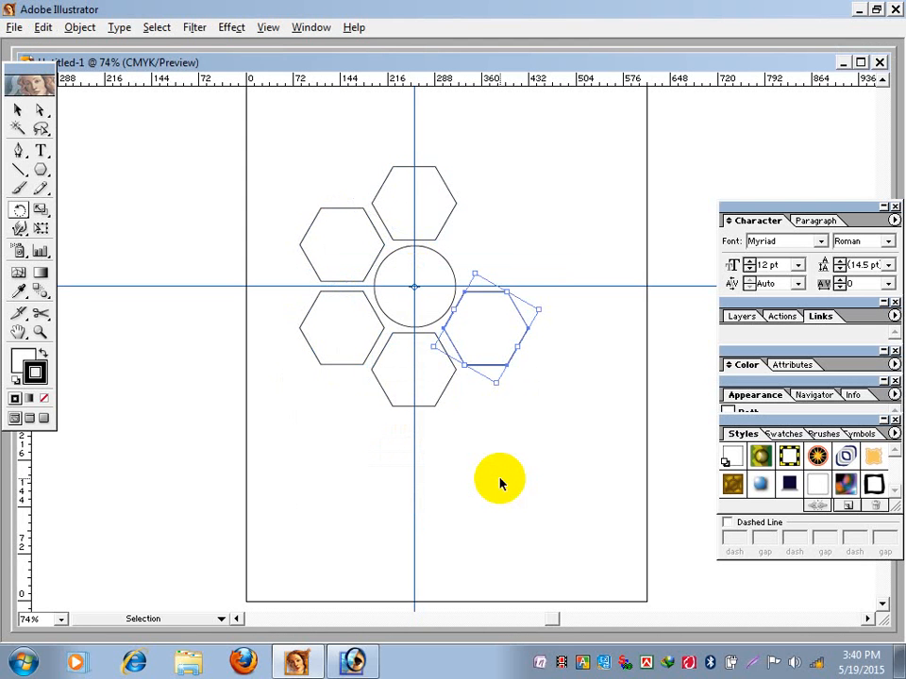
Step: Fill the circle and all six hexagons with pink (C 0.39, M 78.04, Y 0, K 0) and remove their stroke
click(17, 112)
drag(293, 182, 572, 434)
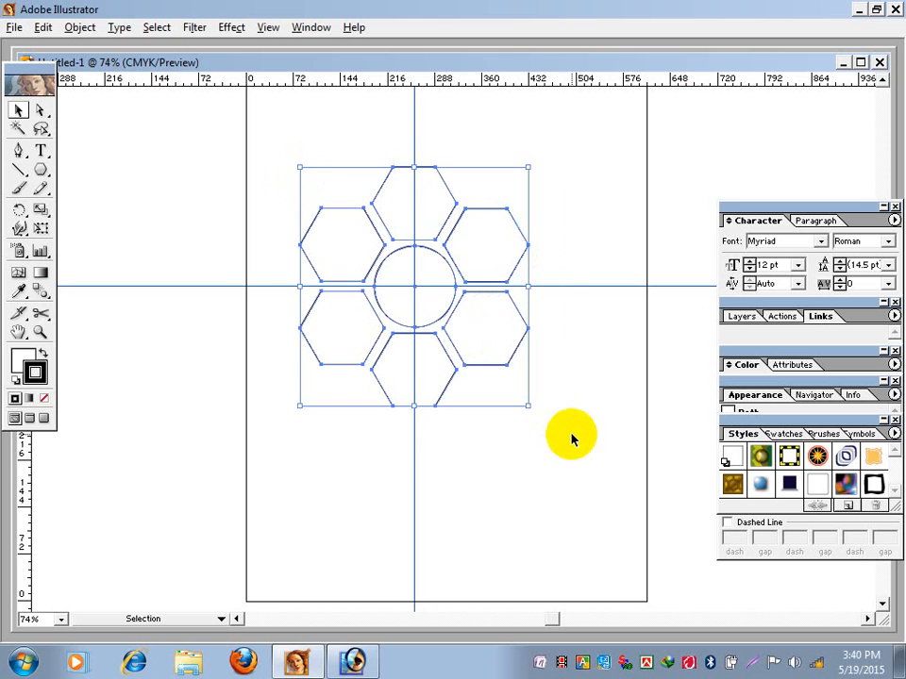
click(14, 399)
click(26, 360)
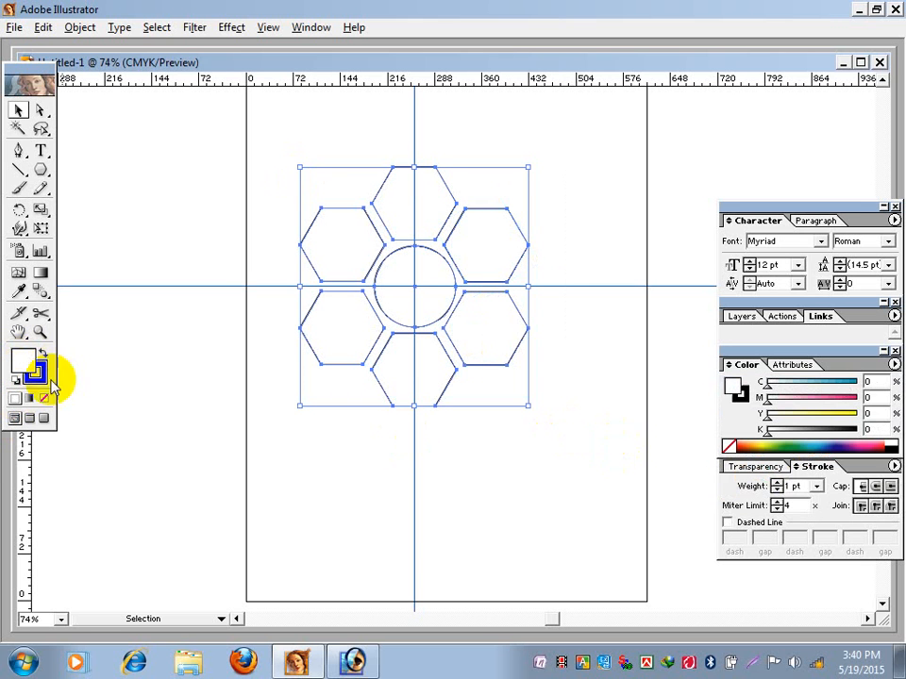
click(870, 444)
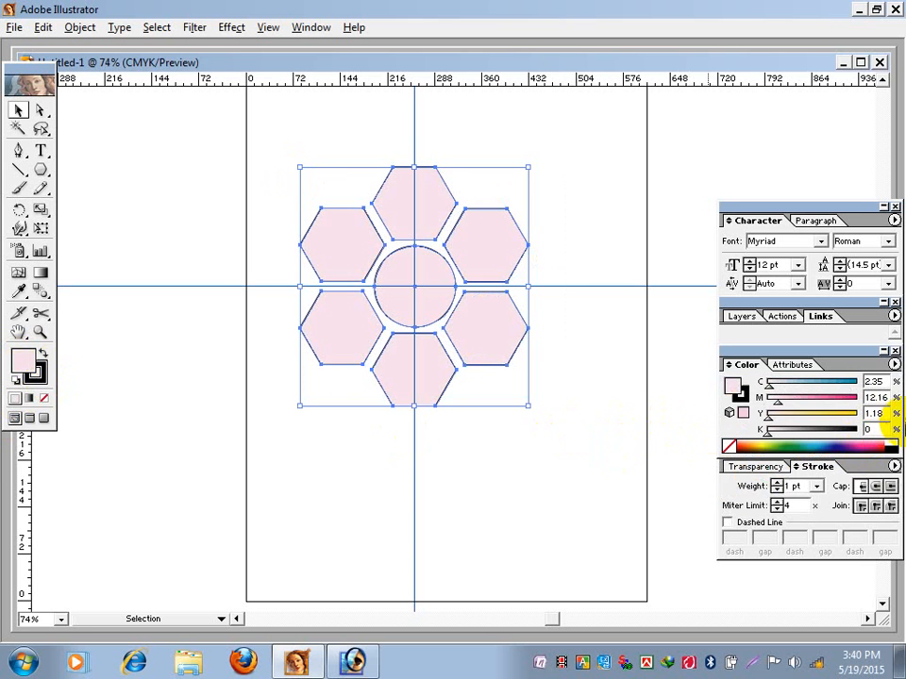
click(866, 443)
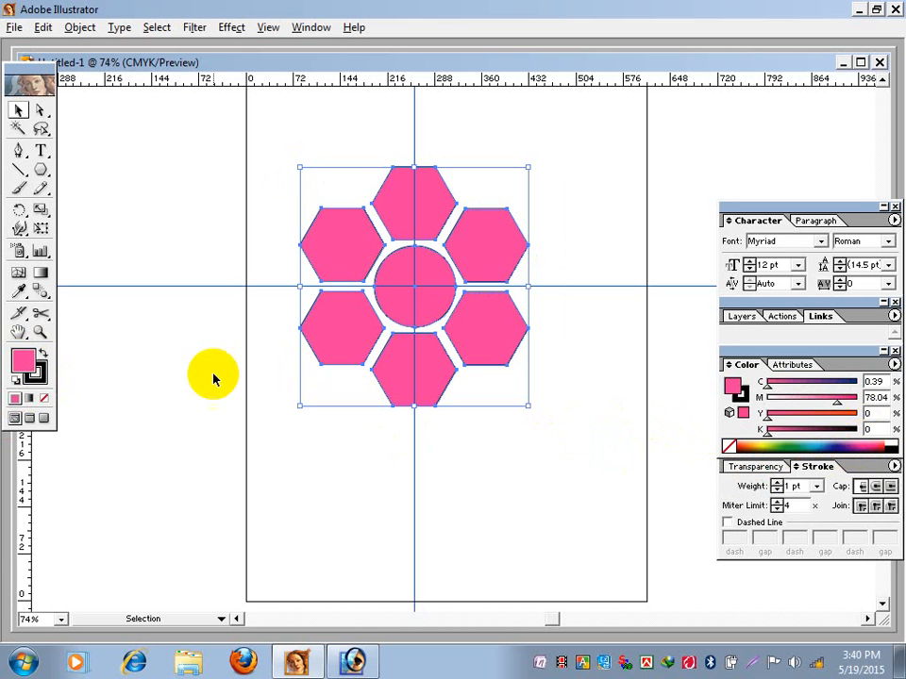
click(45, 398)
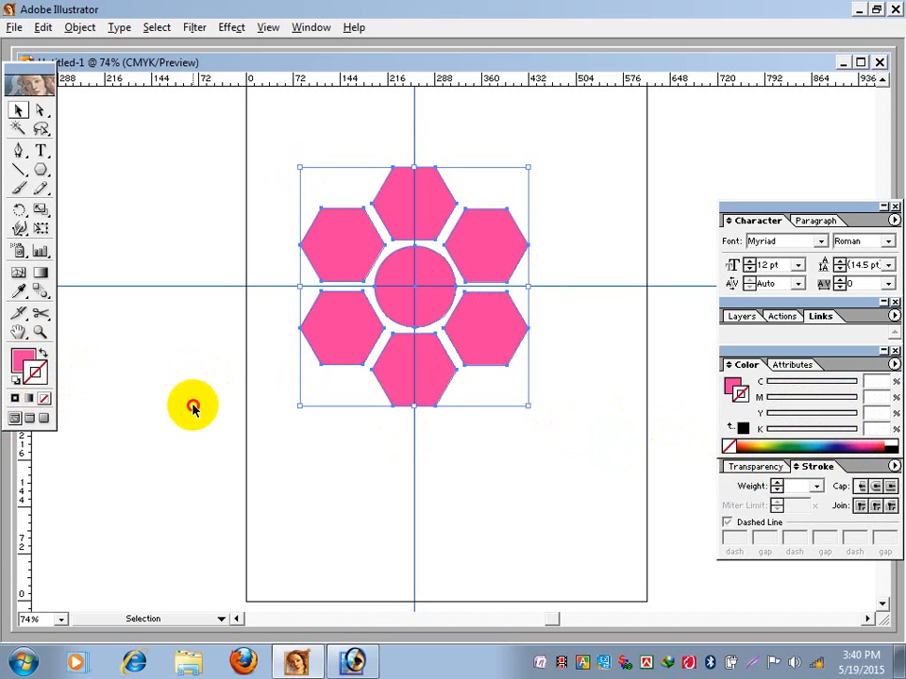
click(289, 394)
Step: Copy the circle and all the hexagons together and switch back to Adobe Photoshop
drag(338, 153, 526, 404)
click(43, 28)
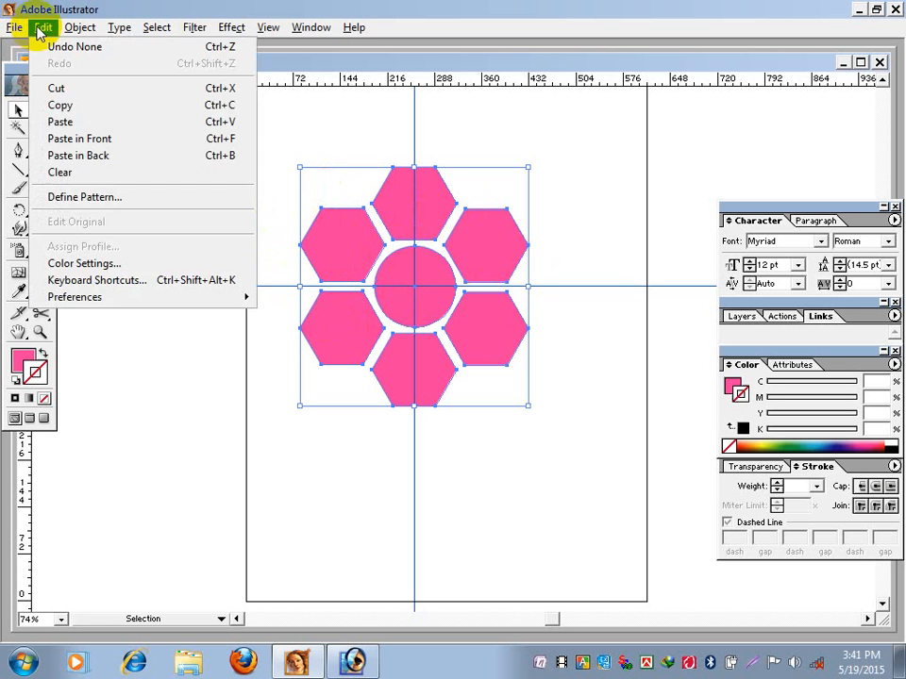
click(67, 111)
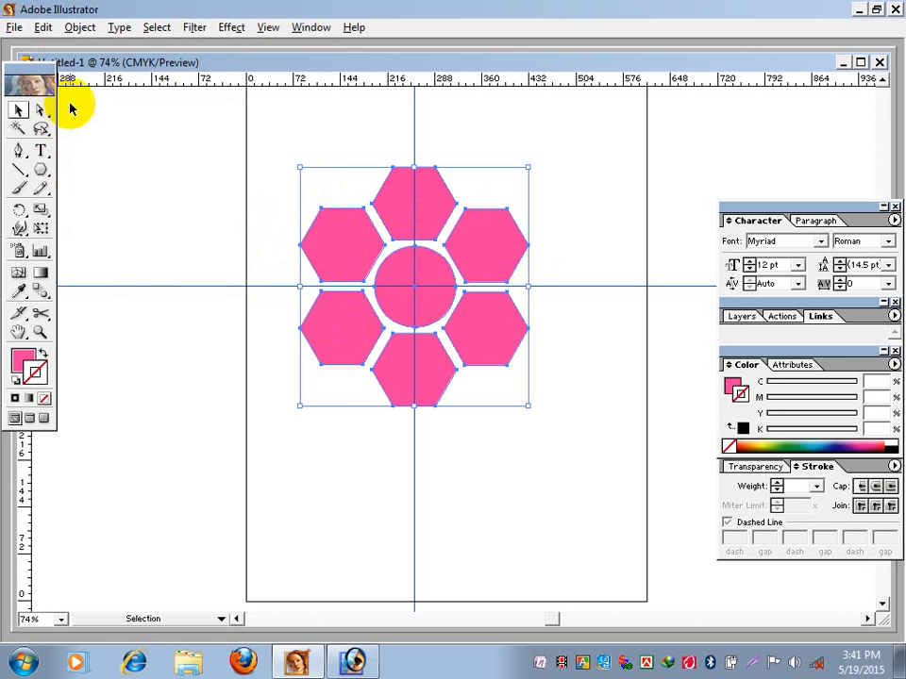
click(354, 663)
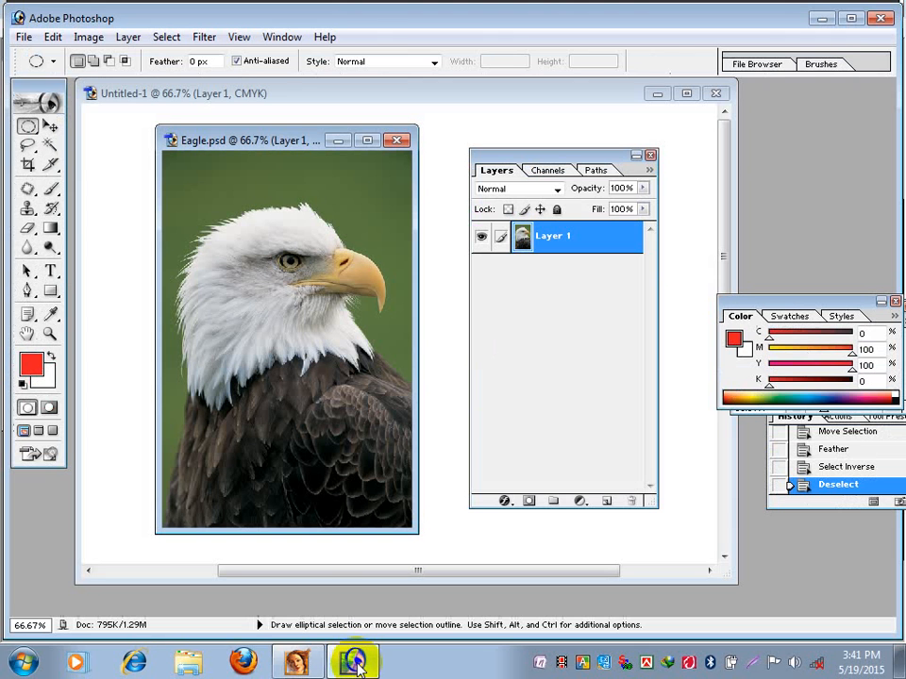
click(24, 39)
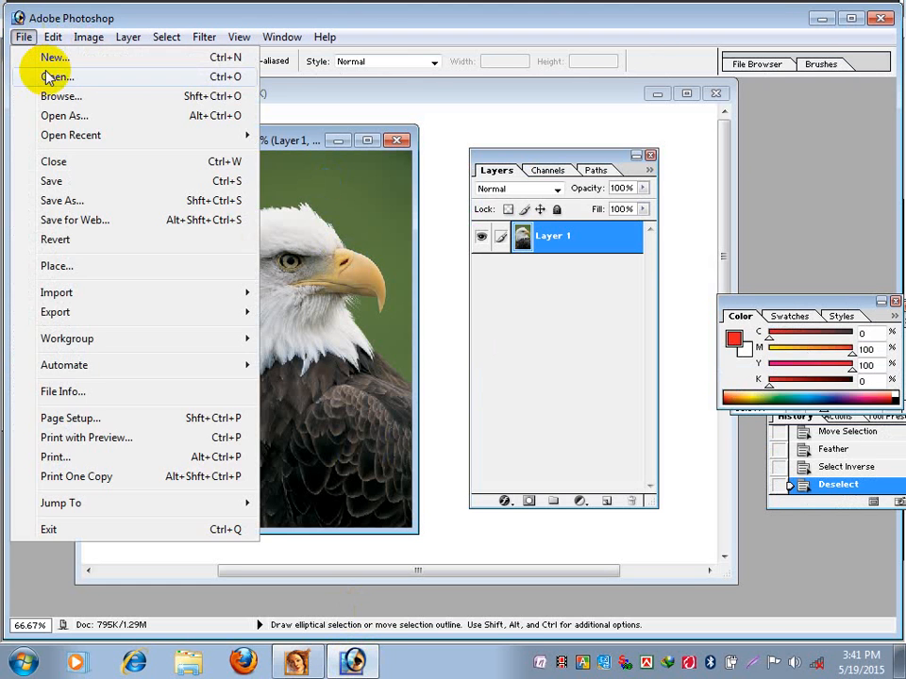
click(55, 58)
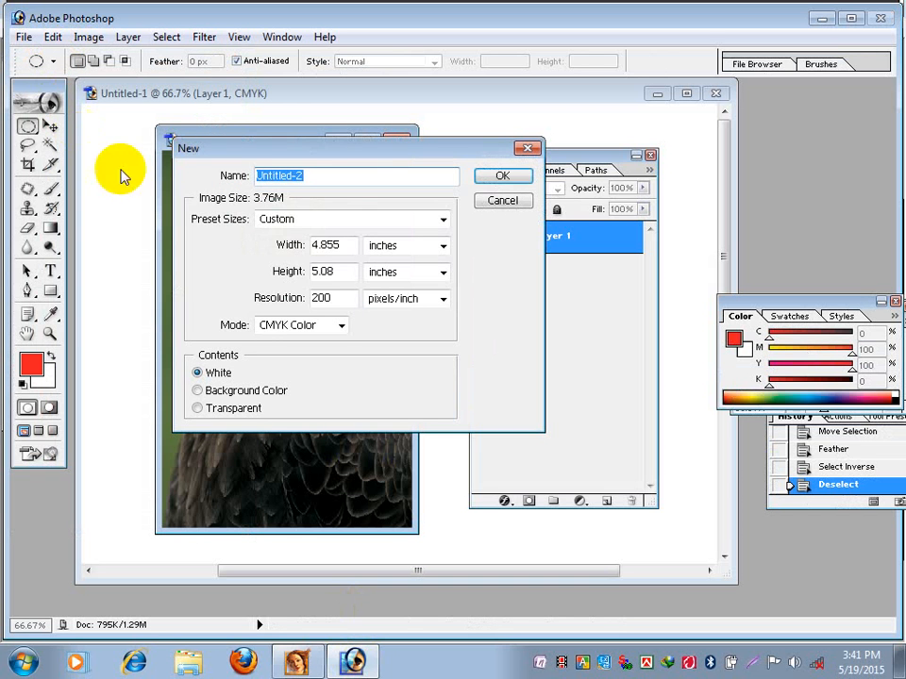
click(350, 151)
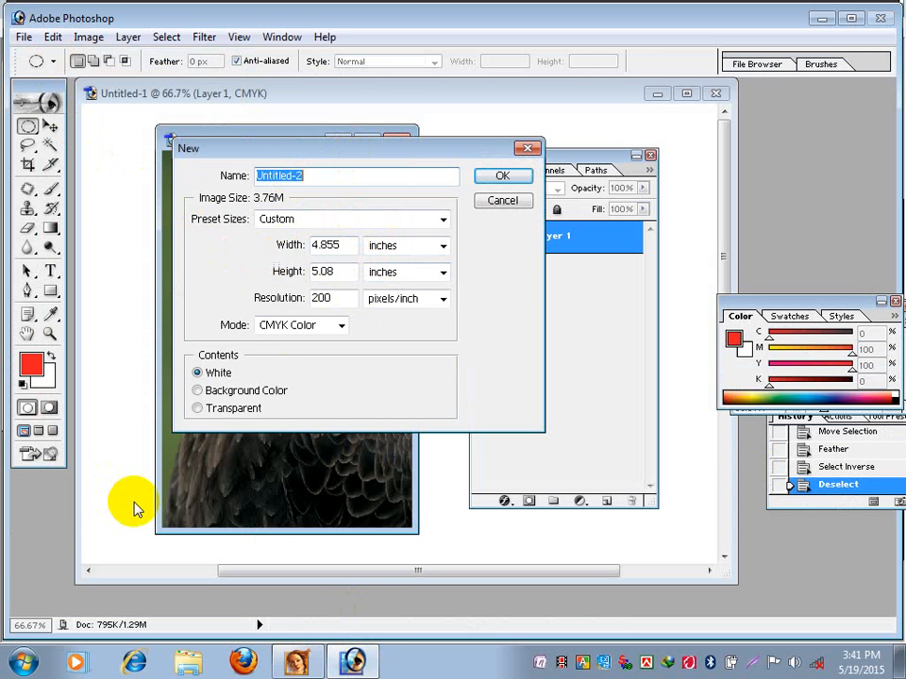
click(502, 200)
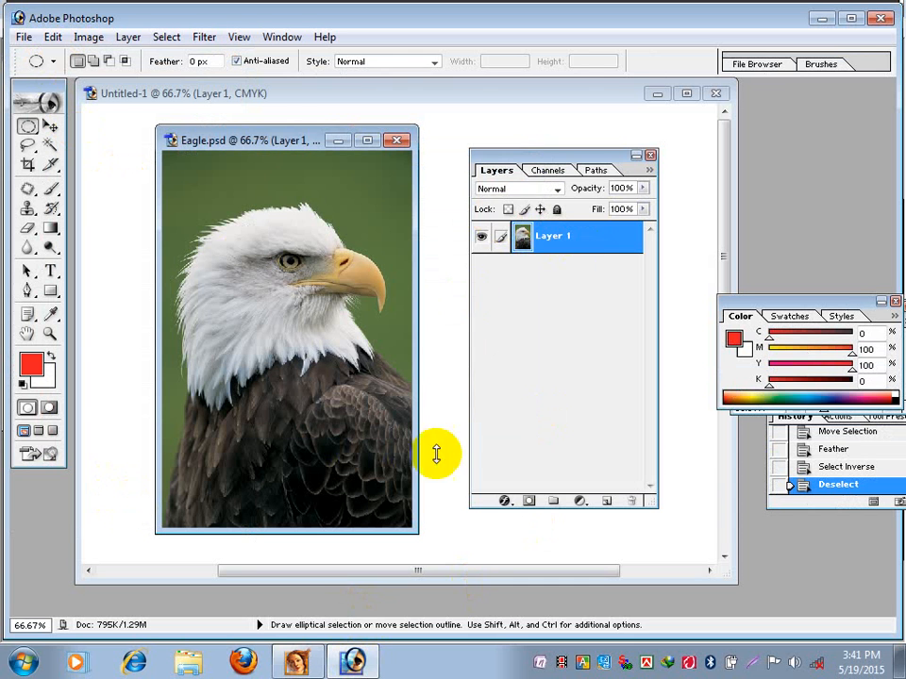
Step: Return to Illustrator, copy the selected pink circle and hexagons again, and switch back to Photoshop
click(300, 660)
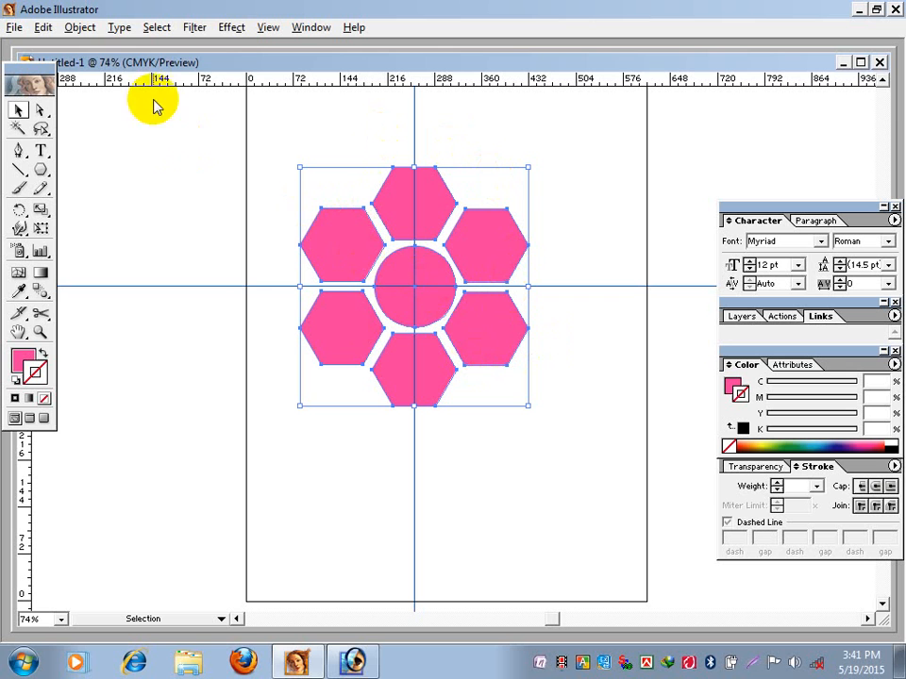
click(43, 27)
click(60, 106)
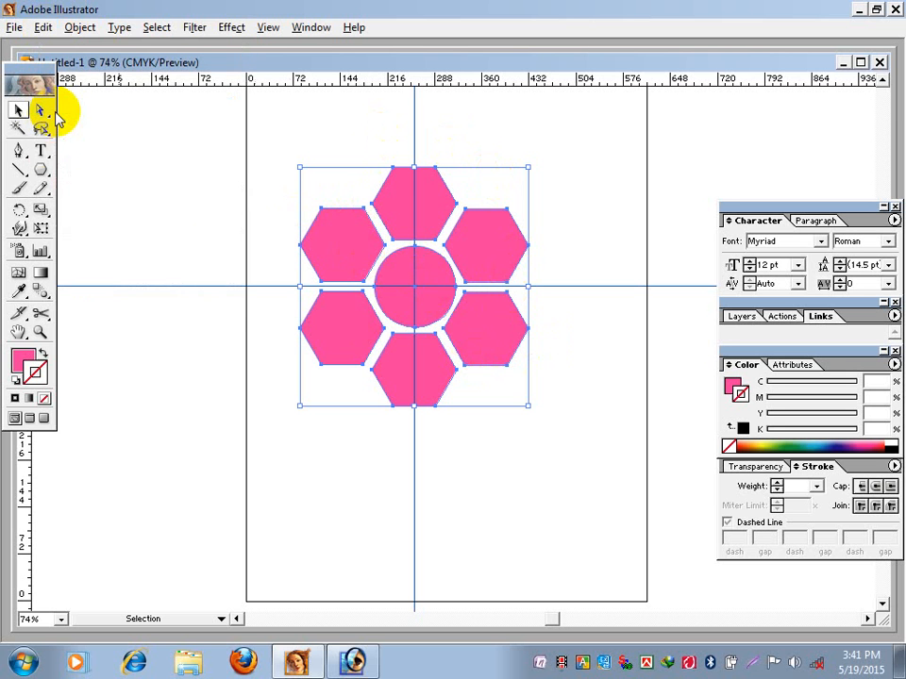
click(351, 663)
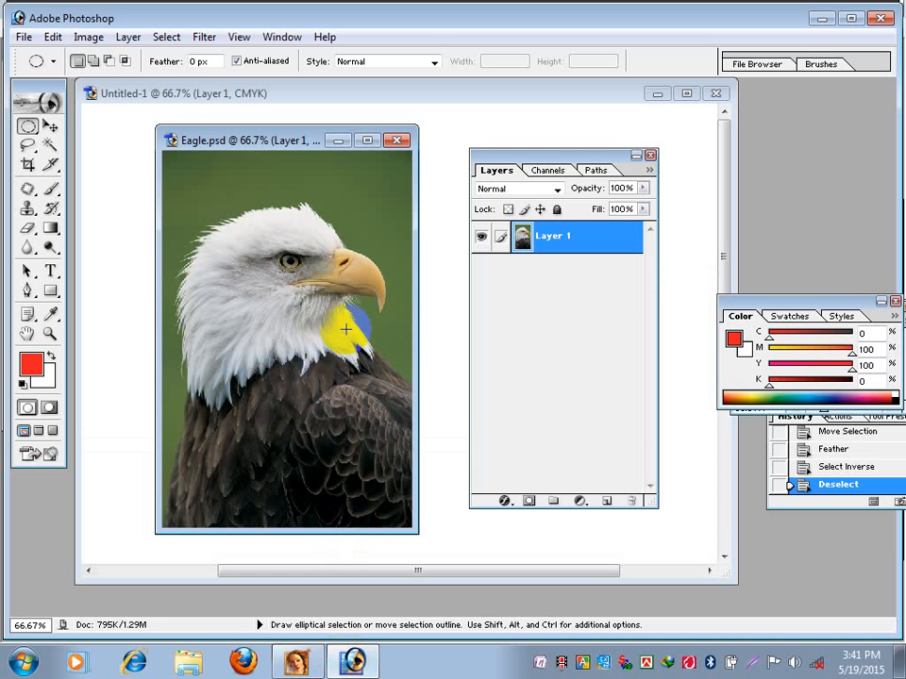
Step: Create a new white CMYK document, 4.855 by 5.08 inches at 200 pixels/inch
click(22, 37)
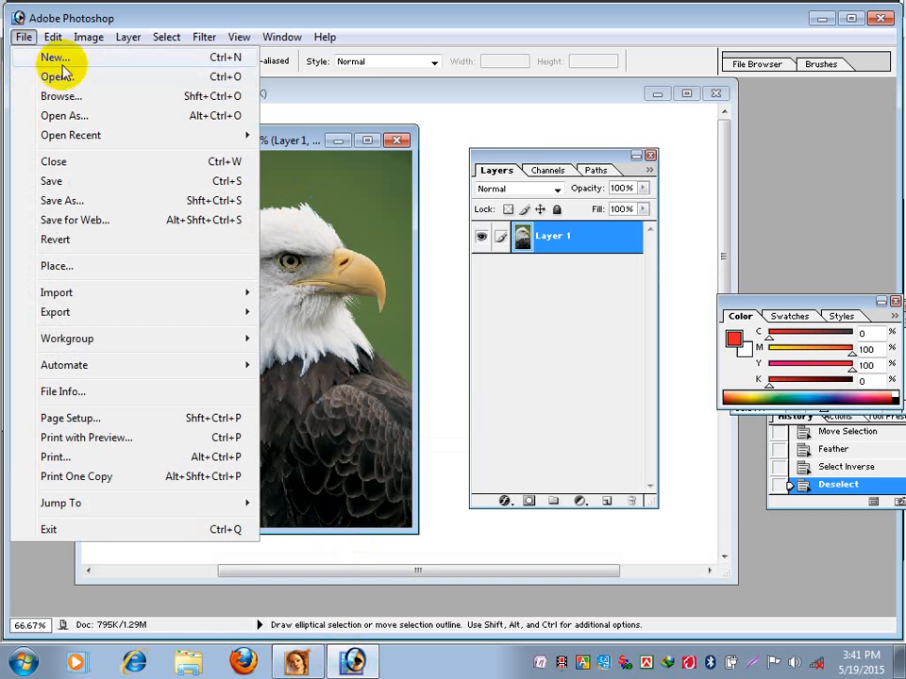
click(58, 58)
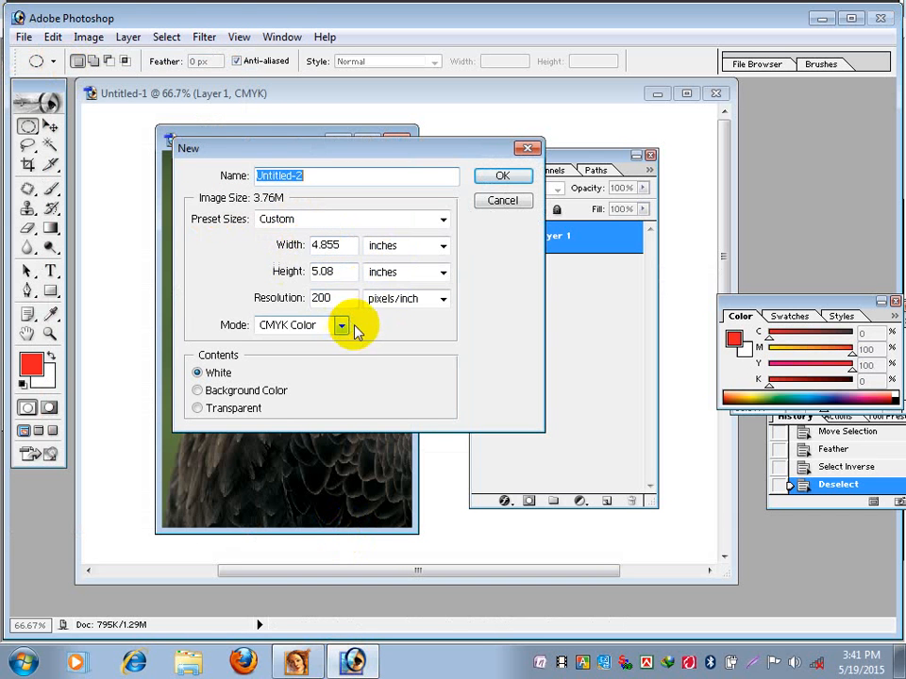
click(510, 179)
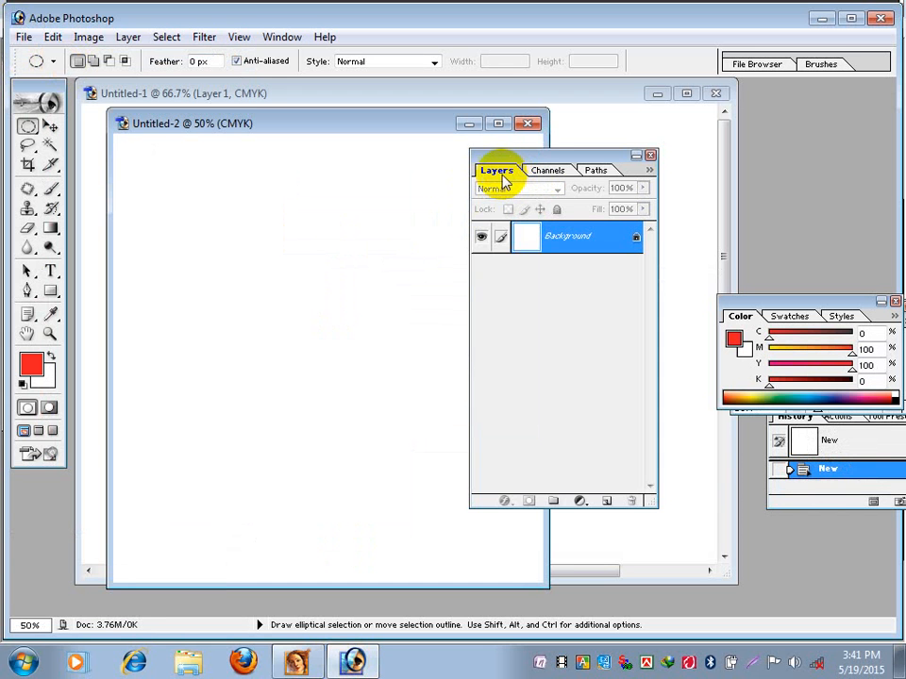
Step: Paste the copied hexagon flower into the new document as pixels and commit the placement
drag(514, 162, 596, 146)
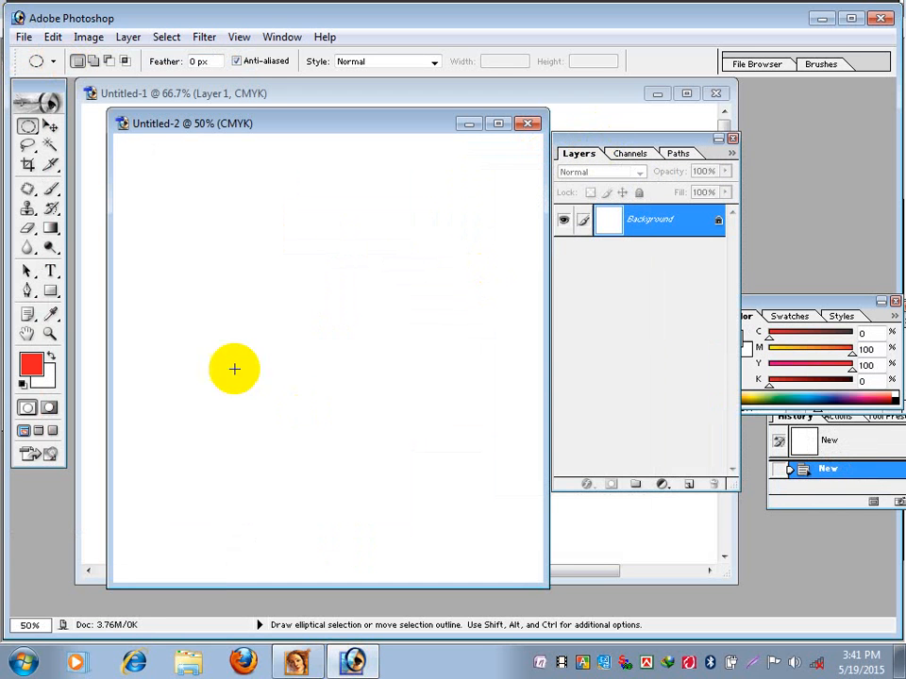
click(52, 37)
click(77, 205)
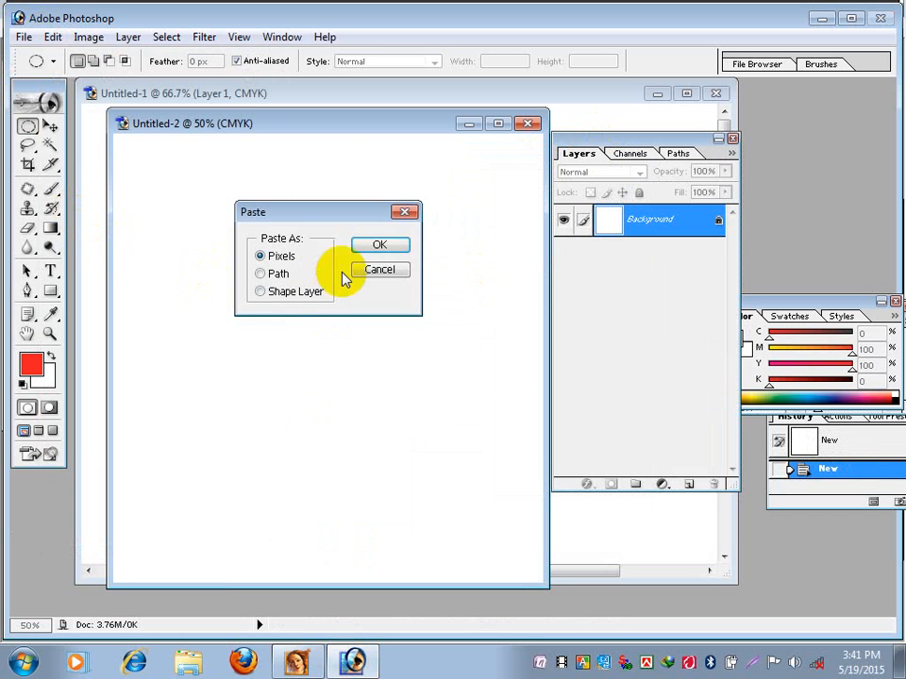
click(366, 249)
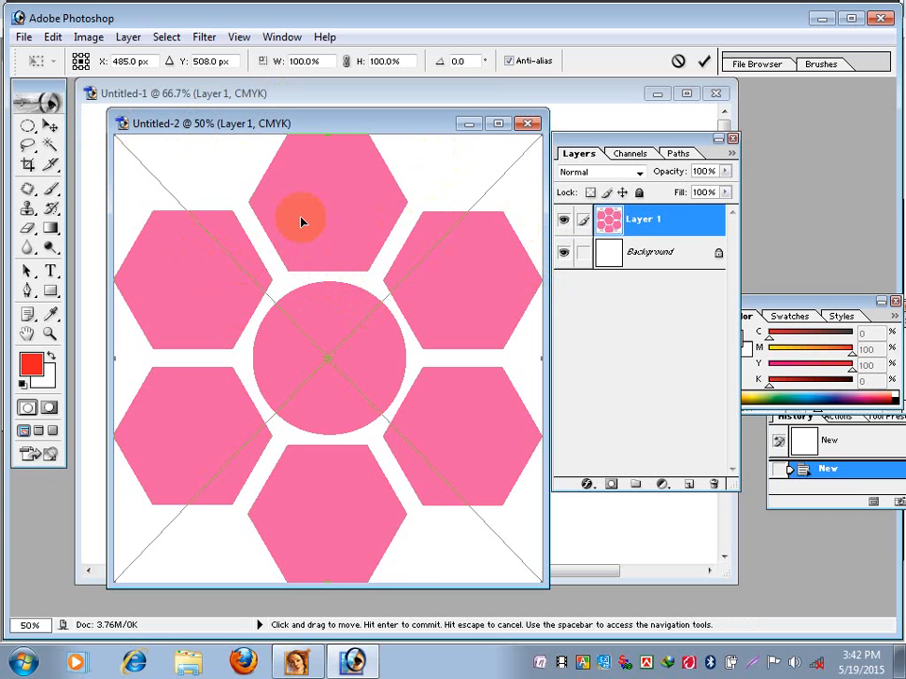
click(26, 127)
click(361, 264)
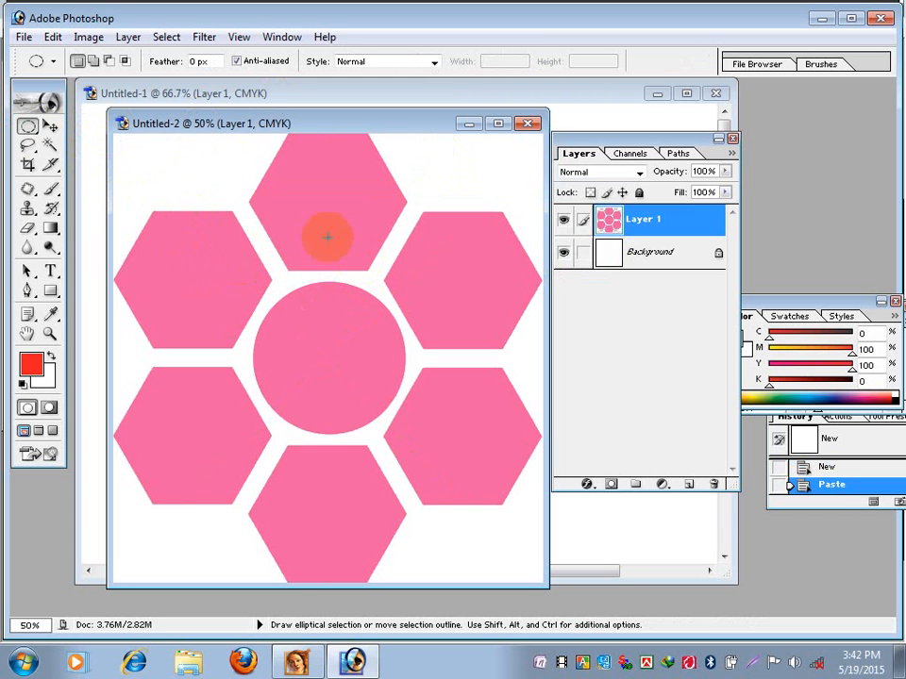
Step: Open the sample image Postcard.psd from the Samples folder
click(23, 37)
click(28, 75)
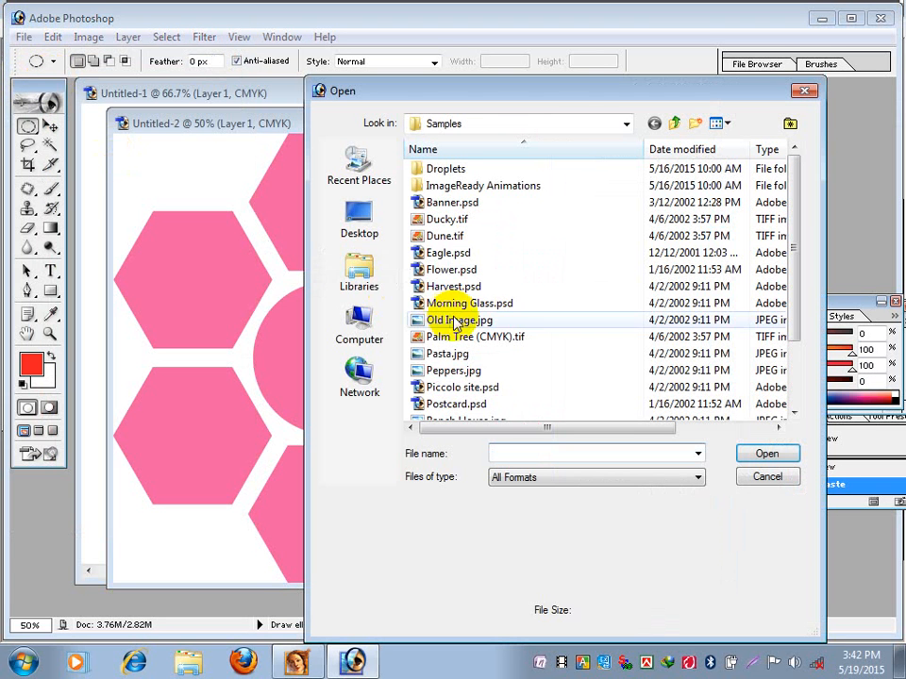
click(446, 269)
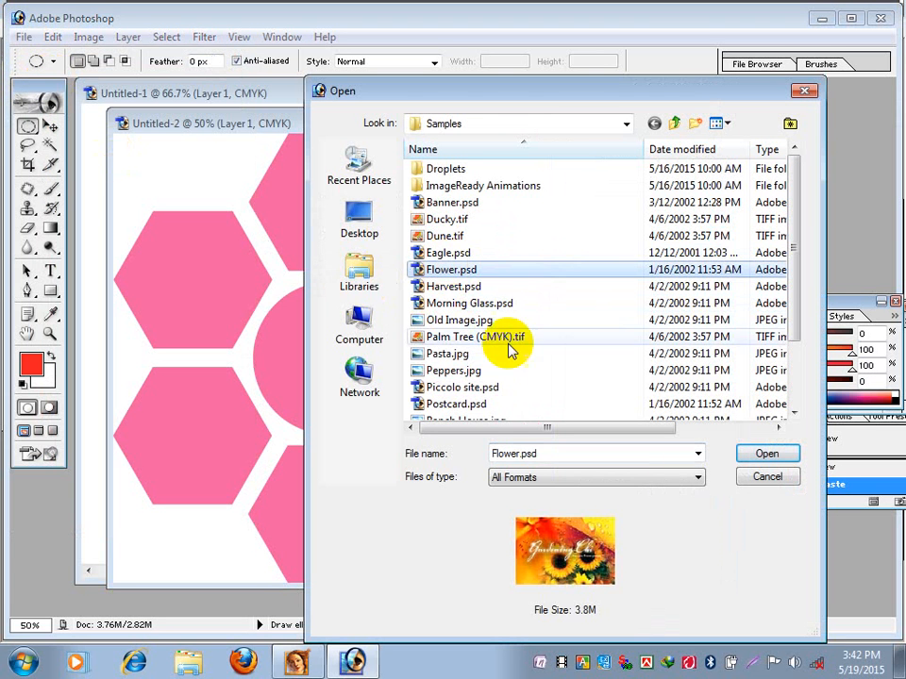
click(463, 388)
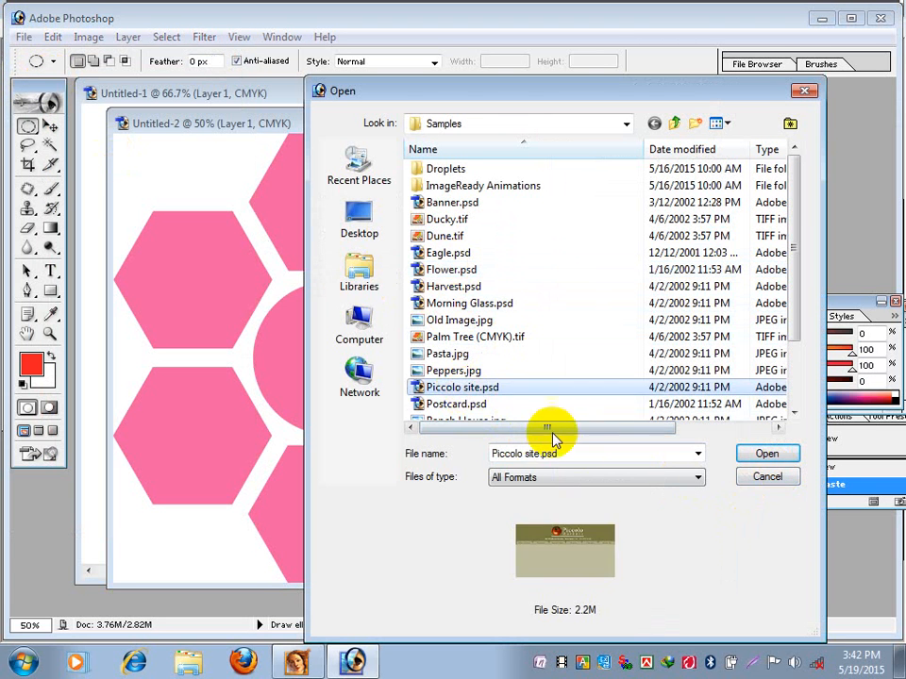
click(458, 404)
click(765, 453)
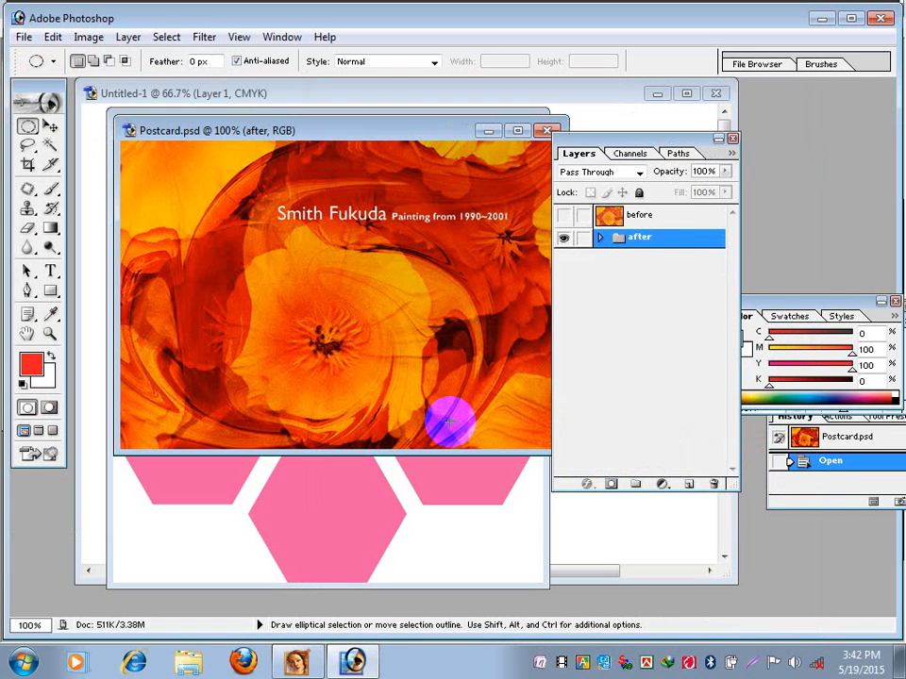
Step: Show the postcard's "before" layer and copy it into Untitled-2, placed over the central circle
click(51, 125)
click(647, 216)
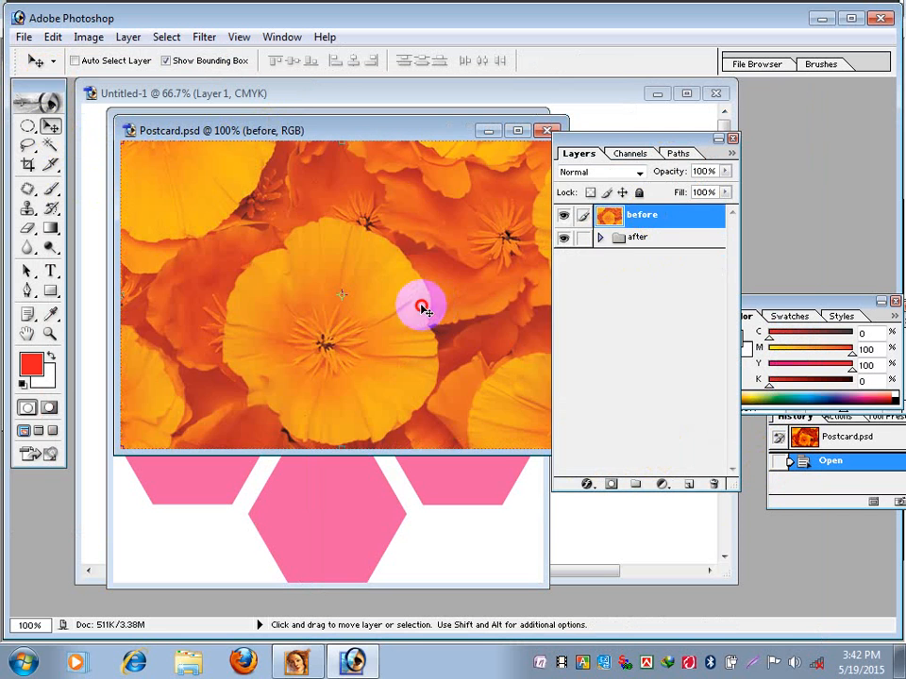
drag(422, 308, 373, 367)
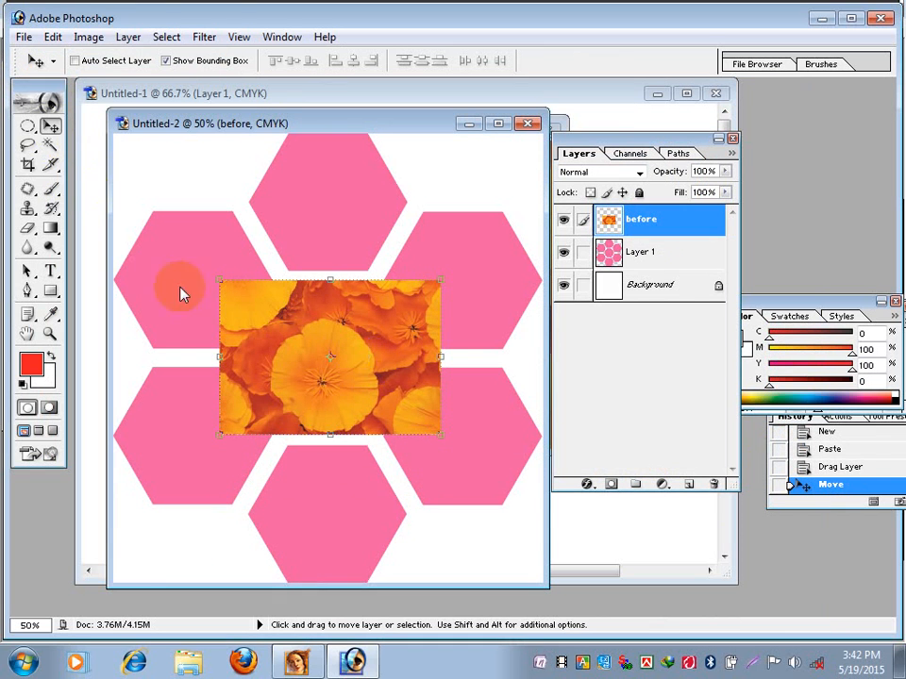
Step: Select the central circle of Layer 1 with the Magic Wand, beneath the flower photo
click(50, 149)
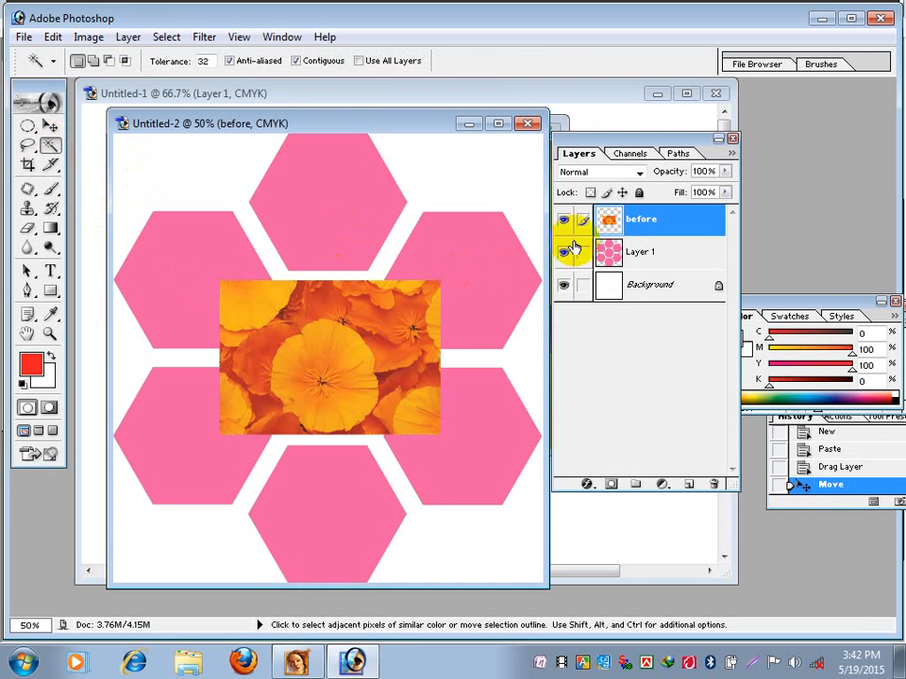
drag(626, 140, 622, 117)
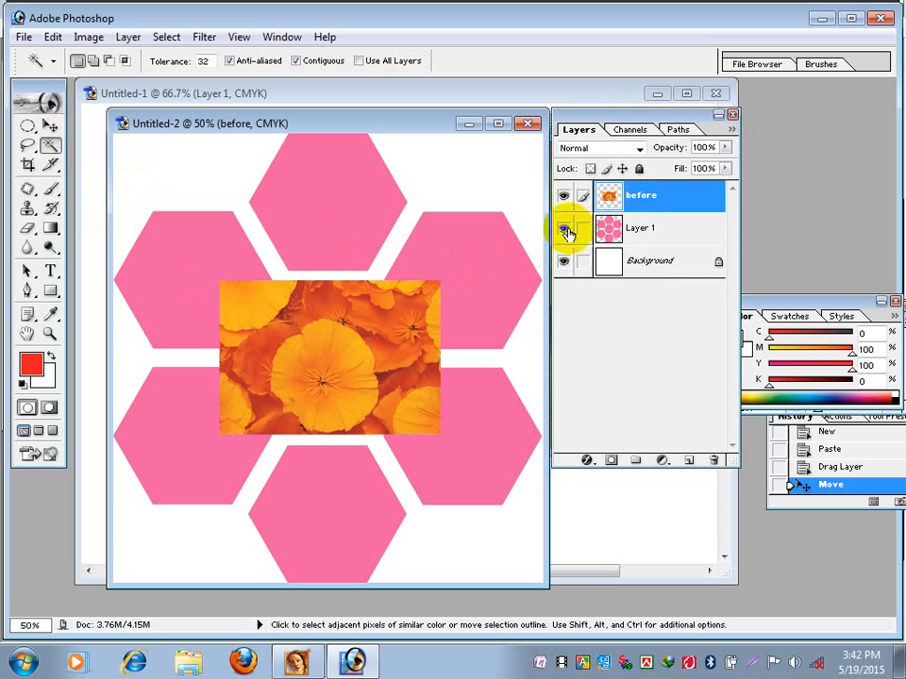
click(641, 228)
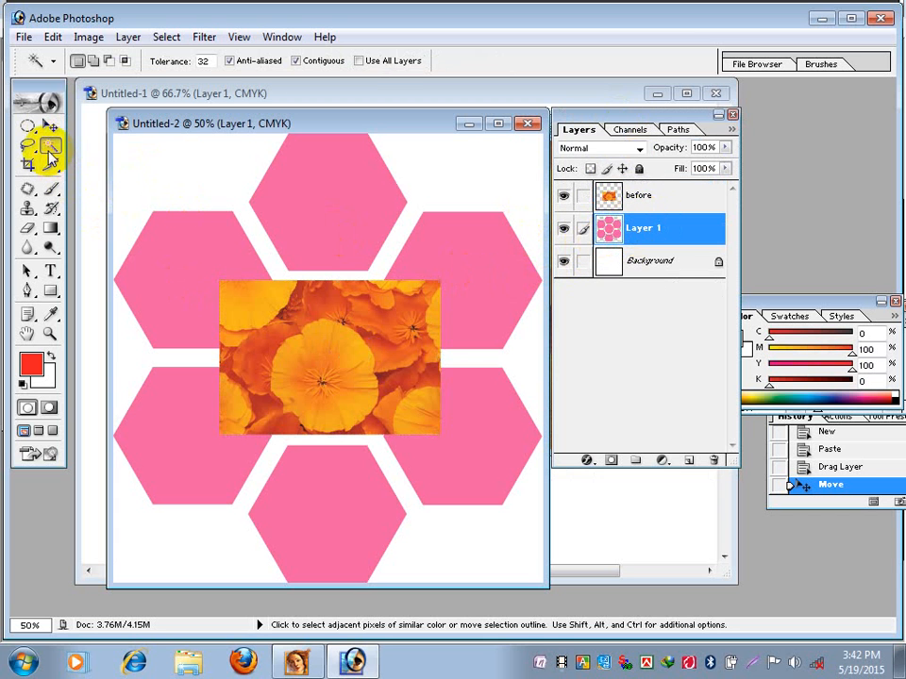
click(323, 356)
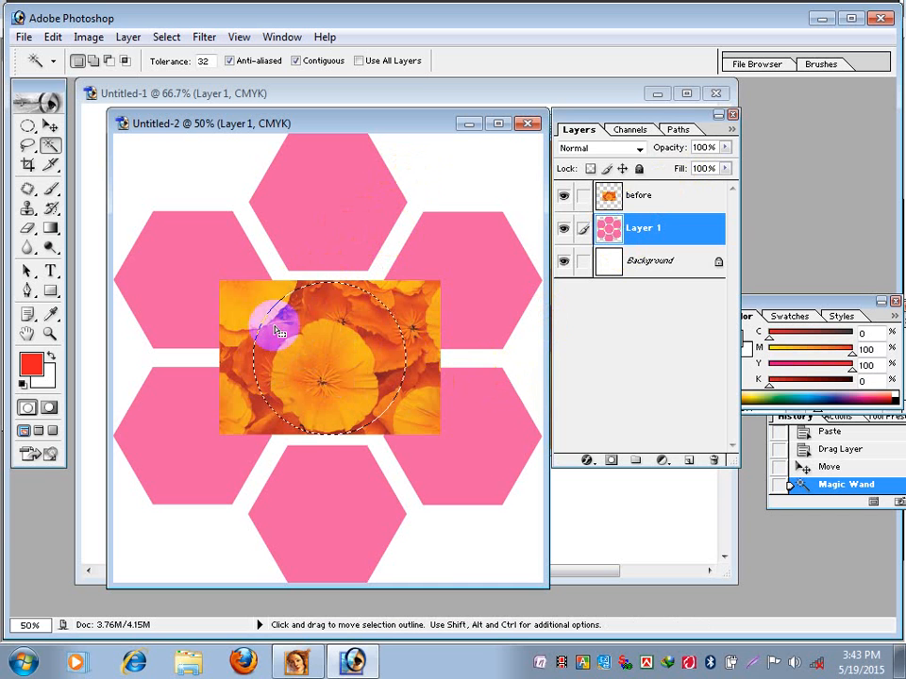
Step: On the "before" layer, invert the circle selection, delete the flower photo outside the circle, and deselect
click(659, 196)
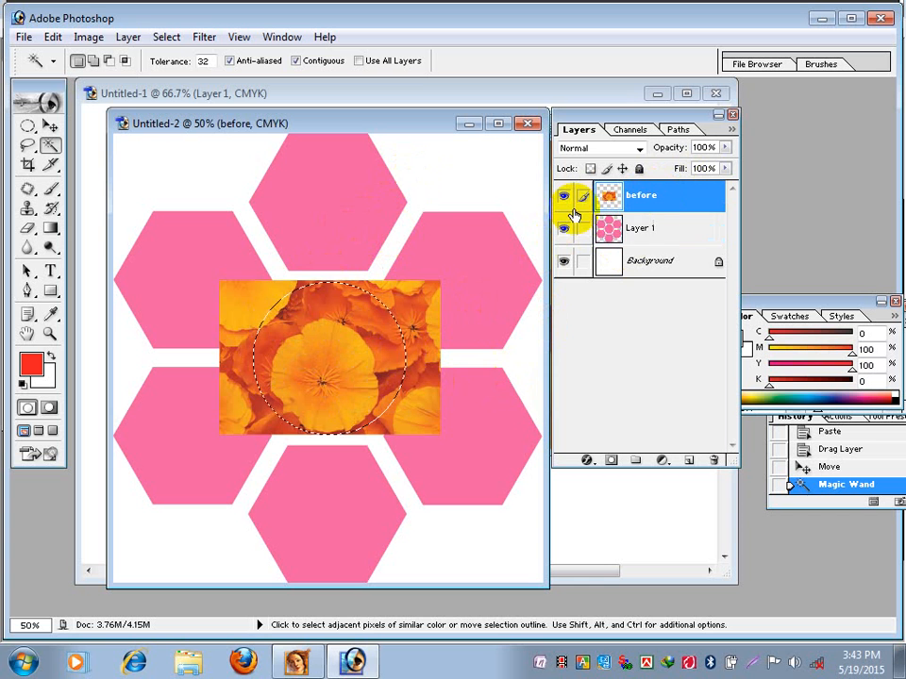
click(168, 38)
click(184, 117)
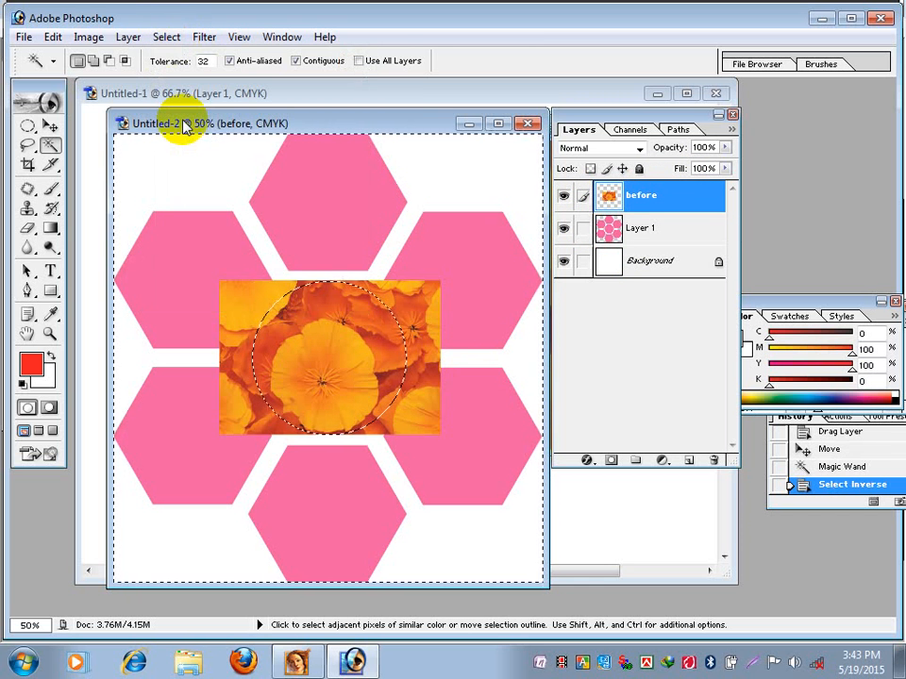
key(Delete)
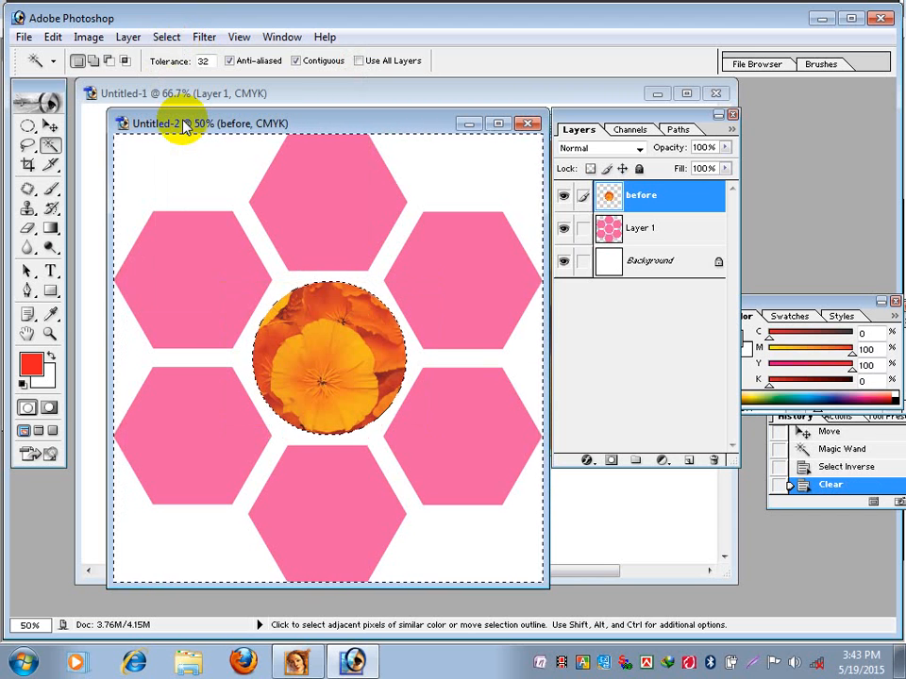
click(27, 125)
click(194, 171)
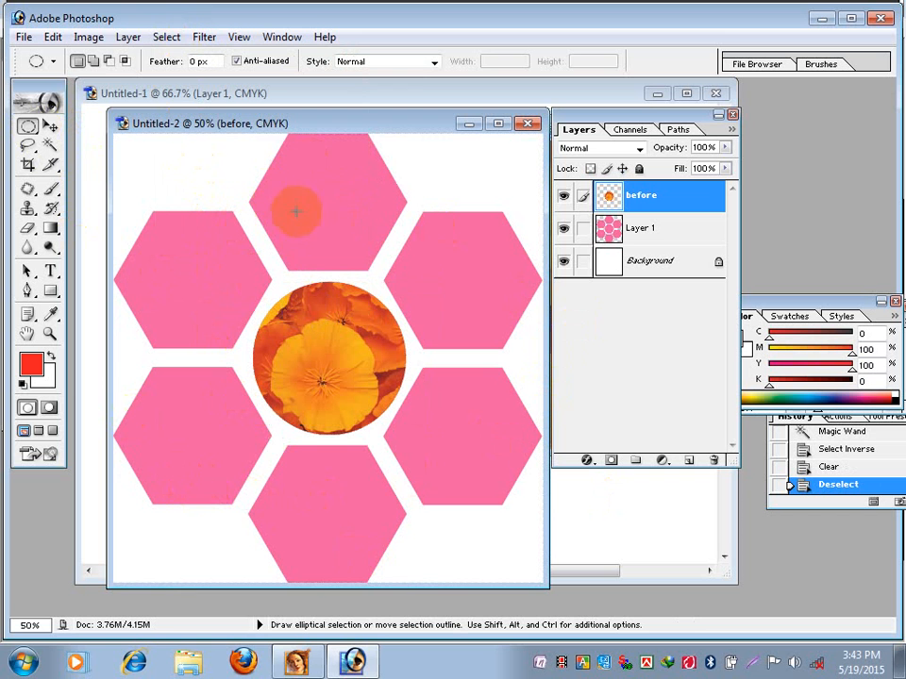
Step: Open Old Image.jpg and copy the portrait into Untitled-2, positioned over the upper-right hexagon
click(24, 40)
click(63, 79)
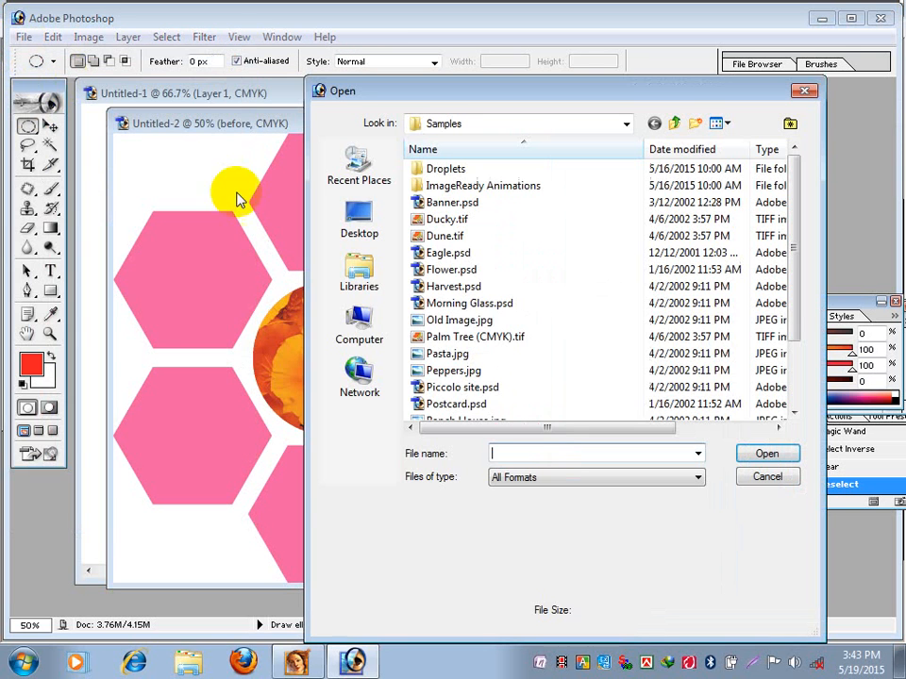
click(509, 322)
click(764, 454)
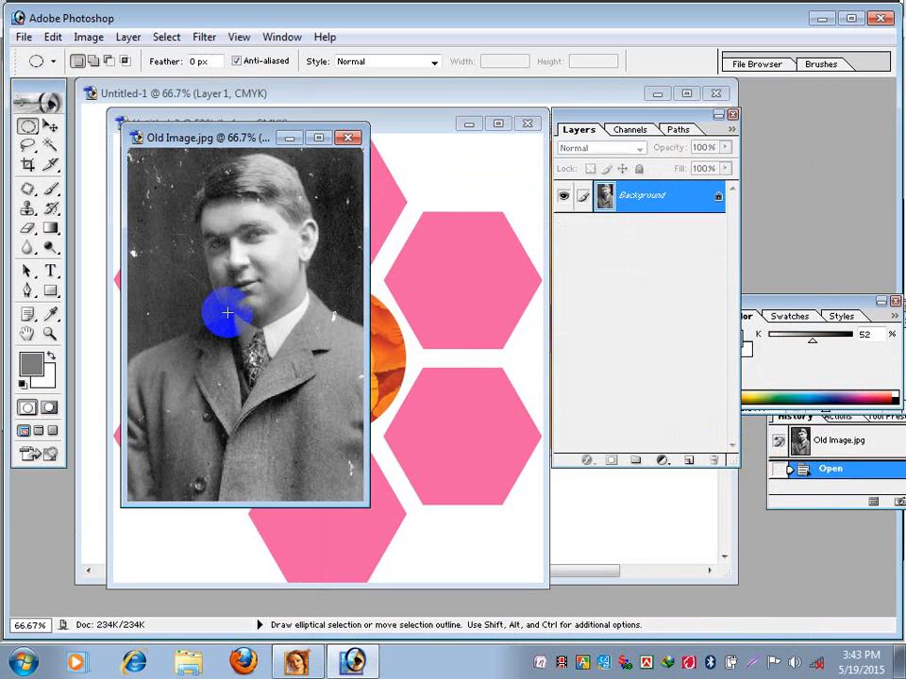
click(50, 127)
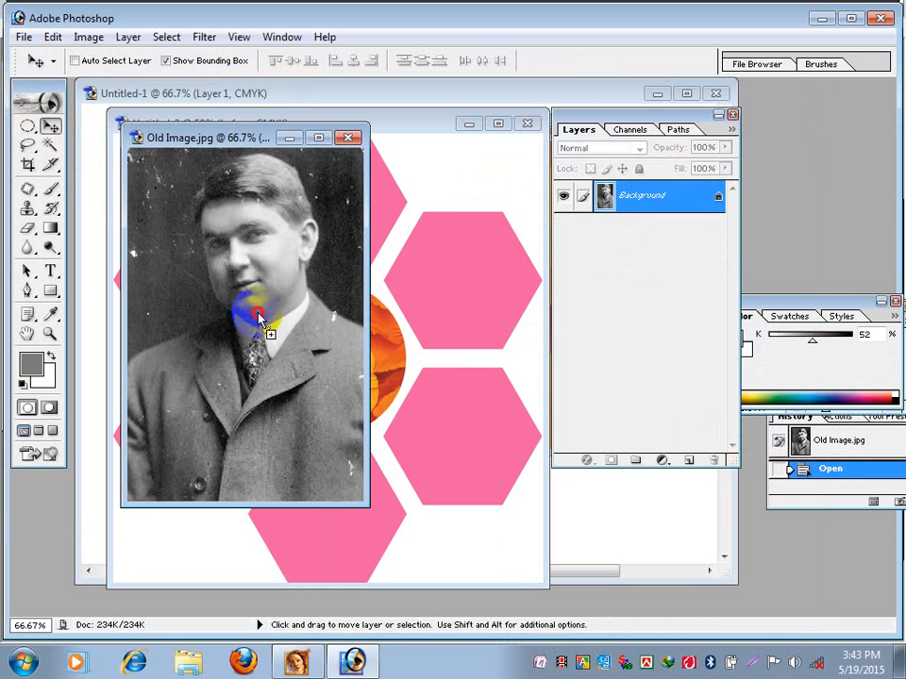
drag(249, 317, 471, 327)
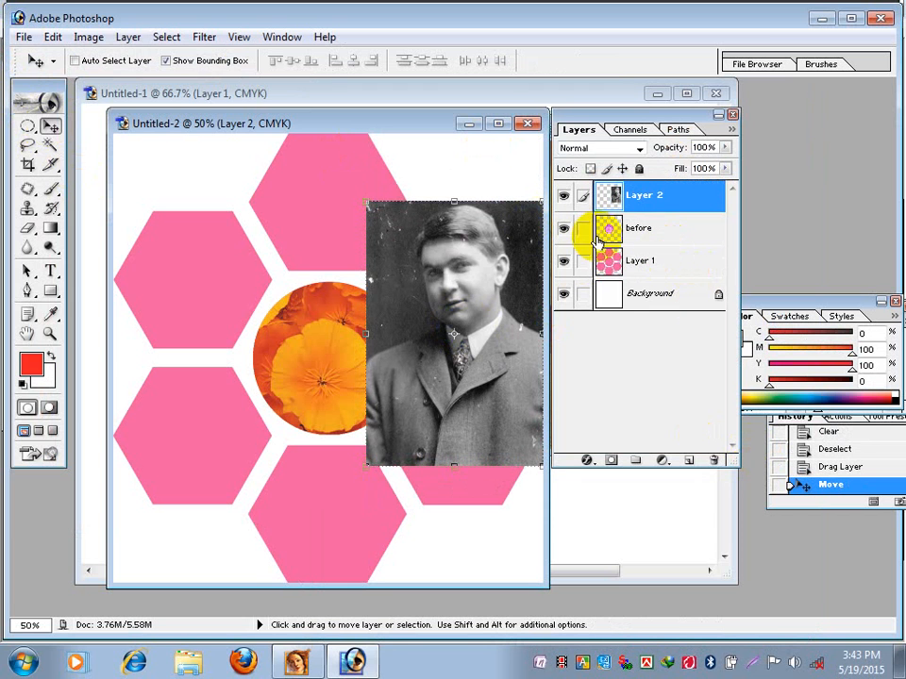
Step: Select the upper-right hexagon of Layer 1 with the Magic Wand, beneath the portrait, and toggle that layer's visibility off and on
click(657, 263)
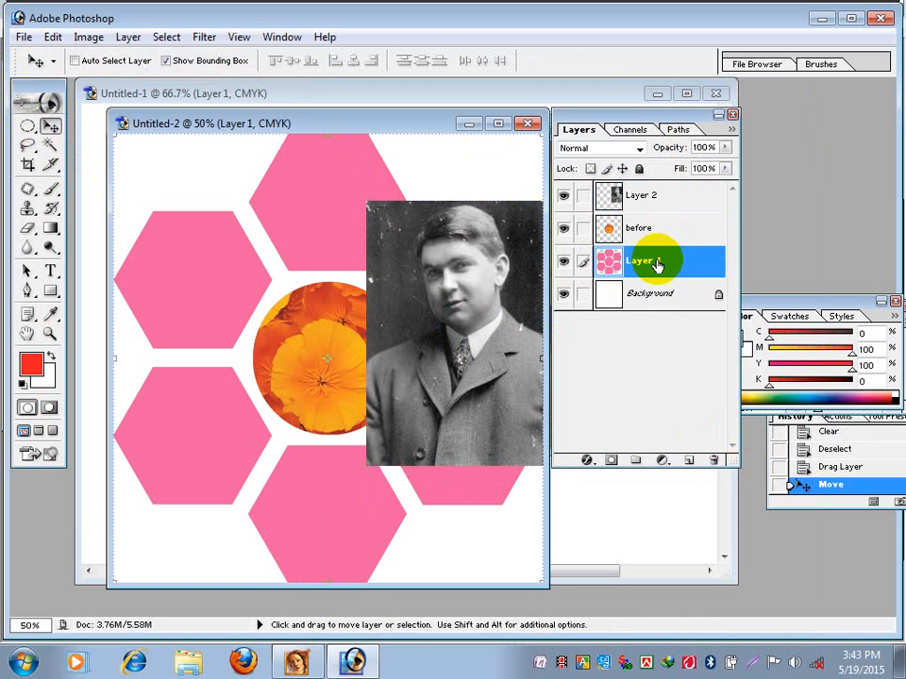
click(50, 144)
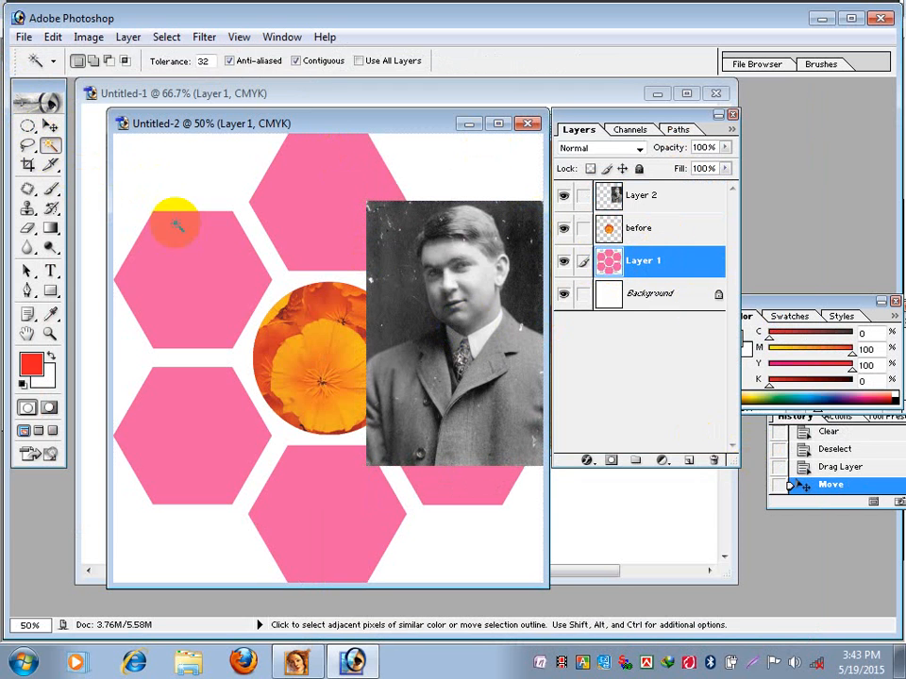
click(462, 313)
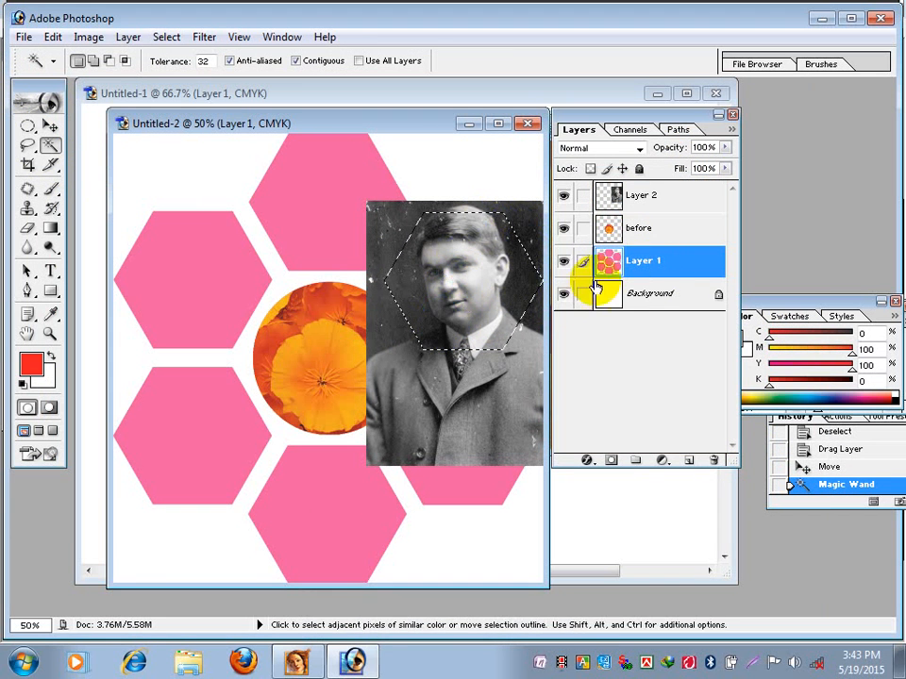
click(564, 266)
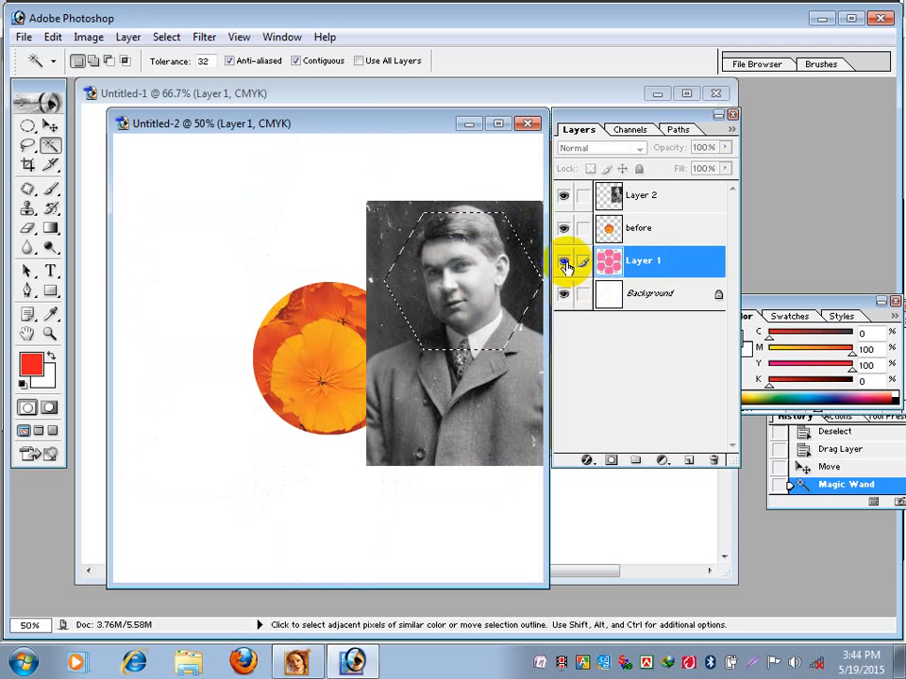
click(564, 266)
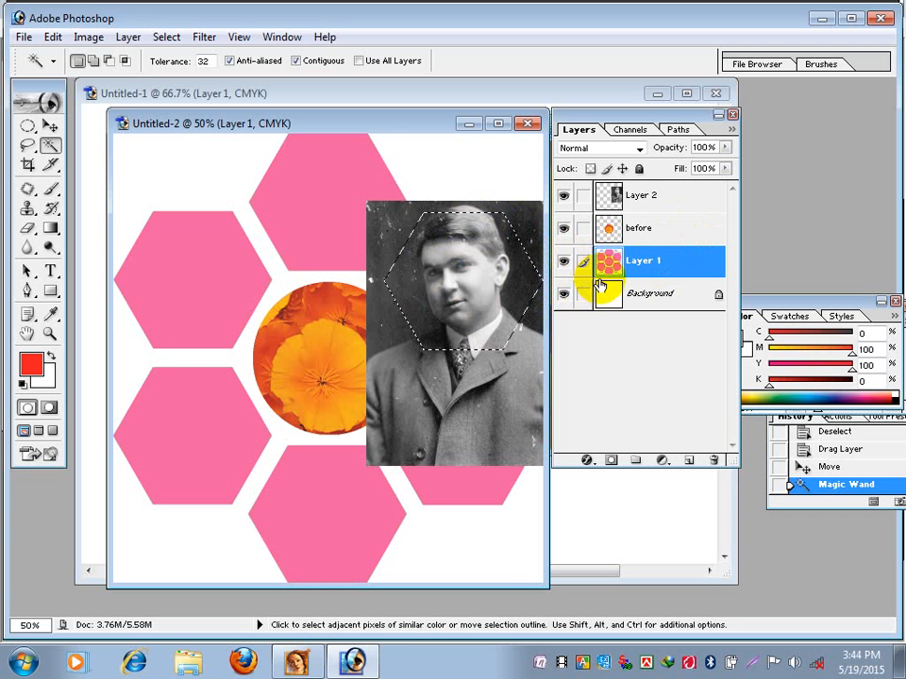
Step: On Layer 2, invert the hexagon selection, delete the portrait outside the upper-right hexagon, and deselect
click(658, 196)
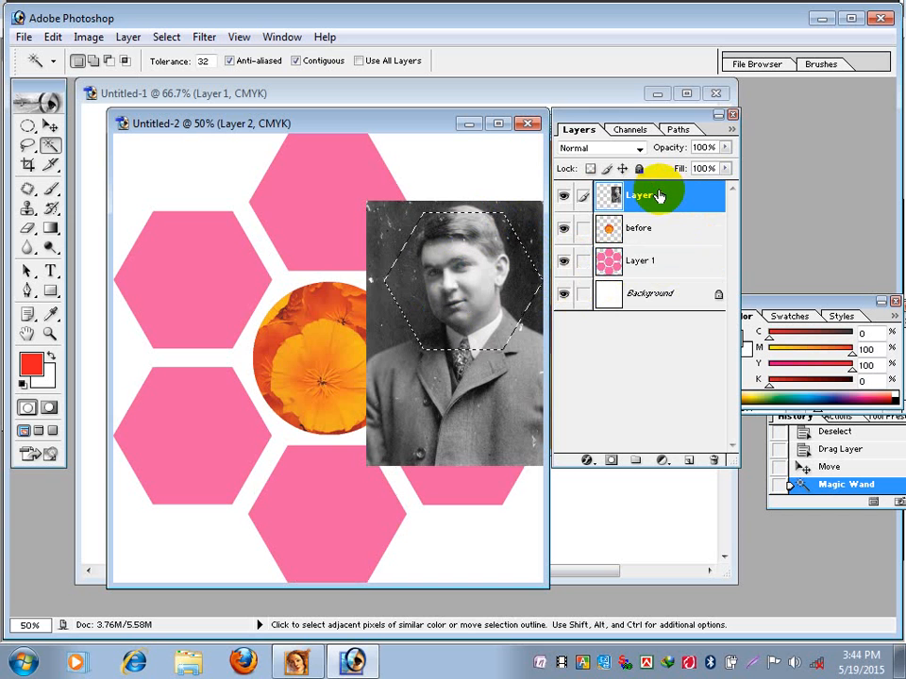
click(167, 37)
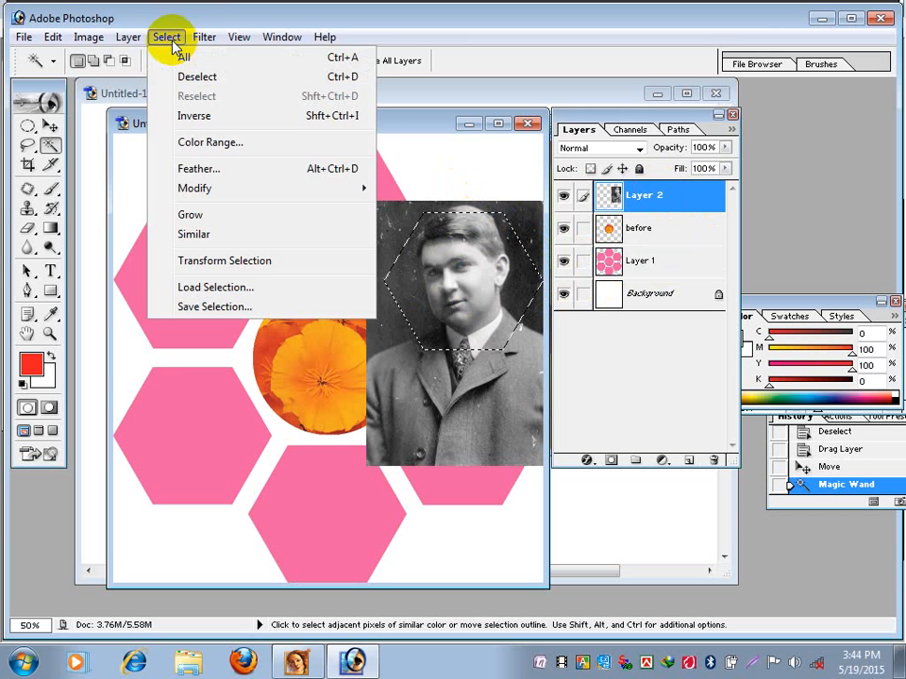
click(223, 115)
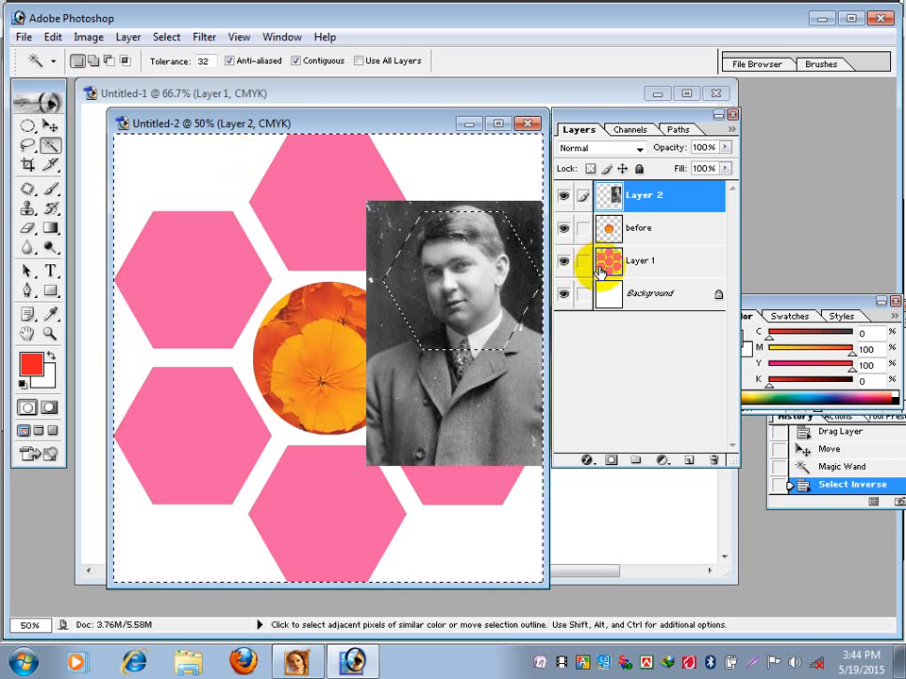
key(Delete)
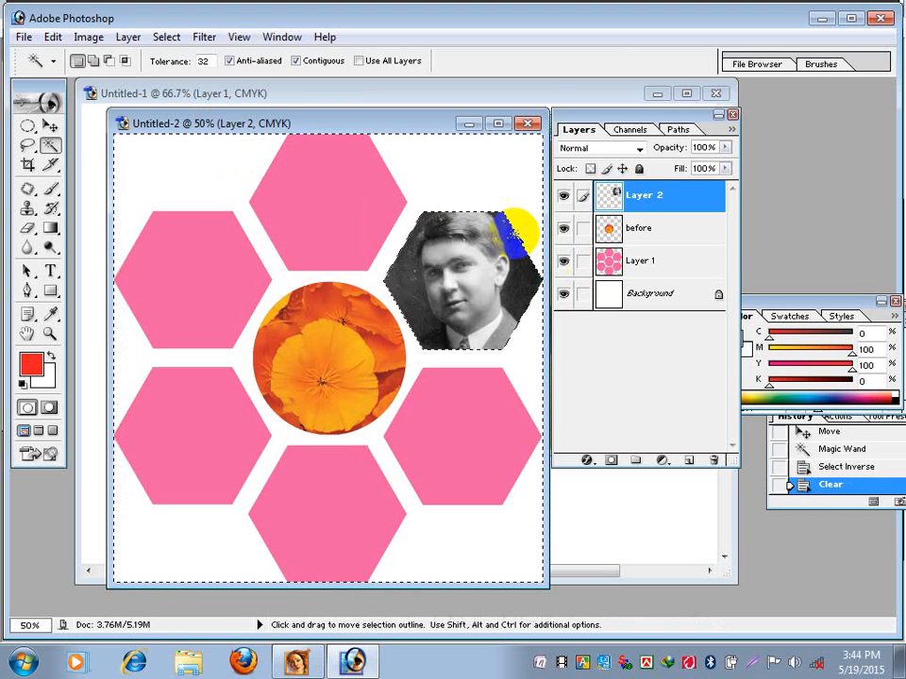
click(29, 124)
click(127, 159)
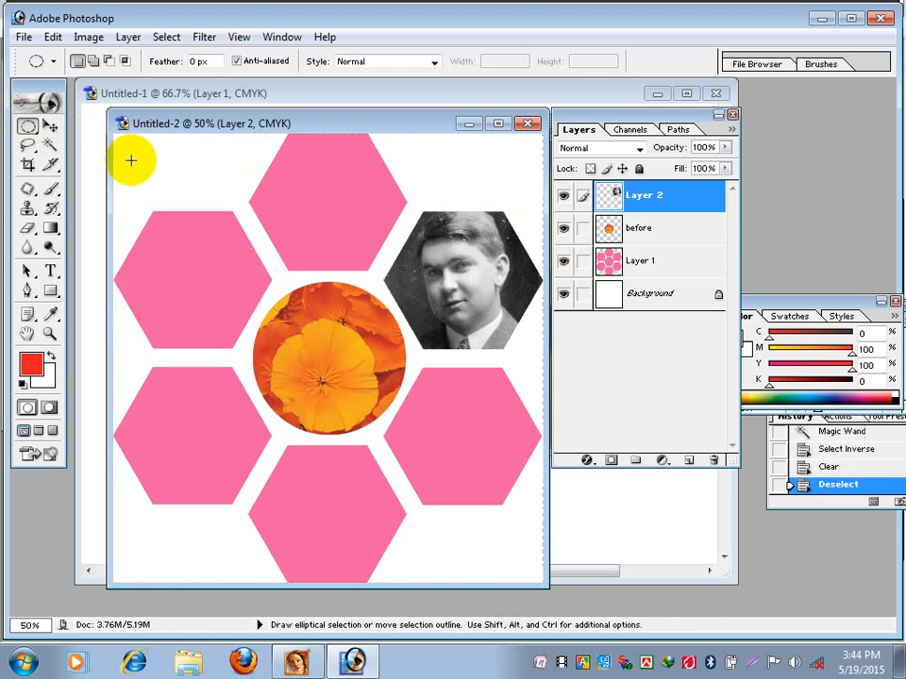
Step: Open Pasta.jpg from the Samples folder and copy the pasta photo into Untitled-2, placed over the lower part of the flower
click(24, 38)
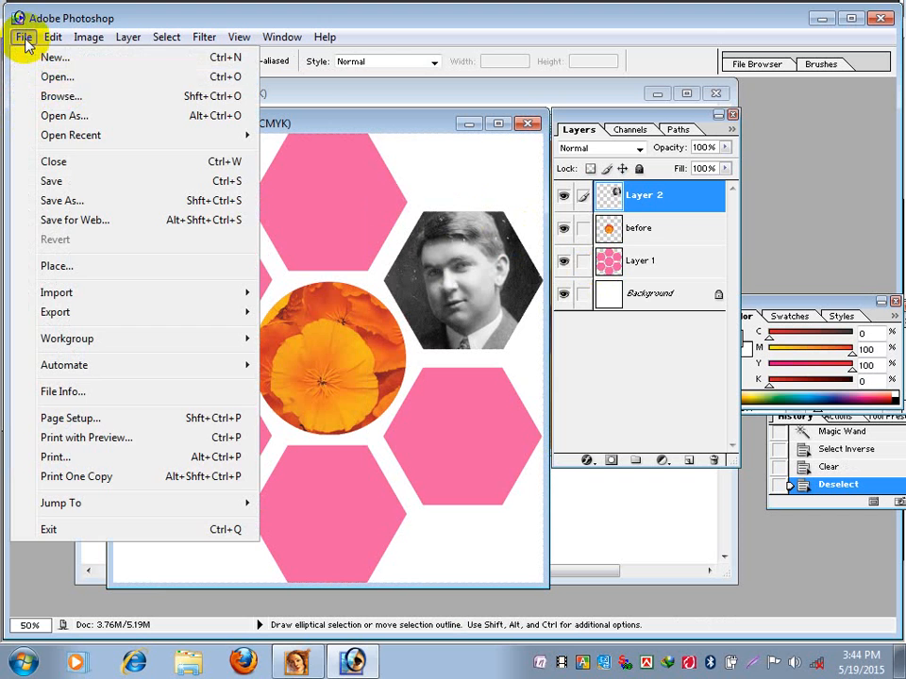
click(58, 77)
click(448, 355)
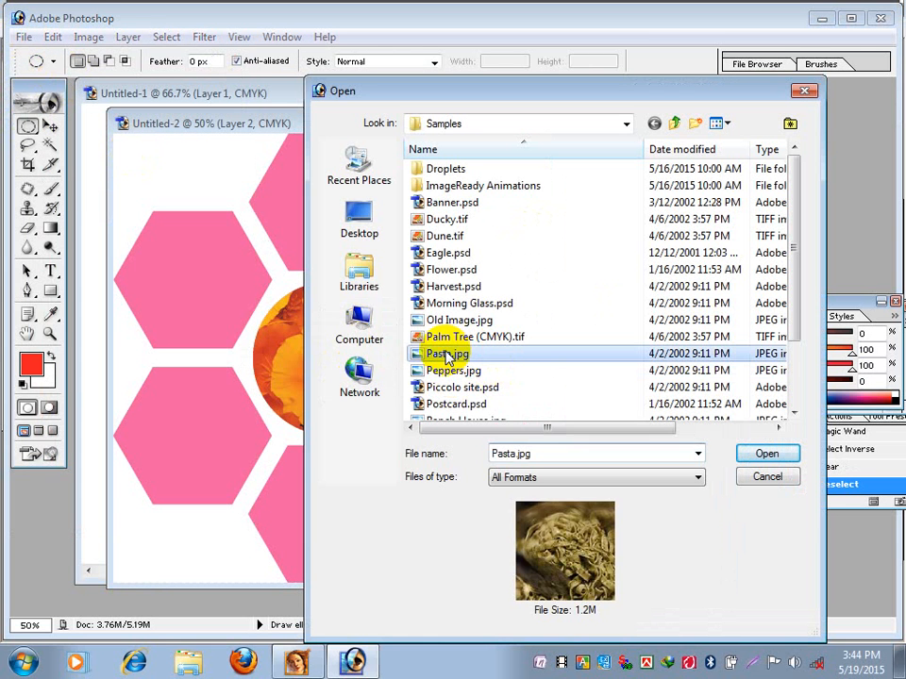
click(767, 454)
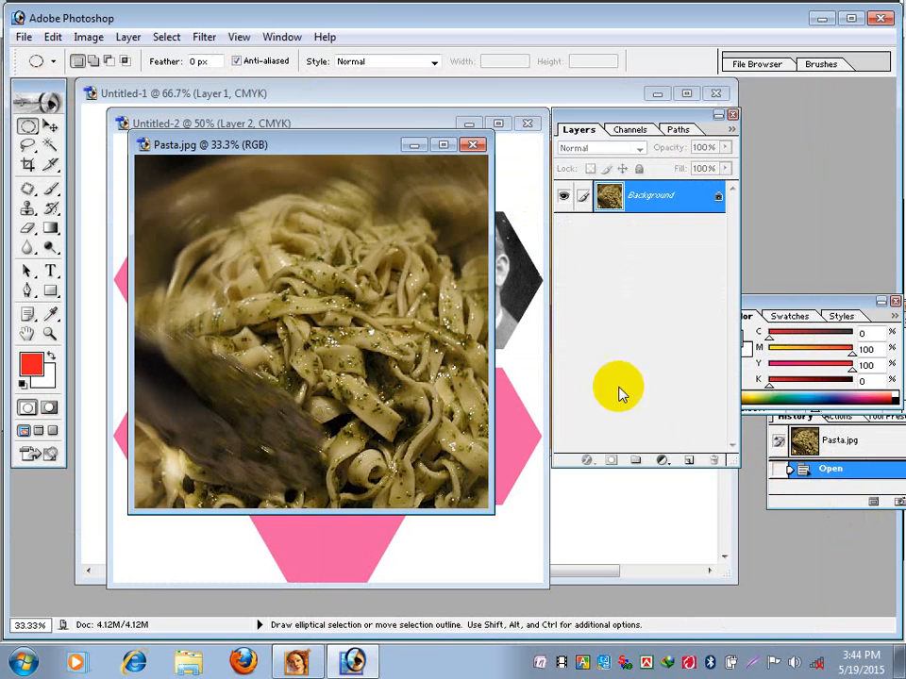
click(50, 126)
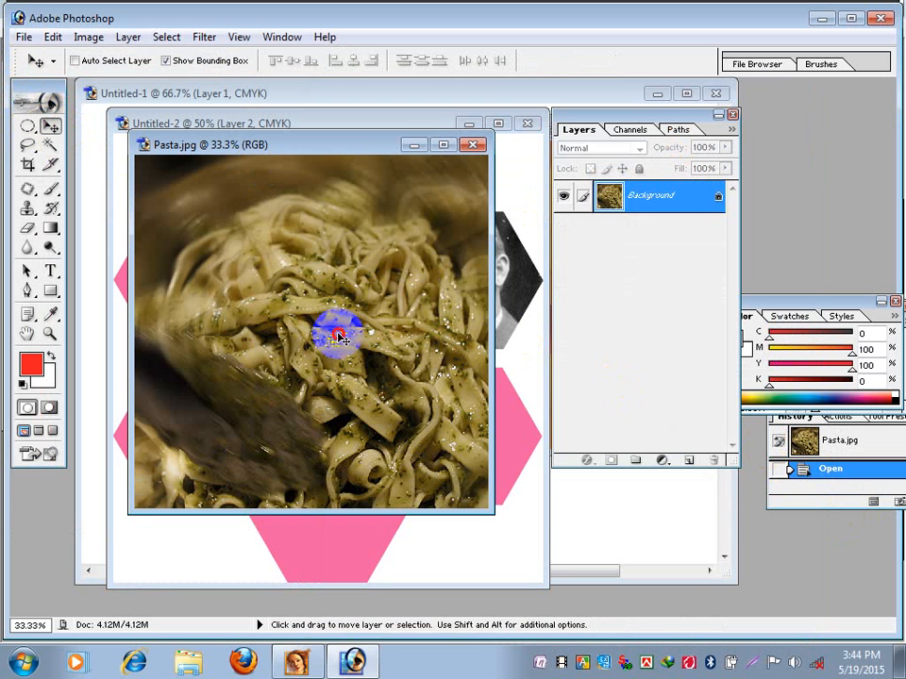
drag(334, 326, 356, 348)
drag(310, 279, 244, 251)
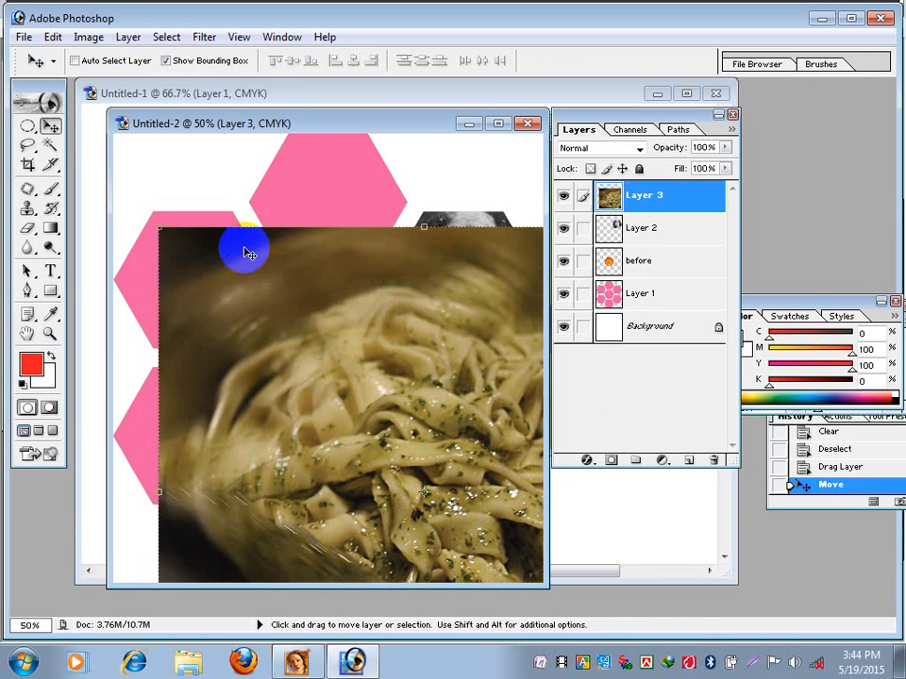
Step: Scale the pasta layer to about 62.5% width and 47.2% height, position it over the bottom and lower-right hexagons, and apply the transformation
drag(157, 230, 362, 510)
drag(449, 546, 341, 410)
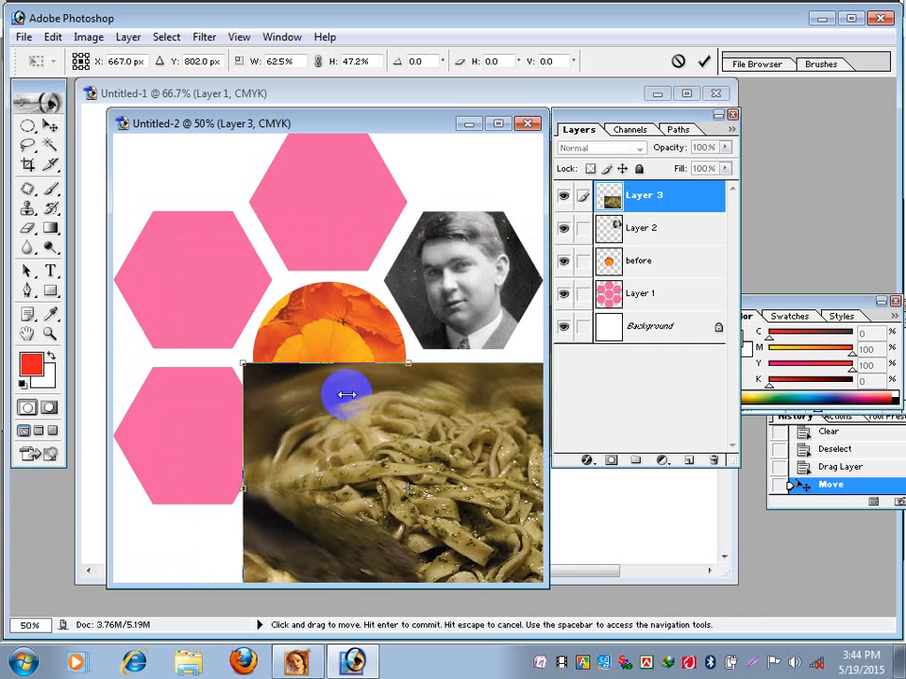
click(43, 142)
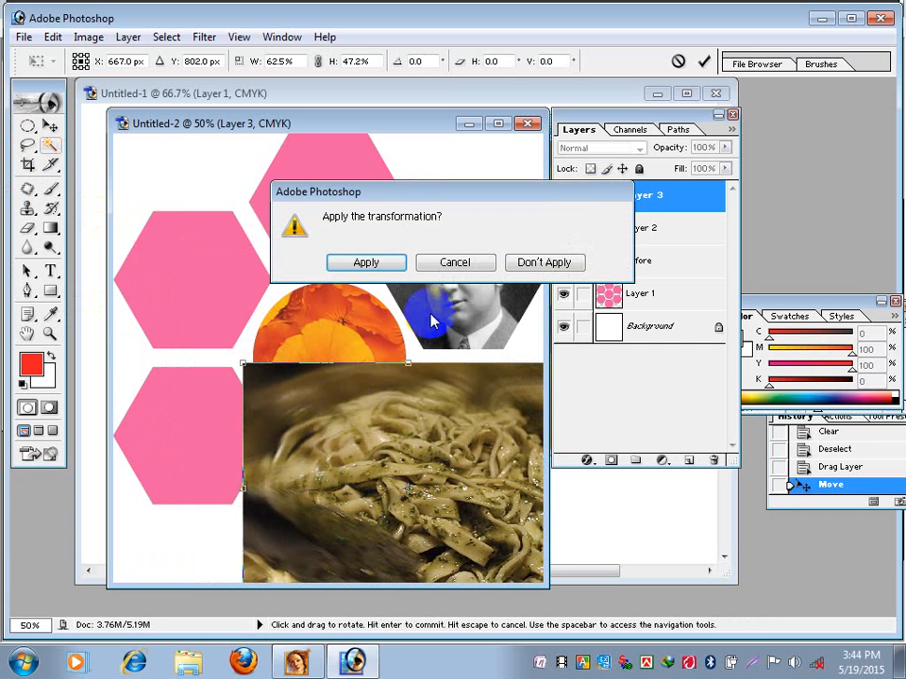
click(363, 263)
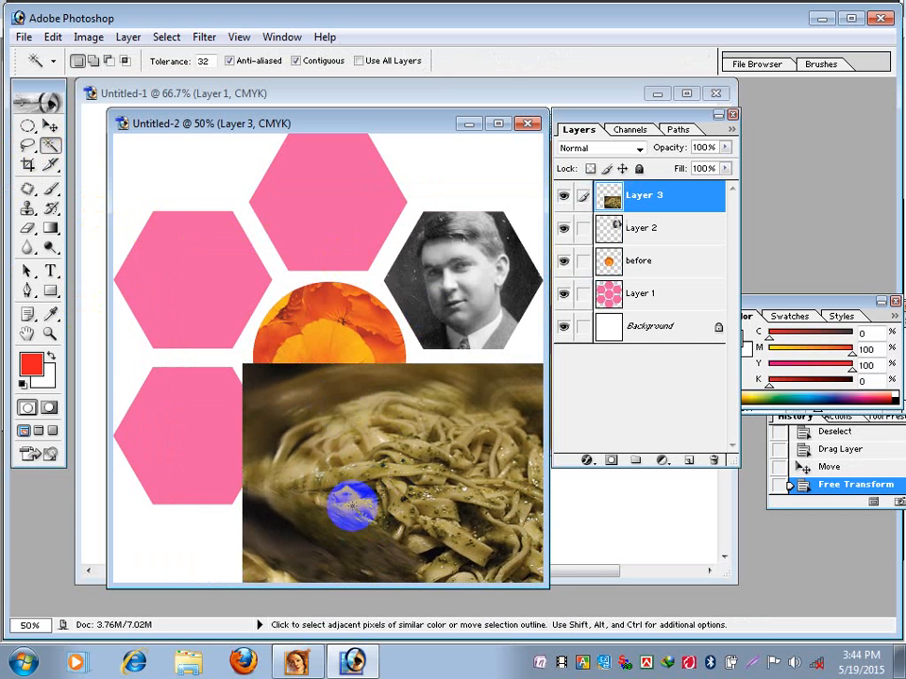
click(350, 506)
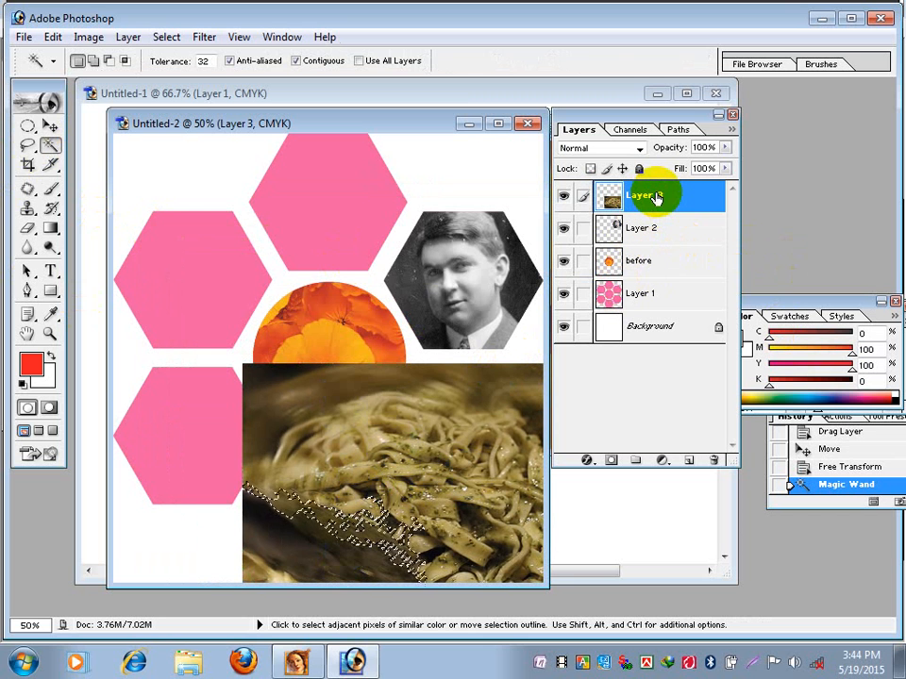
click(28, 127)
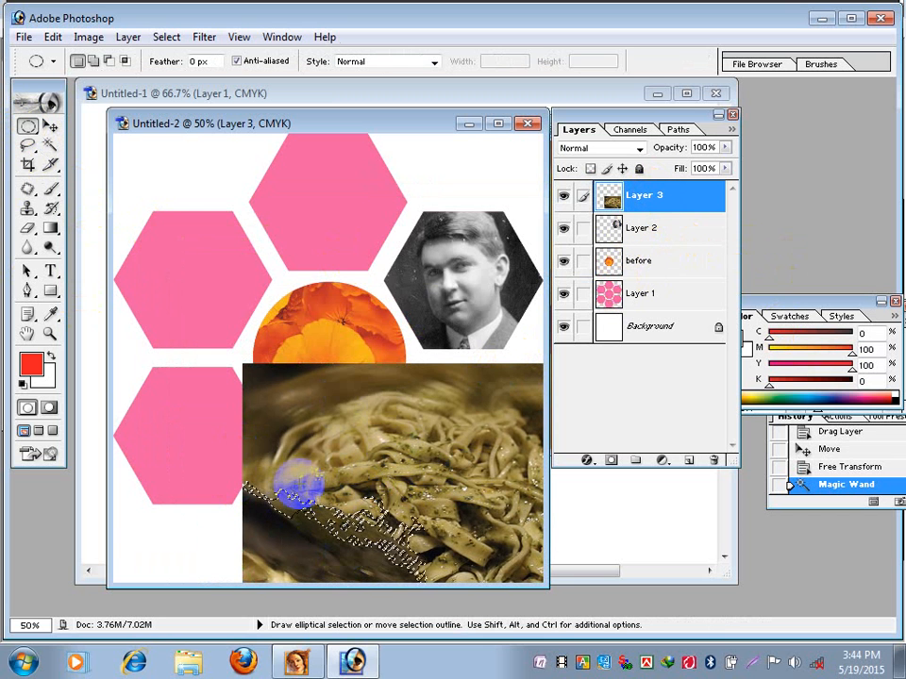
click(299, 434)
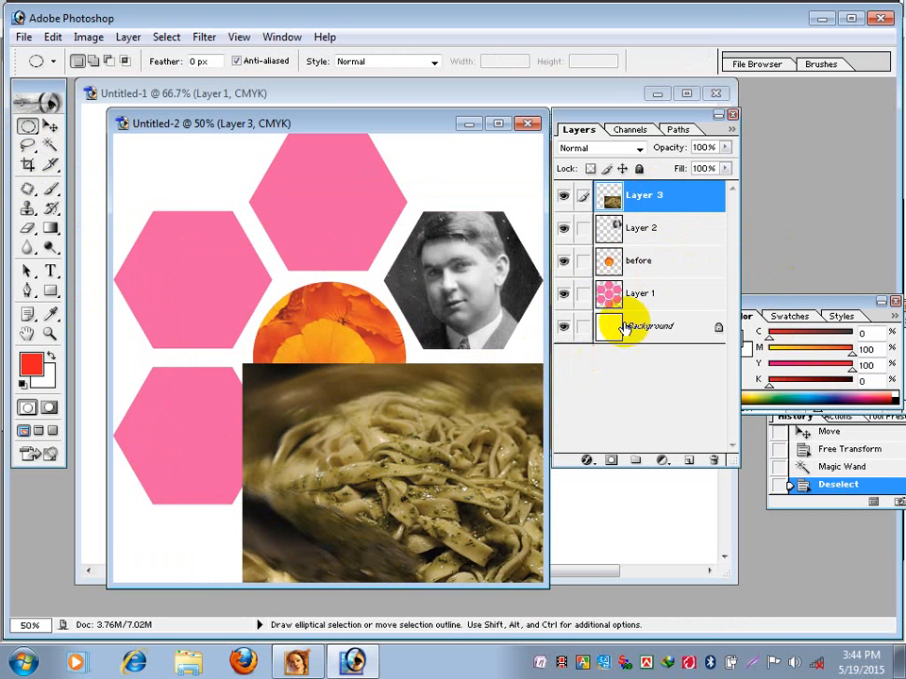
Step: Select both the bottom and lower-right hexagons of Layer 1 with the Magic Wand, beneath the pasta photo
click(672, 297)
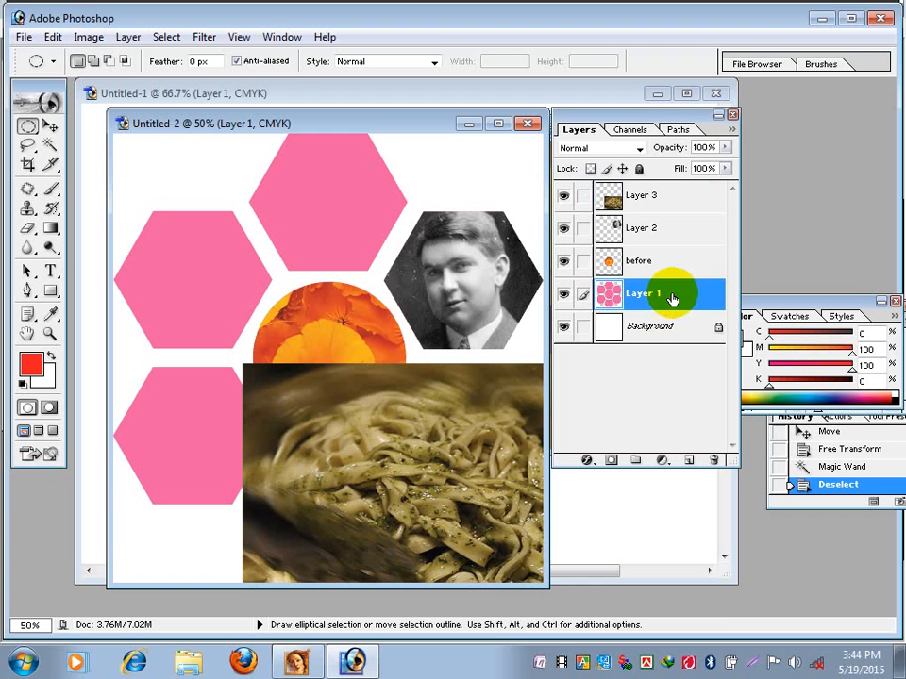
click(51, 147)
click(342, 546)
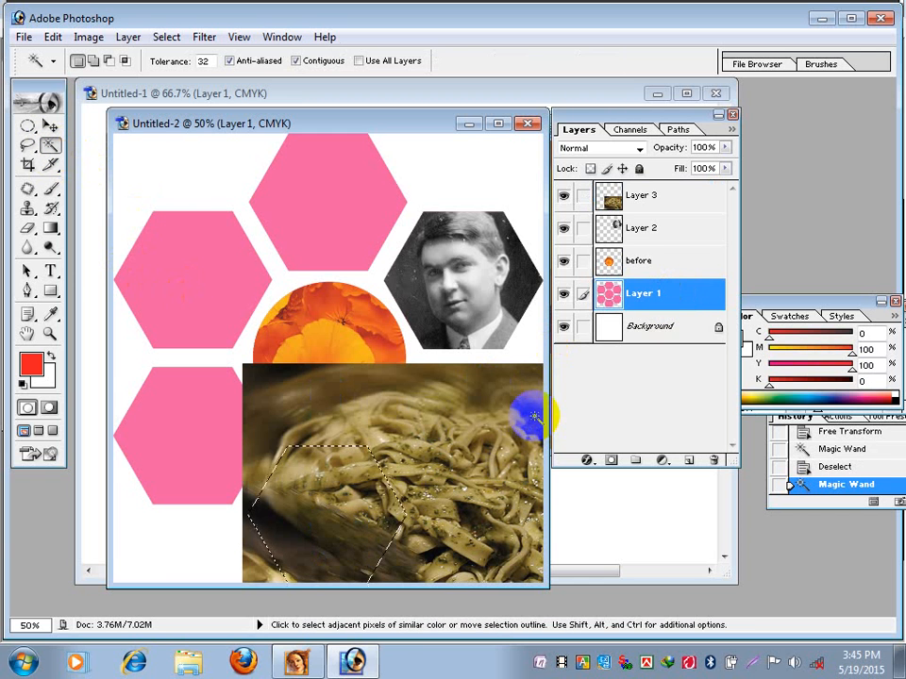
key(shift)
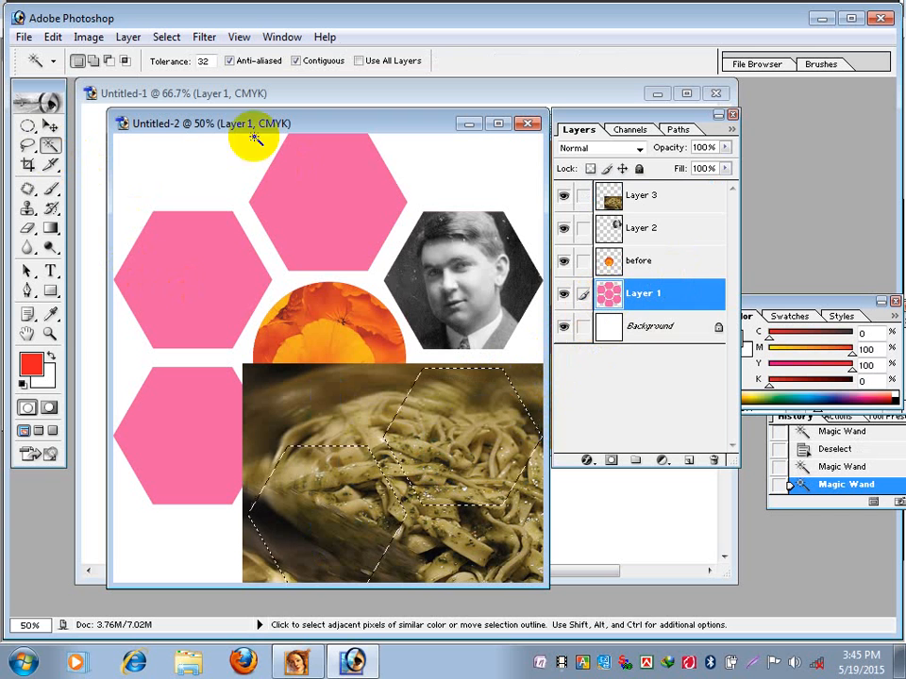
Step: On Layer 3, invert the two-hexagon selection, delete the pasta photo outside the hexagons, and deselect
click(649, 194)
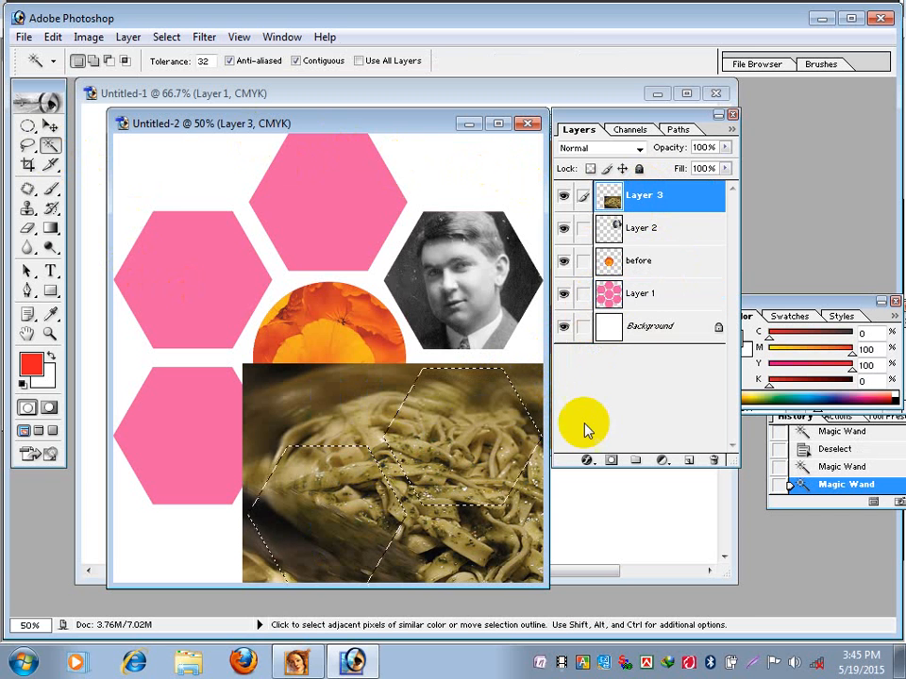
click(162, 37)
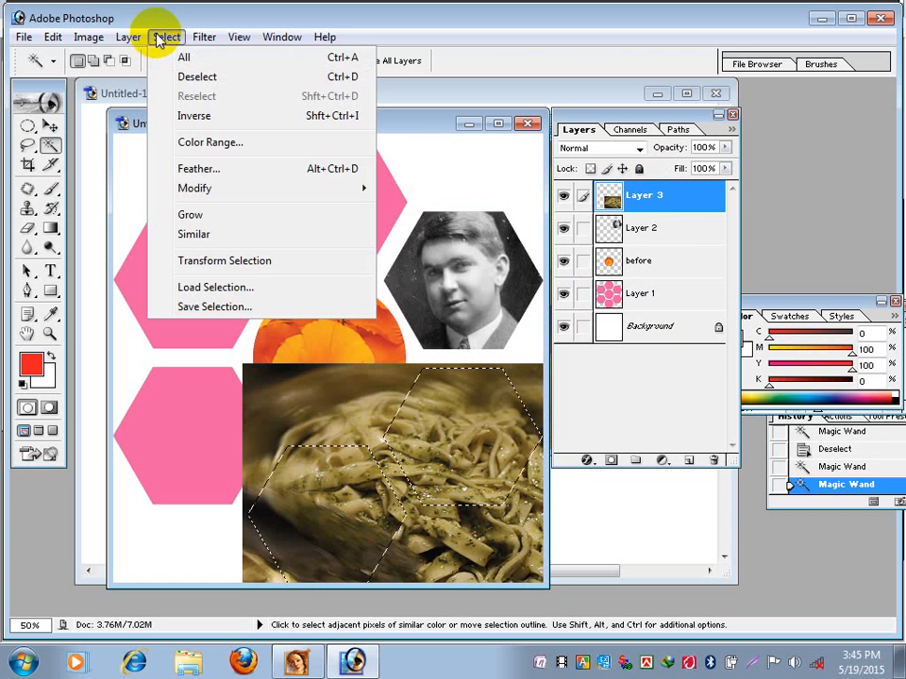
click(203, 121)
key(Delete)
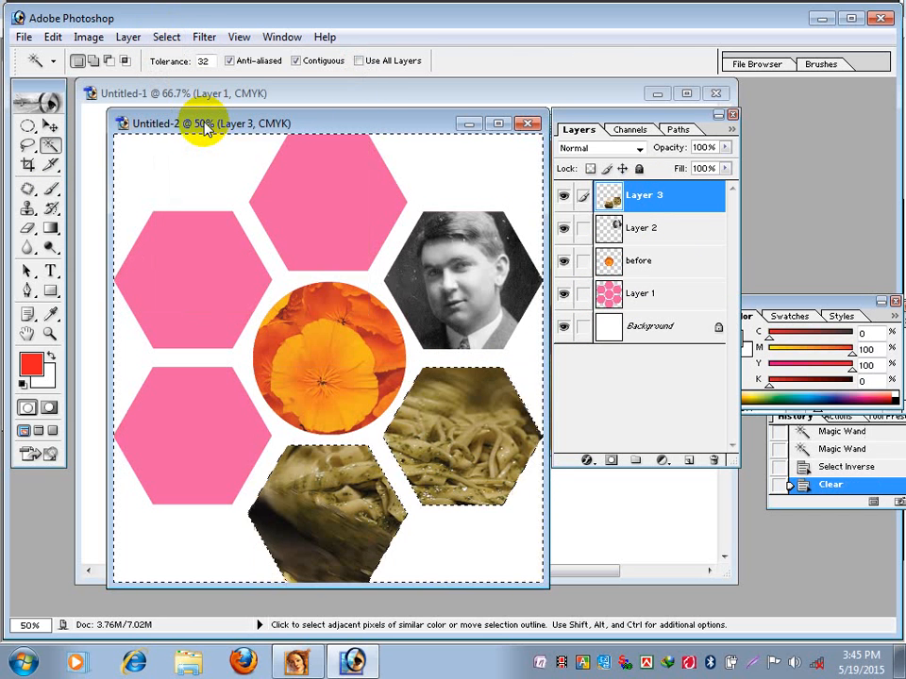
click(28, 126)
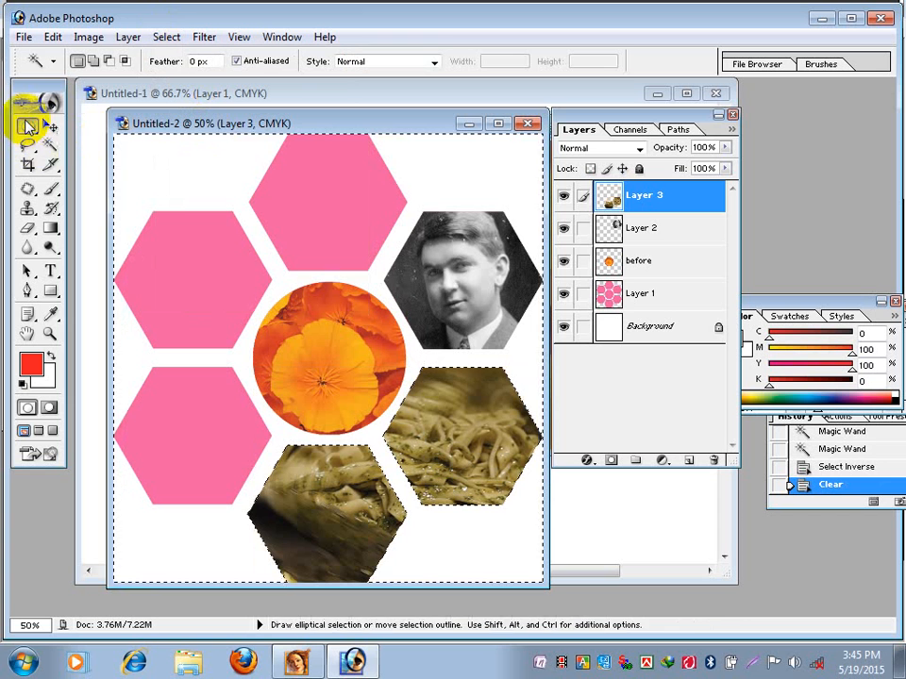
click(191, 157)
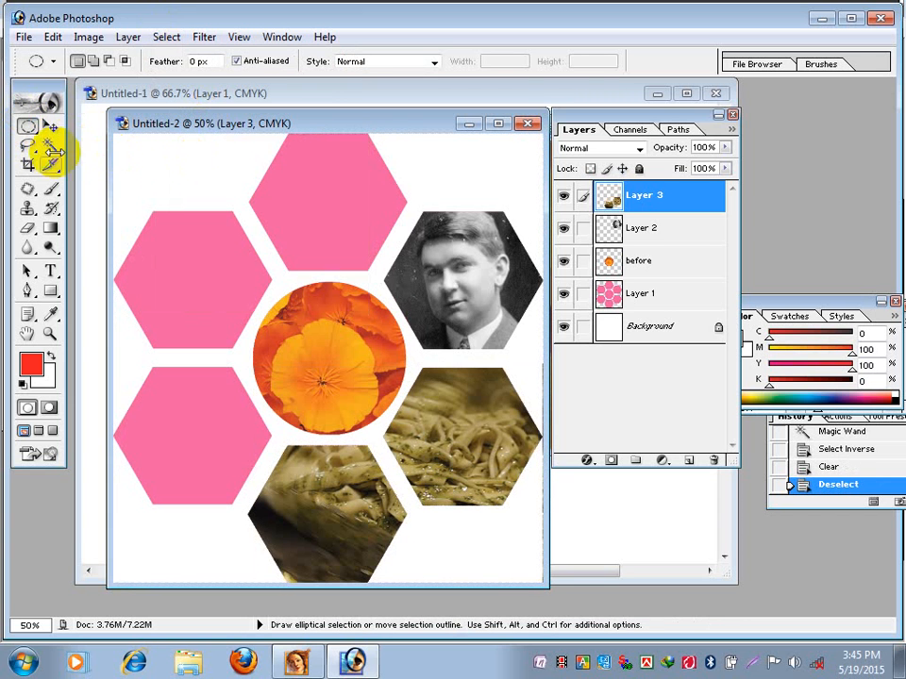
Step: Open the sample image Flower.psd from the Samples folder
click(24, 37)
click(66, 78)
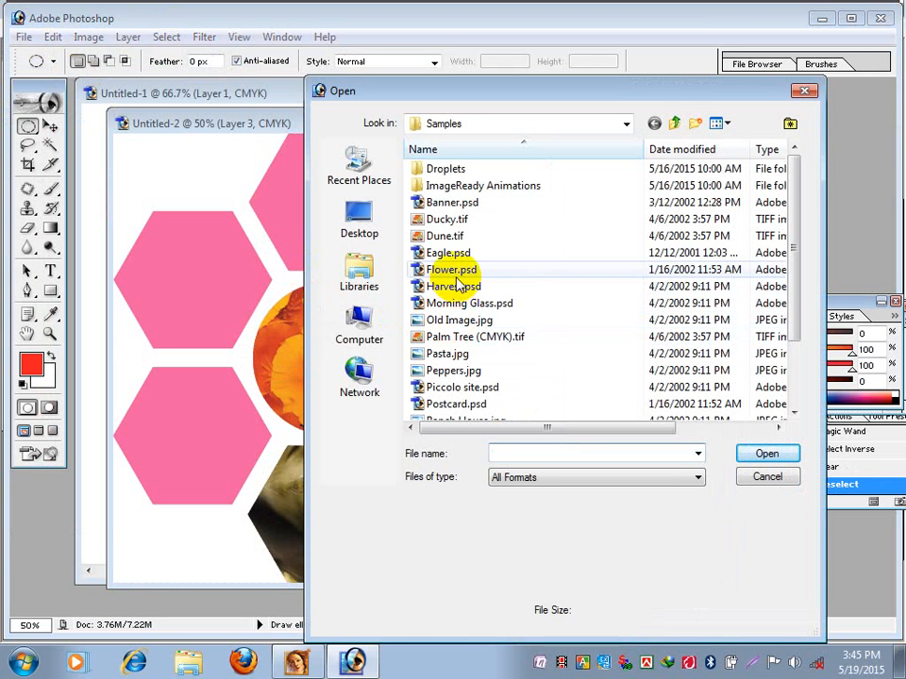
click(451, 270)
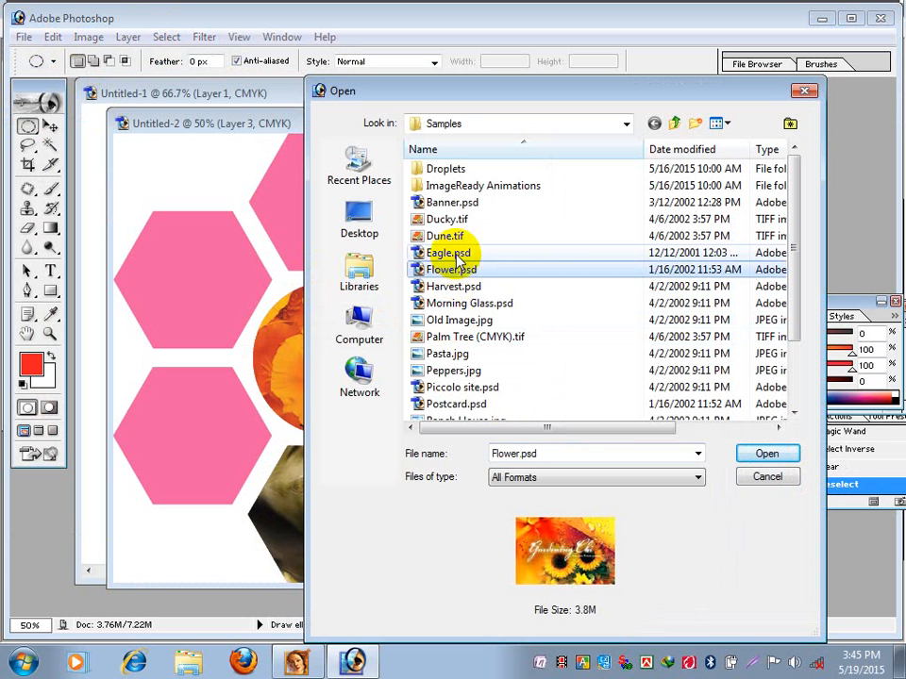
click(765, 453)
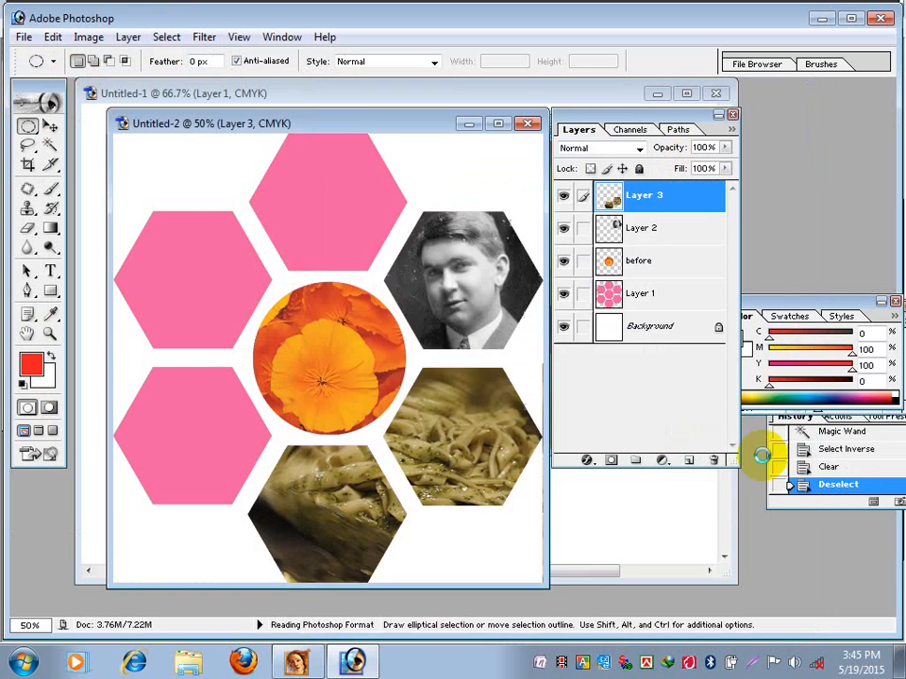
Step: Copy the flower background layer from Flower.psd into Untitled-2 and position it over the topmost hexagon
drag(375, 155, 508, 380)
click(49, 125)
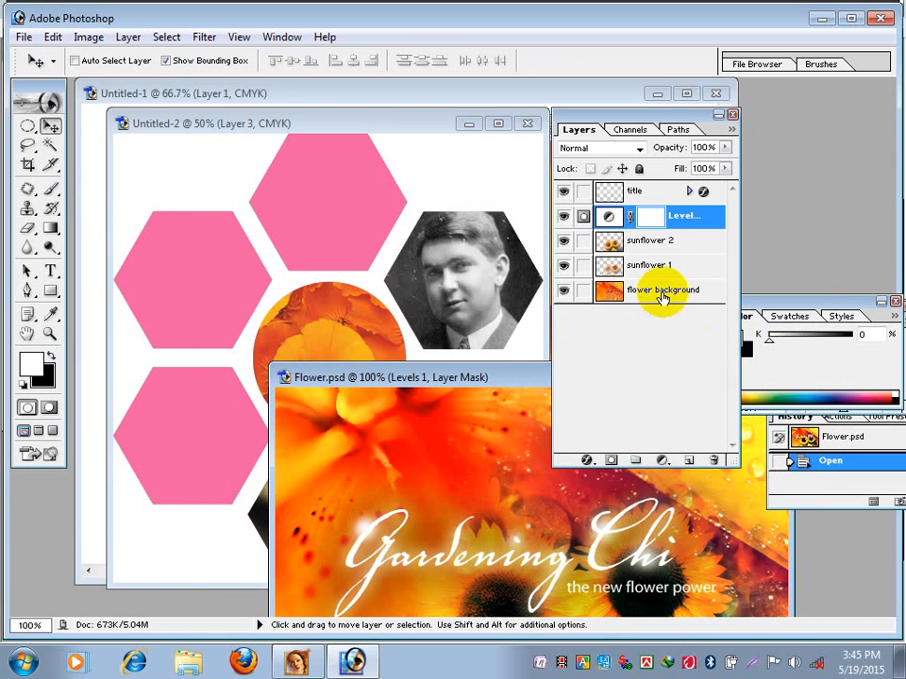
drag(663, 298, 315, 340)
drag(311, 377, 324, 308)
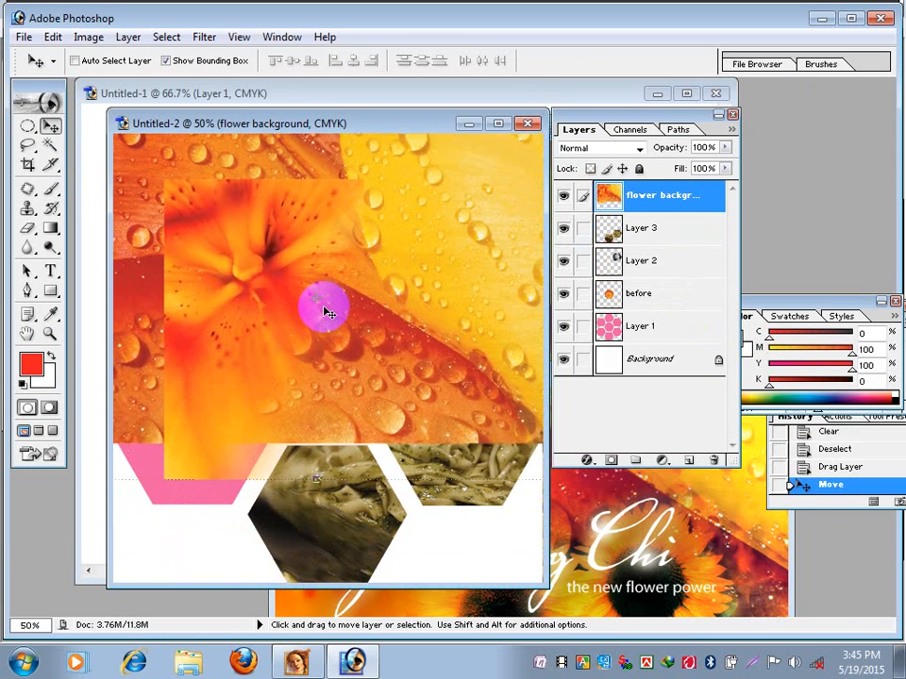
Step: Select the topmost hexagon on Layer 1 with the Magic Wand, clear the flower background layer outside it, and deselect
click(647, 327)
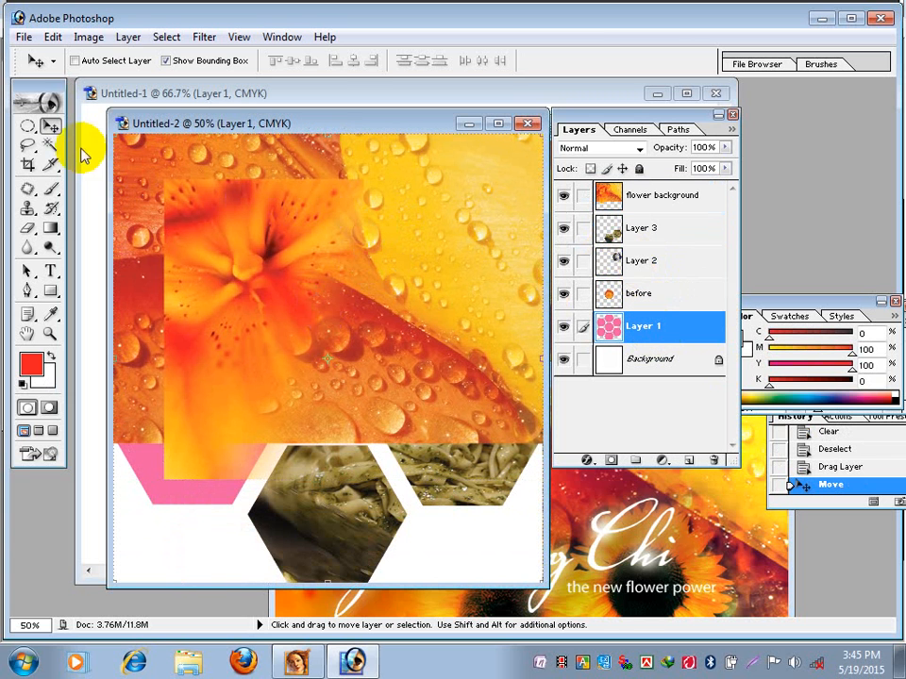
click(50, 144)
click(279, 193)
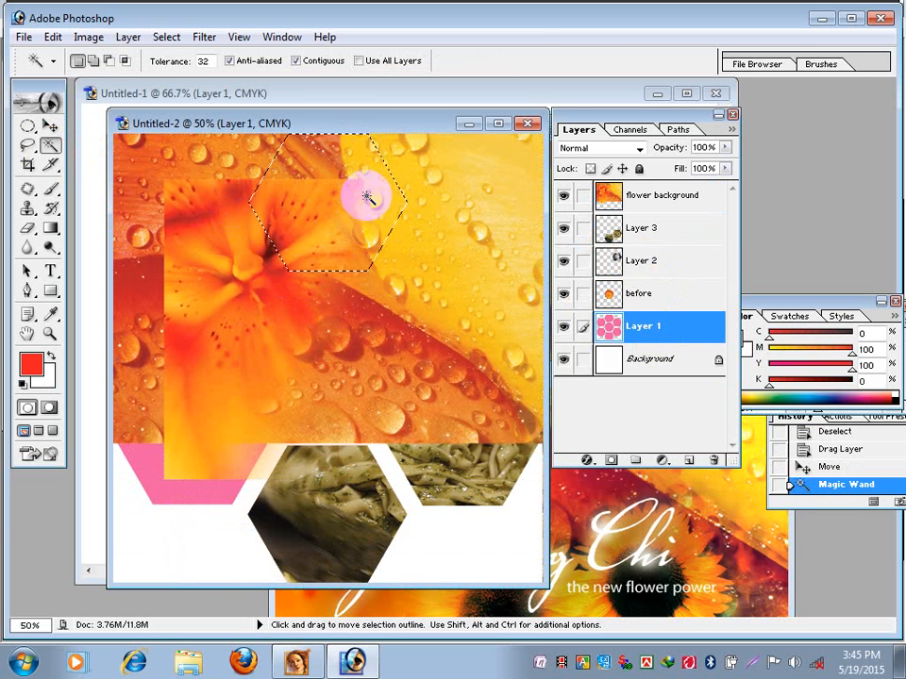
click(660, 196)
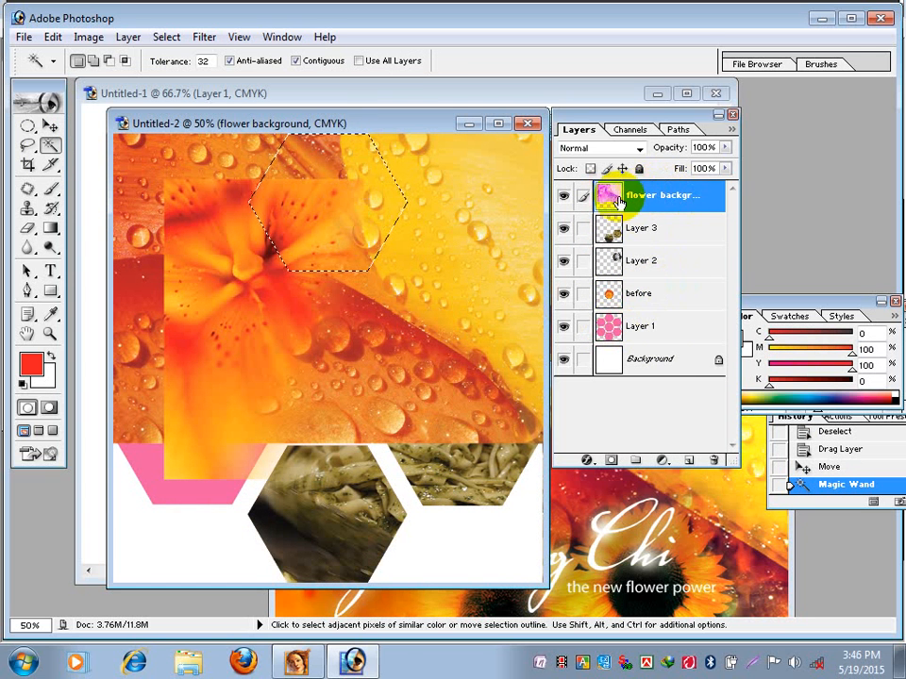
click(166, 37)
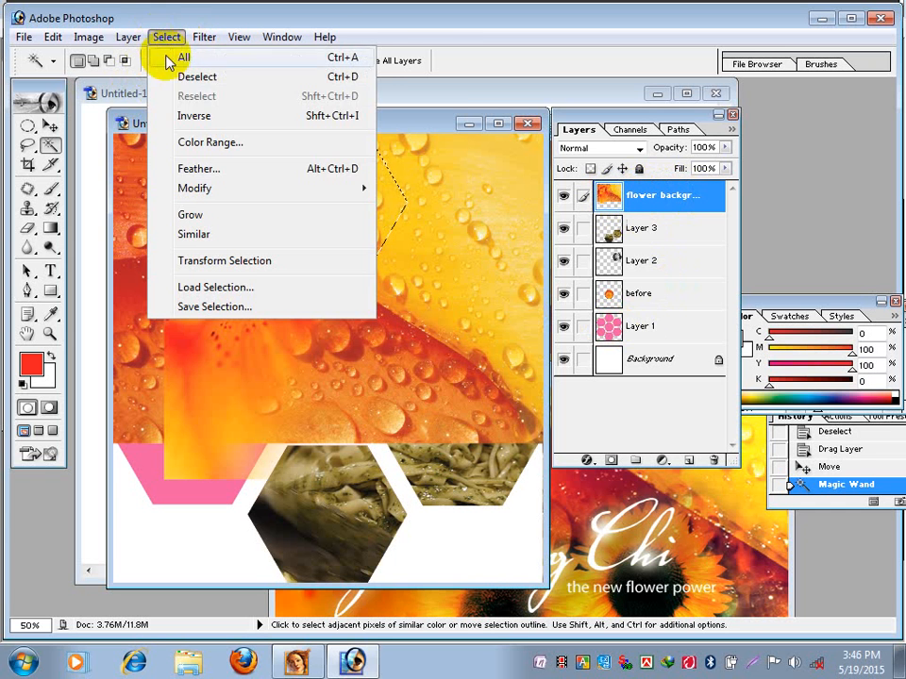
click(225, 115)
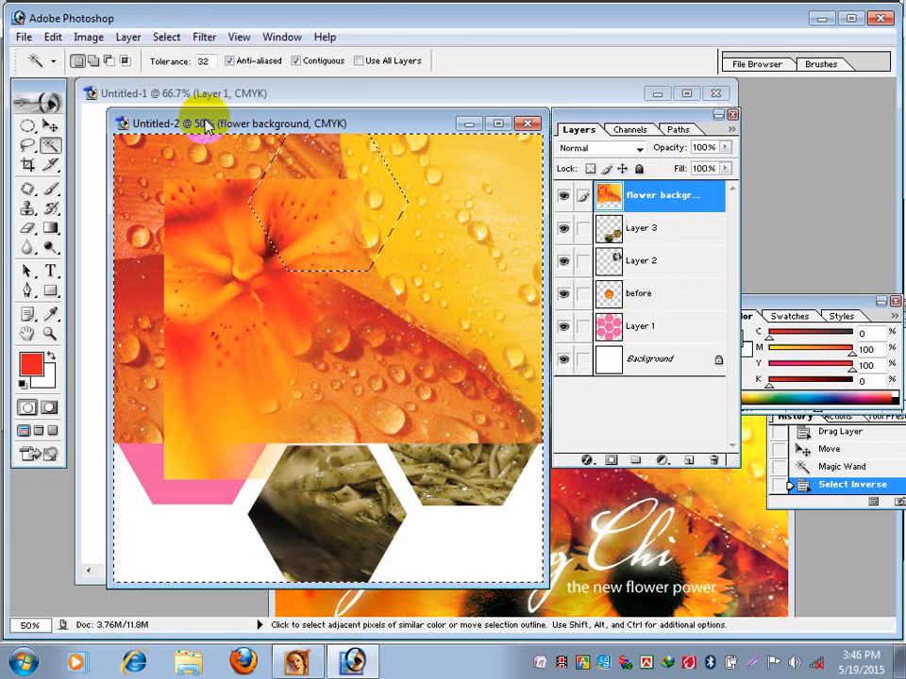
key(Delete)
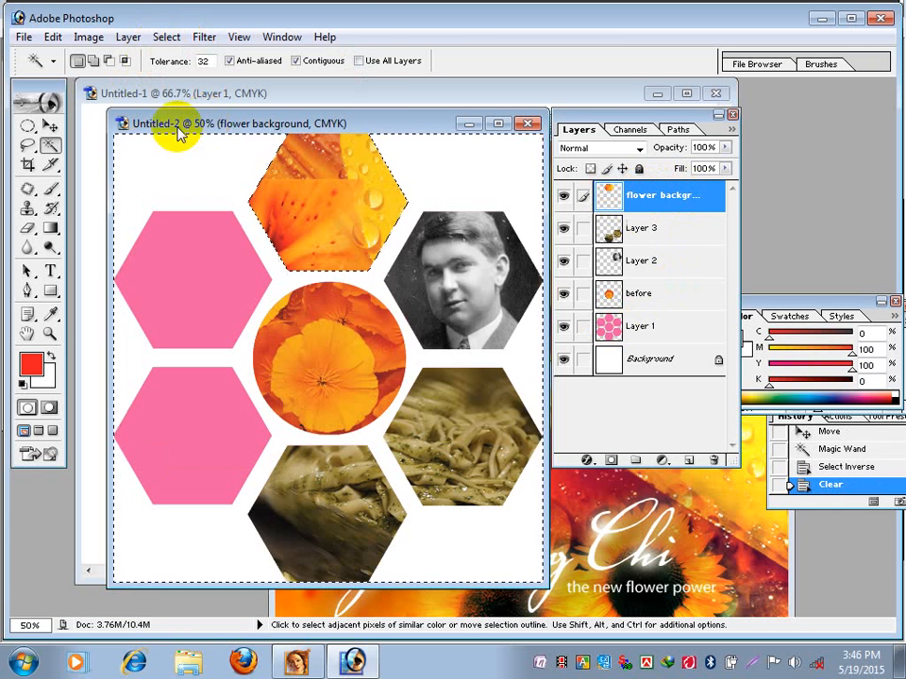
click(28, 127)
click(150, 162)
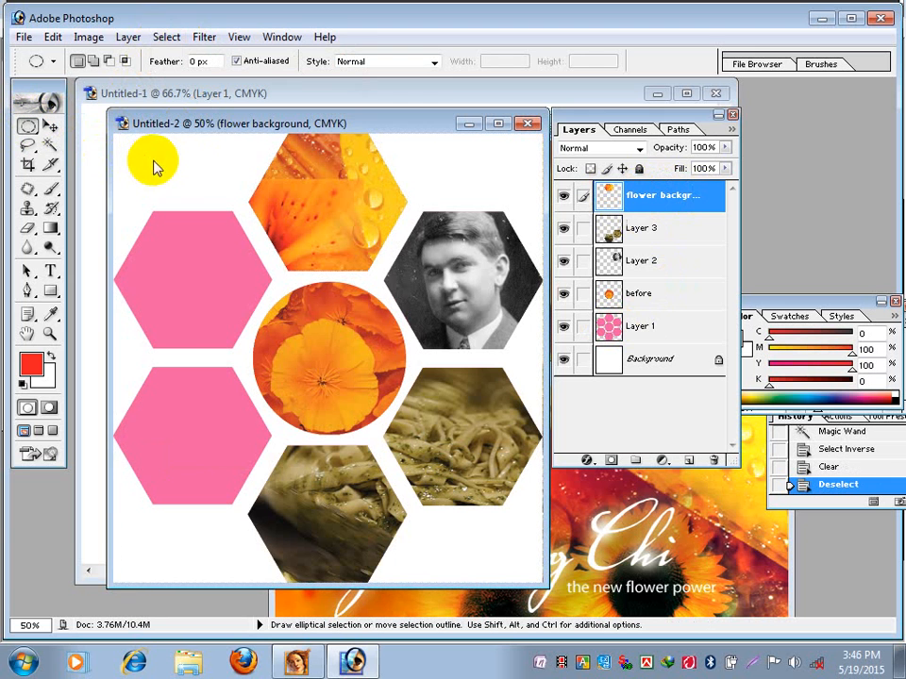
Step: Open the image Palm Tree (CMYK).tif from the Samples folder
click(23, 37)
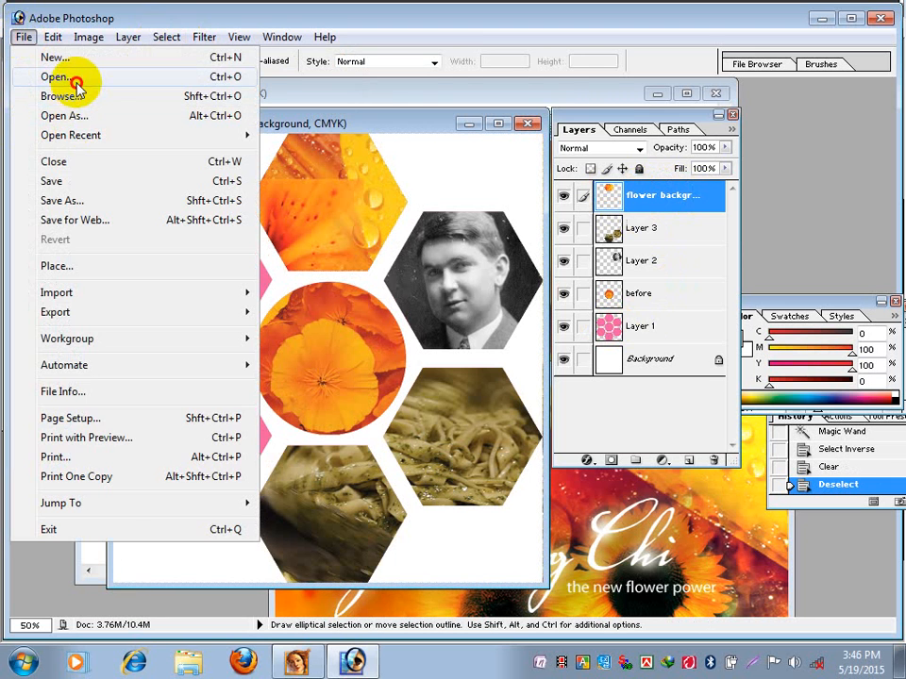
click(73, 75)
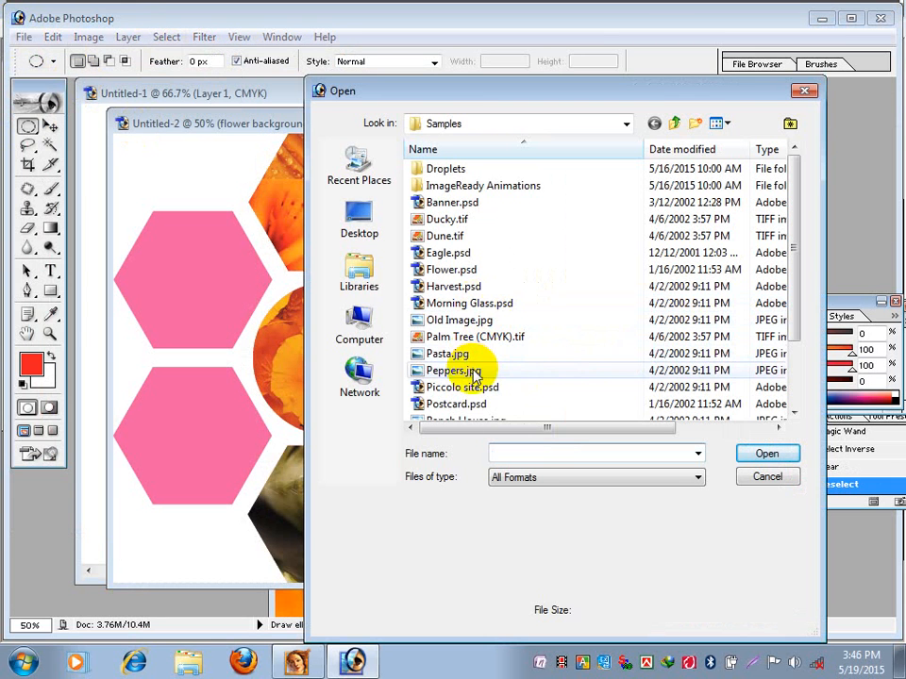
click(462, 340)
click(771, 454)
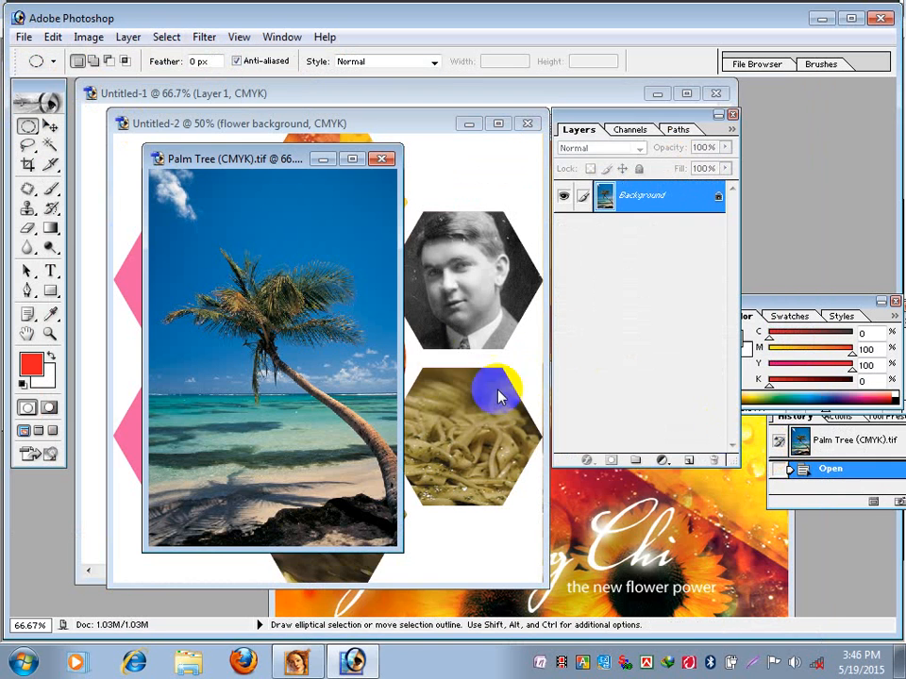
Step: Copy the palm tree image into Untitled-2 over the two left pink hexagons and stretch its height to about 109.7%
click(51, 125)
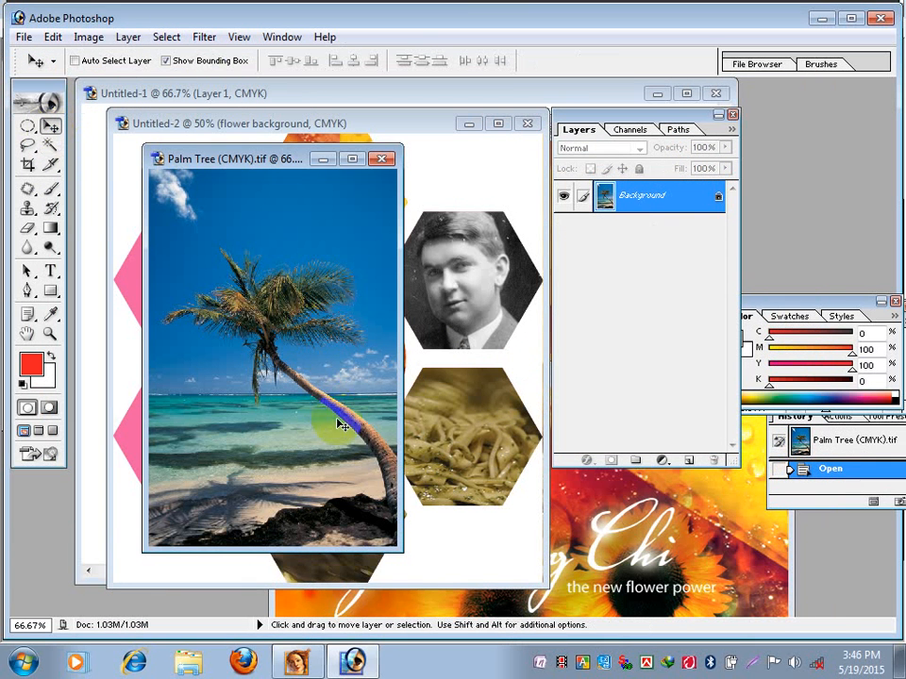
drag(283, 376, 200, 348)
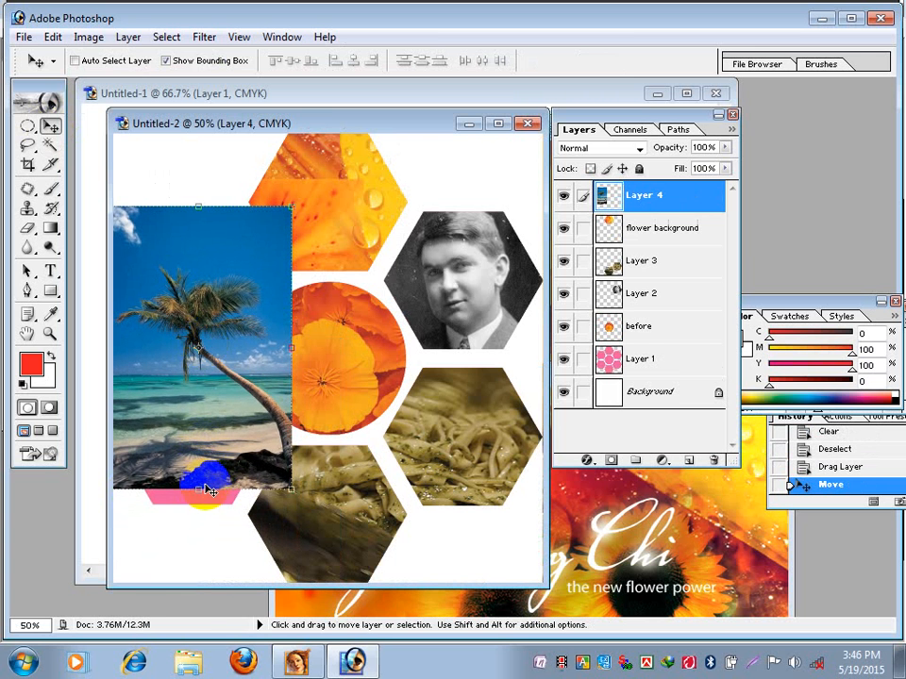
drag(201, 489, 201, 518)
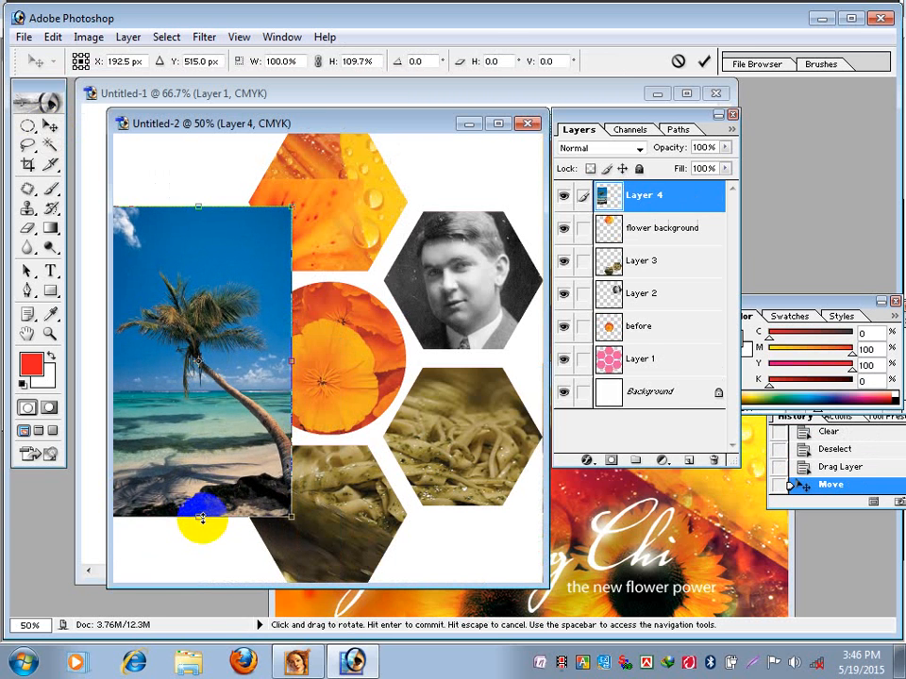
click(47, 129)
click(373, 257)
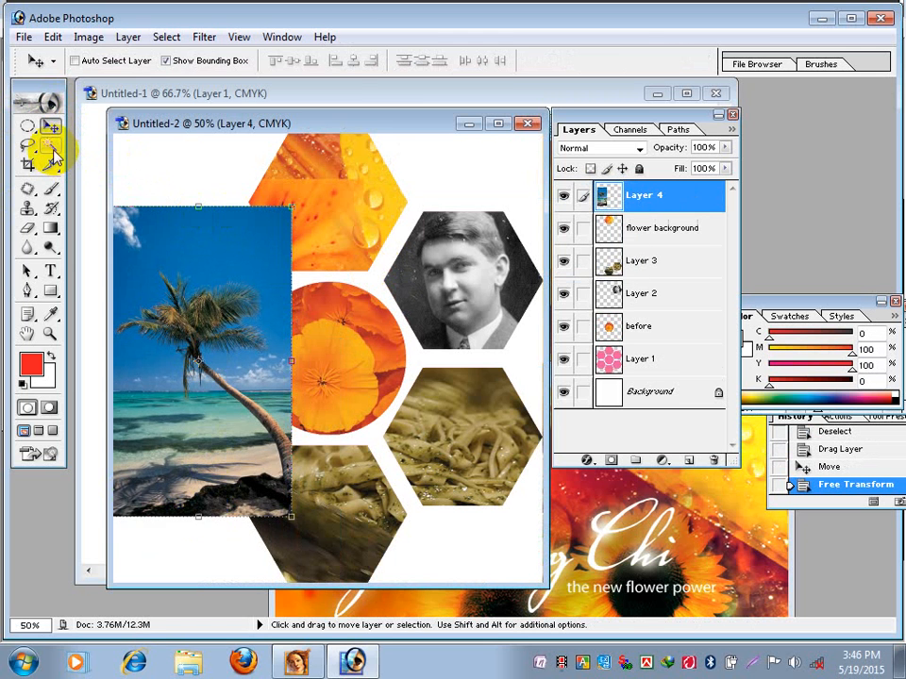
Step: Select both left hexagons on Layer 1 with the Magic Wand and clear the palm tree on Layer 4 outside them
click(50, 148)
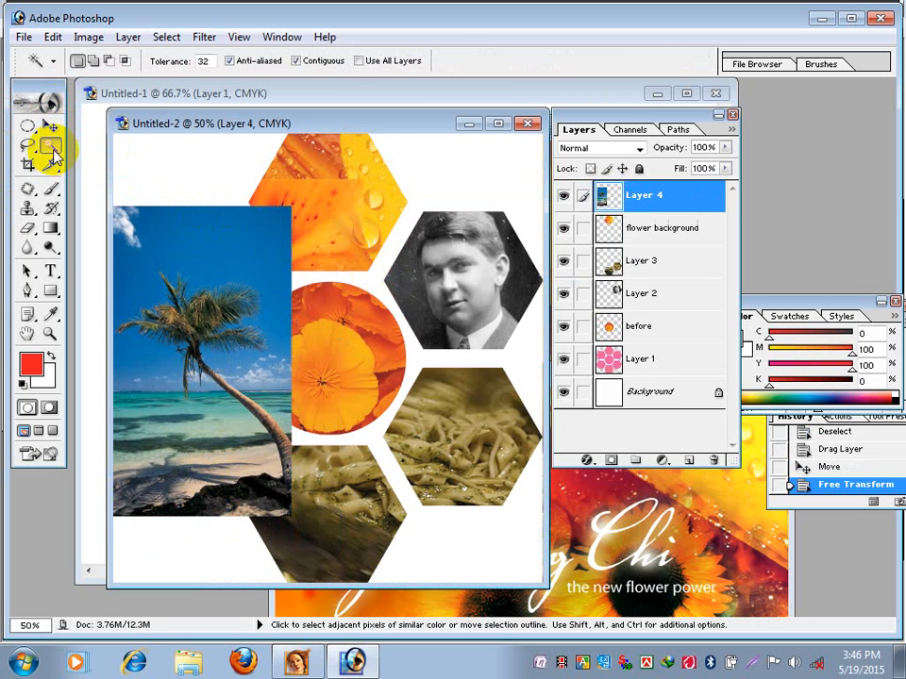
click(650, 360)
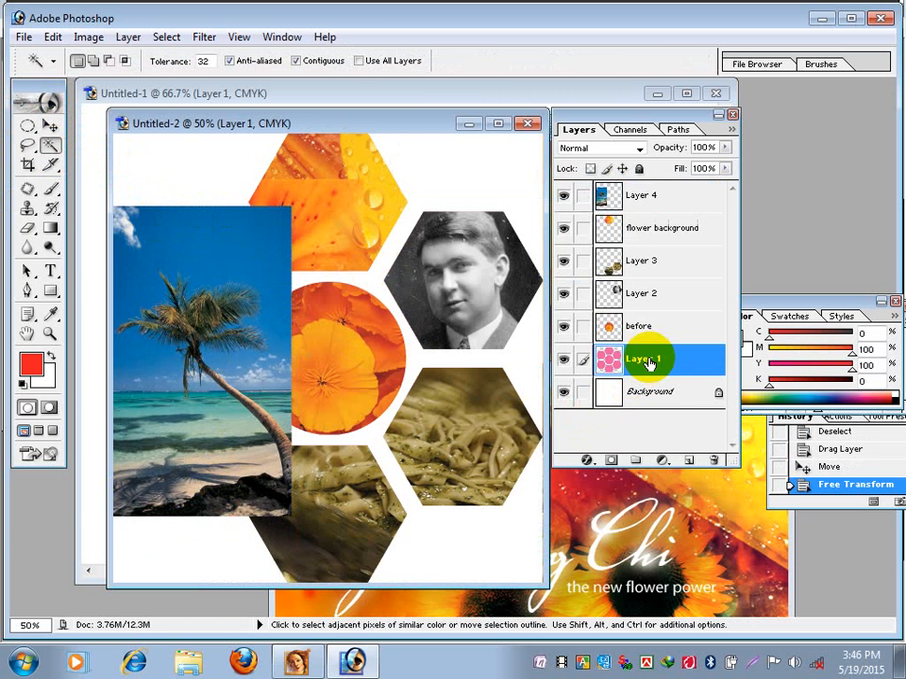
click(186, 253)
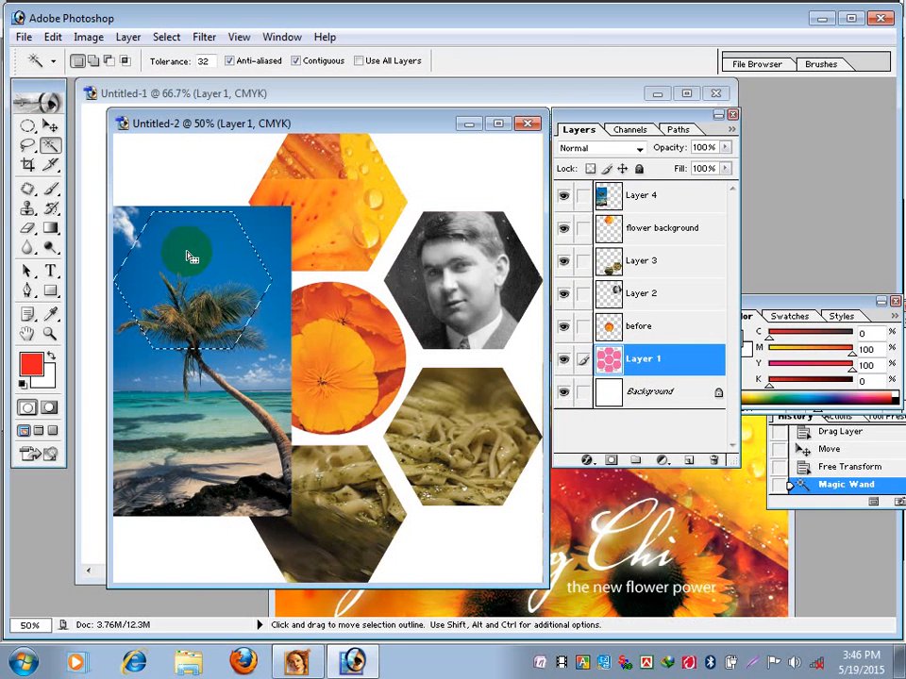
key(shift)
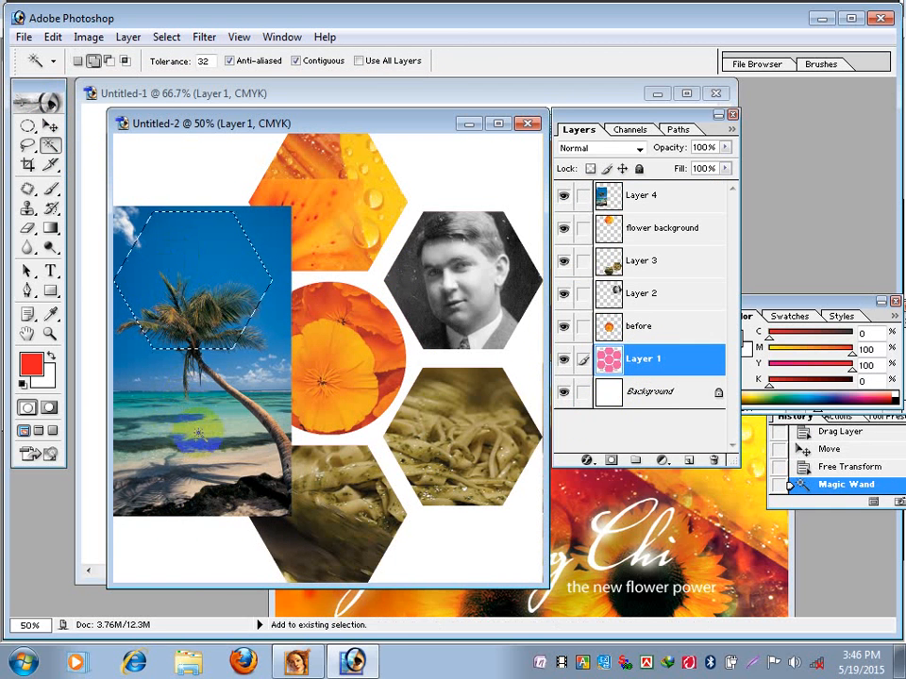
shift+click(186, 442)
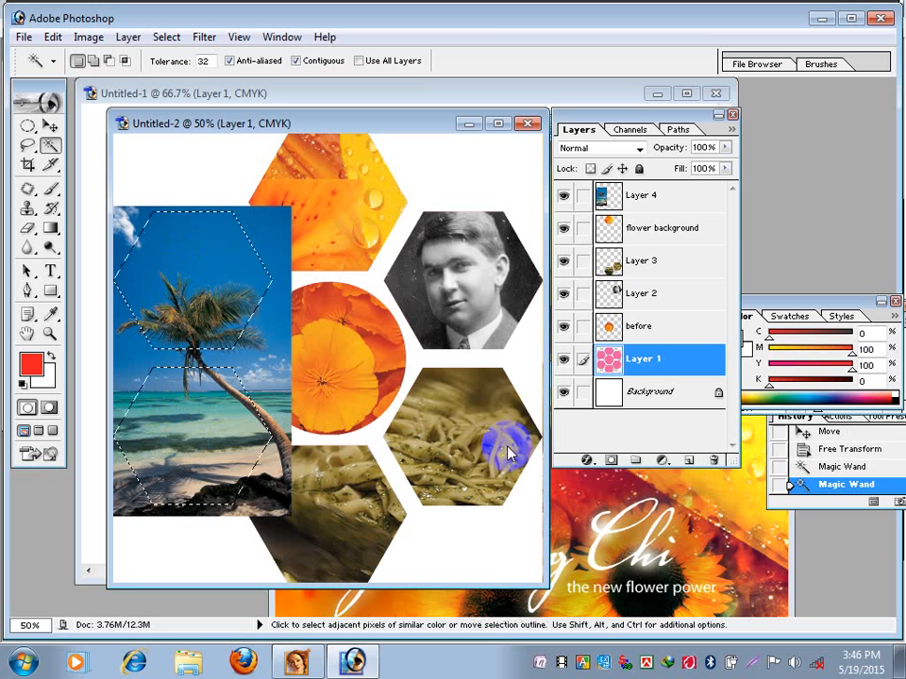
click(657, 194)
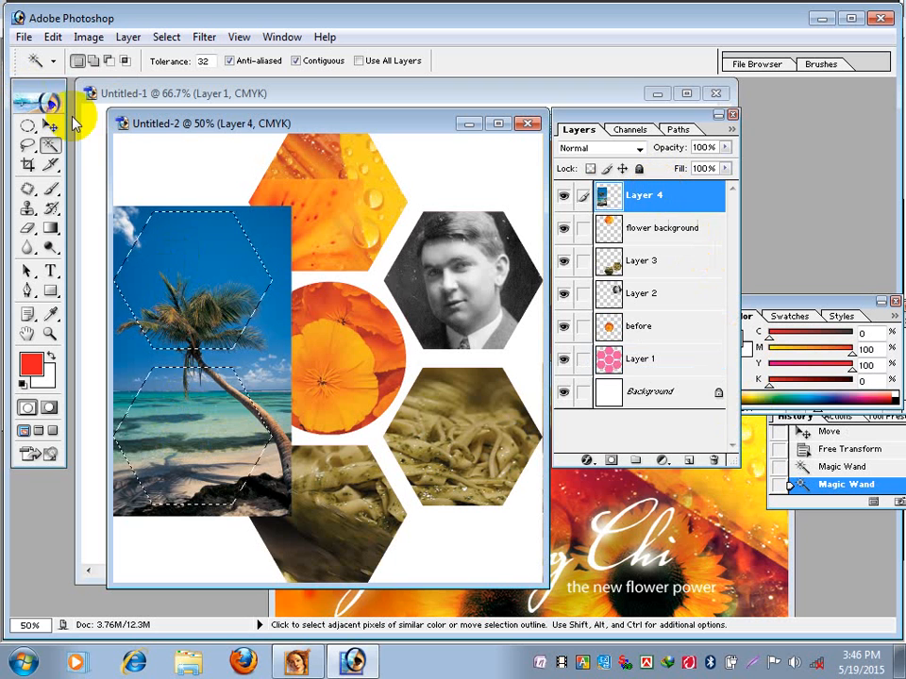
click(170, 38)
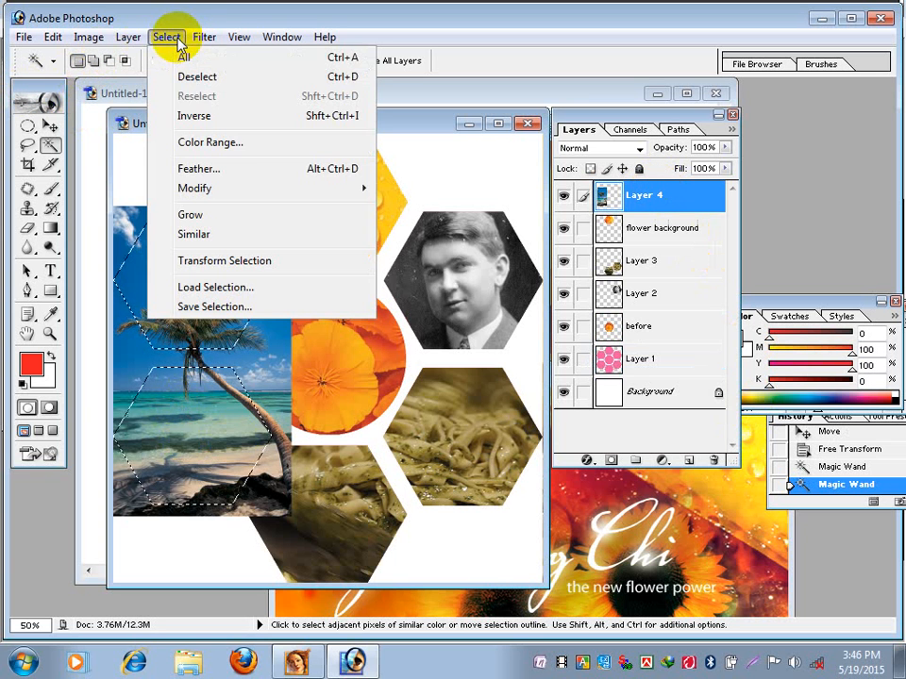
click(194, 116)
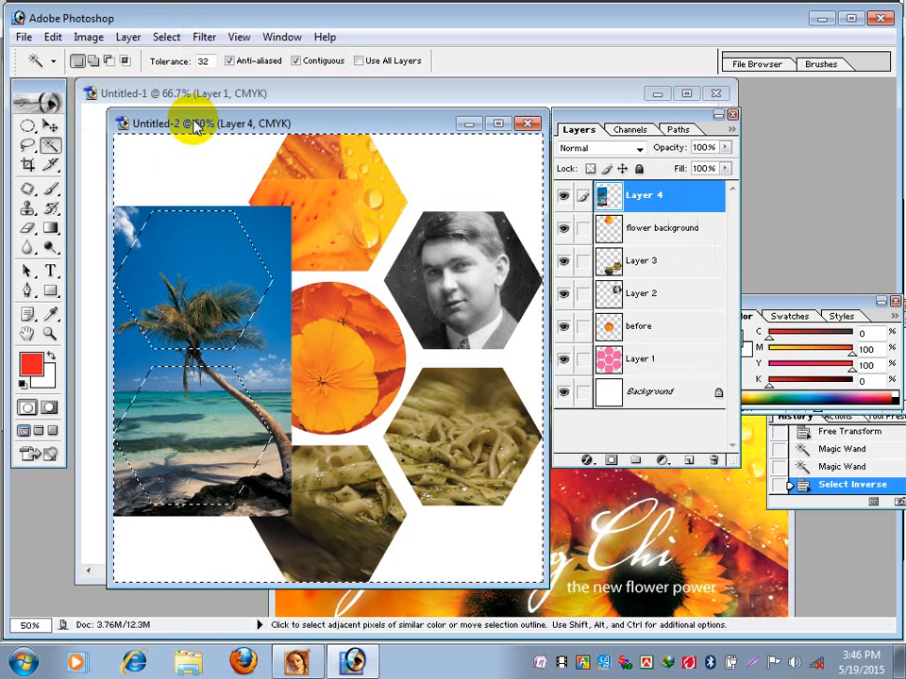
key(Delete)
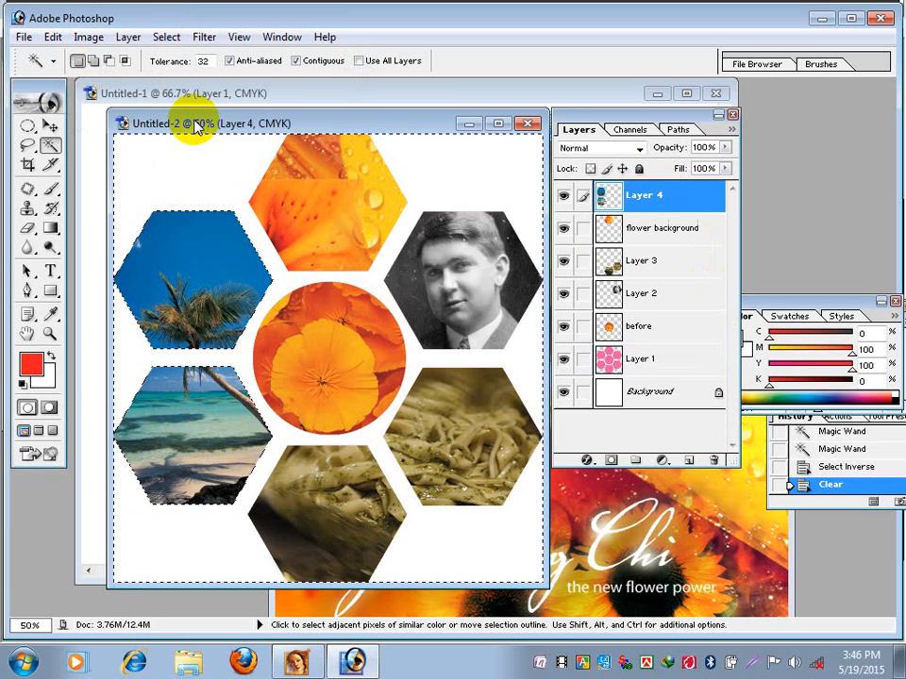
Step: Save the collage as Gr-3.psd in the desktop's Graphics folder, and remove the selection
click(26, 38)
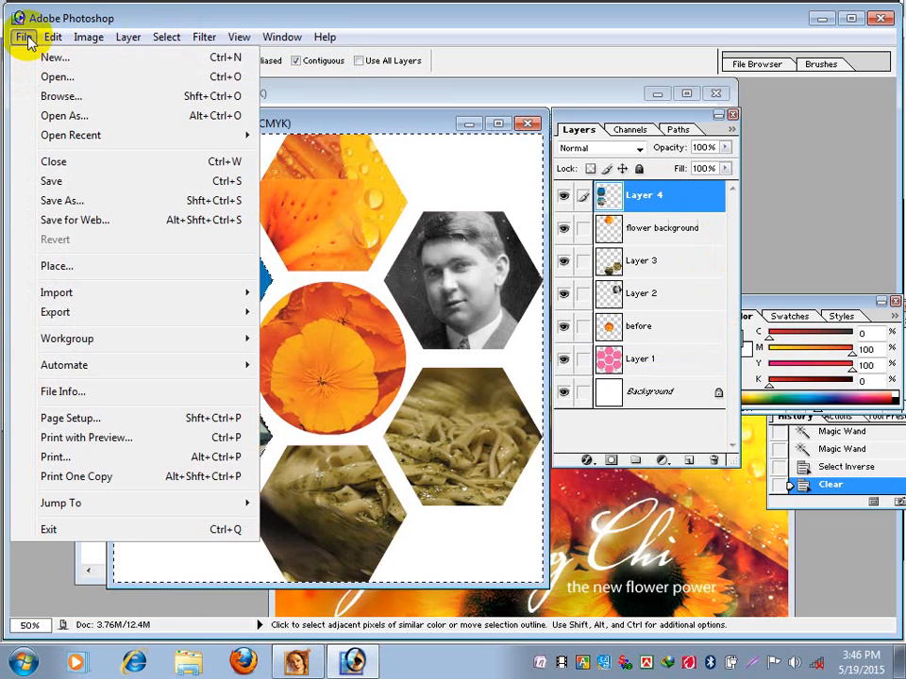
click(70, 182)
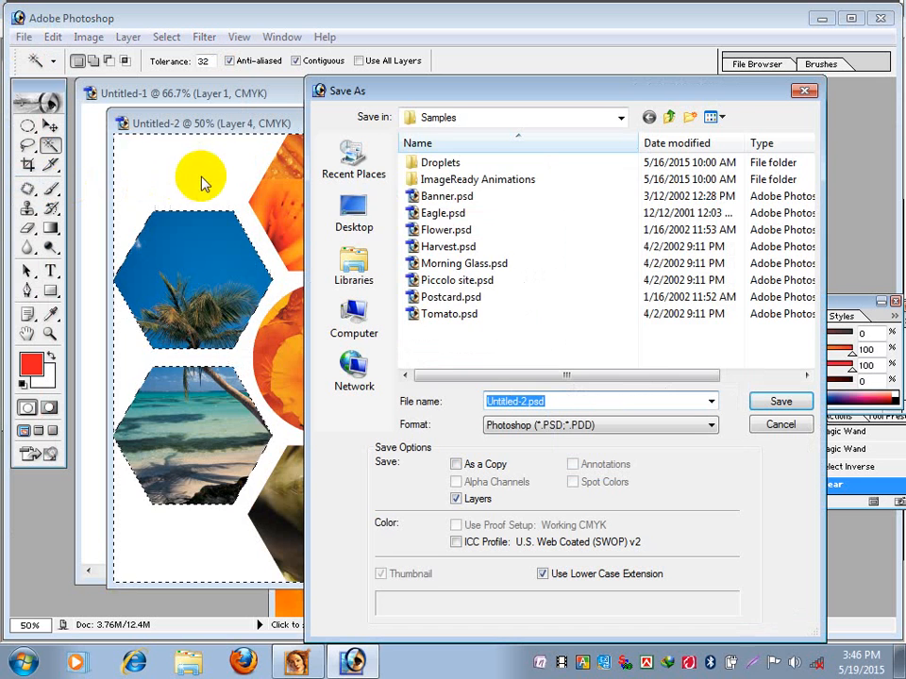
click(362, 211)
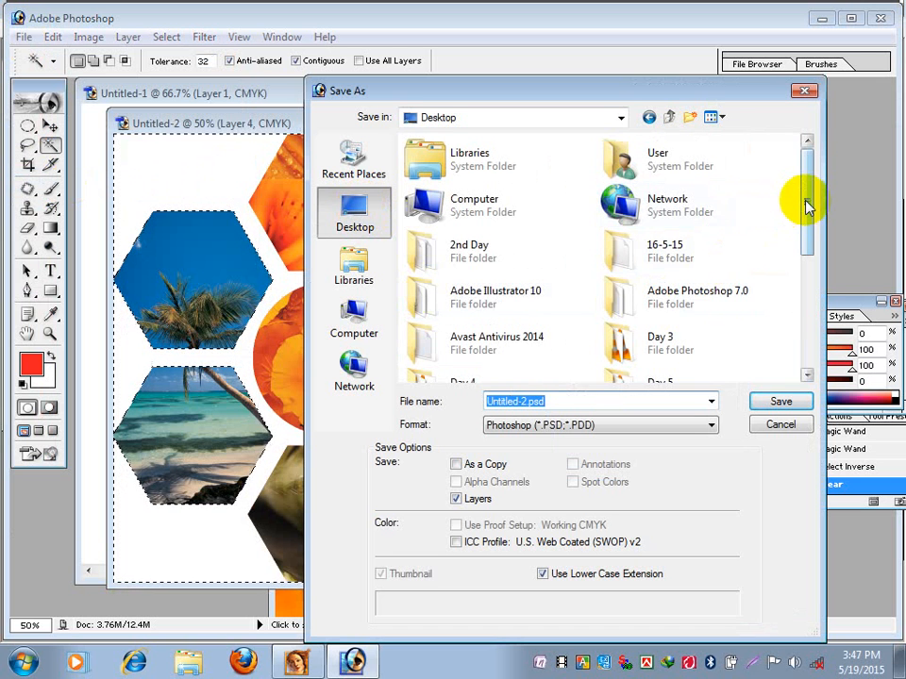
drag(805, 202, 808, 345)
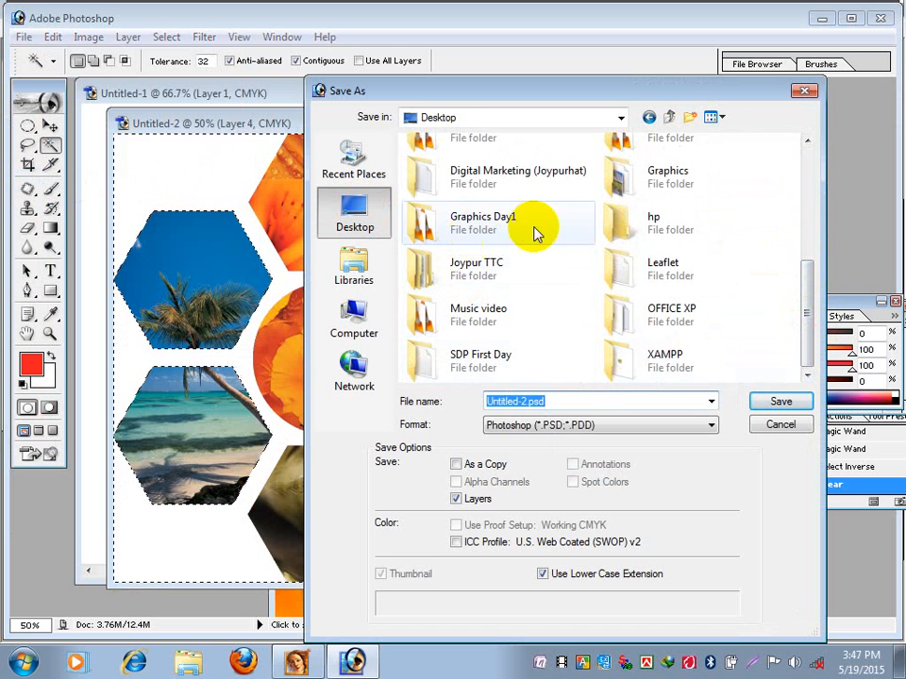
double_click(681, 178)
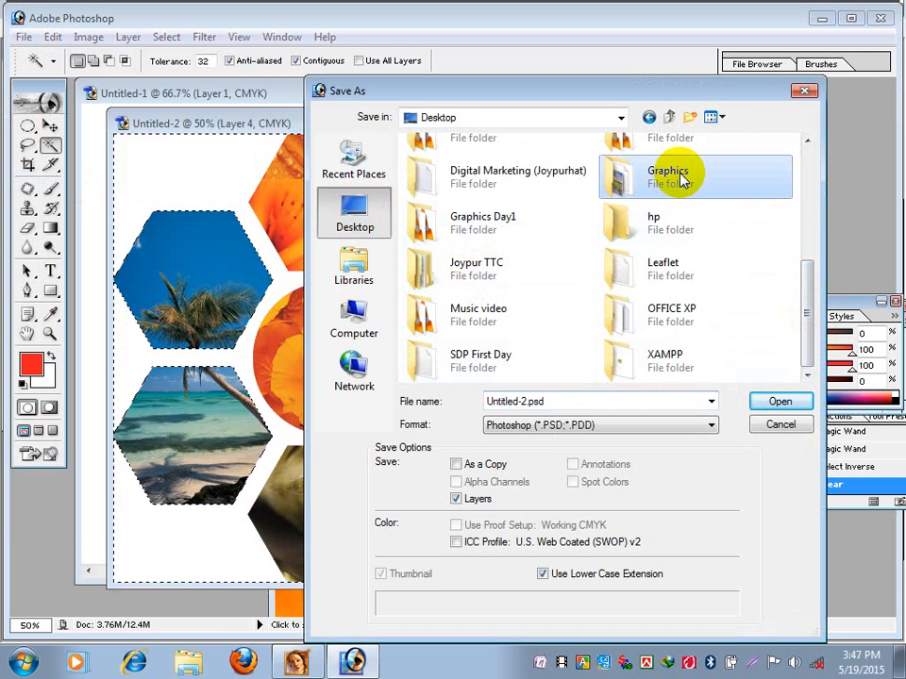
click(439, 214)
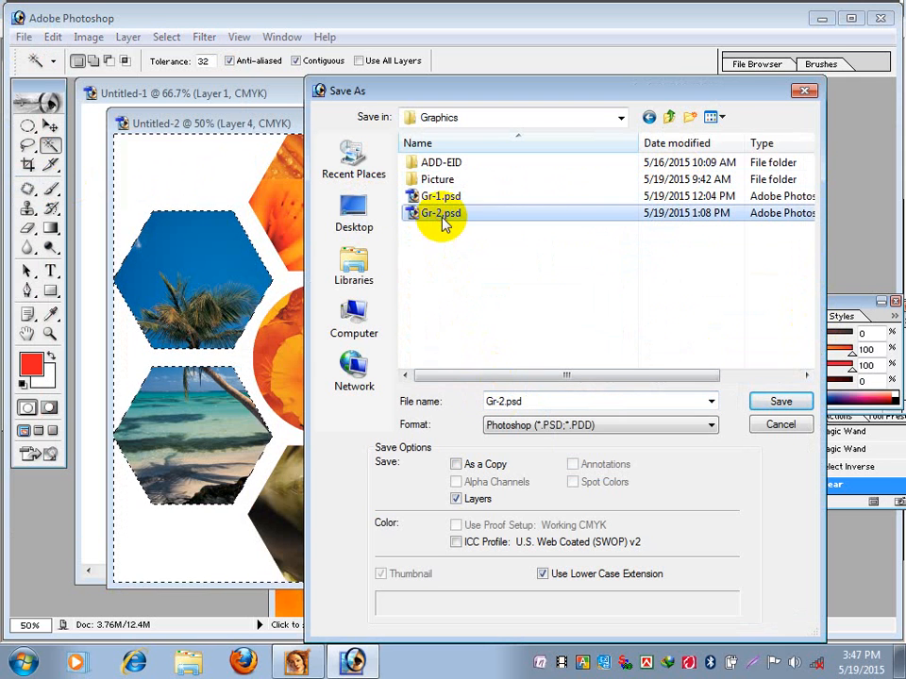
double_click(498, 402)
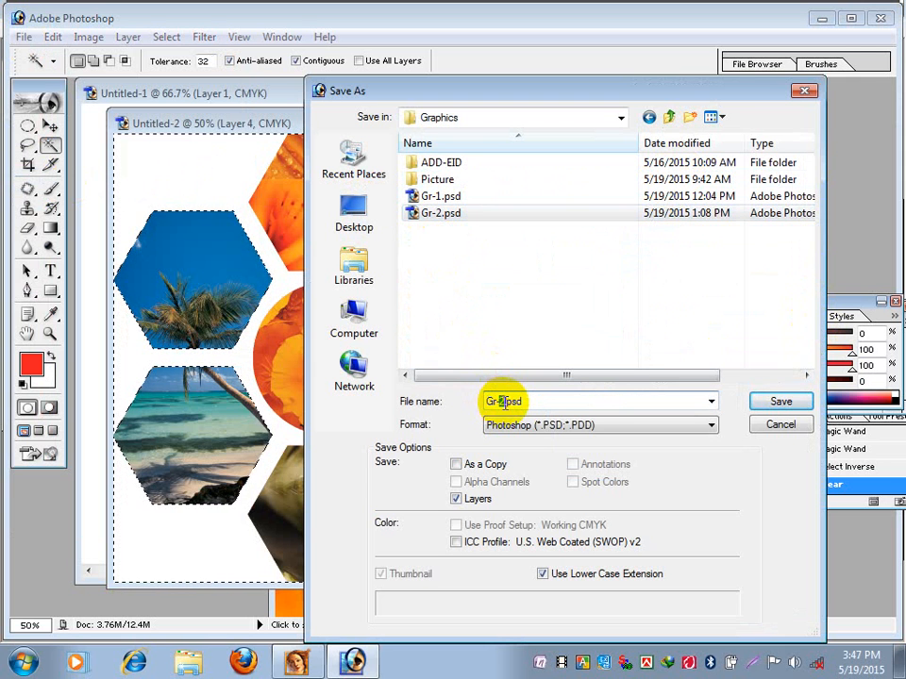
click(772, 405)
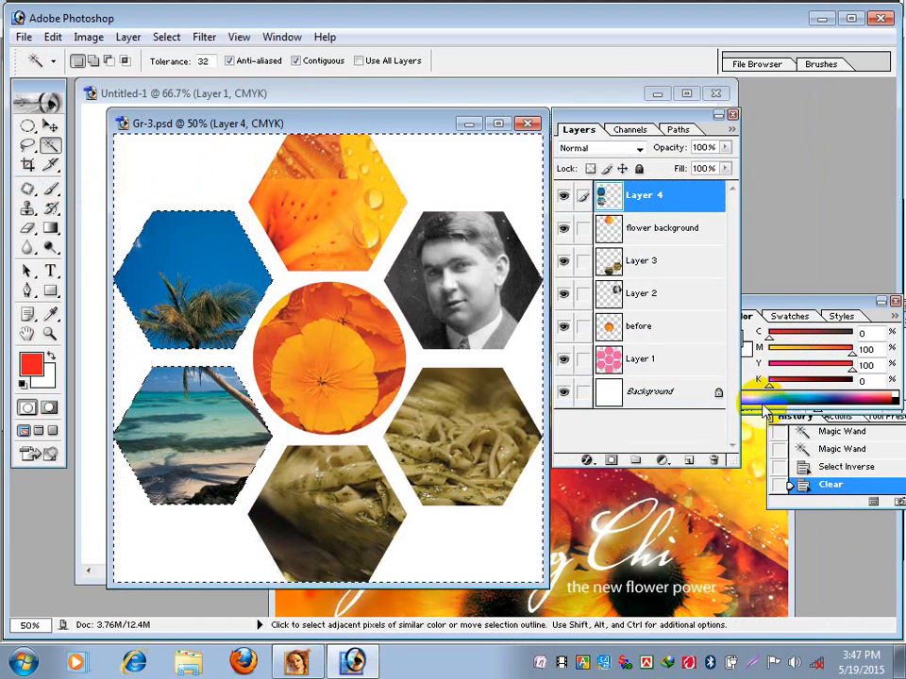
click(26, 126)
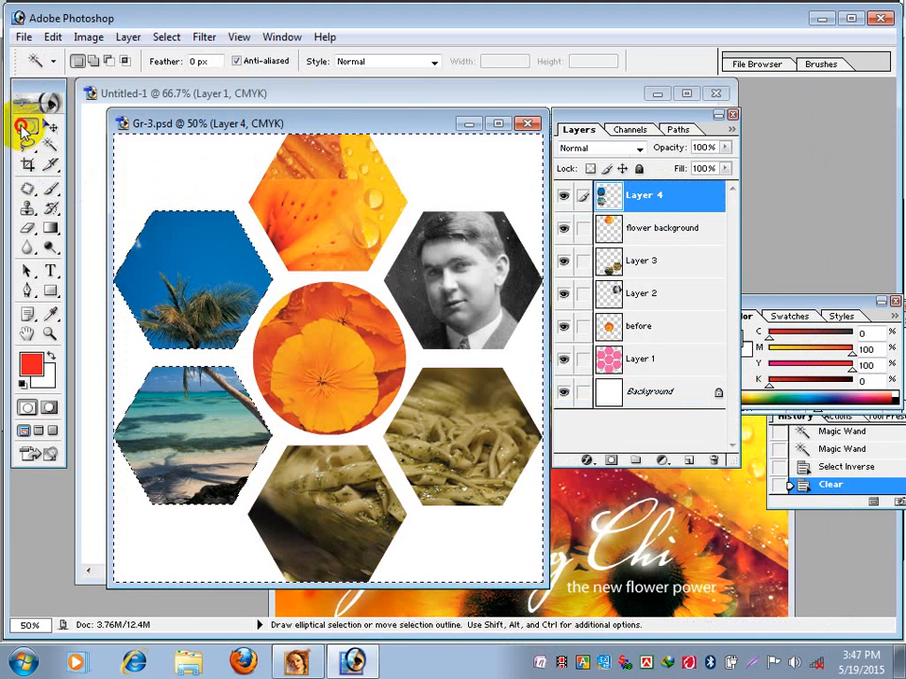
click(137, 158)
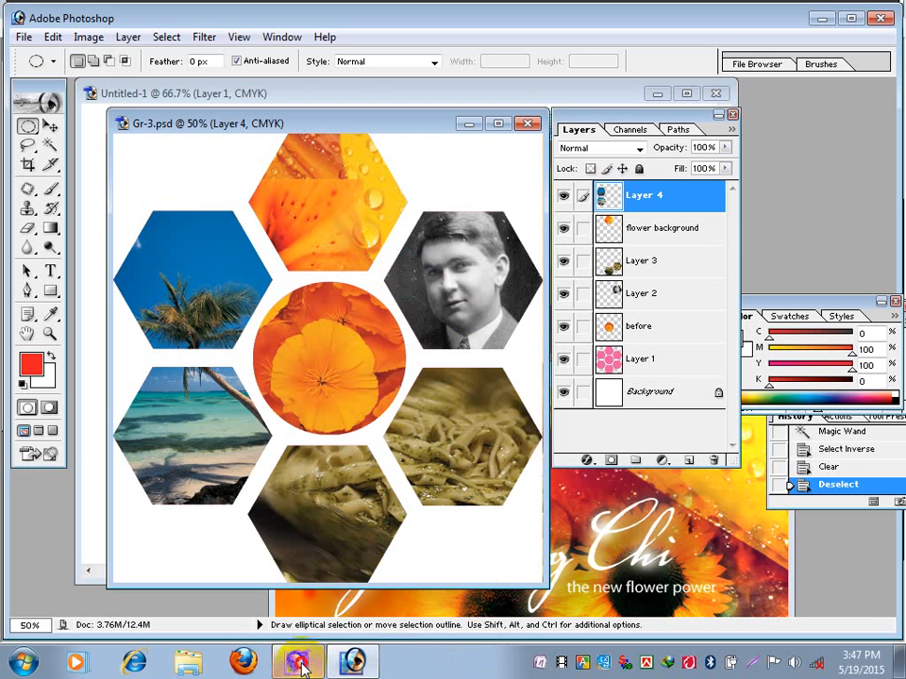
Step: Switch to Illustrator and move the pink hexagon group off the page, beside its lower-left corner, leaving it deselected
click(298, 665)
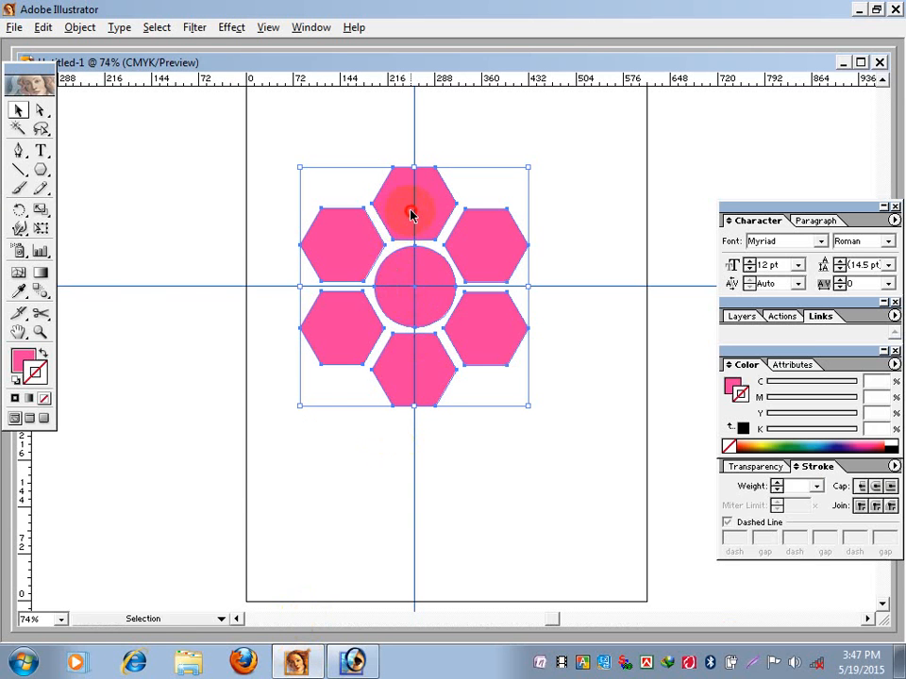
drag(410, 215, 123, 424)
click(373, 295)
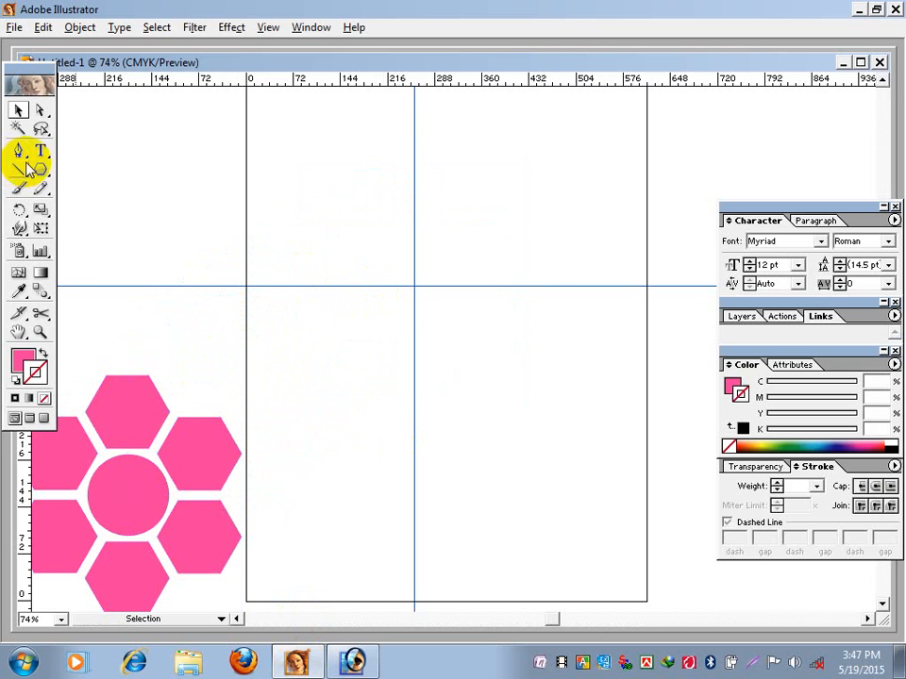
Step: Draw a large upright pink rectangle covering most of the page, shift it slightly up and left, and deselect it
drag(38, 167, 59, 173)
drag(331, 140, 639, 551)
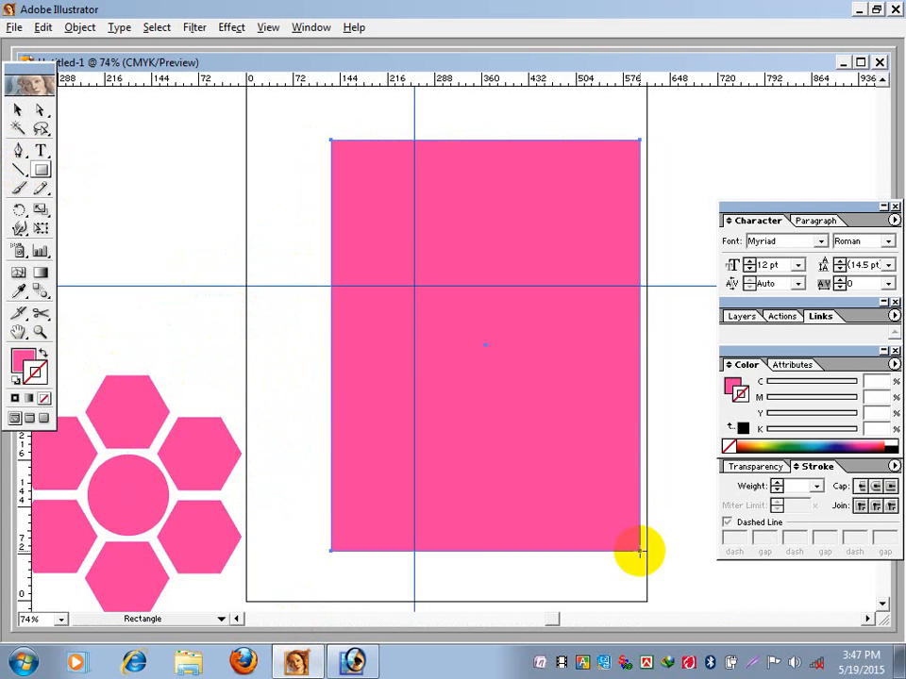
drag(390, 314, 371, 311)
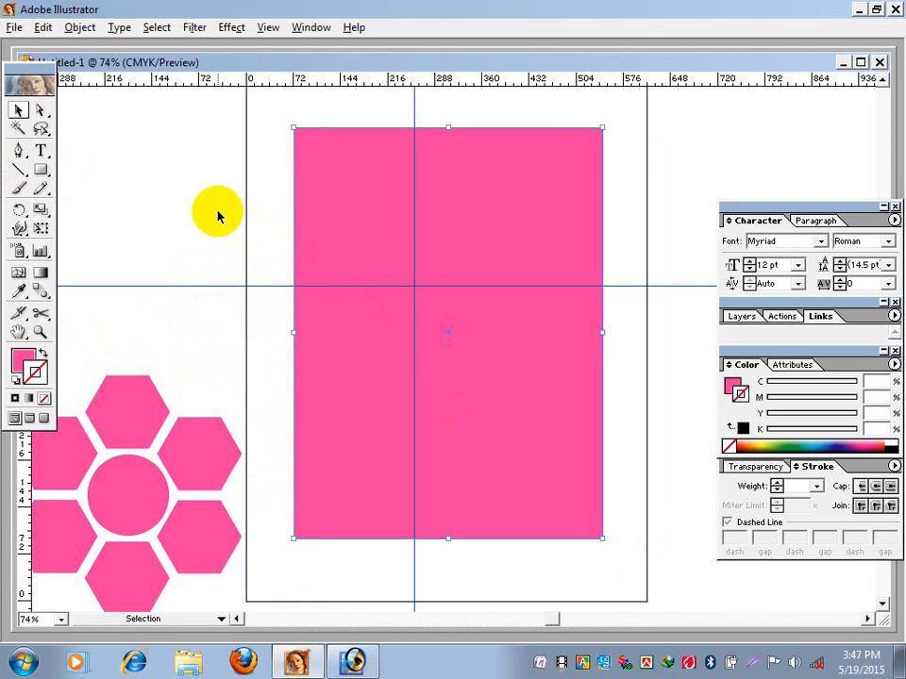
click(215, 209)
Step: Place Gr-3.psd from the Graphics folder over the pink rectangle as a linked image
click(16, 27)
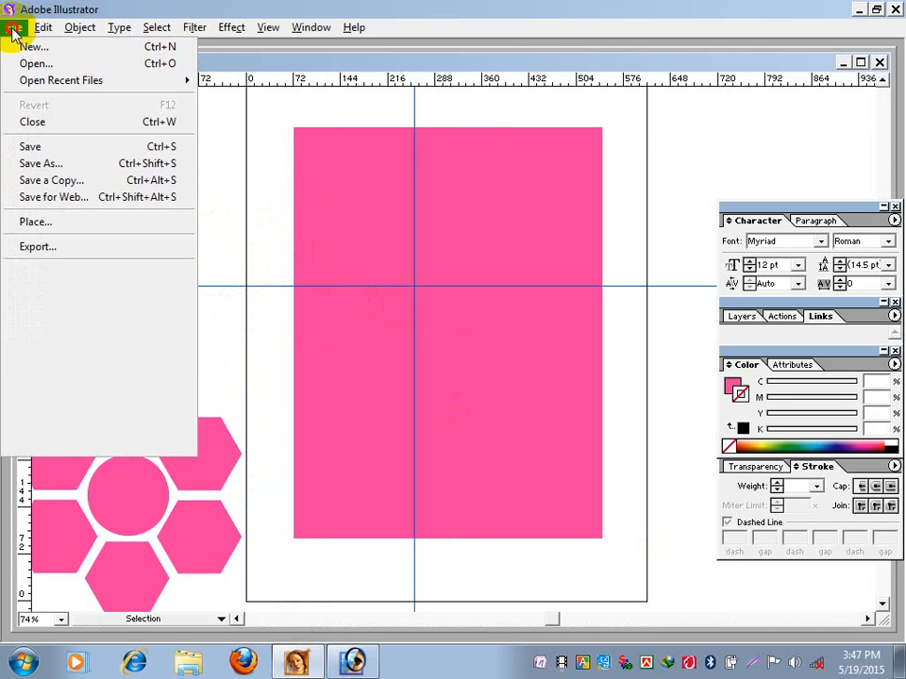
click(61, 227)
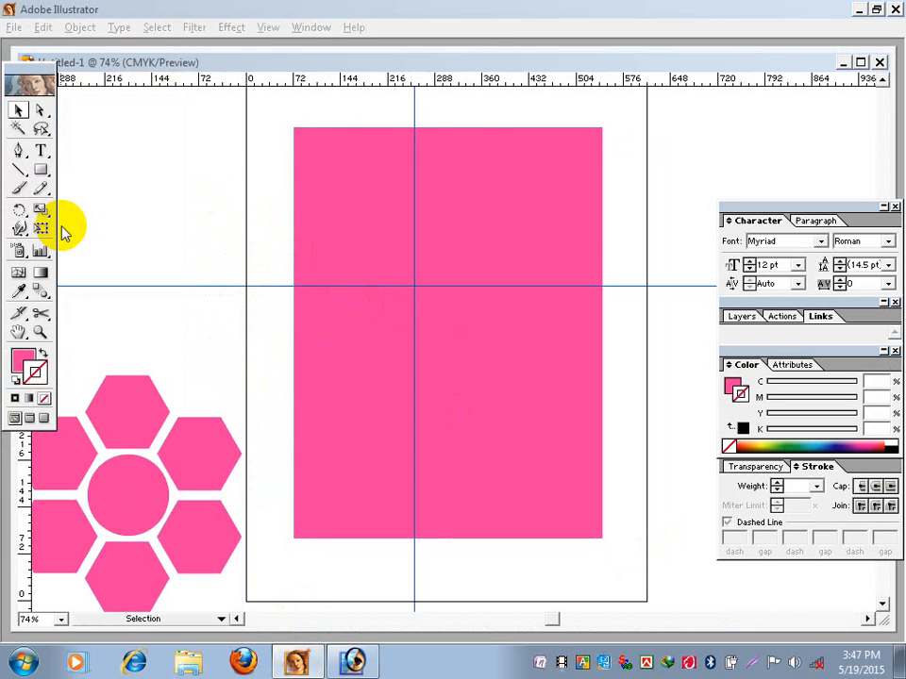
click(129, 191)
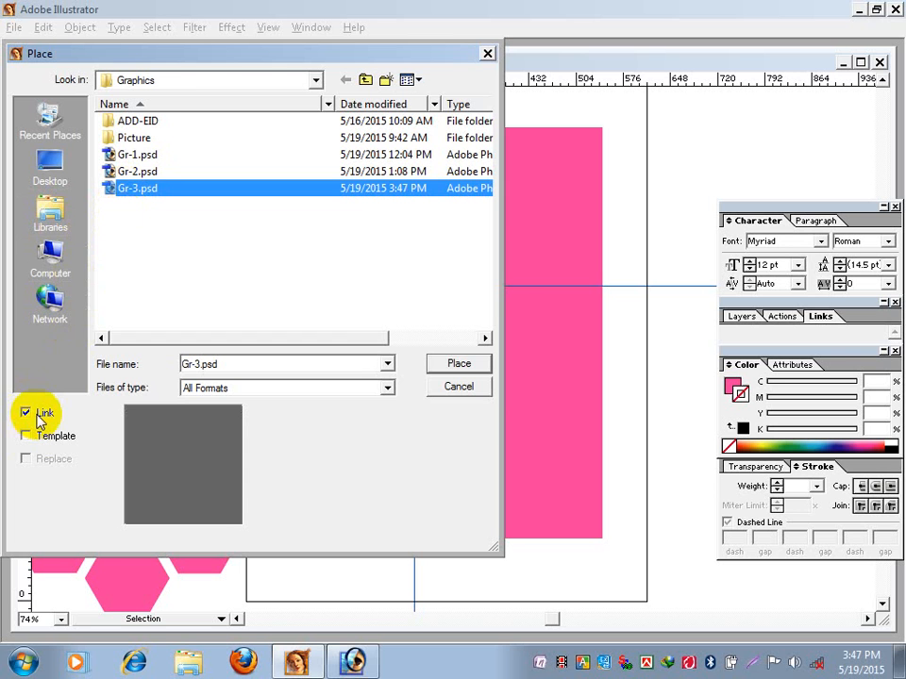
click(457, 364)
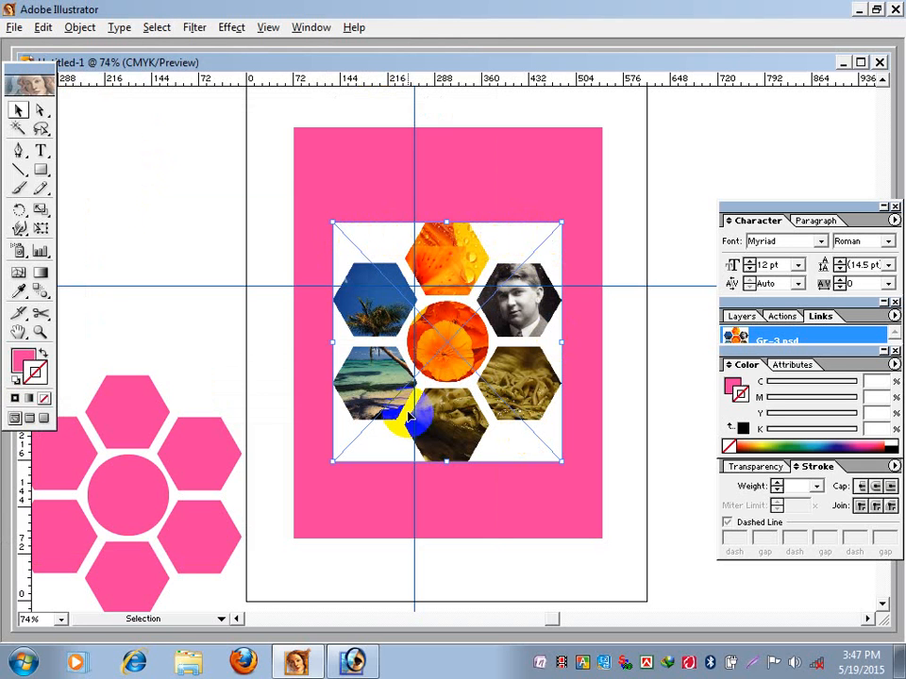
Step: In Photoshop, convert Layer 1's shape selection in Gr-3.psd to a work path with 0.5 pixel tolerance and save it as Path 1
click(353, 664)
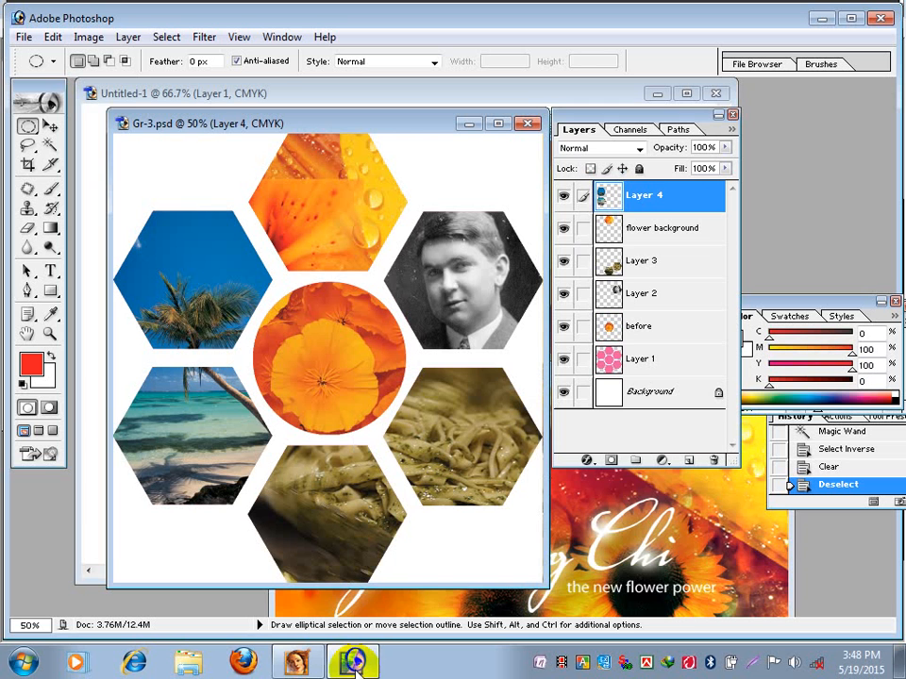
click(657, 364)
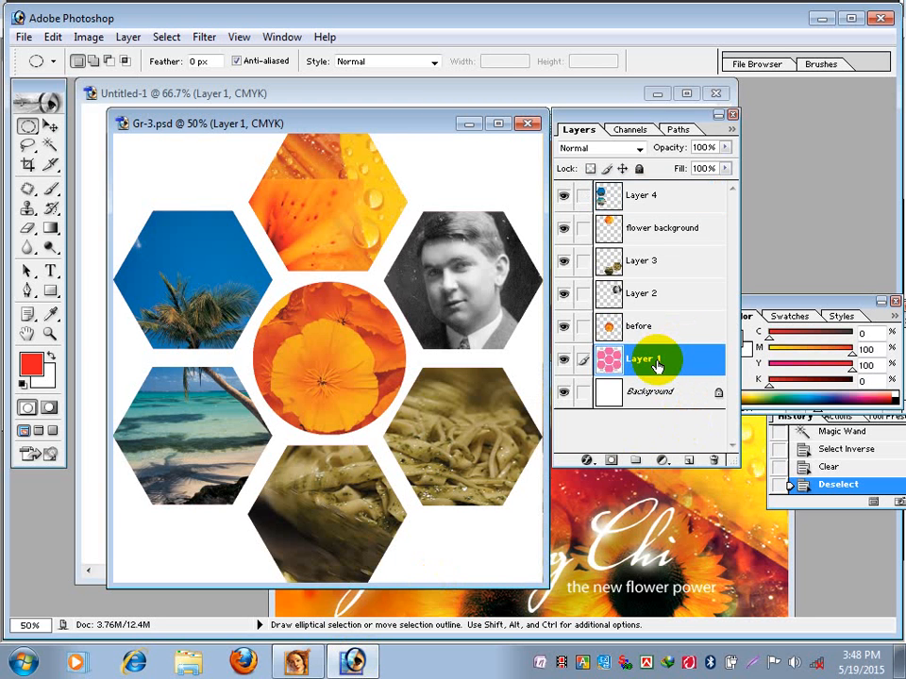
ctrl+click(656, 364)
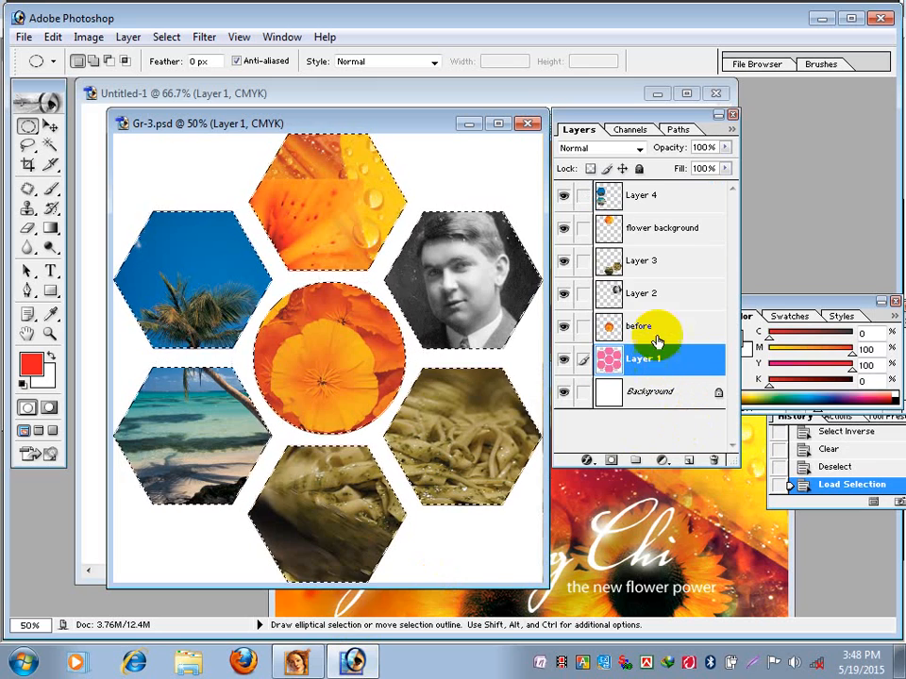
click(683, 131)
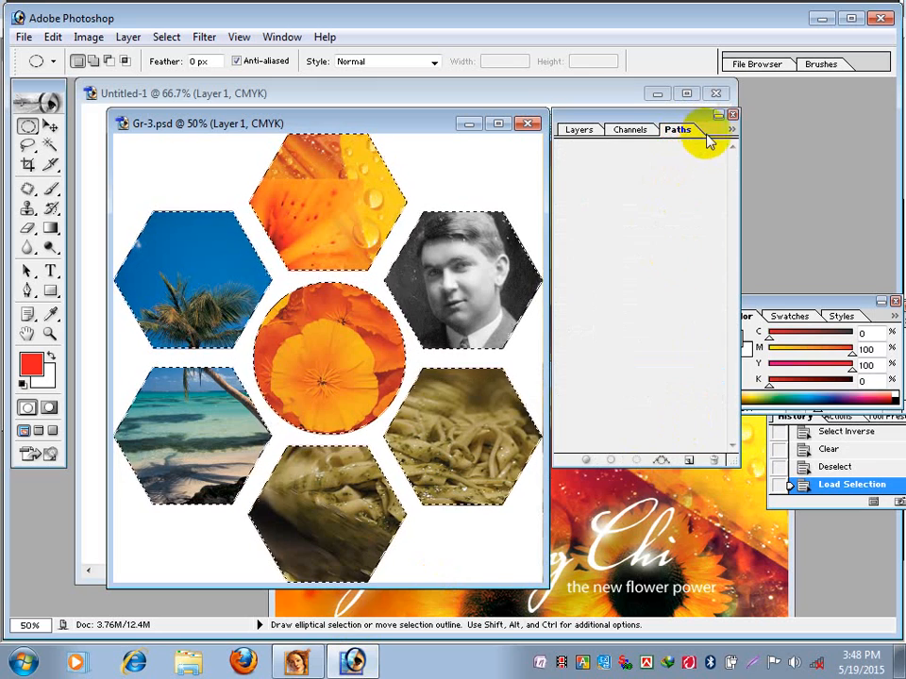
click(732, 130)
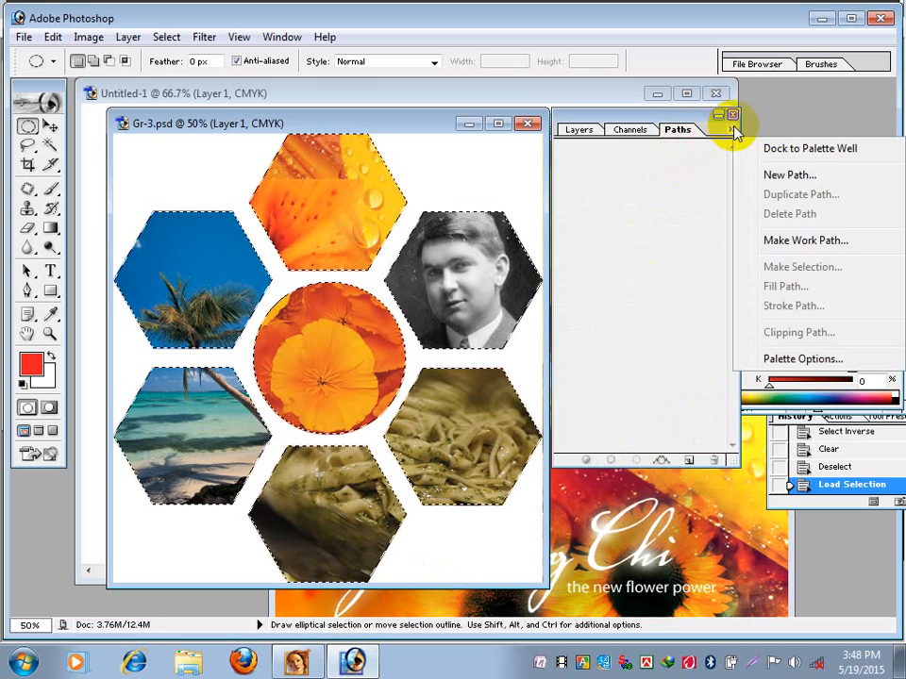
click(805, 241)
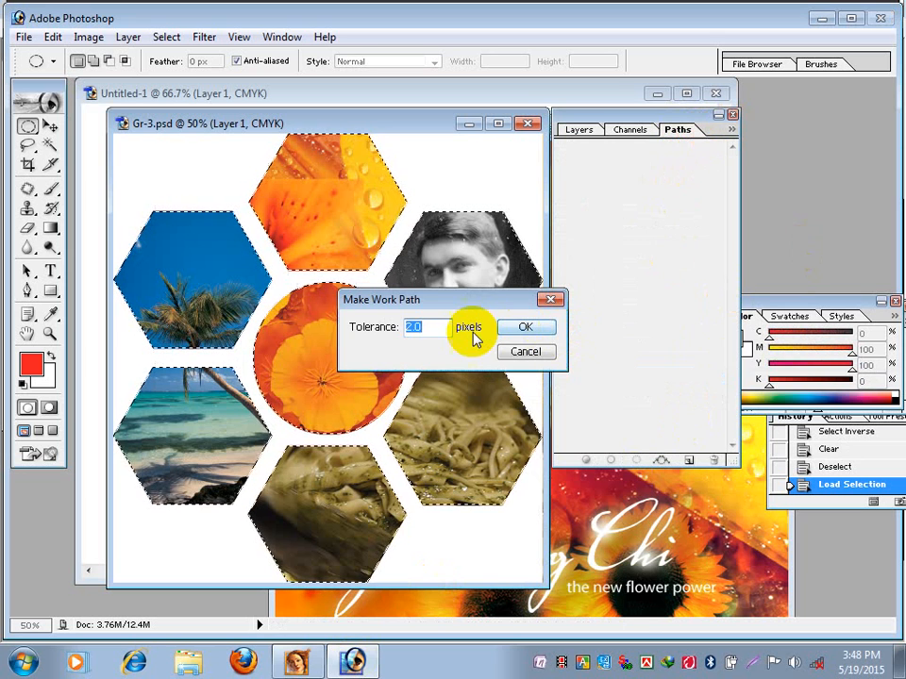
key(BackSpace)
text(5)
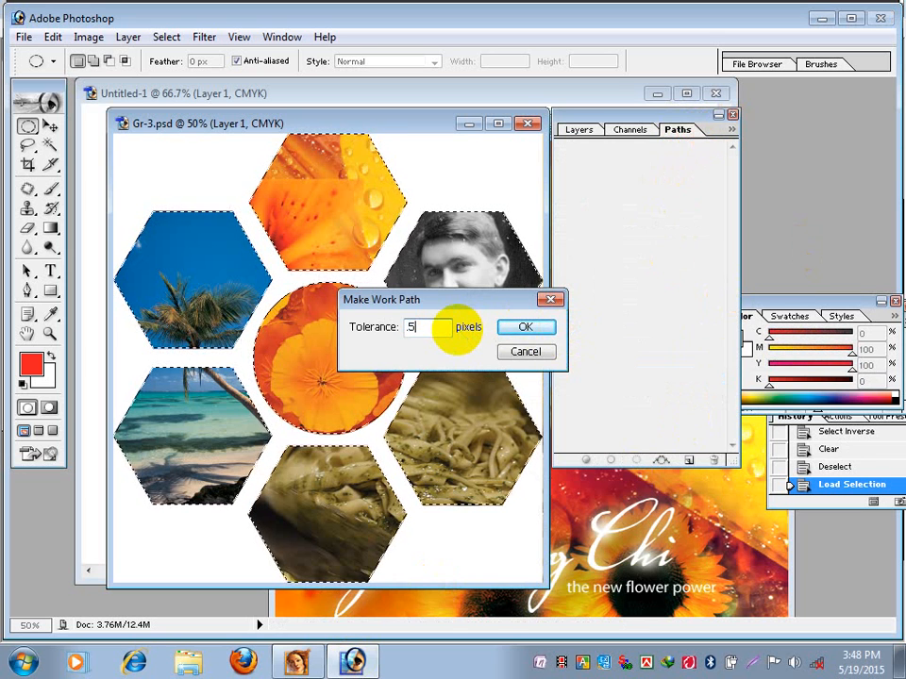
key(Return)
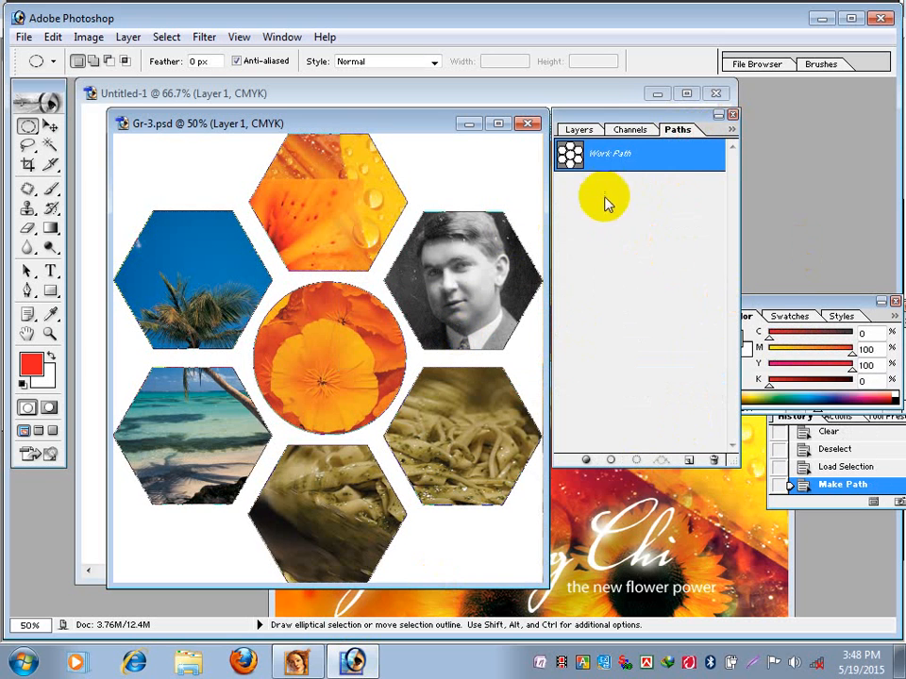
double_click(615, 158)
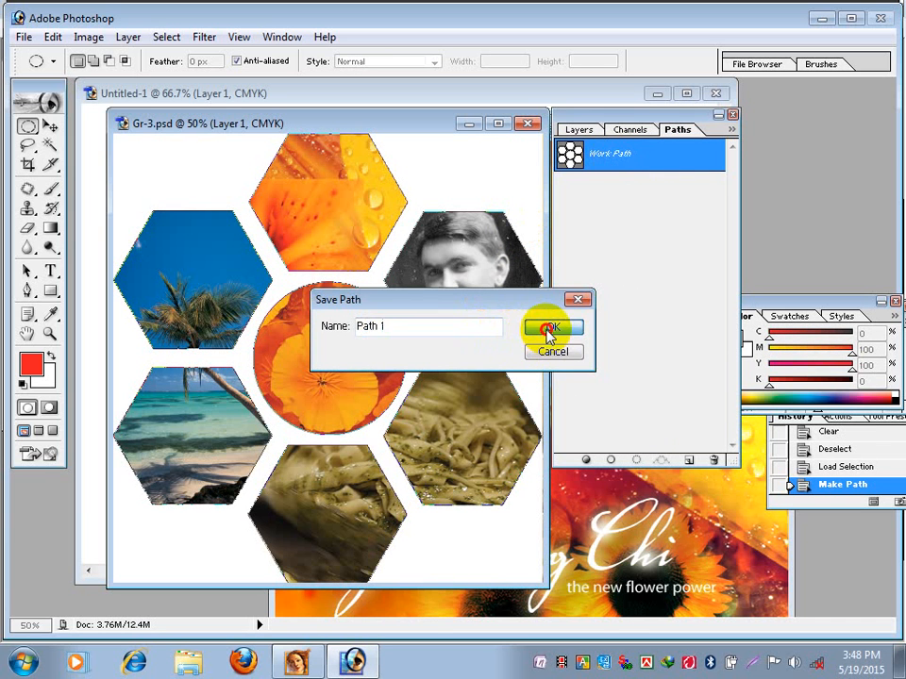
click(549, 332)
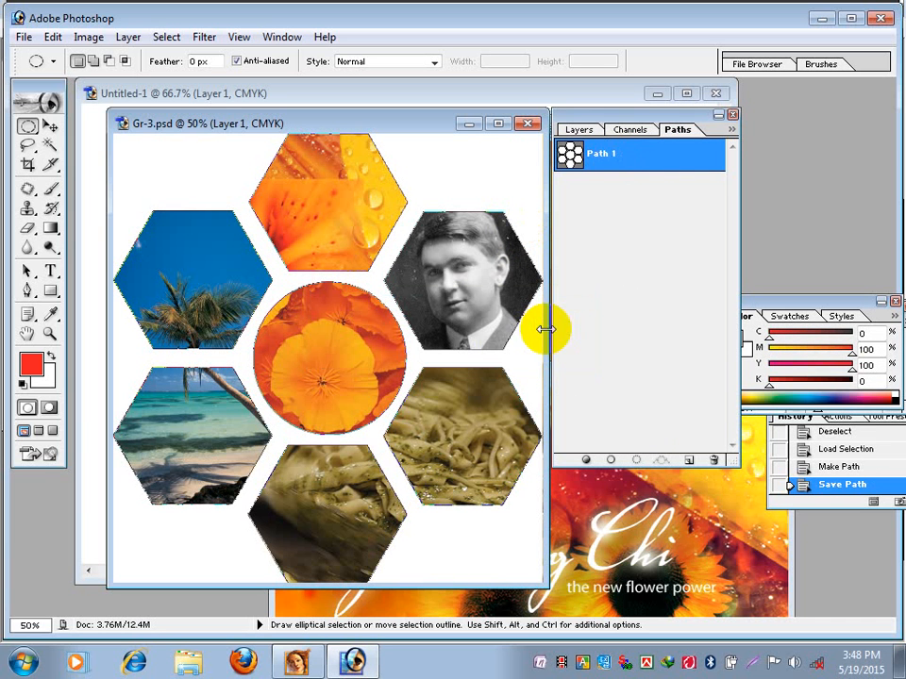
Step: Set Path 1 as the clipping path with flatness left blank, and save Gr-3.psd
click(731, 128)
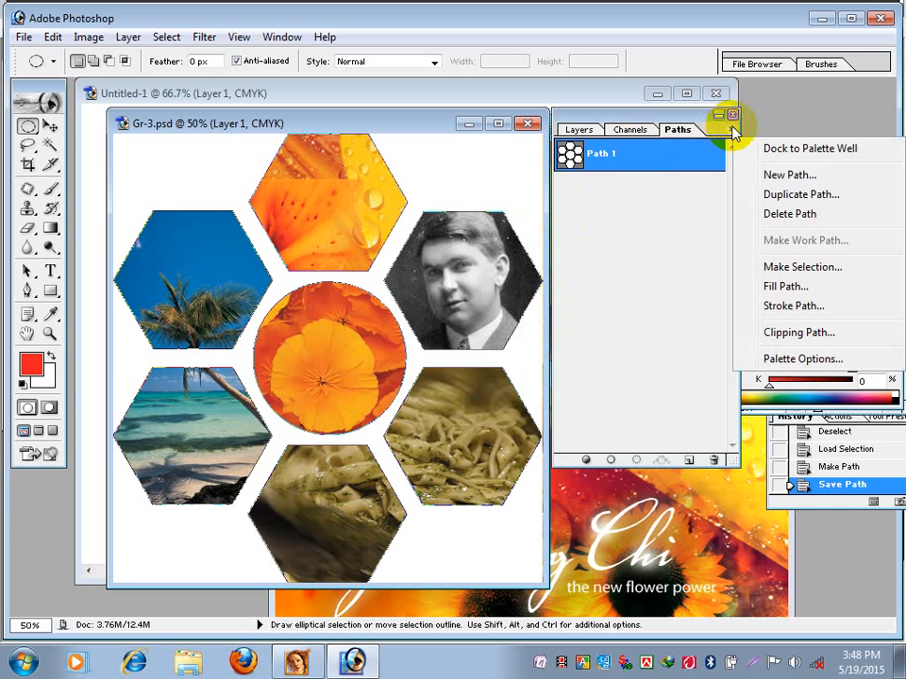
click(799, 334)
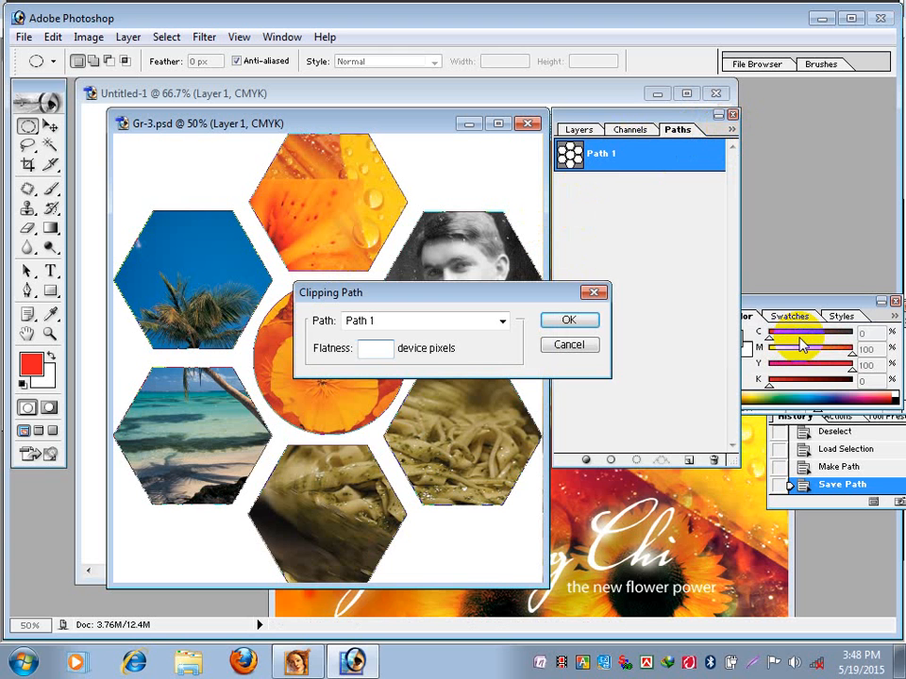
click(569, 320)
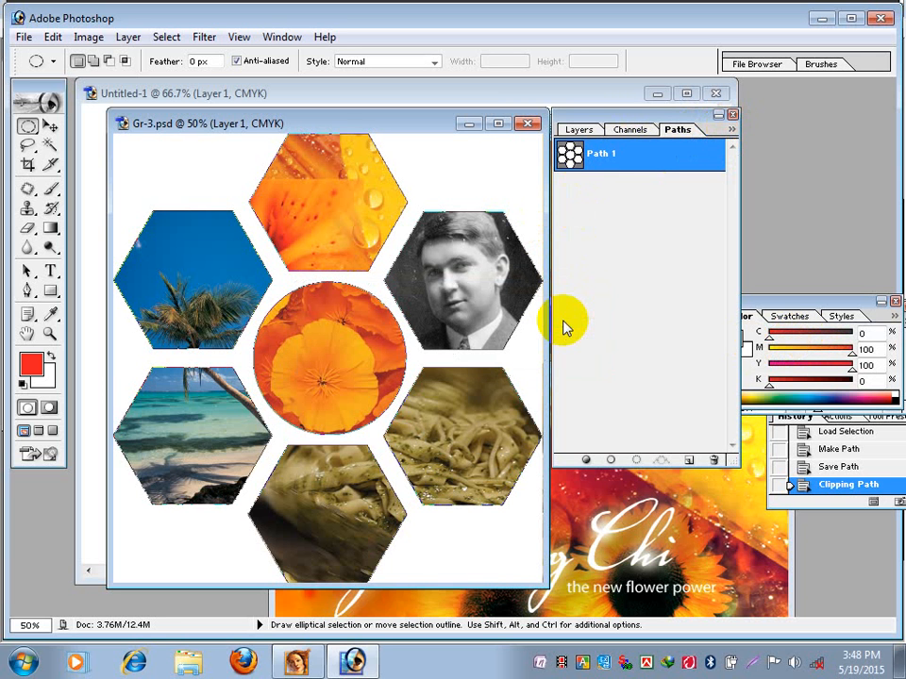
click(23, 38)
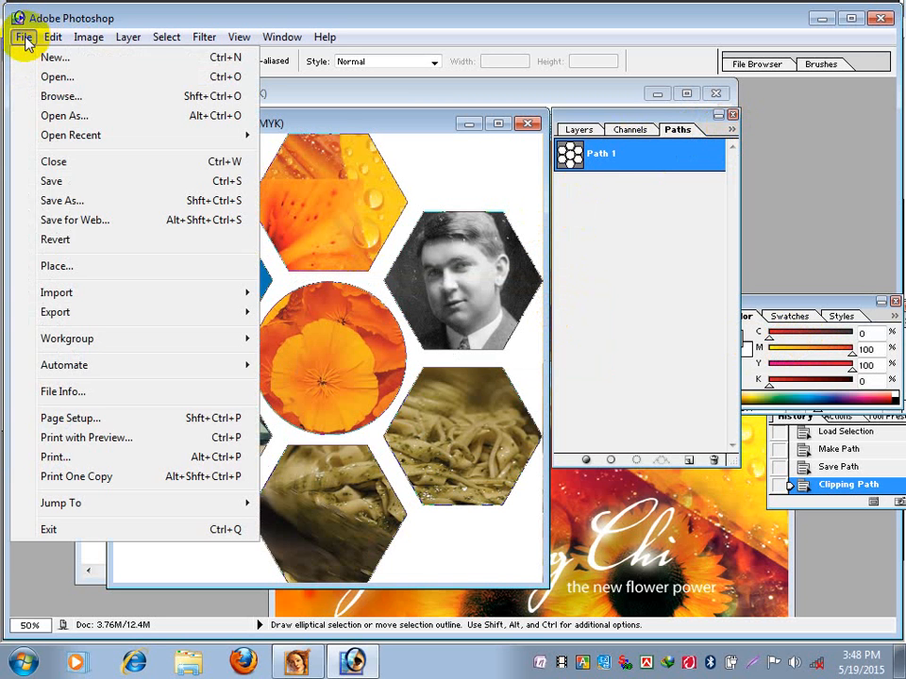
click(73, 180)
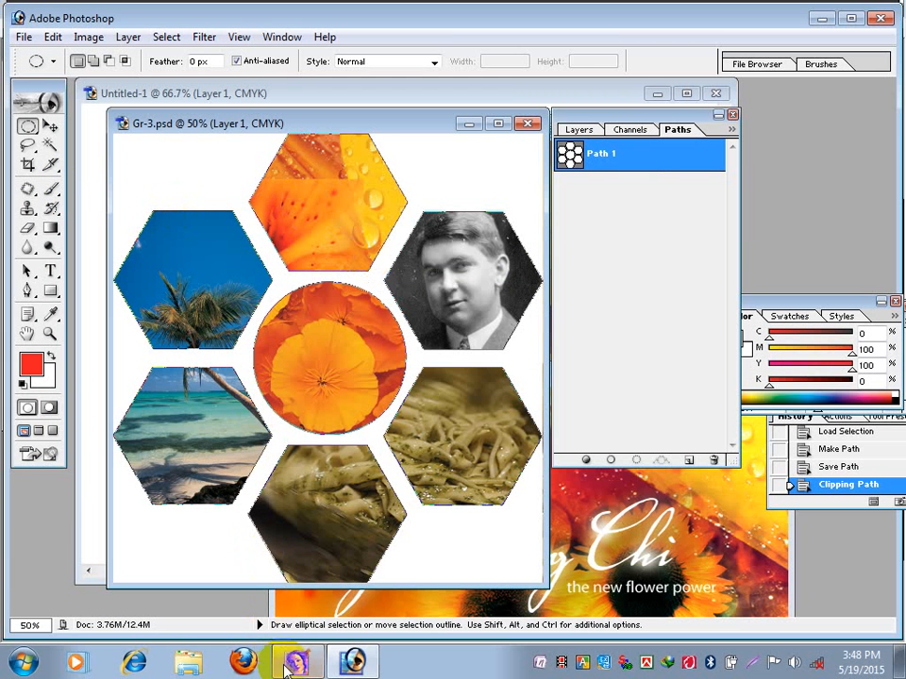
Step: Switch back to Illustrator, update the modified Gr-3.psd link, and deselect the placed image
click(297, 664)
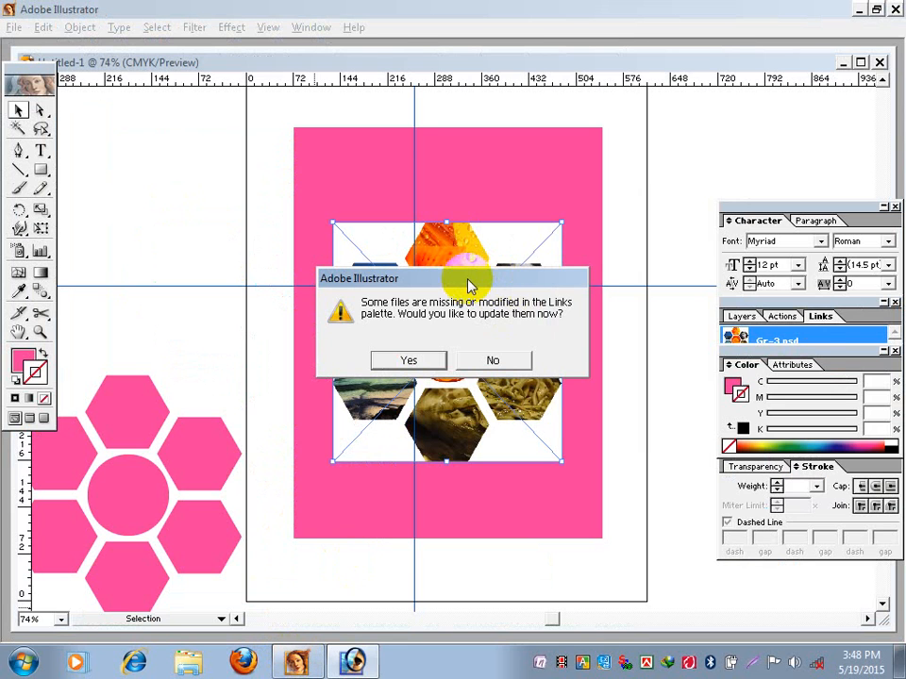
drag(469, 287, 563, 101)
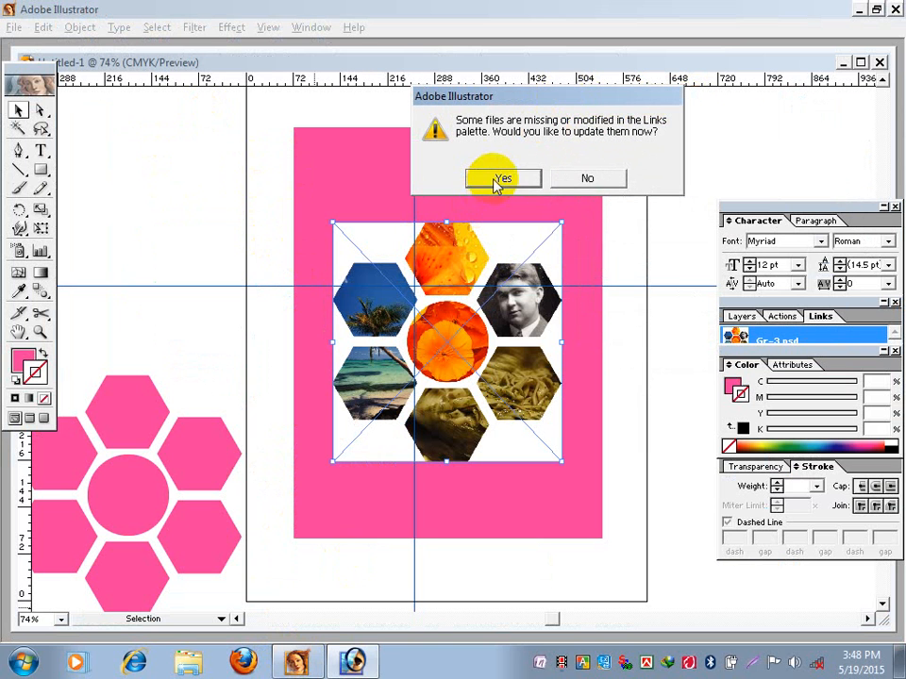
click(494, 179)
click(341, 287)
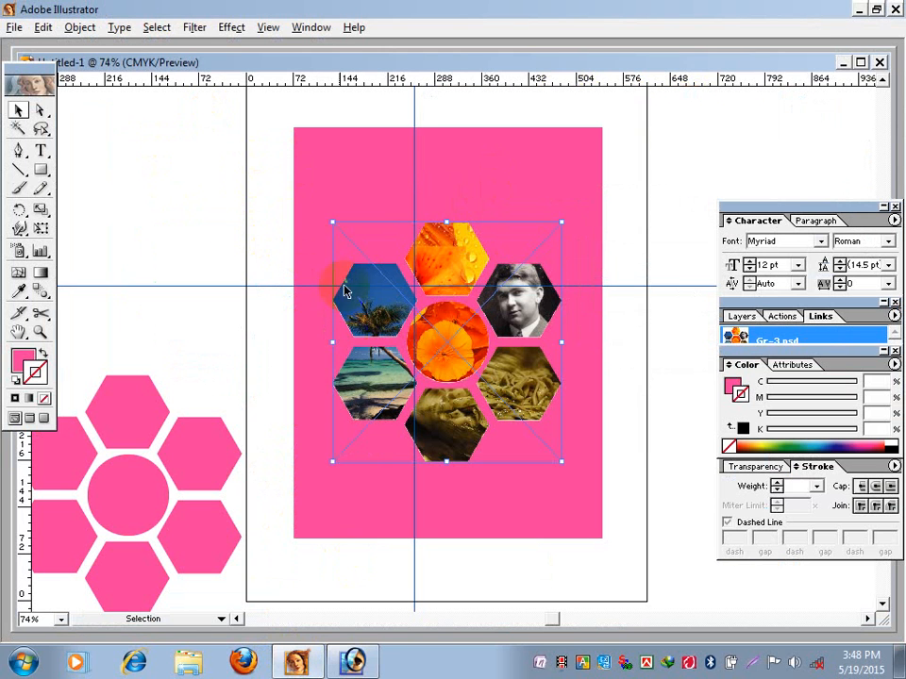
click(234, 245)
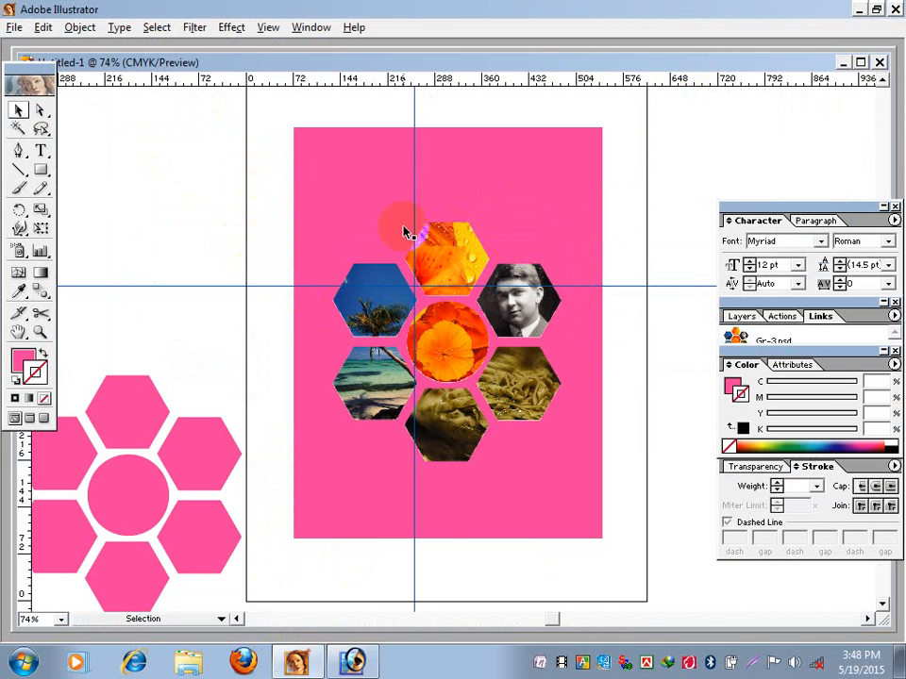
Step: Fill the background rectangle with green from the color spectrum (C 93.33, M 0, Y 94.12, K 0)
click(390, 197)
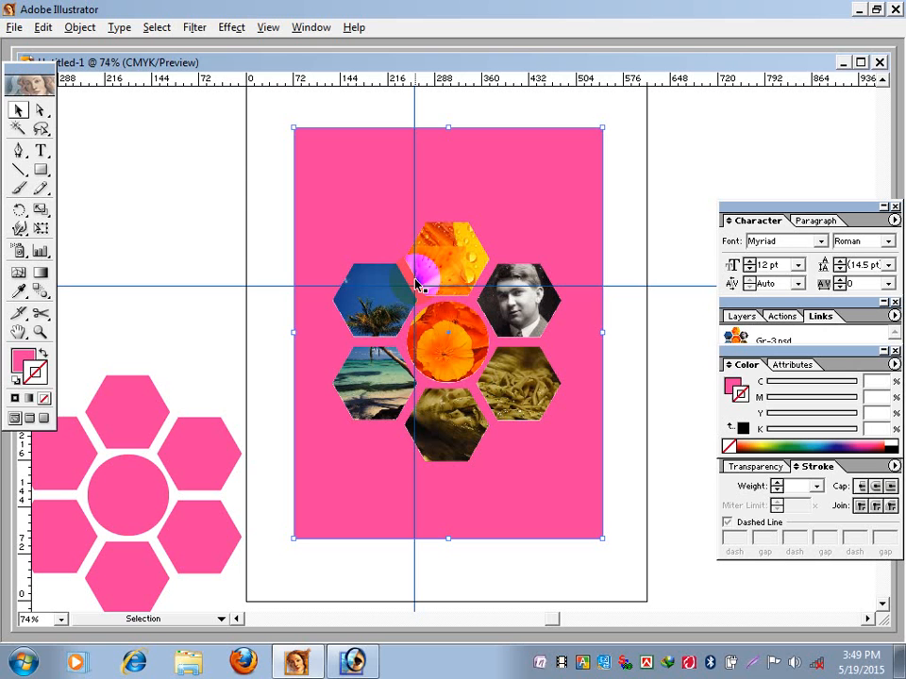
click(22, 362)
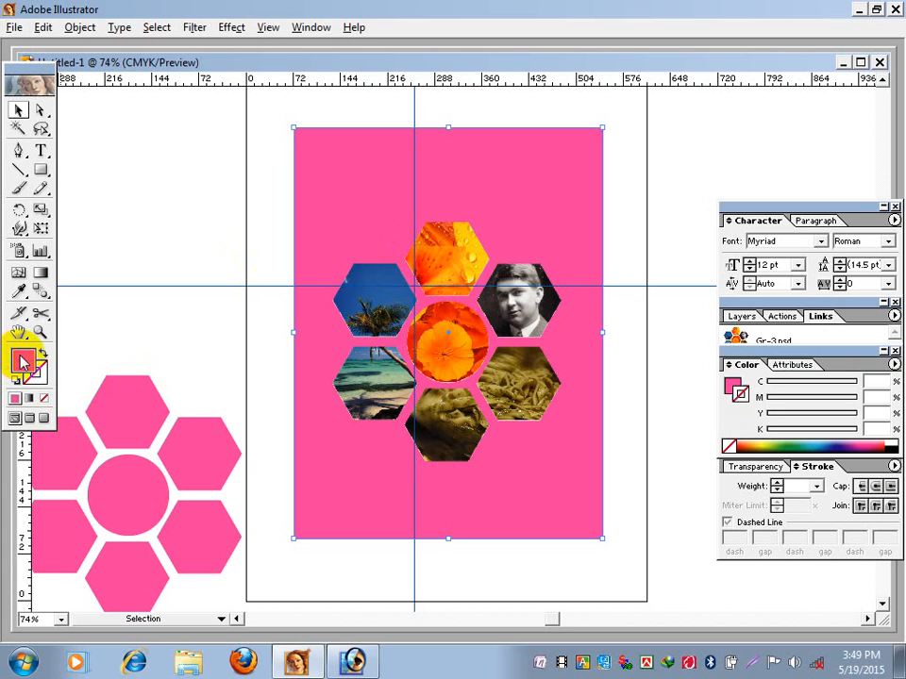
click(842, 444)
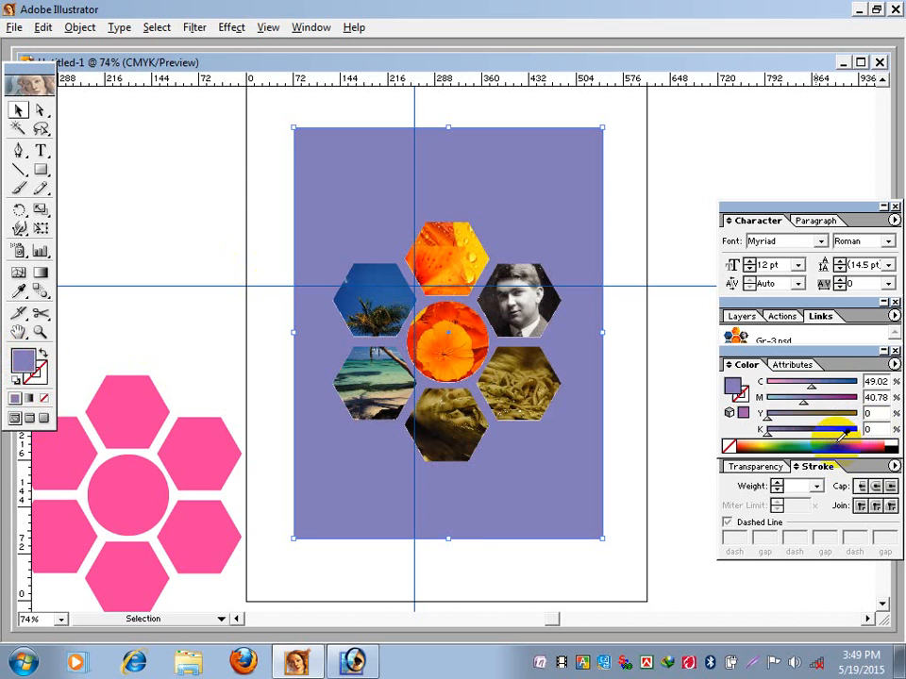
click(802, 441)
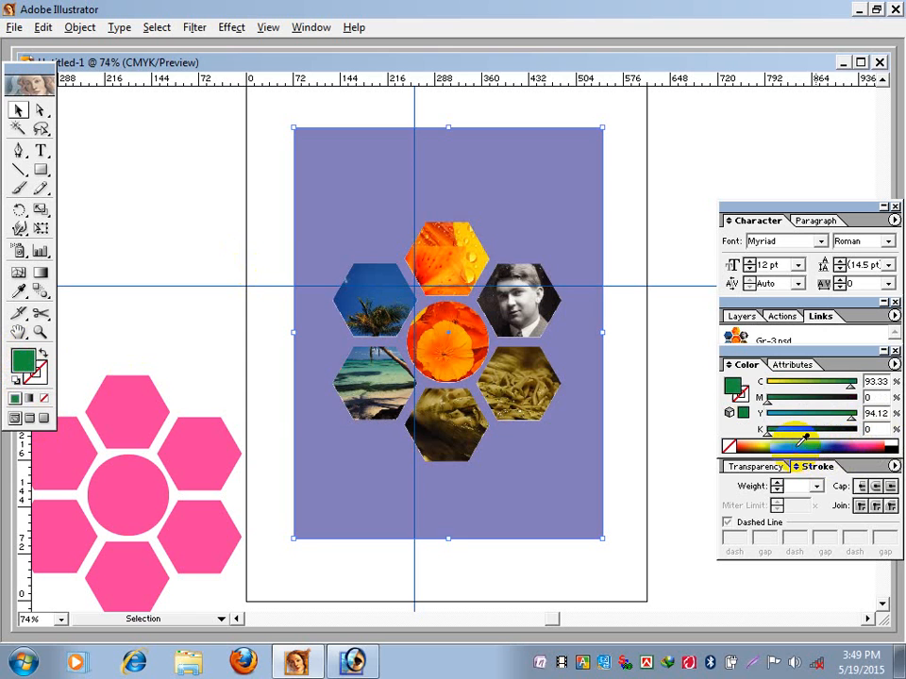
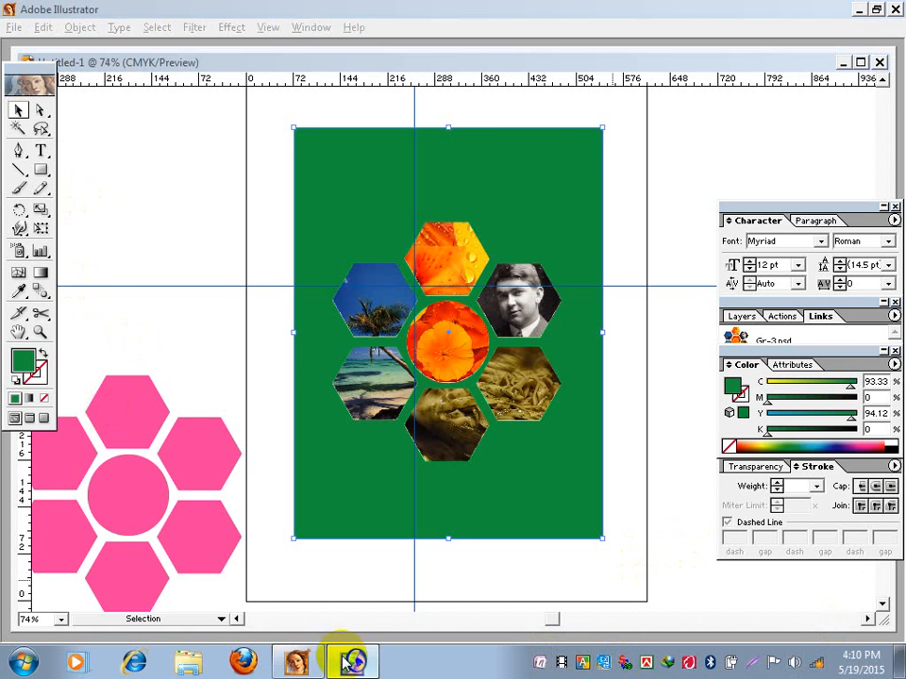
Step: Switch to Photoshop and open n2.jpg from the Picture folder
click(349, 663)
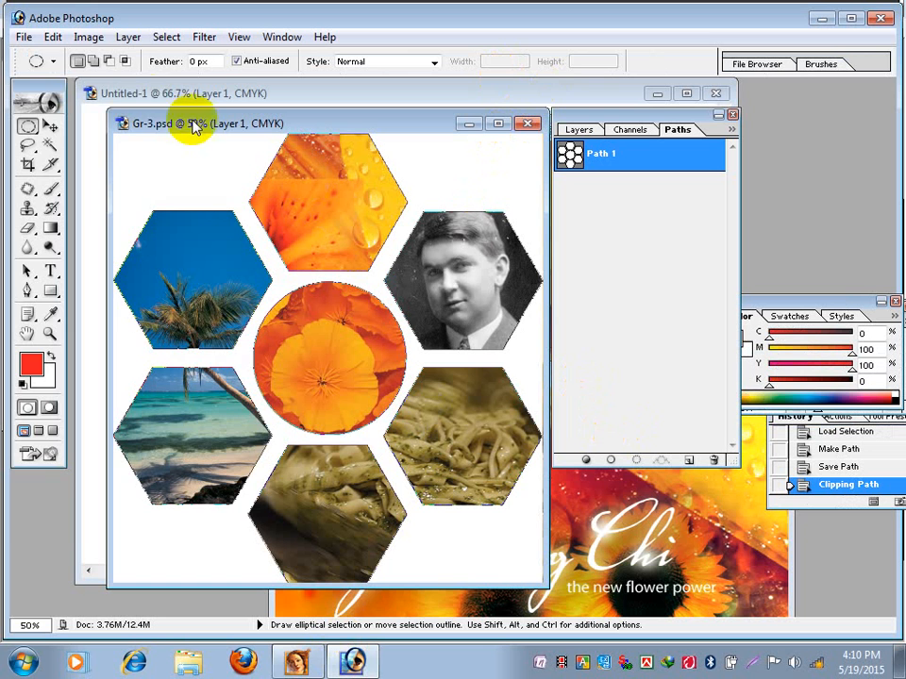
click(23, 38)
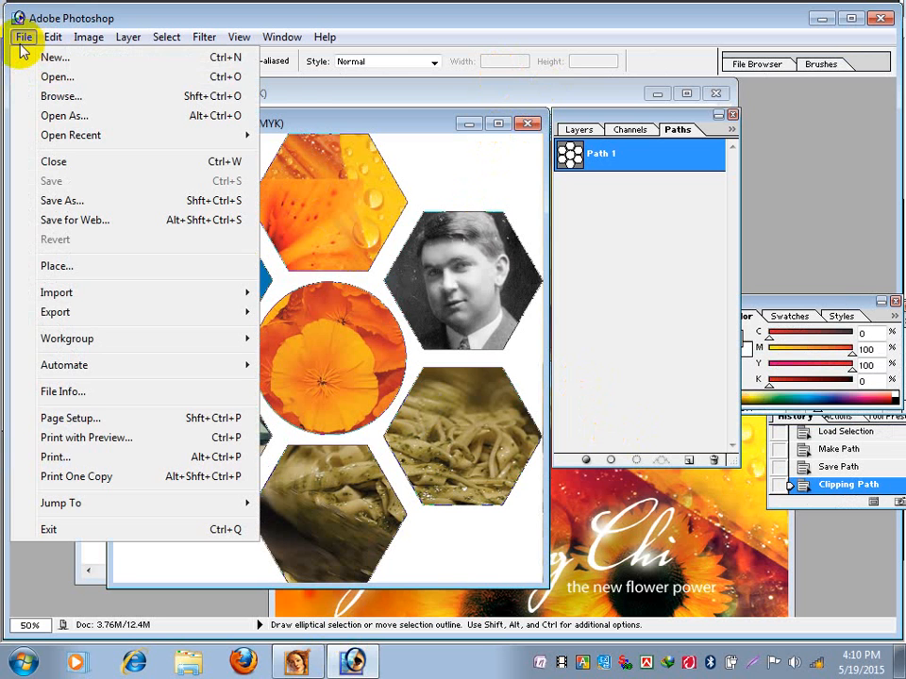
click(57, 77)
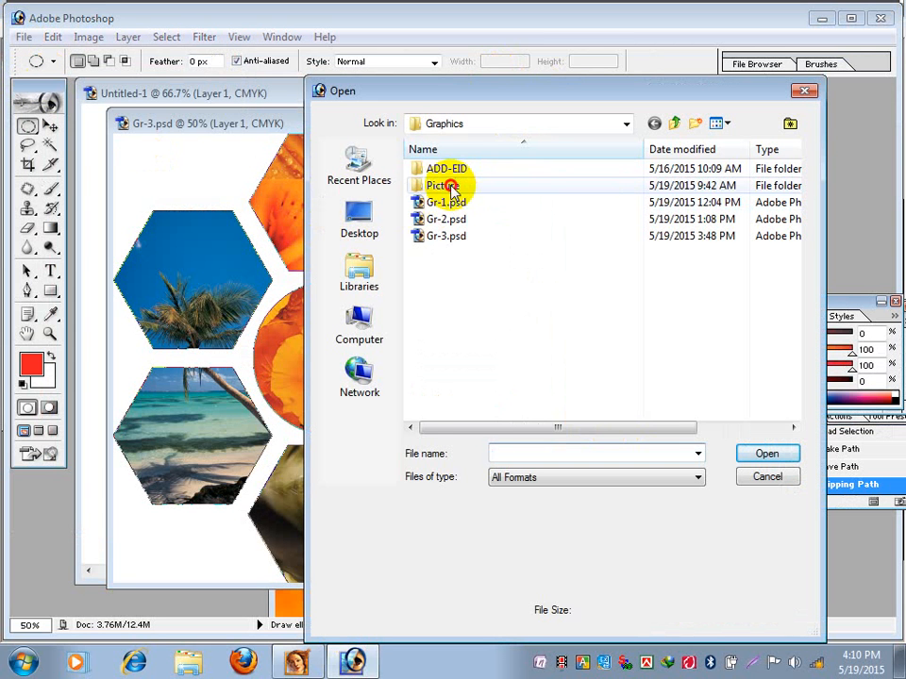
double_click(447, 186)
scroll(792, 257, down, 1)
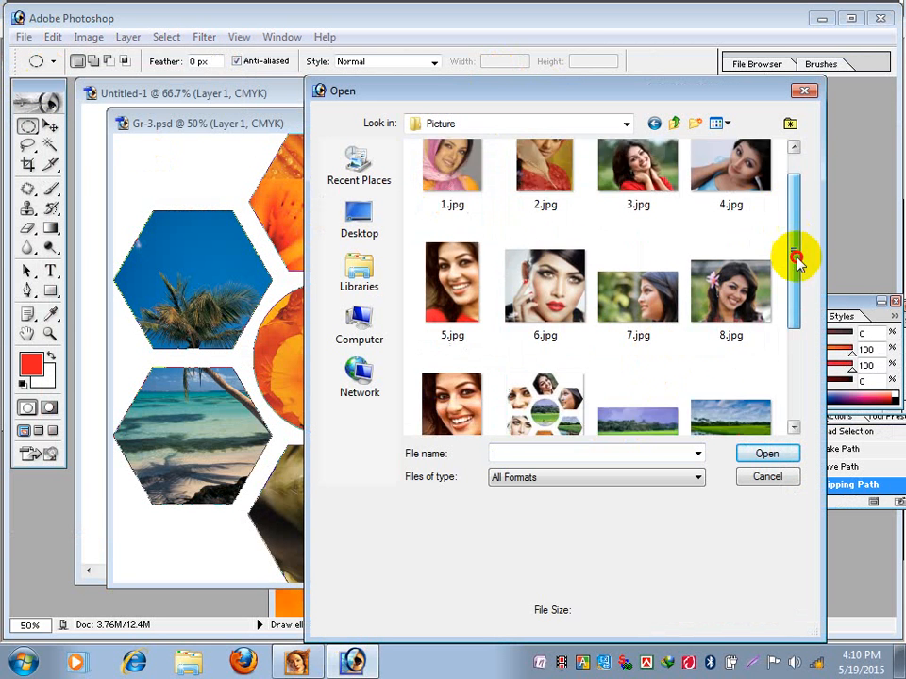
drag(795, 260, 798, 414)
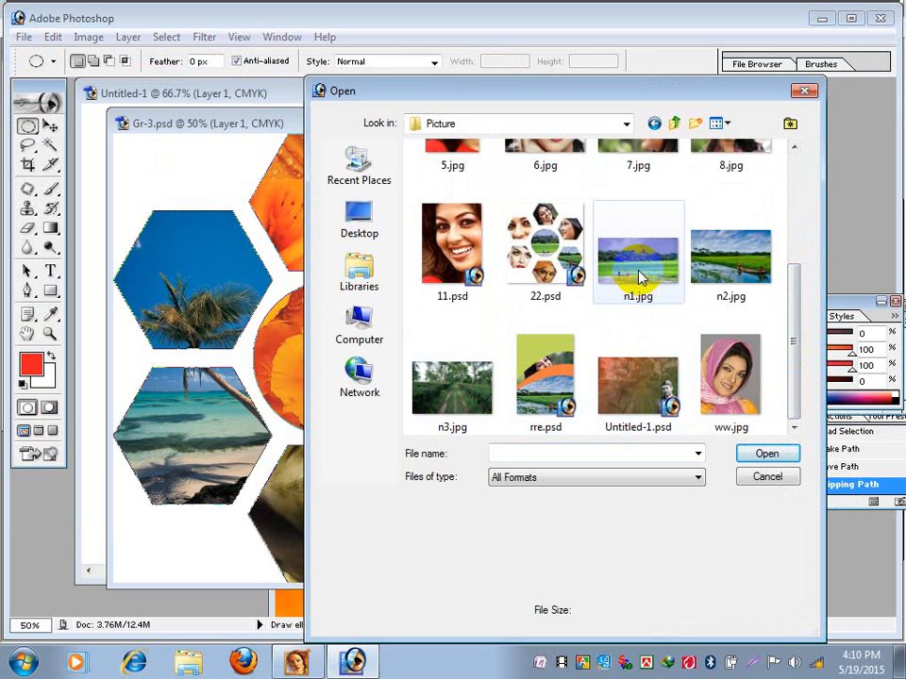
click(719, 268)
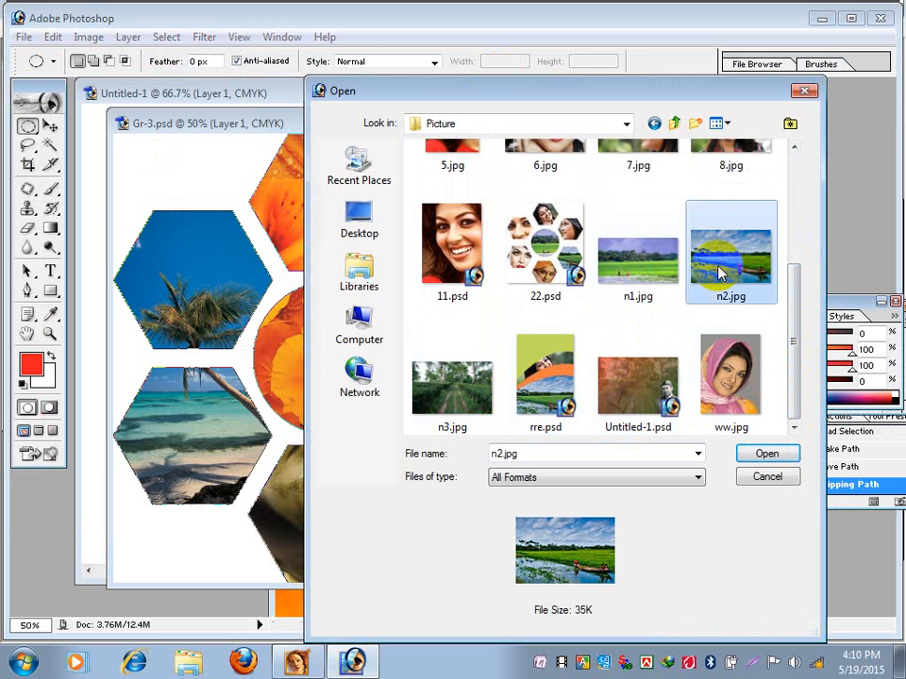
click(766, 454)
Step: Copy the n2.jpg river landscape into Untitled-1 as a new layer and reposition it in the upper part of the canvas
drag(361, 168, 330, 144)
click(95, 125)
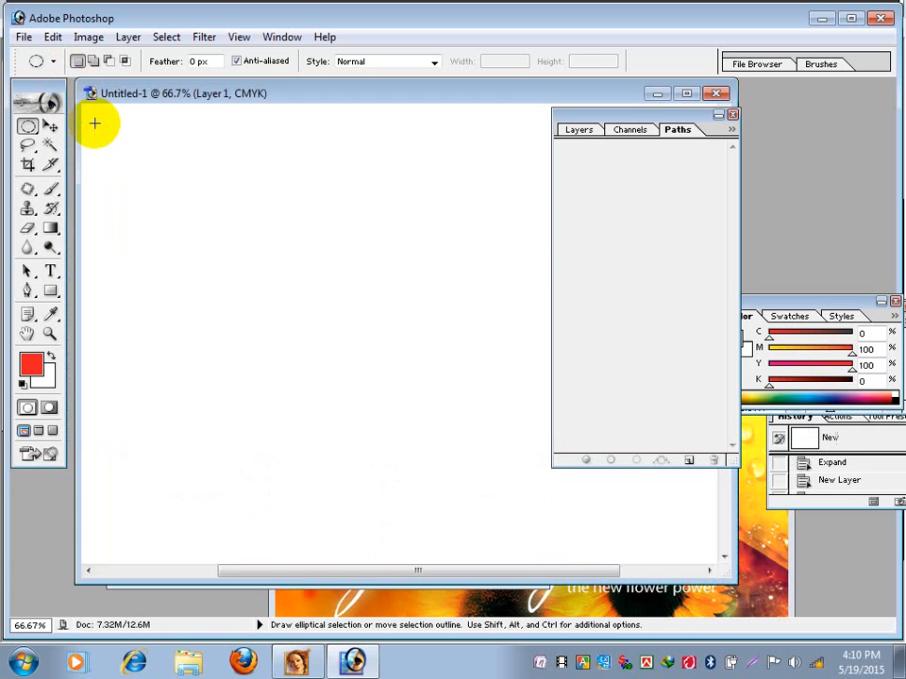
drag(369, 95, 506, 263)
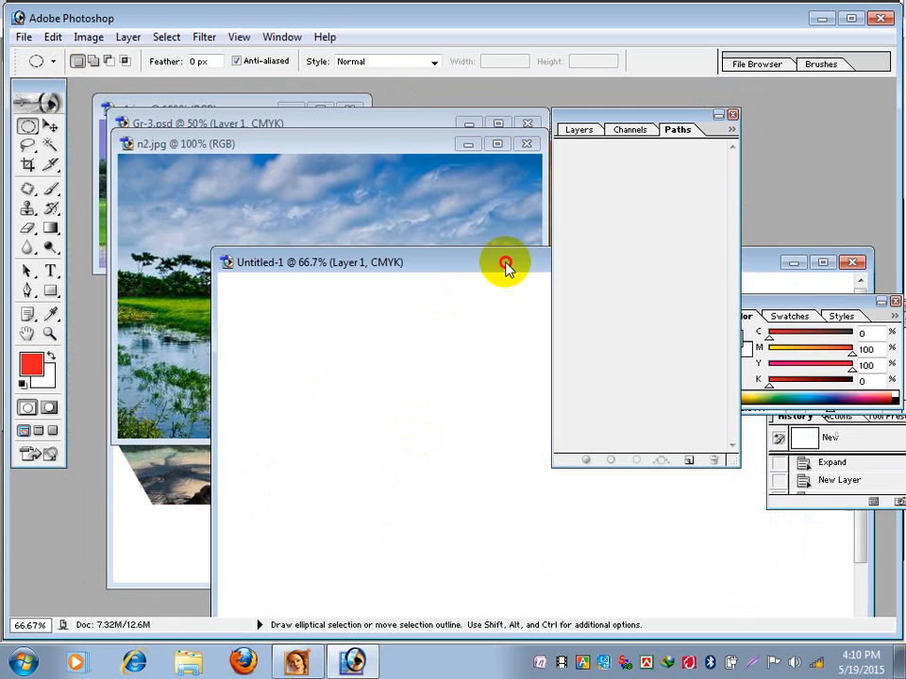
click(297, 215)
click(50, 125)
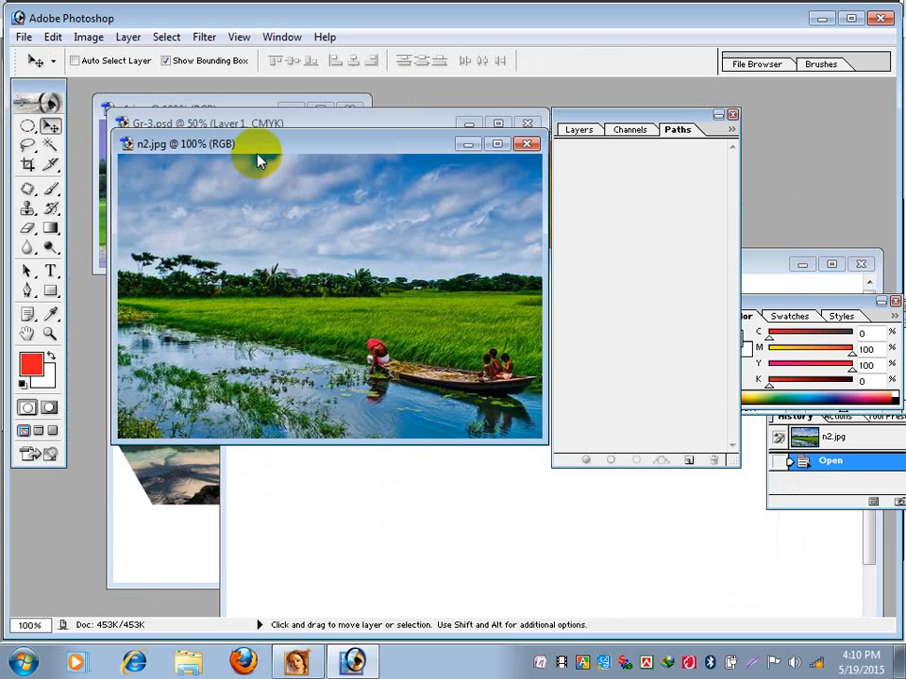
drag(264, 149, 187, 102)
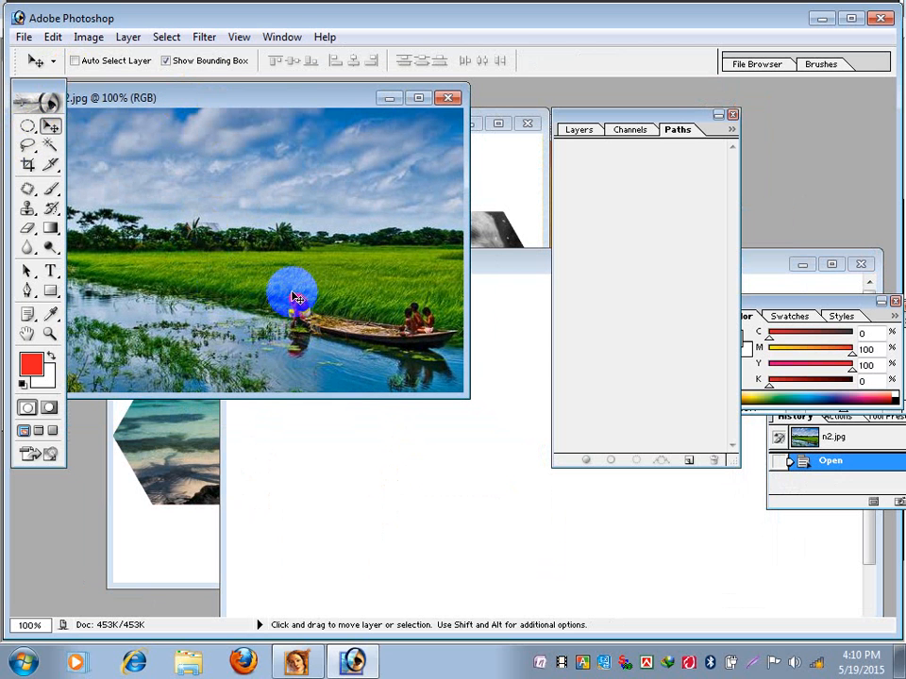
drag(295, 298, 405, 471)
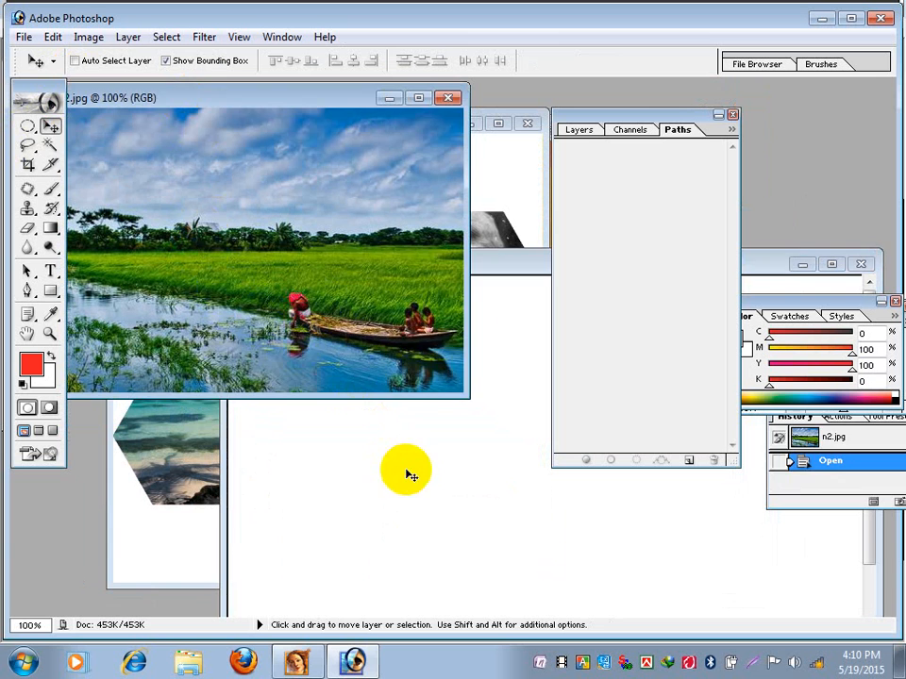
drag(377, 271, 199, 114)
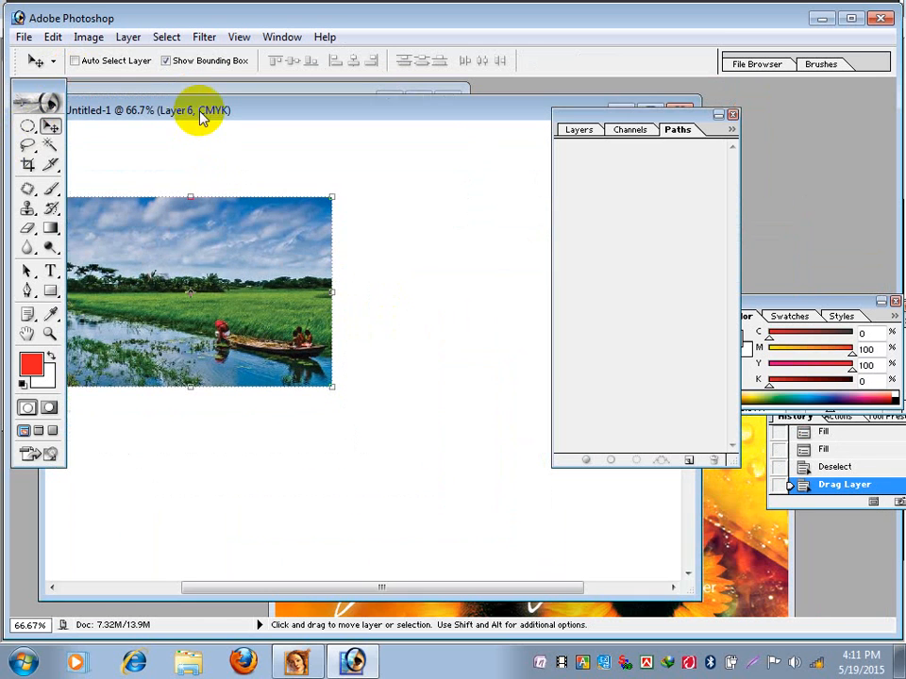
drag(213, 248, 292, 214)
drag(268, 109, 315, 219)
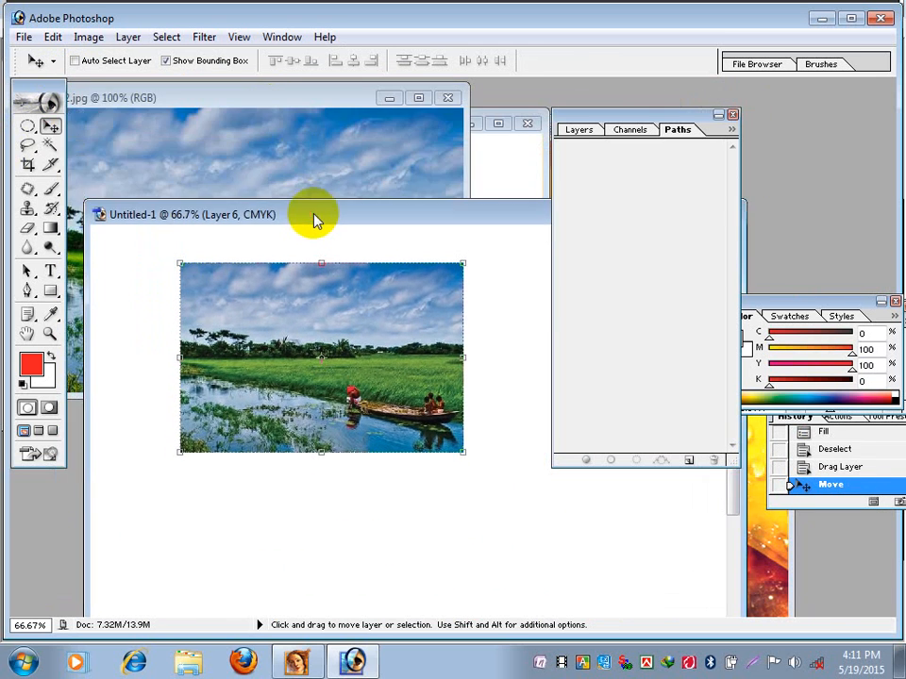
Step: Open n3.jpg from the Picture folder
click(23, 37)
click(53, 77)
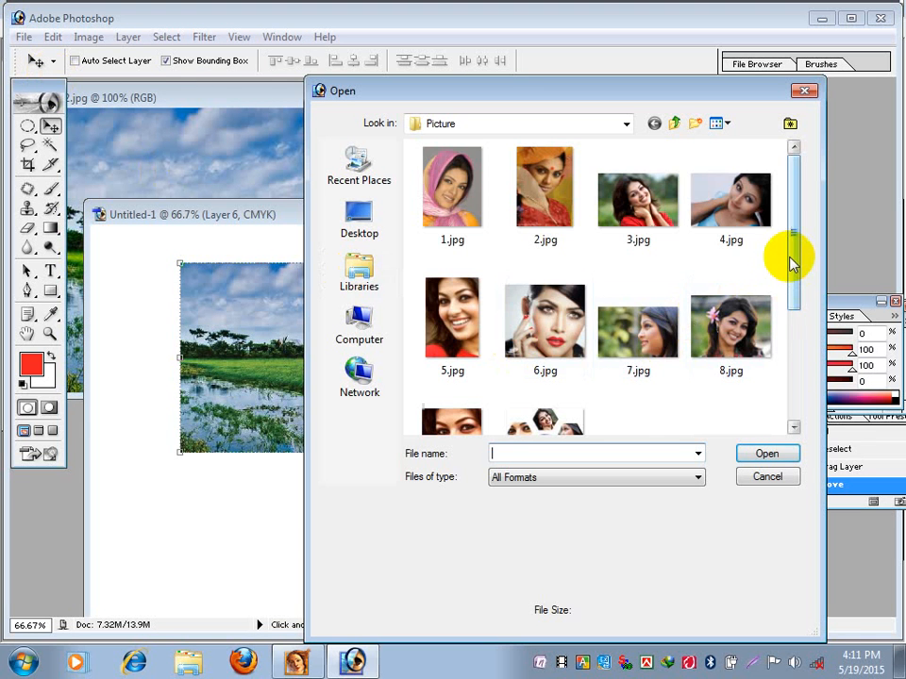
drag(790, 261, 802, 420)
click(450, 389)
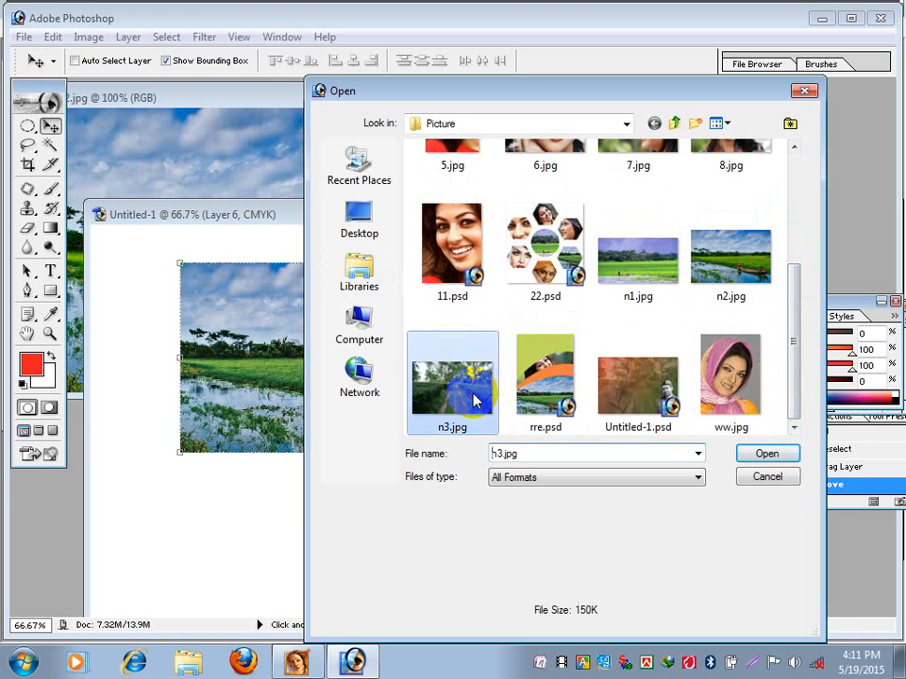
click(767, 454)
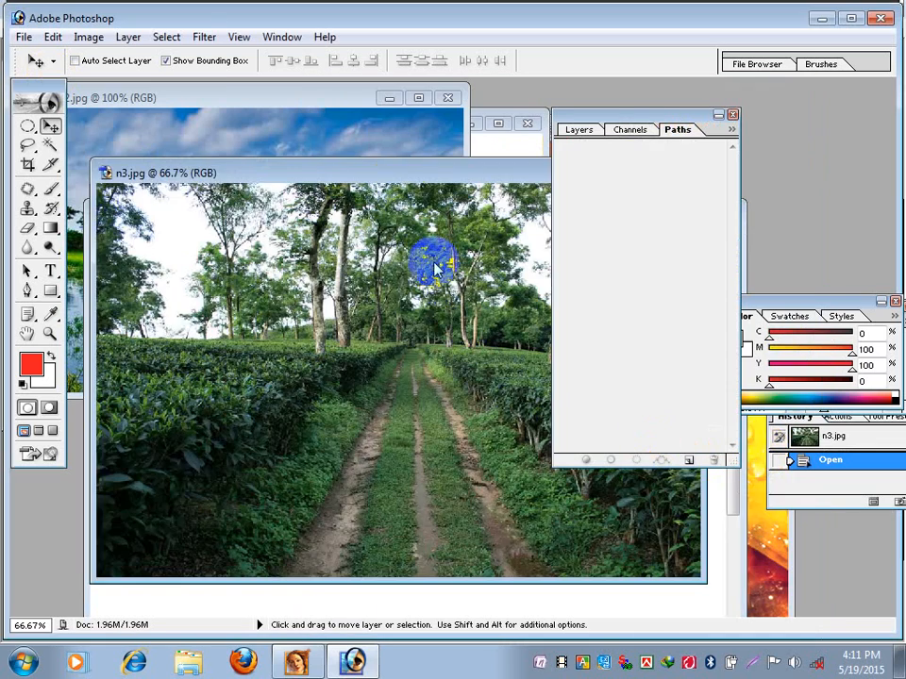
Step: Copy the n3.jpg tree-lined path photo into Untitled-1 and clear the palette off the artwork
drag(401, 176, 533, 439)
drag(449, 477, 267, 317)
drag(239, 222, 174, 139)
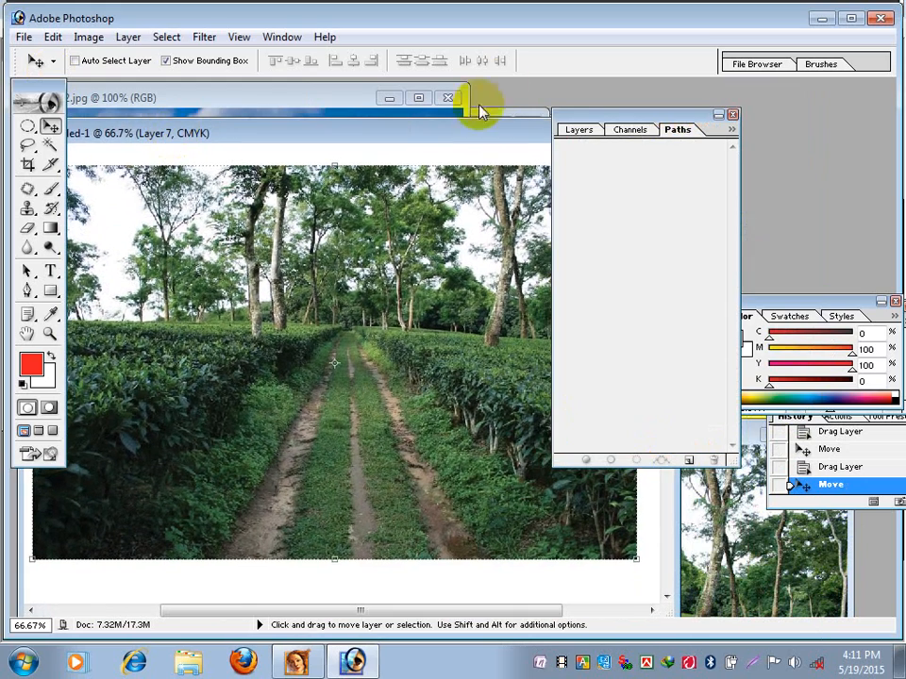
drag(577, 117, 665, 124)
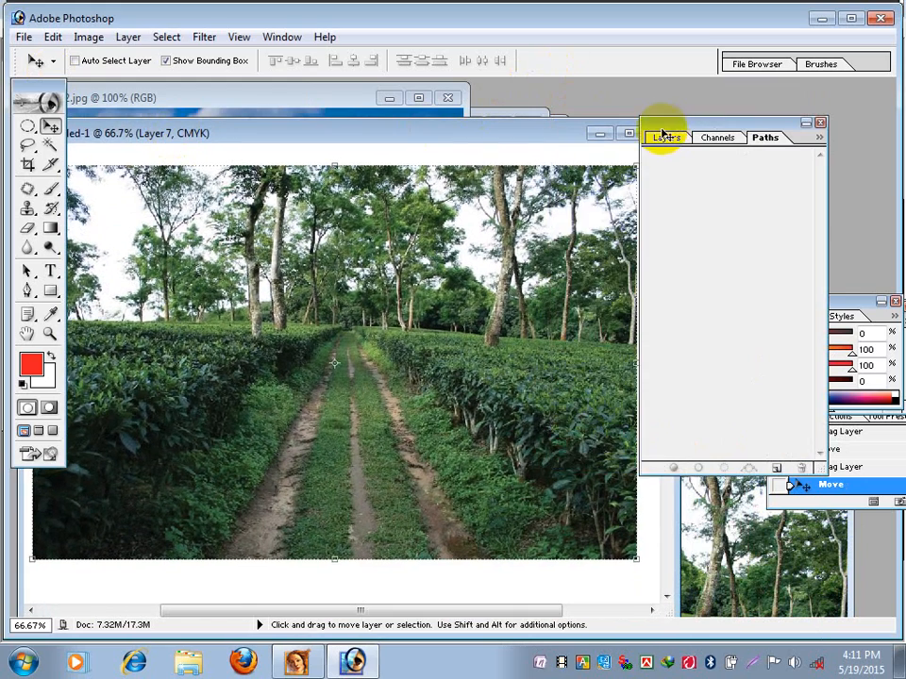
Step: Scale the path photo proportionally to about 47.8% and place it beside the right edge of the river photo
drag(345, 295, 451, 324)
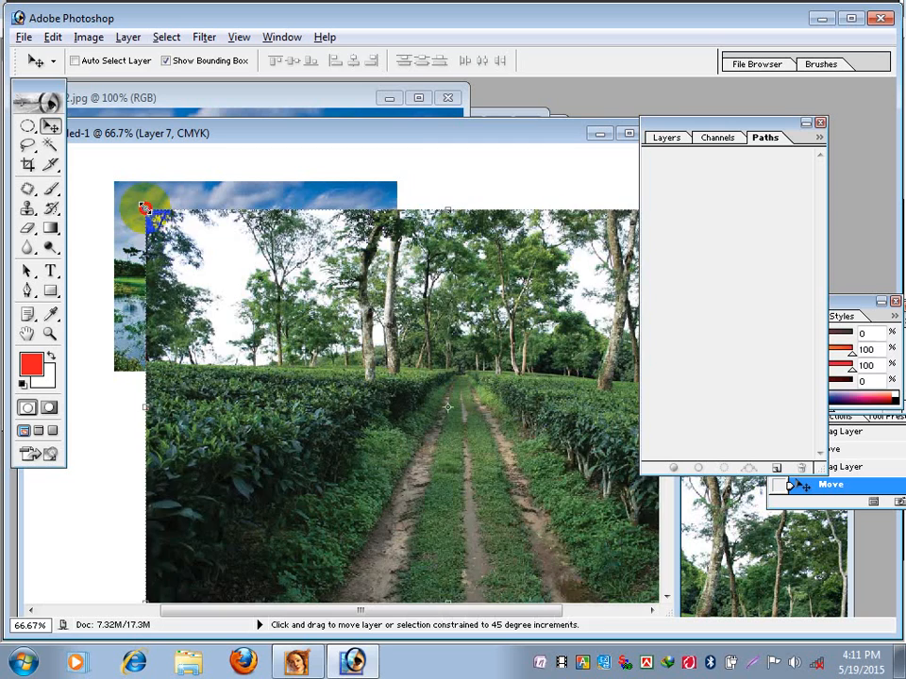
drag(131, 202, 229, 425)
key(ctrl+minus)
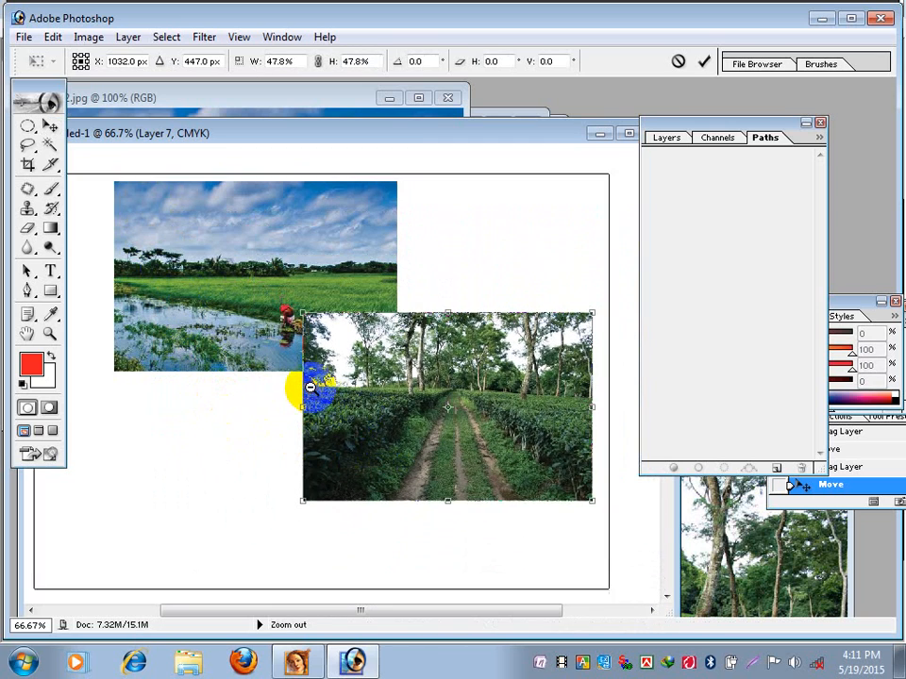
drag(415, 348, 488, 250)
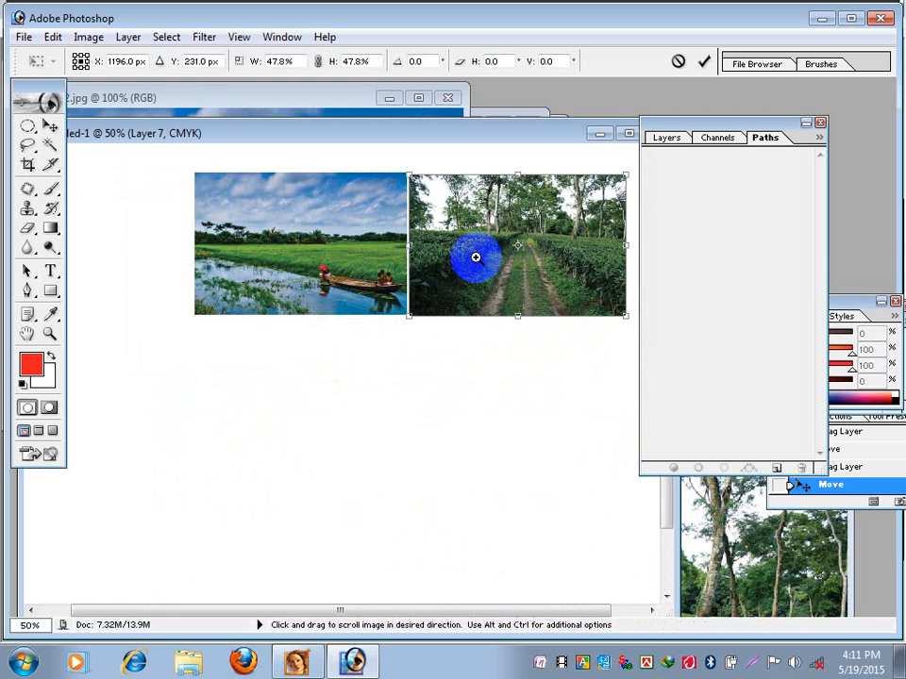
Step: Stretch the path photo to about 48.4% width and 48.7% height to meet the river photo, apply the transformation, and nudge it into alignment
ctrl+click(476, 257)
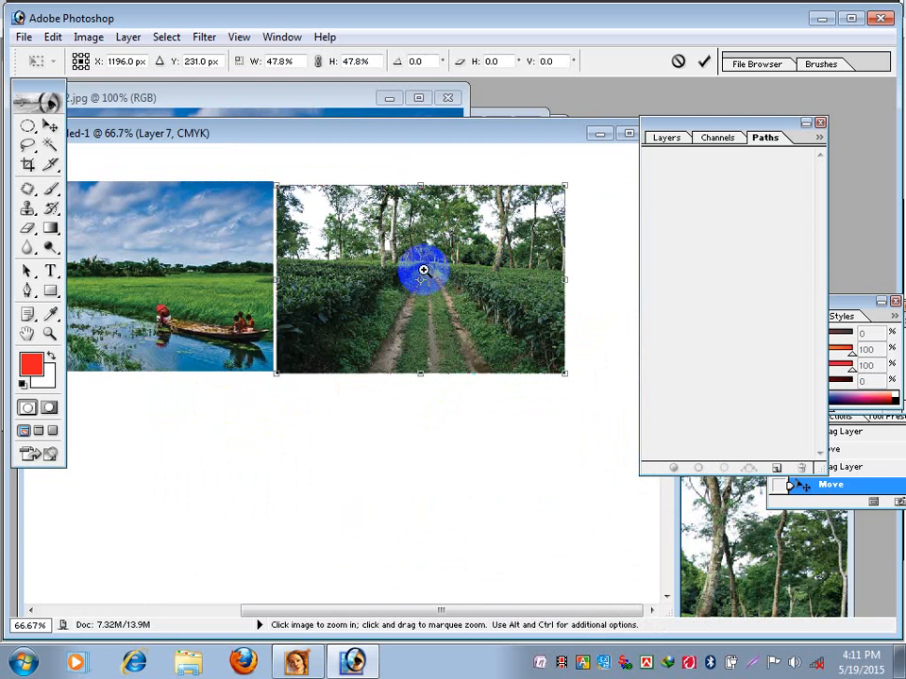
ctrl+click(338, 259)
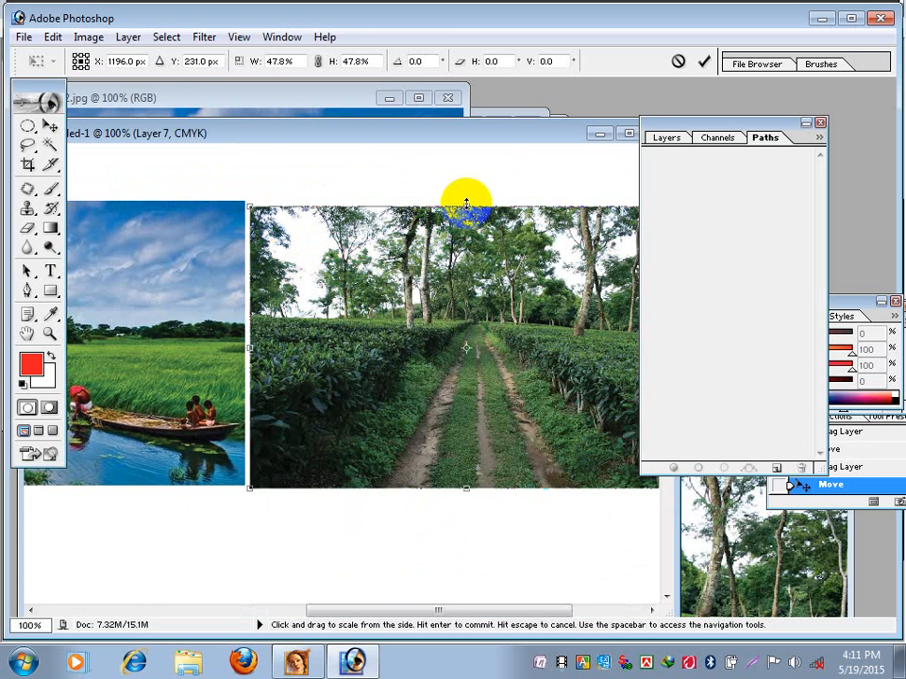
drag(465, 204, 499, 199)
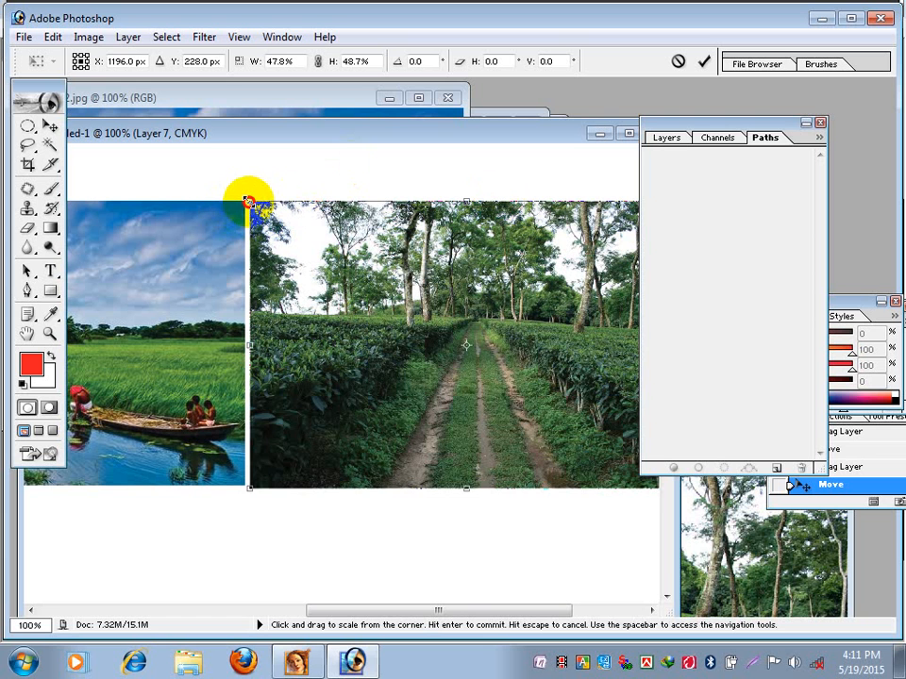
drag(243, 202, 242, 201)
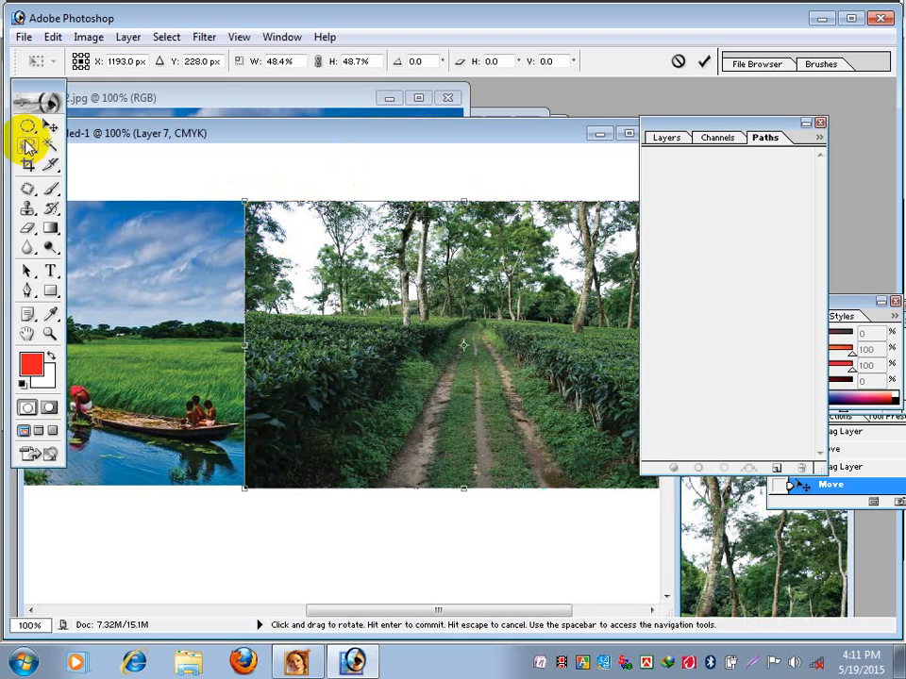
click(49, 125)
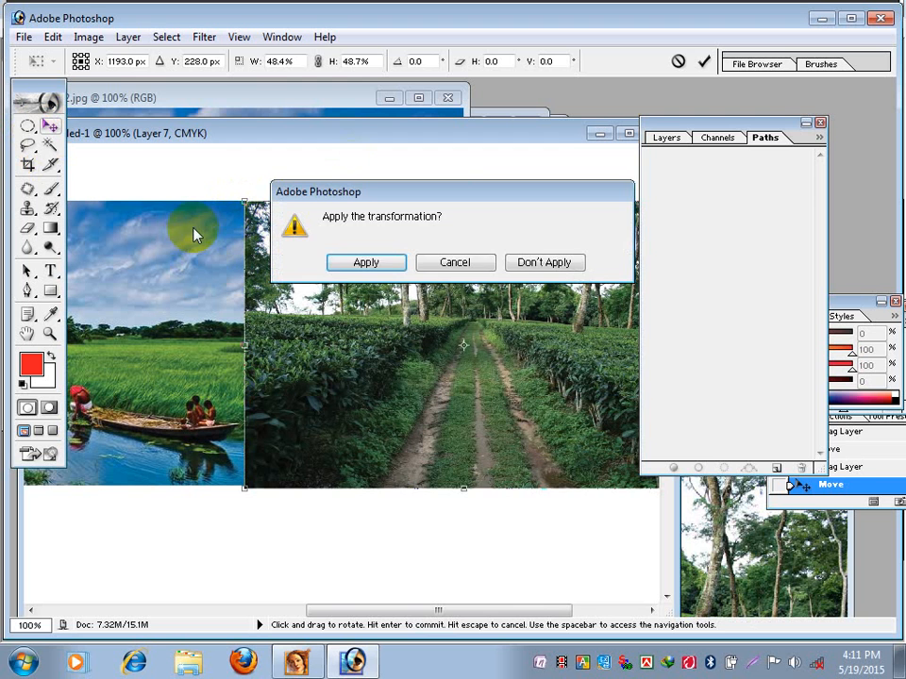
click(366, 262)
mouse_move(337, 410)
mouse_down()
mouse_move(348, 404)
mouse_move(334, 410)
mouse_up()
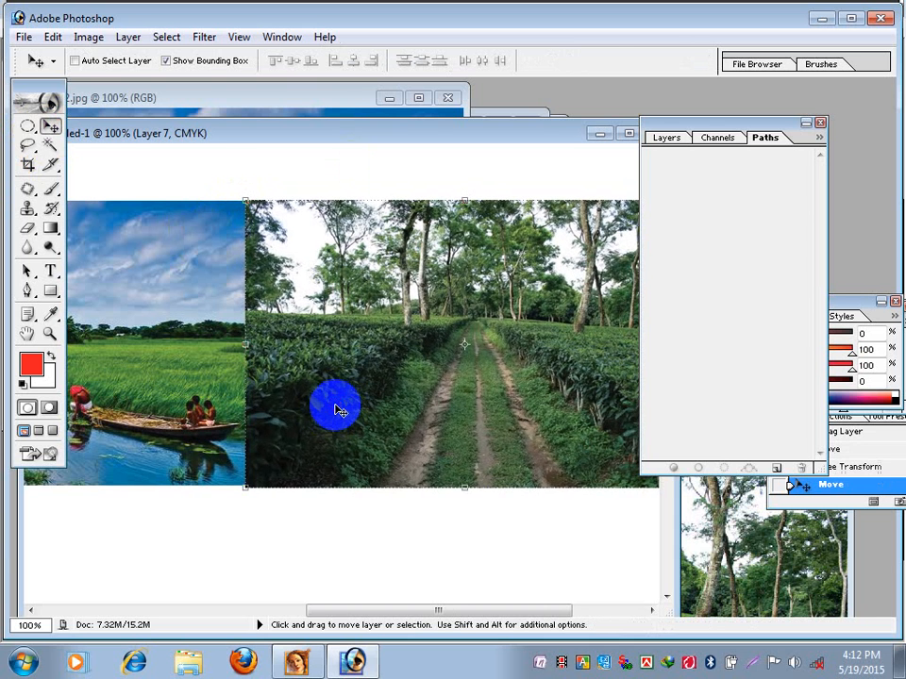
click(28, 127)
drag(208, 60, 175, 64)
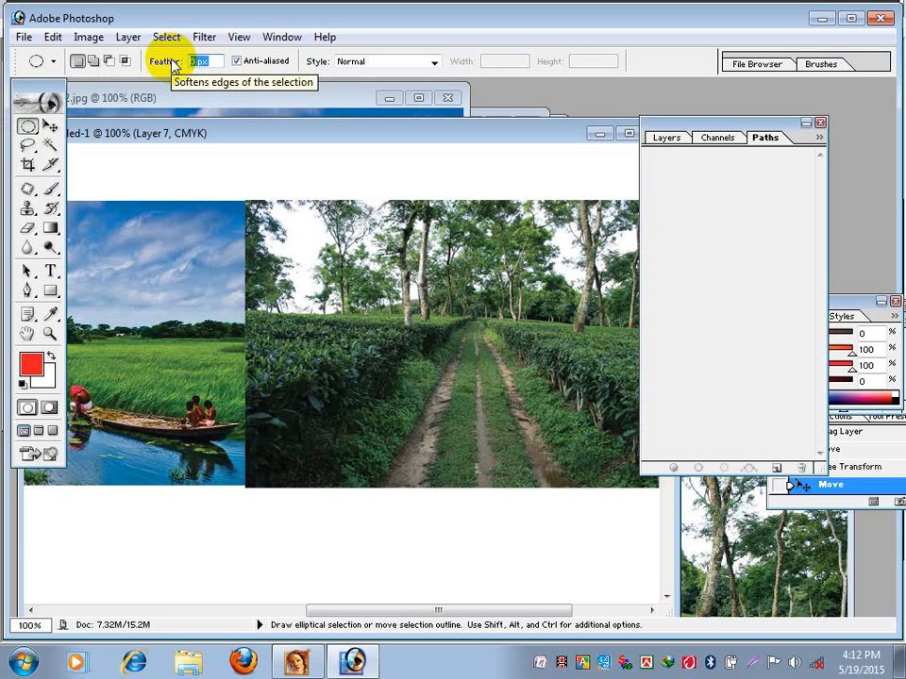
text(20)
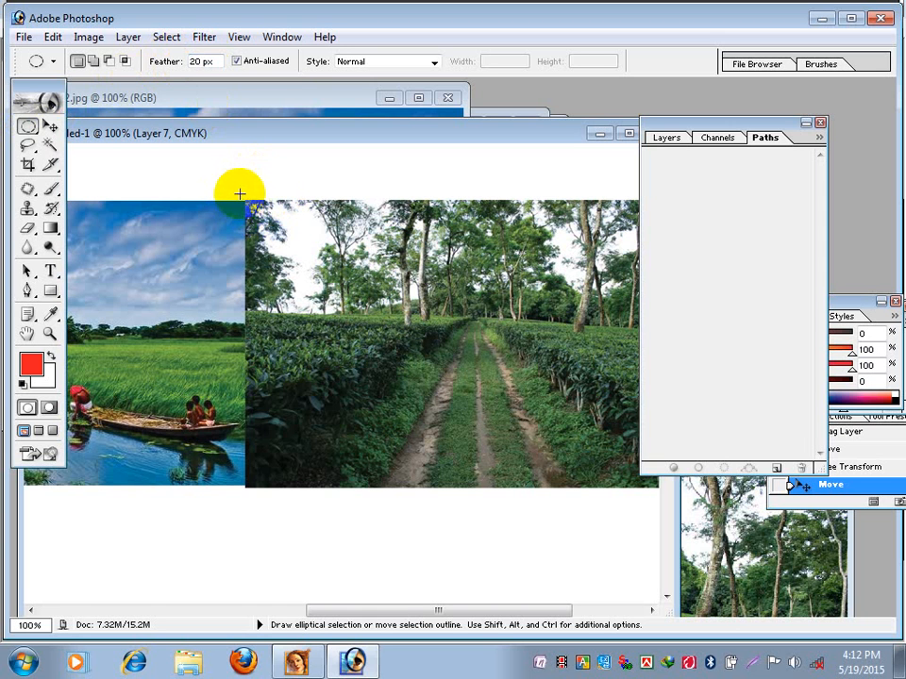
drag(245, 201, 266, 438)
click(263, 176)
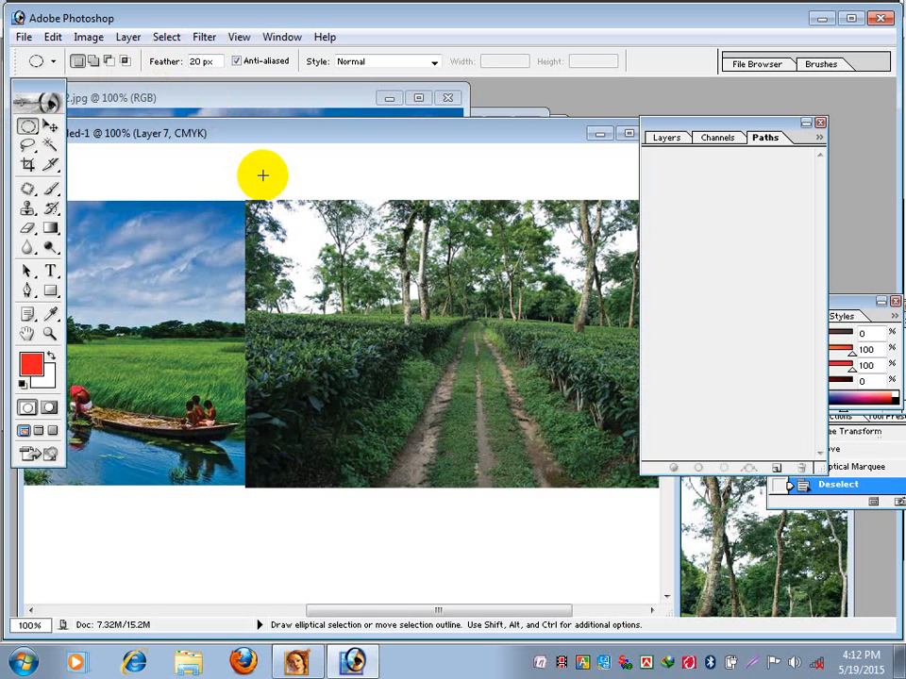
Step: Try a narrow feathered rectangular selection over the seam between the two photos, and set the marquee feather to 15 px
drag(25, 127, 104, 126)
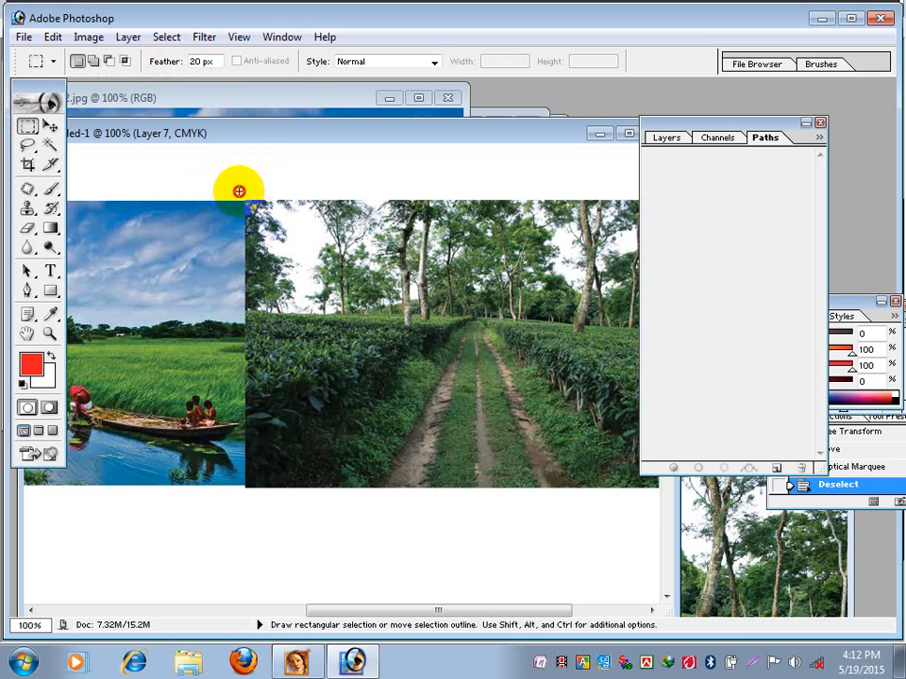
drag(239, 191, 255, 498)
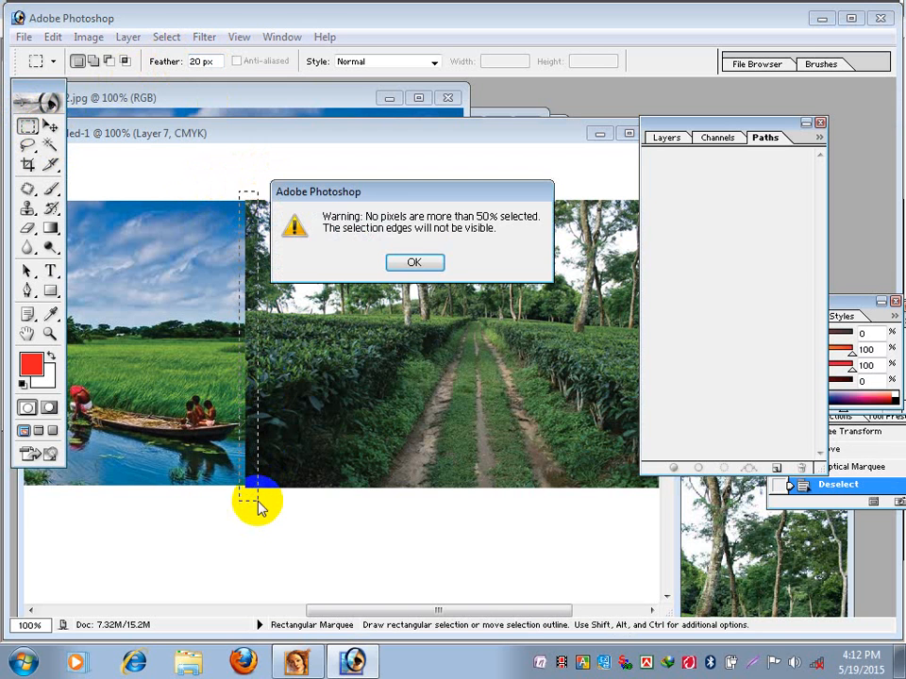
click(414, 261)
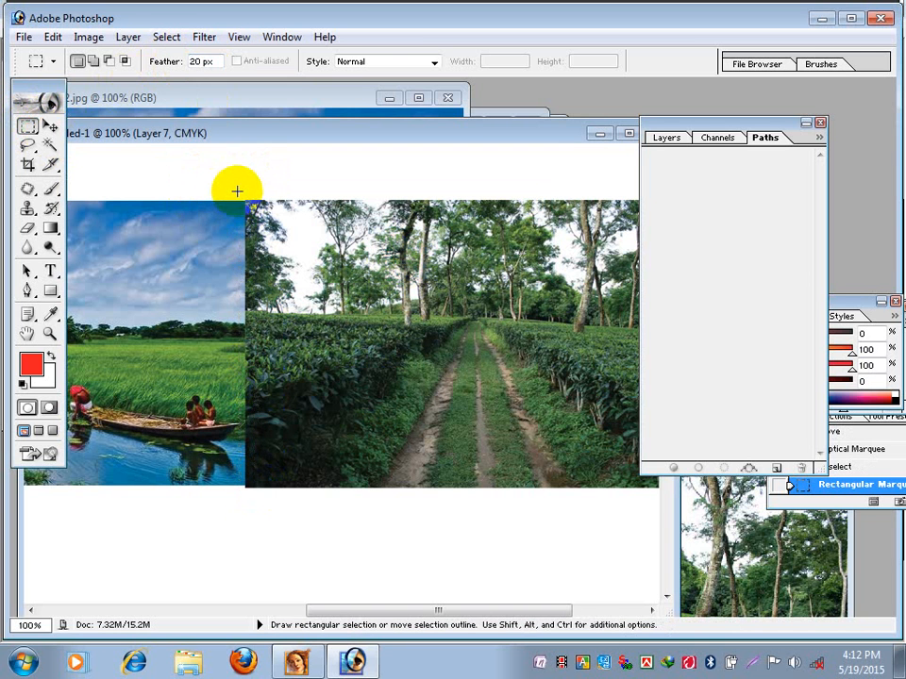
click(207, 62)
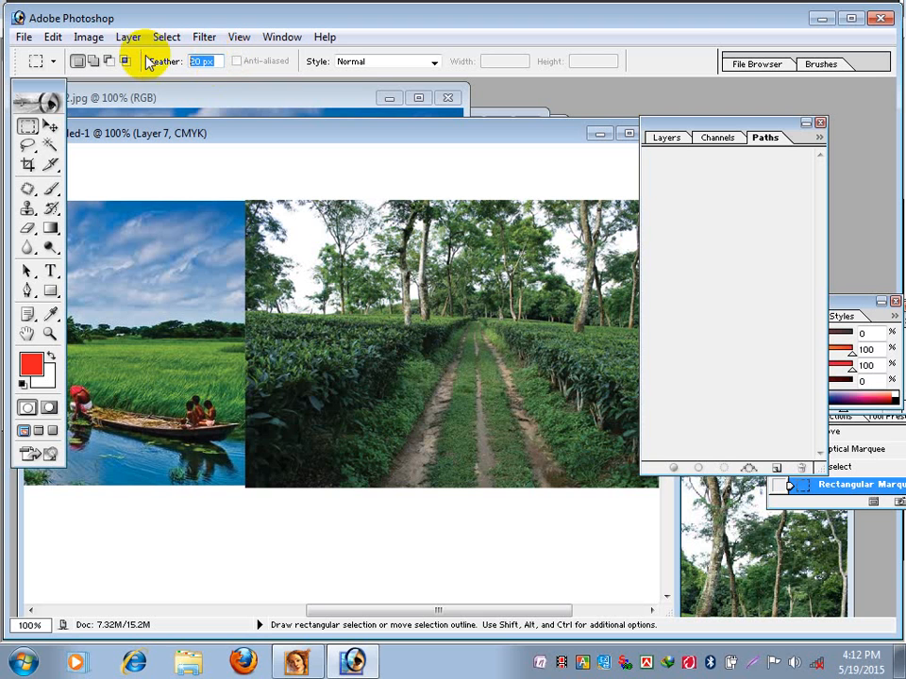
text(15)
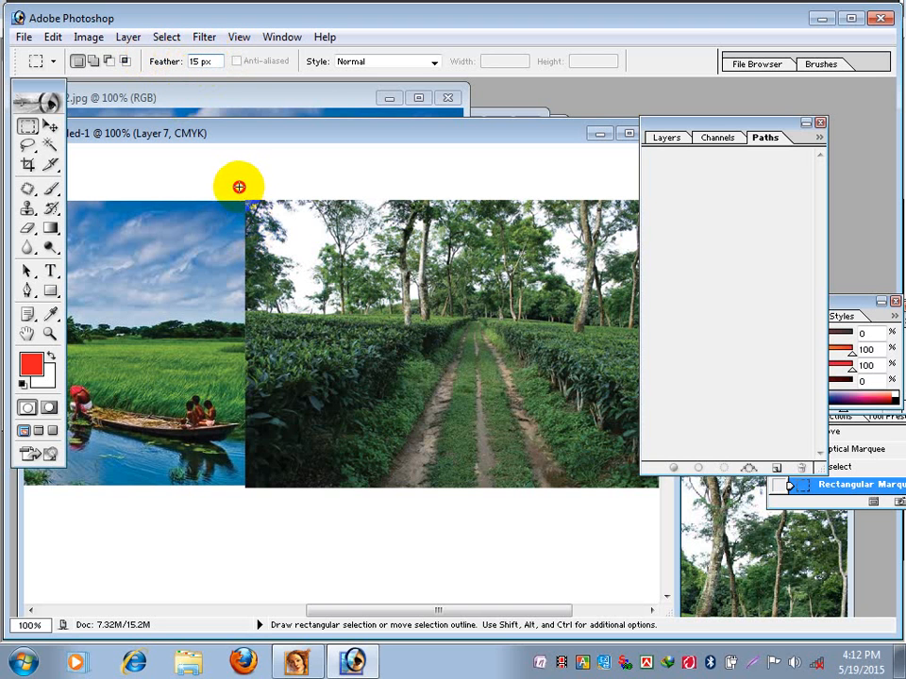
drag(238, 187, 259, 497)
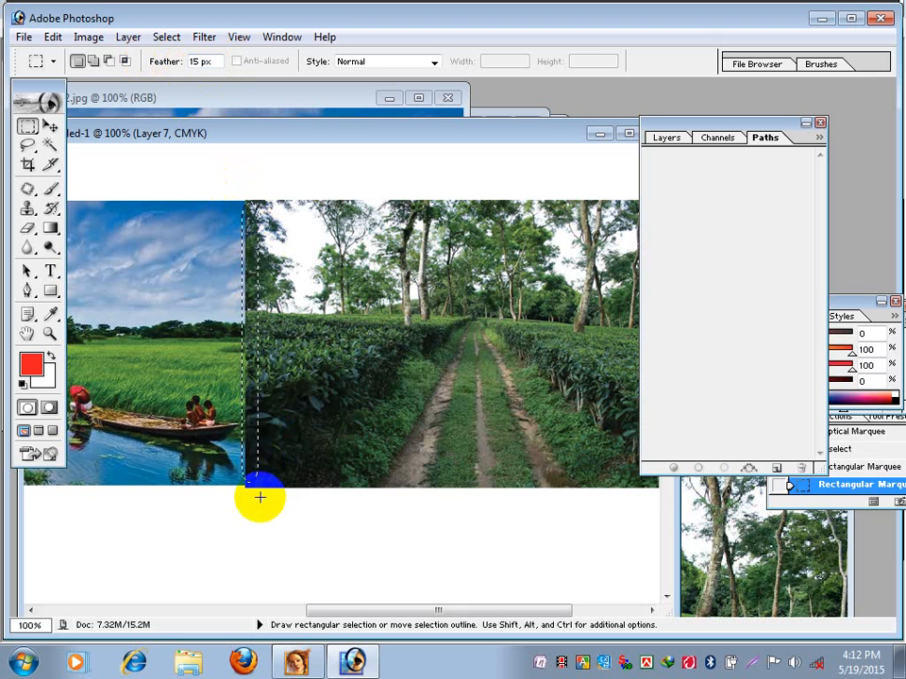
click(239, 186)
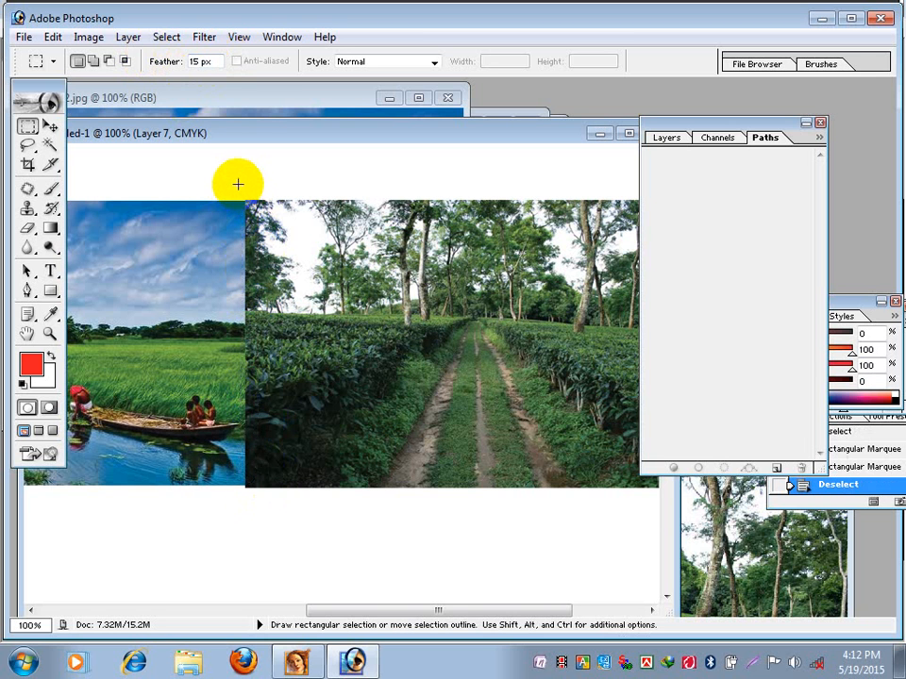
drag(231, 178, 313, 510)
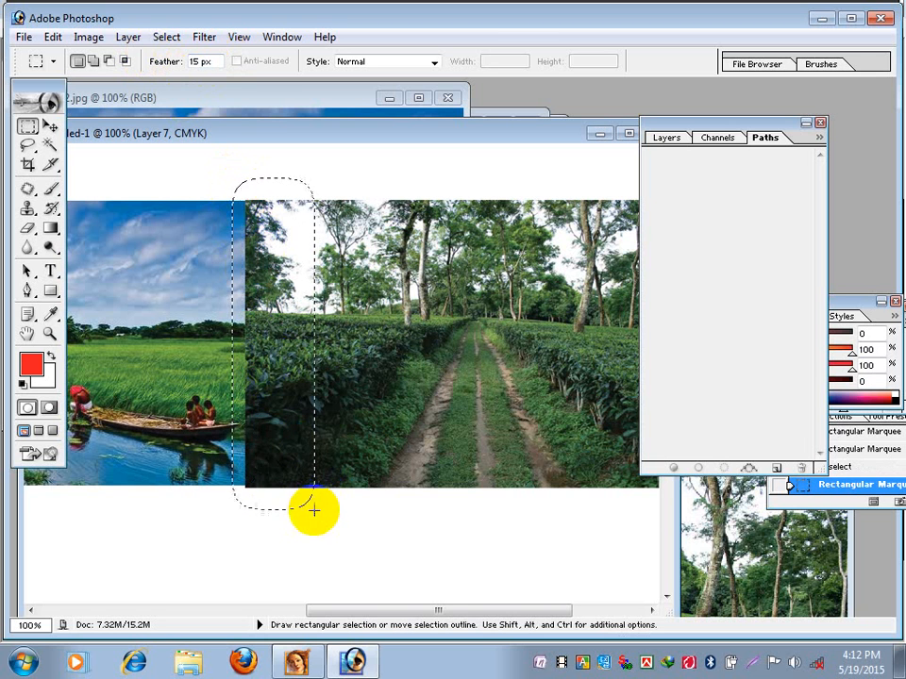
click(280, 459)
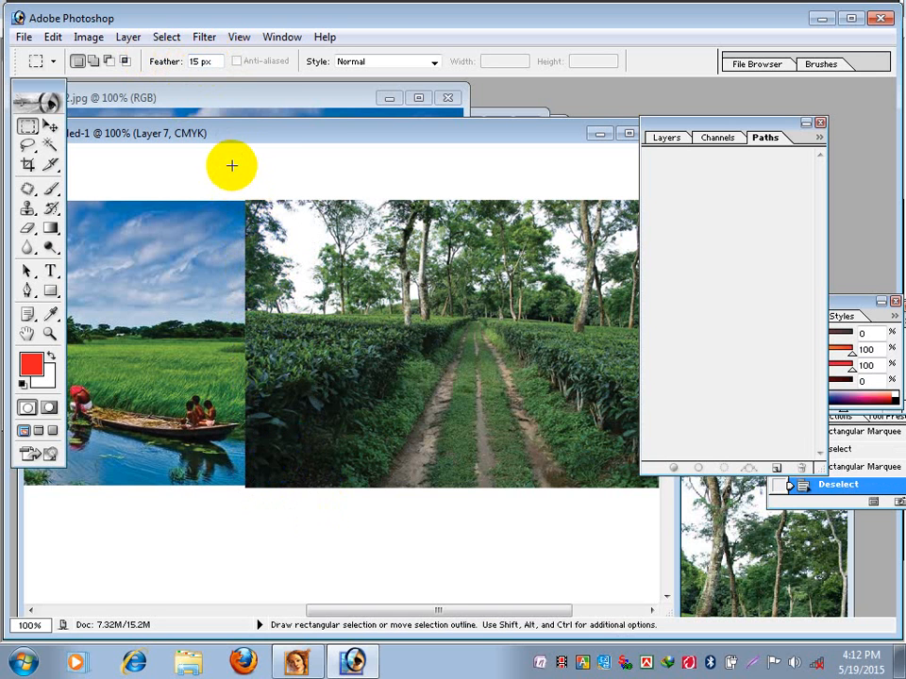
Step: Draw a tall, narrow rectangular selection with 15 px feather over the photo seam, shift it slightly right, and show the layer list
drag(232, 167, 270, 517)
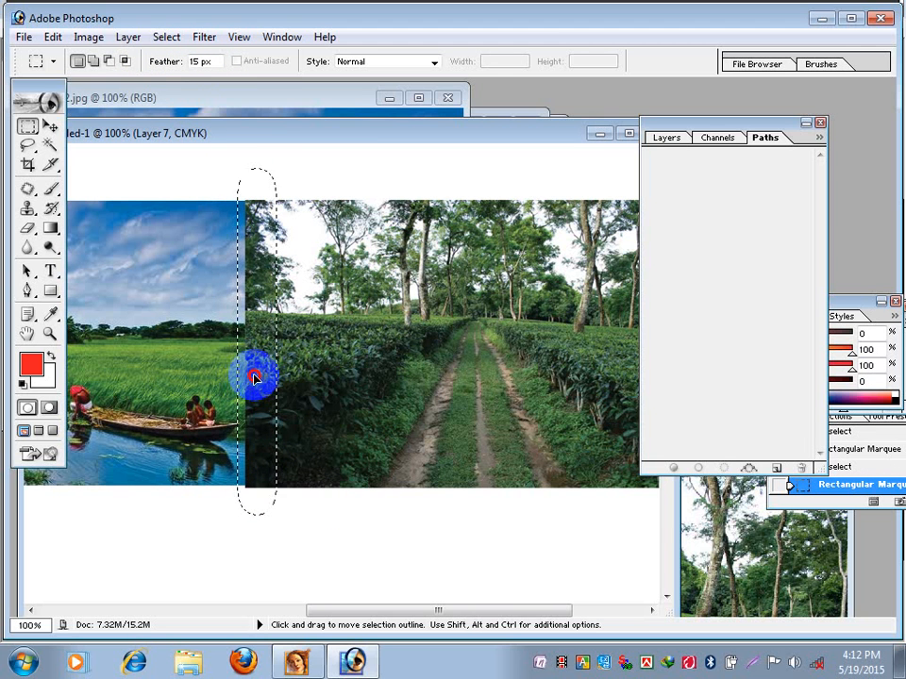
click(259, 377)
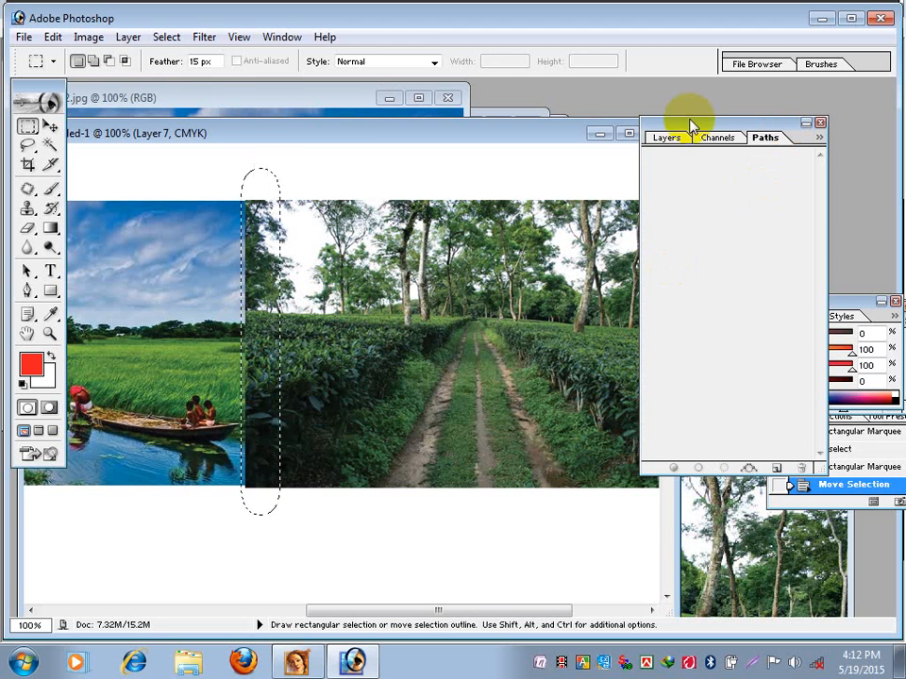
click(663, 141)
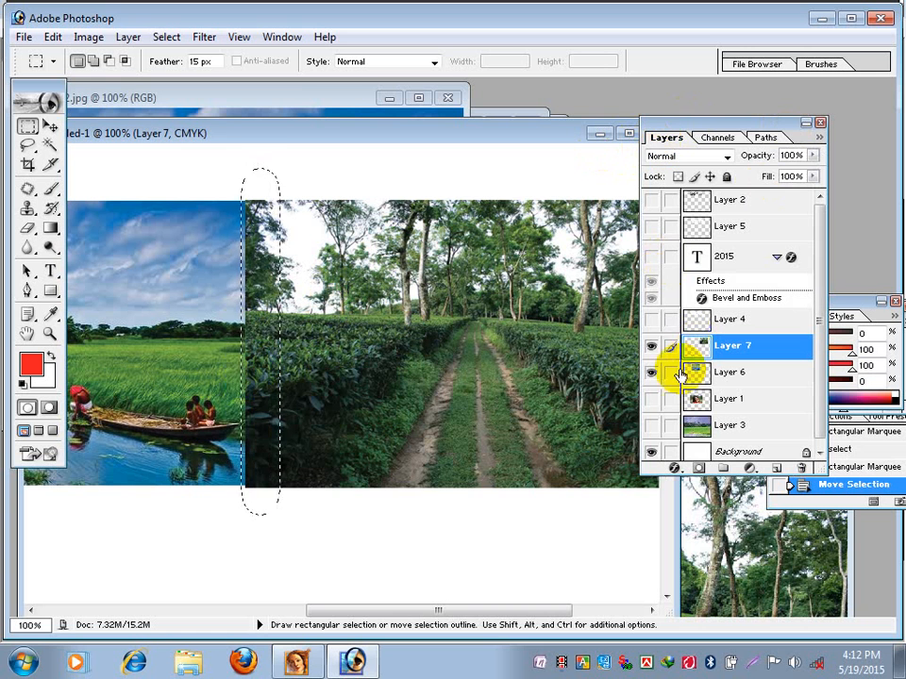
Step: Toggle the visibility of Layer 7 and Layer 6 to check which photo each one holds
click(651, 347)
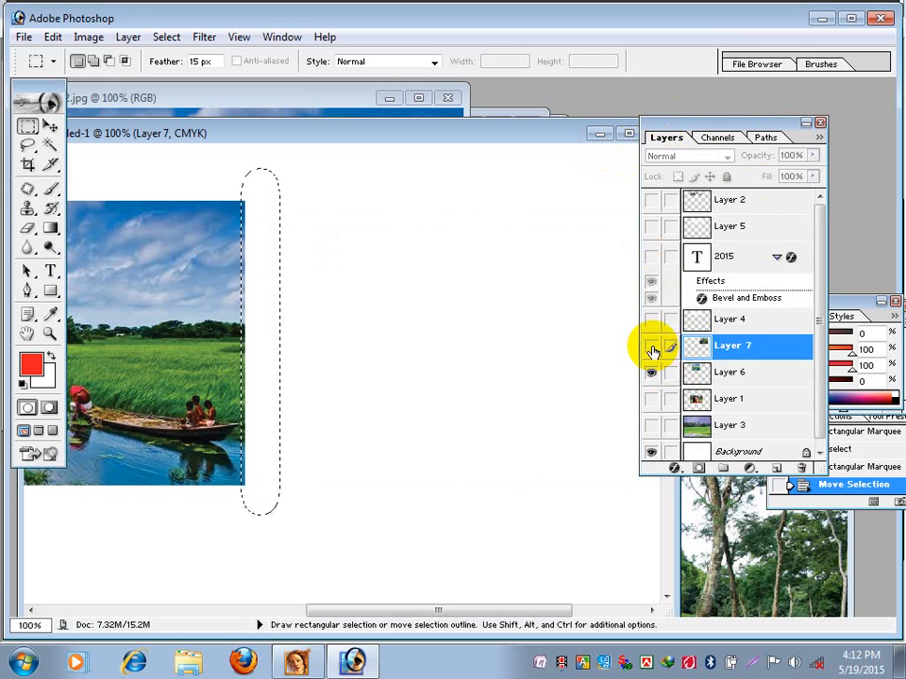
click(651, 347)
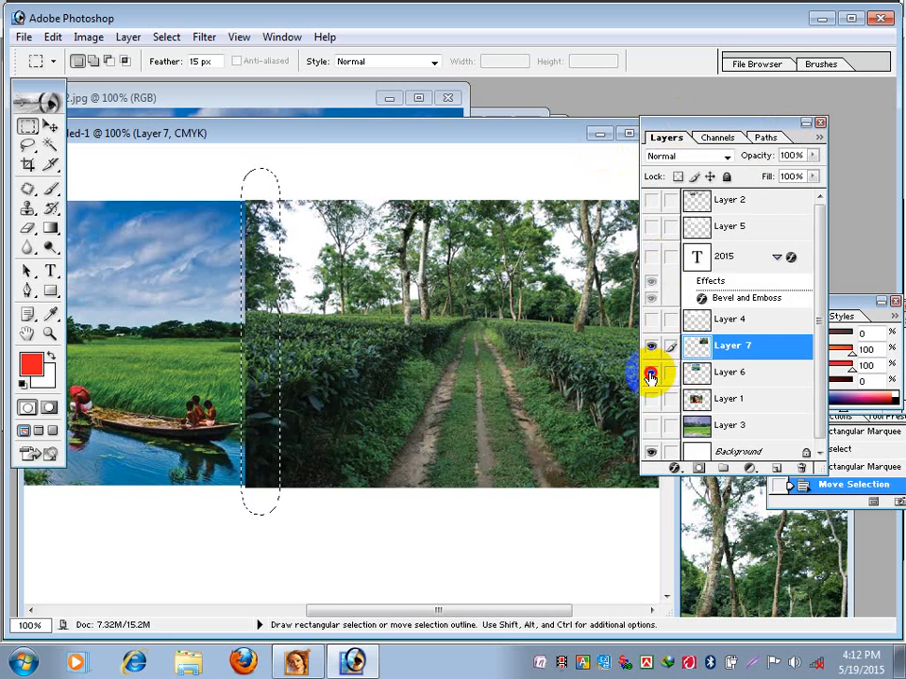
click(650, 374)
click(650, 375)
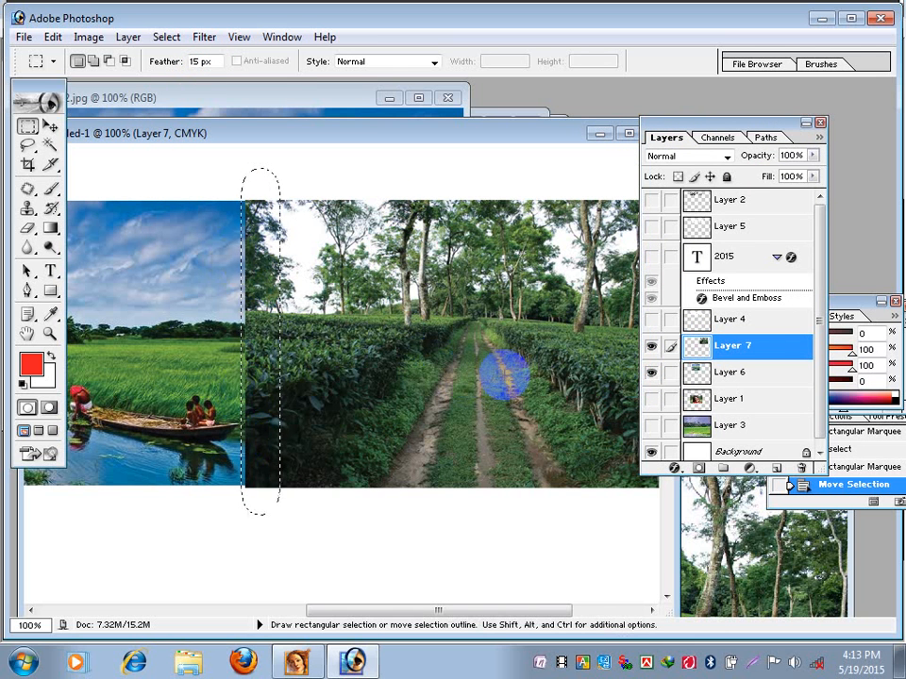
click(649, 347)
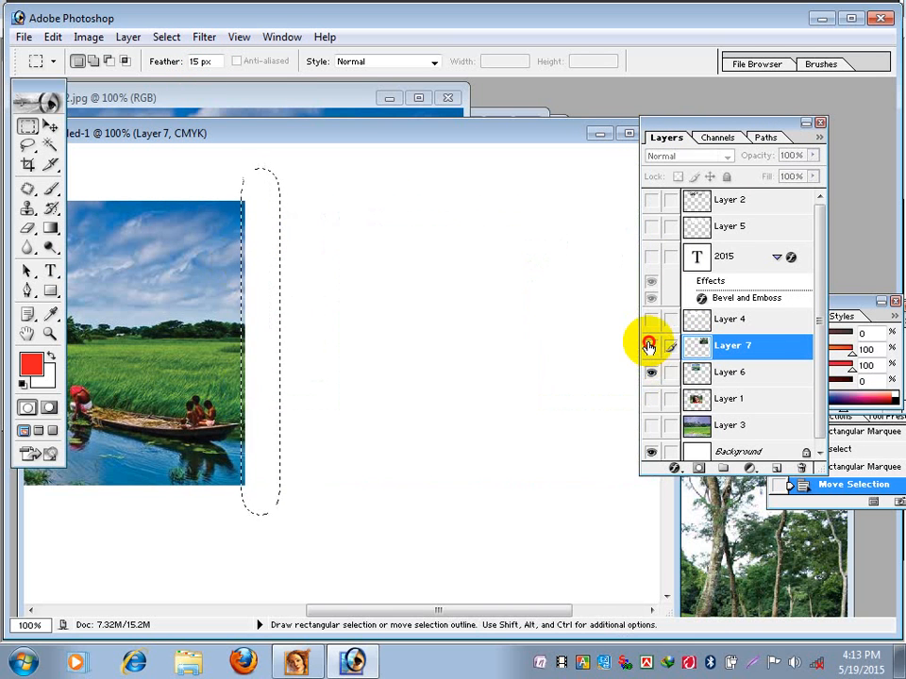
click(650, 348)
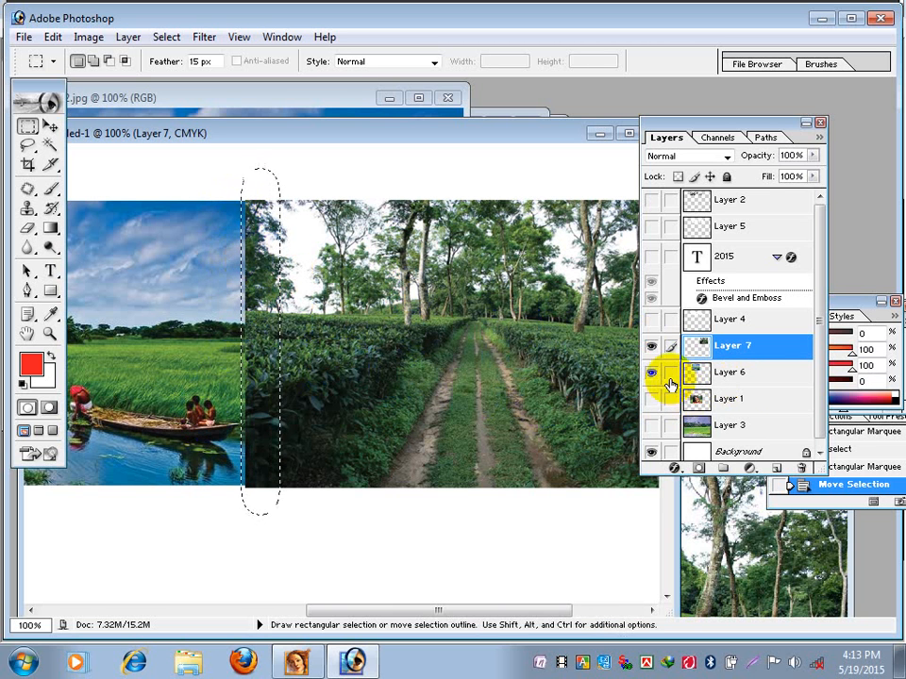
Step: Check Layer 6 by hiding and showing it, and clear the feathered selection from it repeatedly to fade the river photo's right edge
click(752, 372)
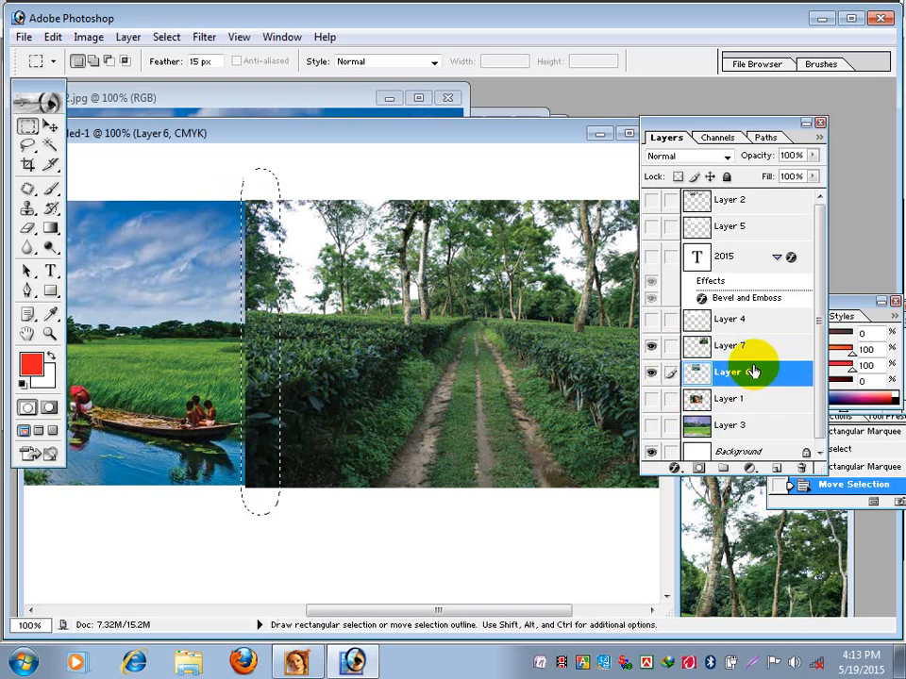
click(651, 372)
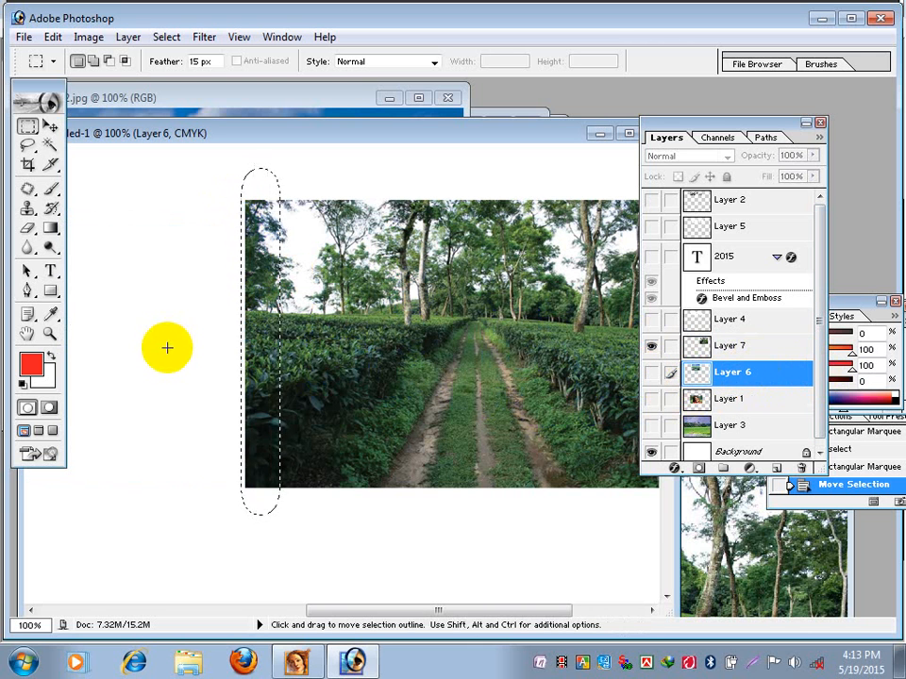
click(651, 371)
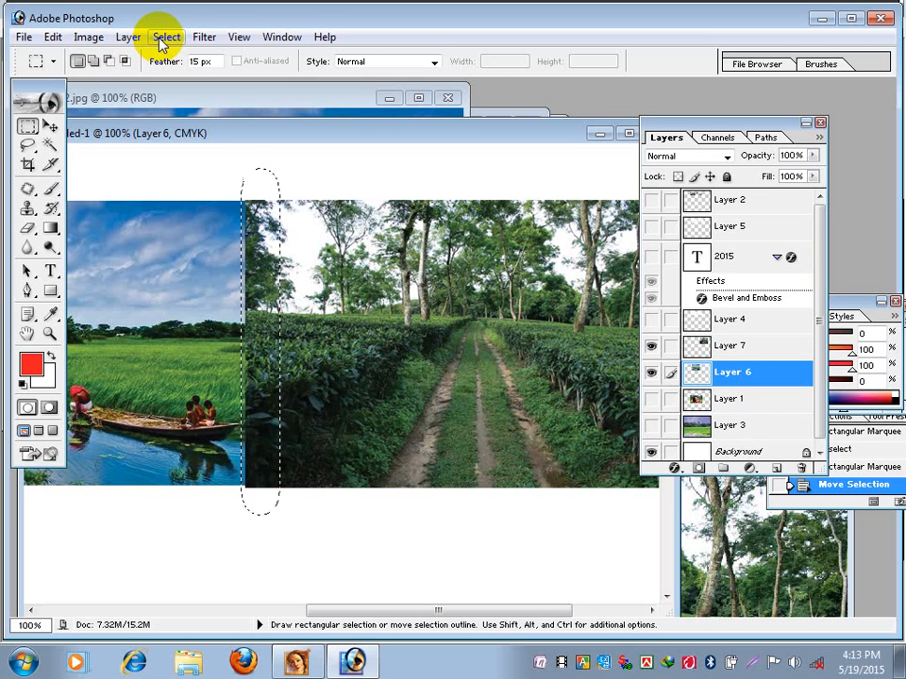
key(Delete)
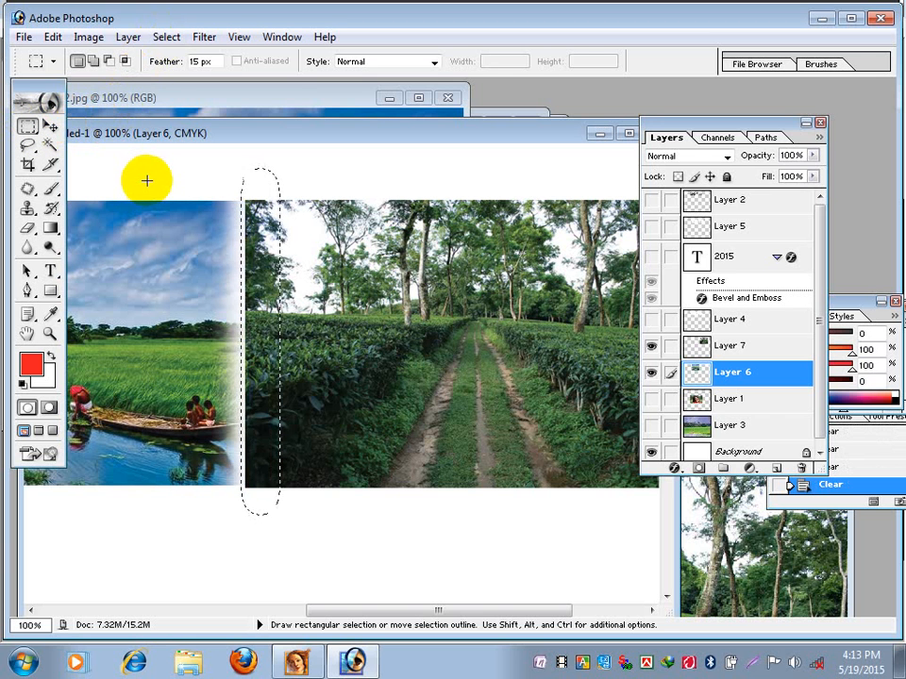
Step: On Layer 7, shift the feathered selection left onto the path photo's edge, clear it repeatedly to fade that edge, and deselect
click(740, 345)
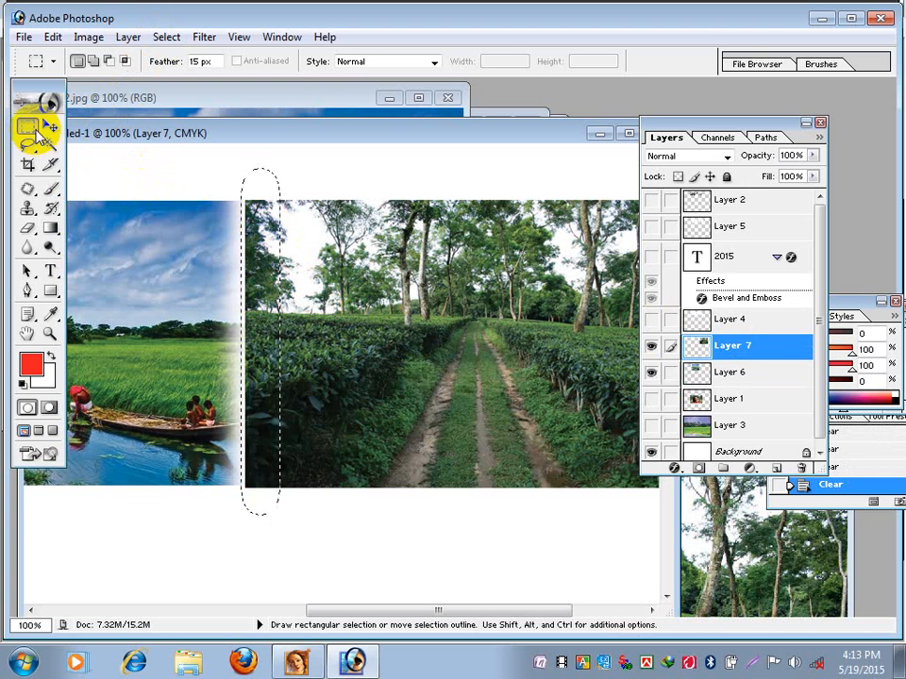
drag(265, 272, 231, 273)
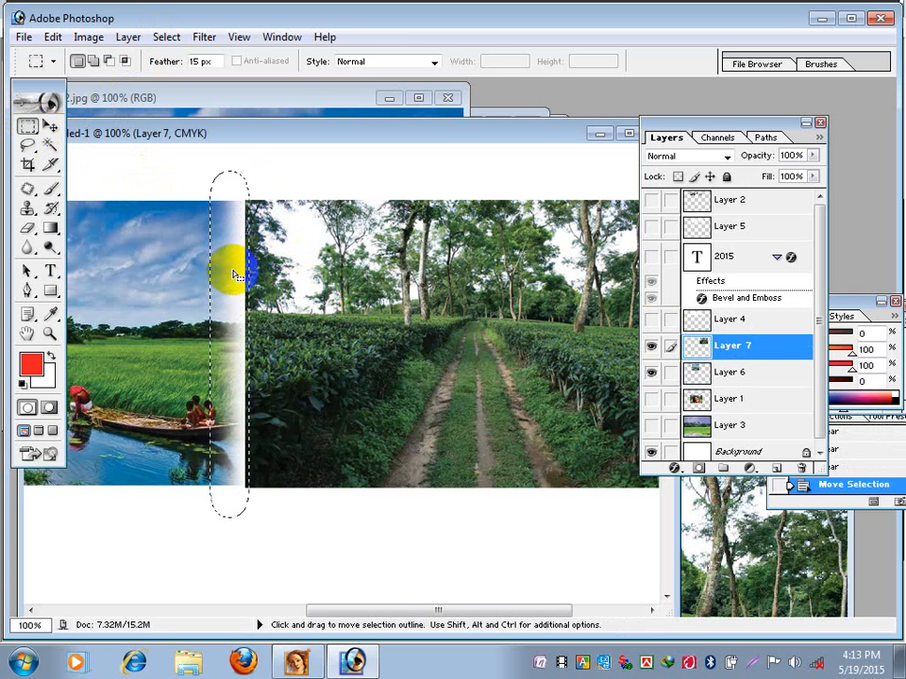
key(Delete)
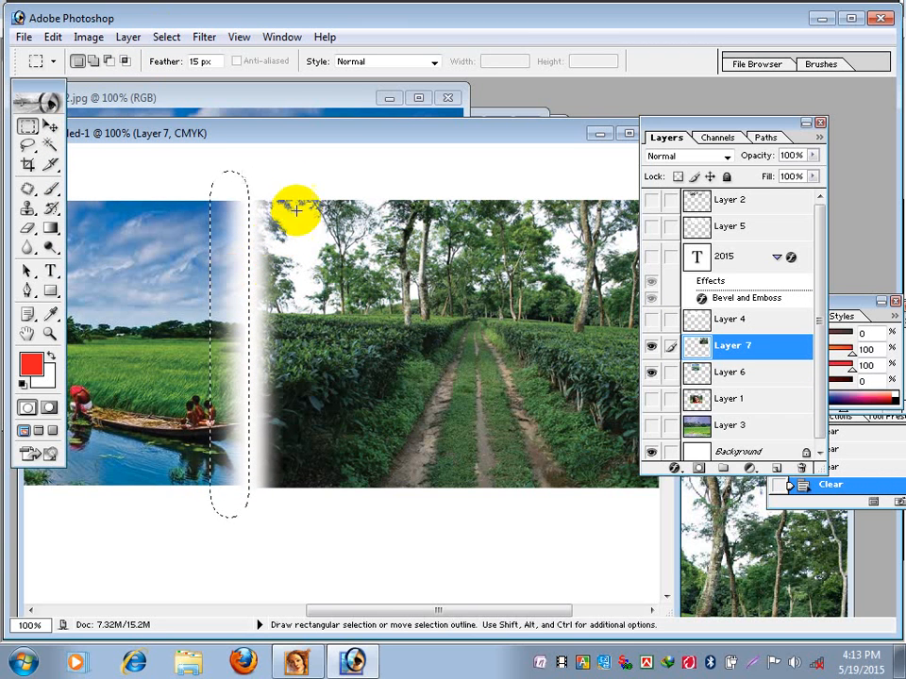
click(293, 182)
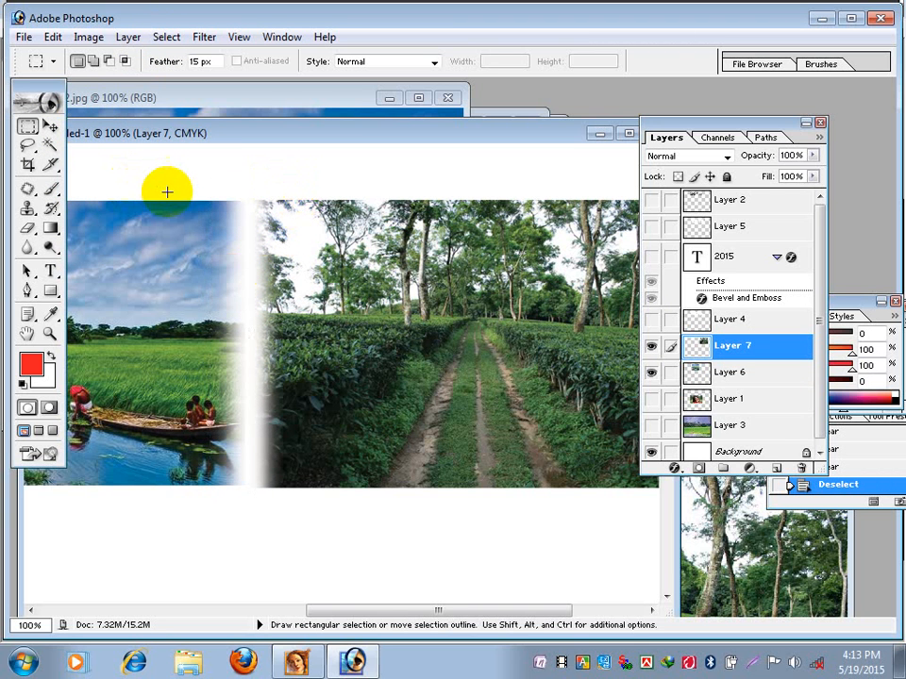
key(ctrl+z)
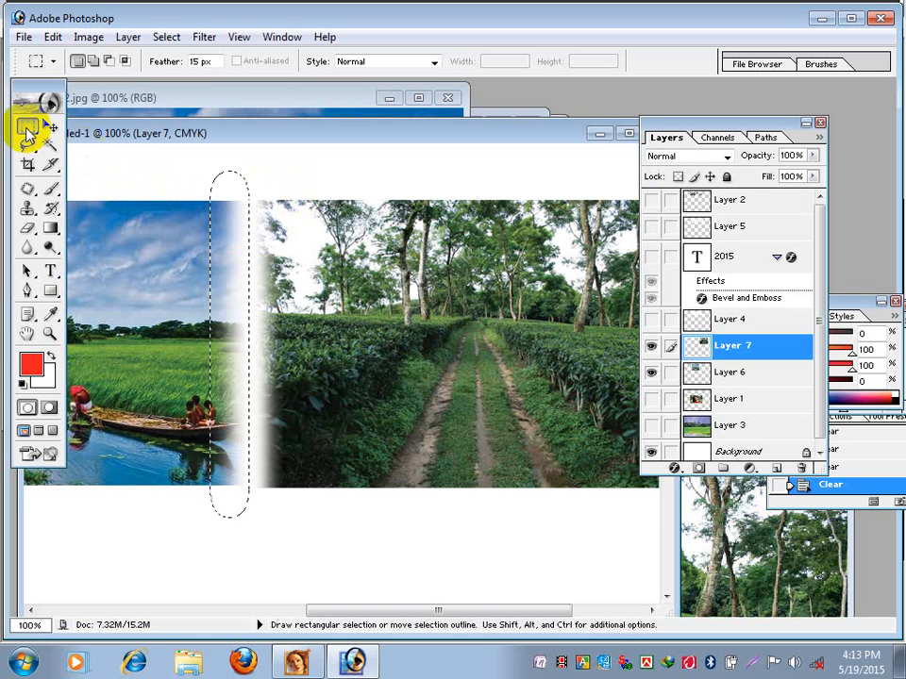
click(198, 183)
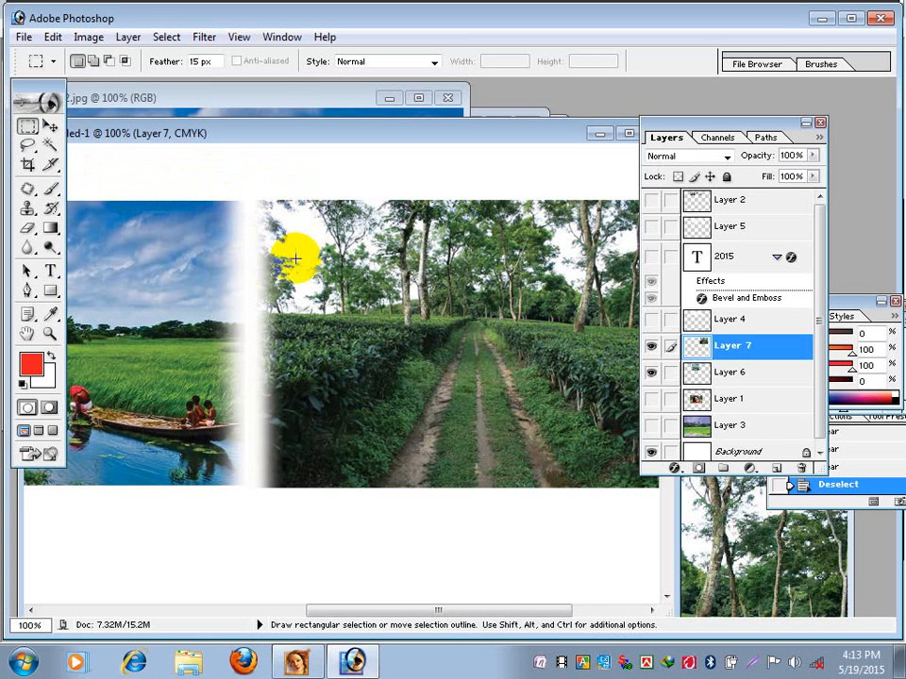
Step: Stretch the path photo on Layer 7 leftward to 104.9% width to narrow the gap, and apply the transformation
click(50, 125)
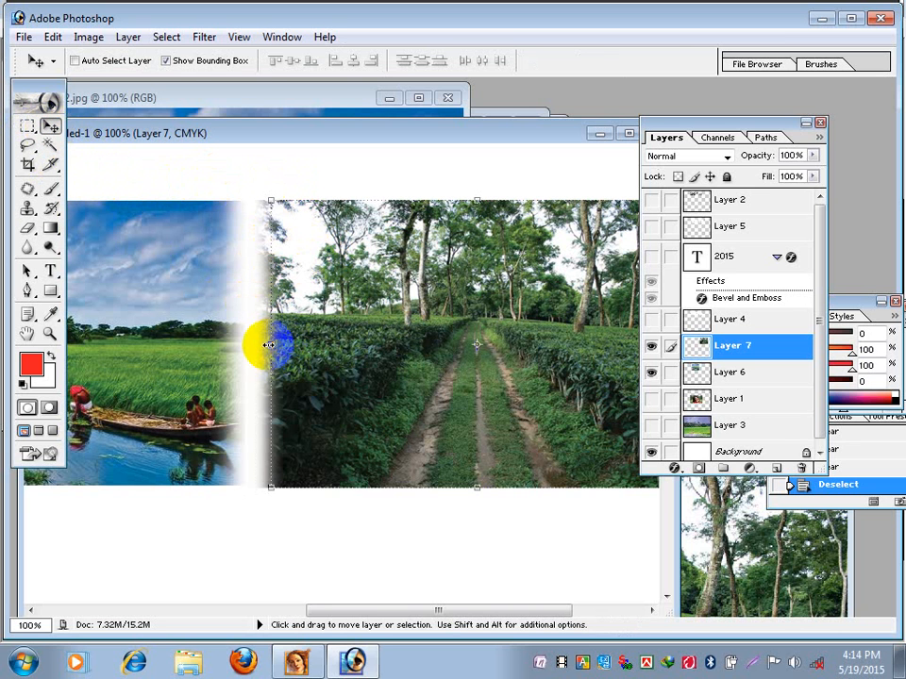
click(270, 345)
drag(270, 345, 250, 345)
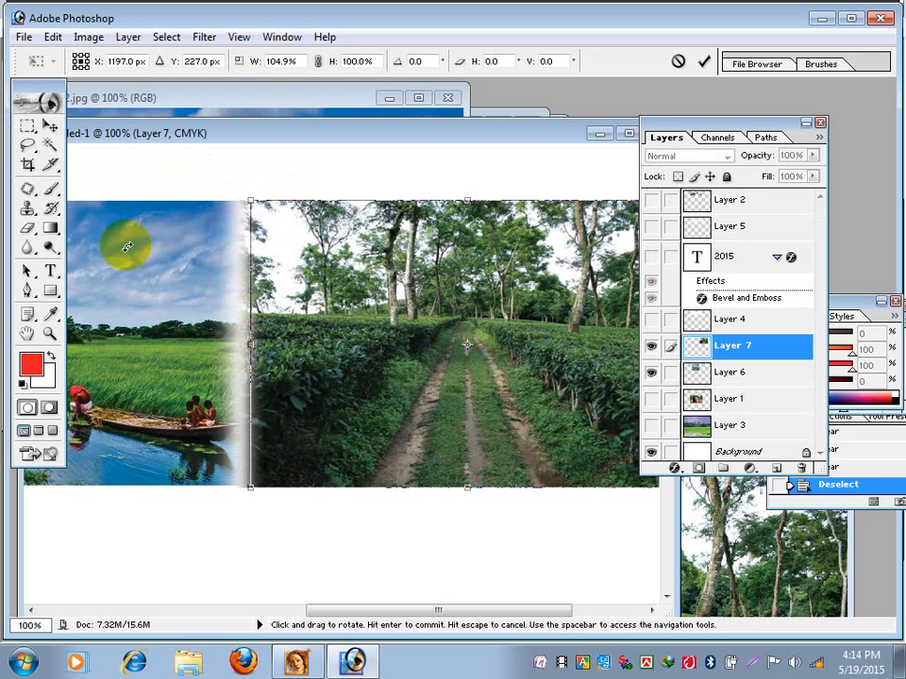
click(34, 125)
click(361, 265)
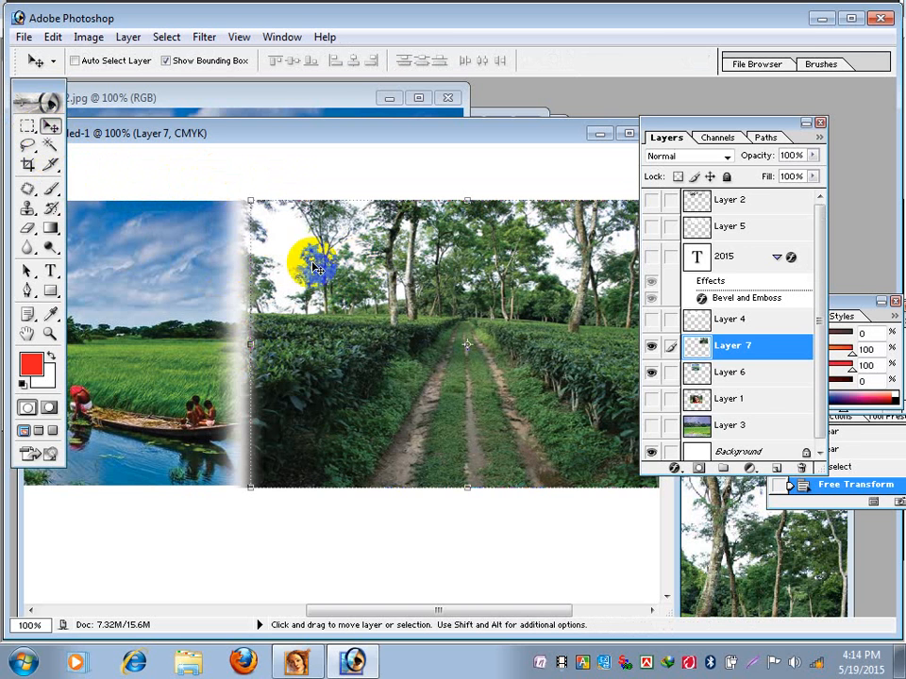
Step: Stretch the river photo on Layer 6 to 106.7% width so it overlaps the path photo's faded edge, and apply the transformation
click(740, 374)
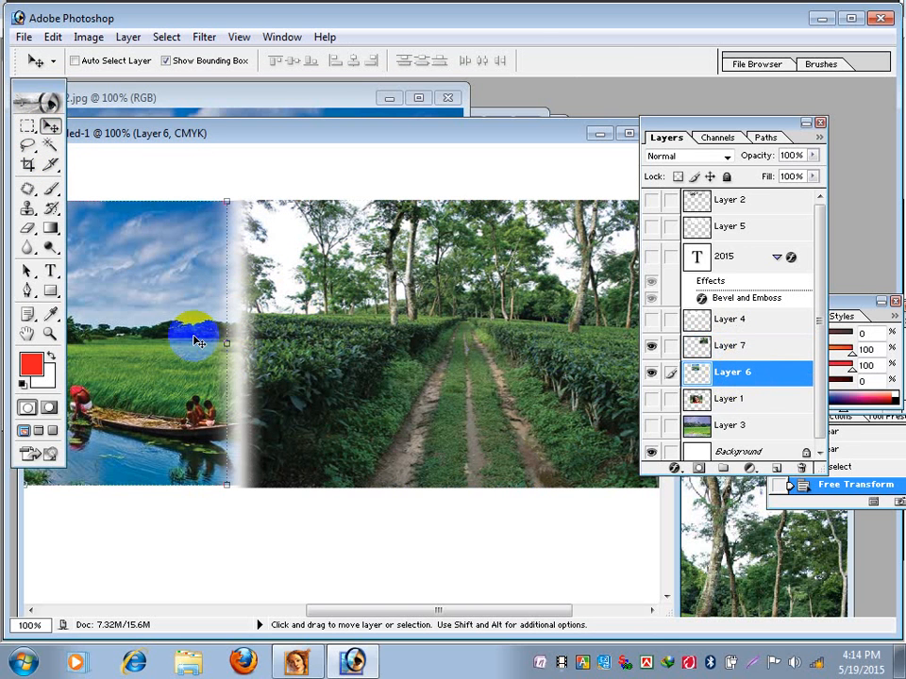
key(ctrl+t)
drag(228, 343, 255, 347)
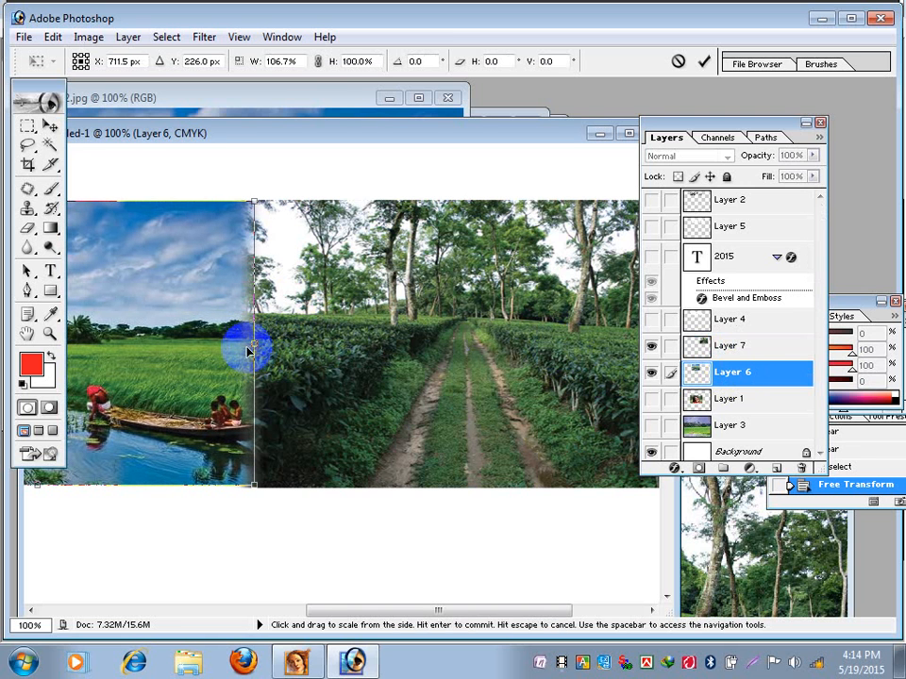
click(27, 125)
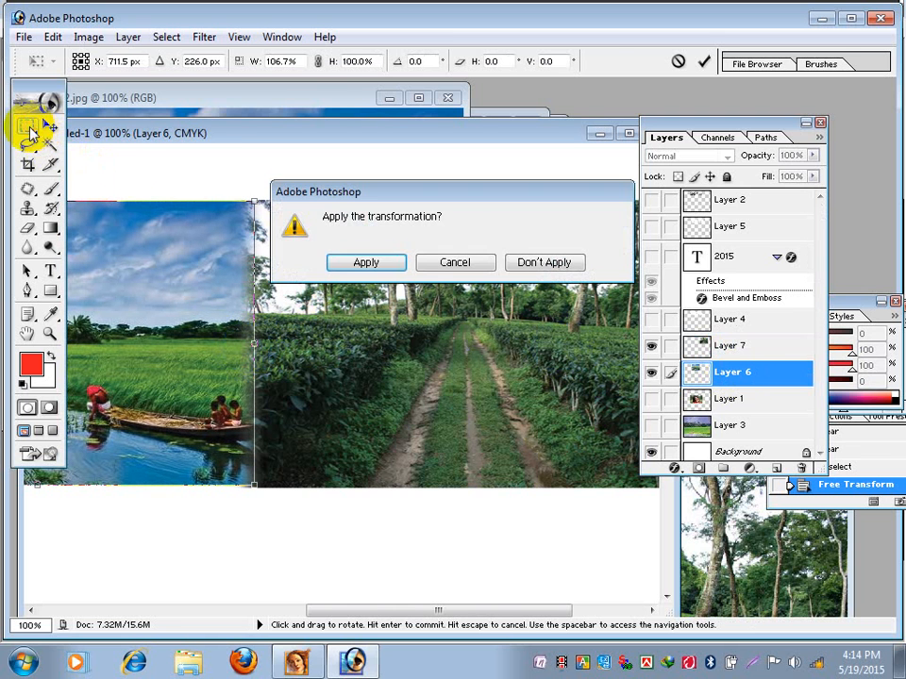
click(366, 261)
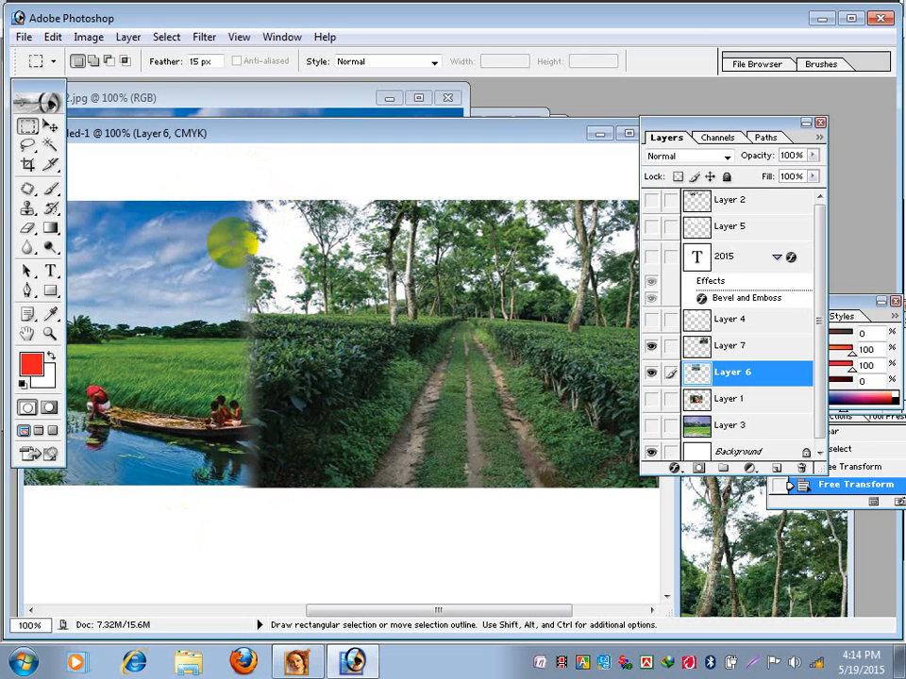
Step: Move the layers palette off the artwork, view the joined photos at 50%, and reposition the document window
drag(671, 122, 745, 166)
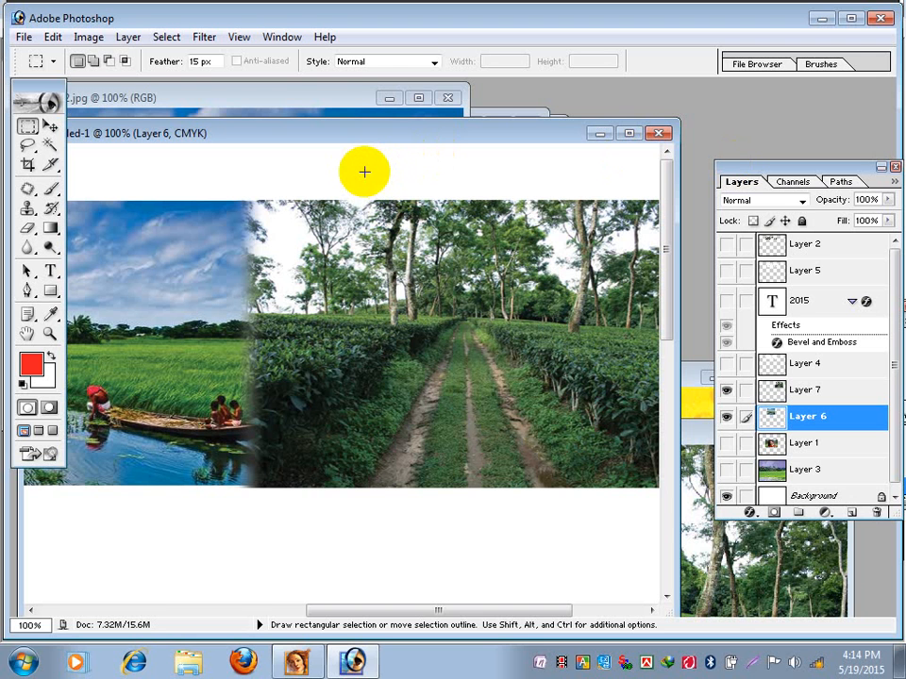
alt+click(261, 309)
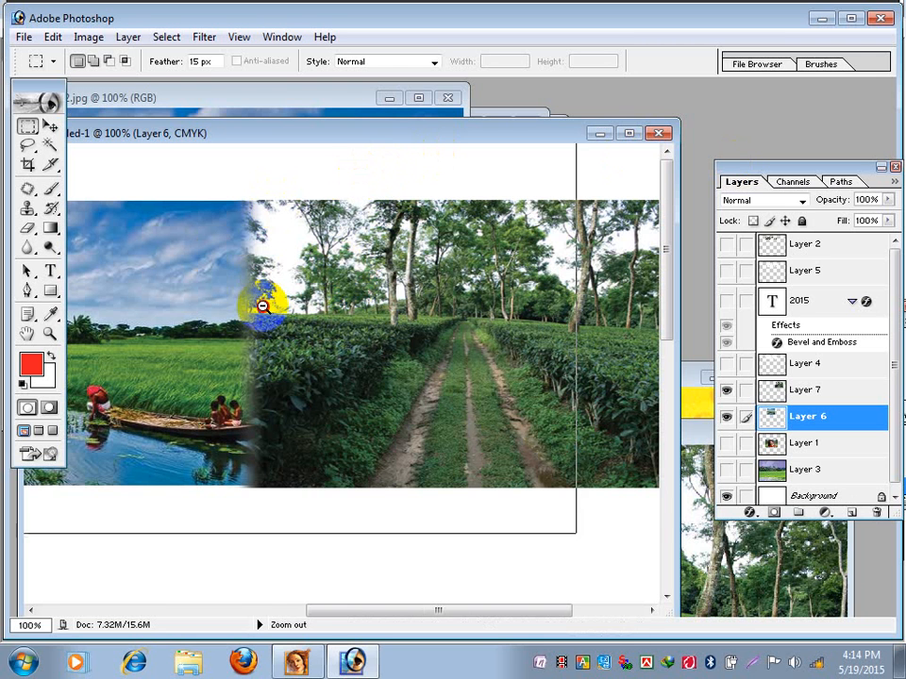
alt+click(261, 308)
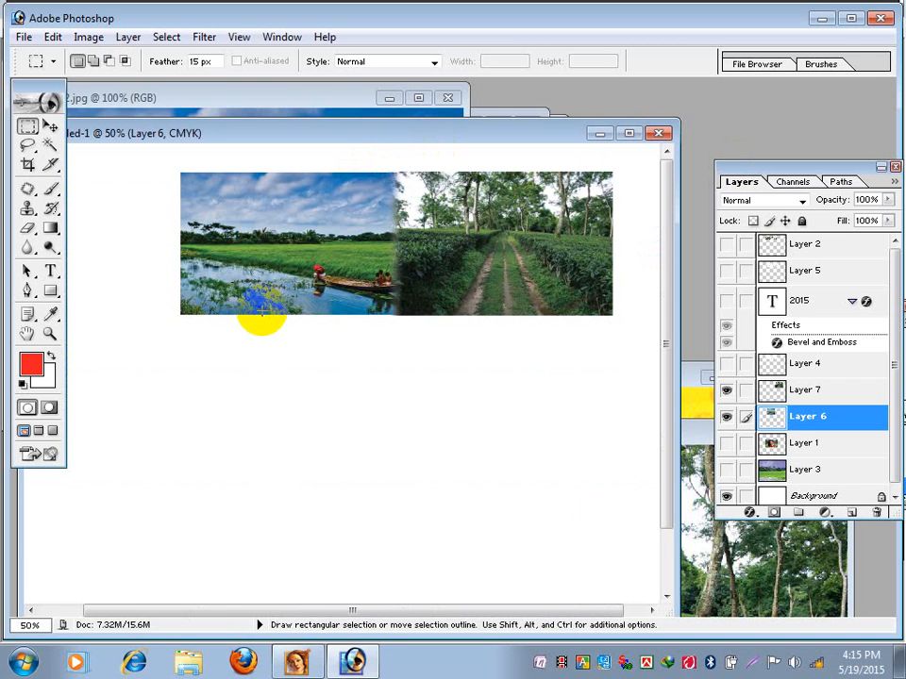
click(252, 137)
drag(252, 138, 223, 202)
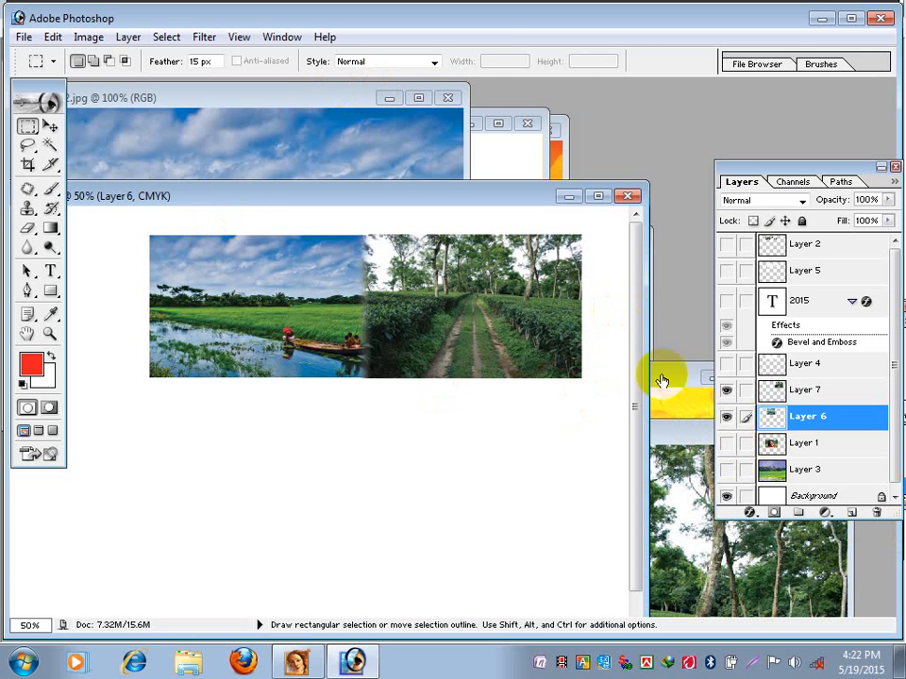
Step: Hide the path photo on Layer 7 and reposition the document window with the Move tool active
click(726, 390)
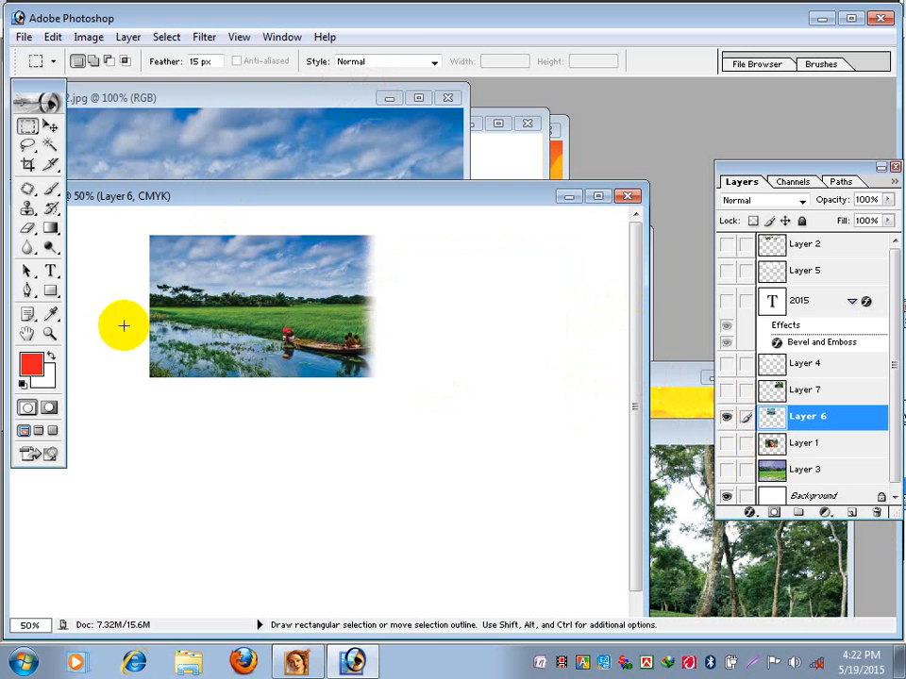
click(47, 125)
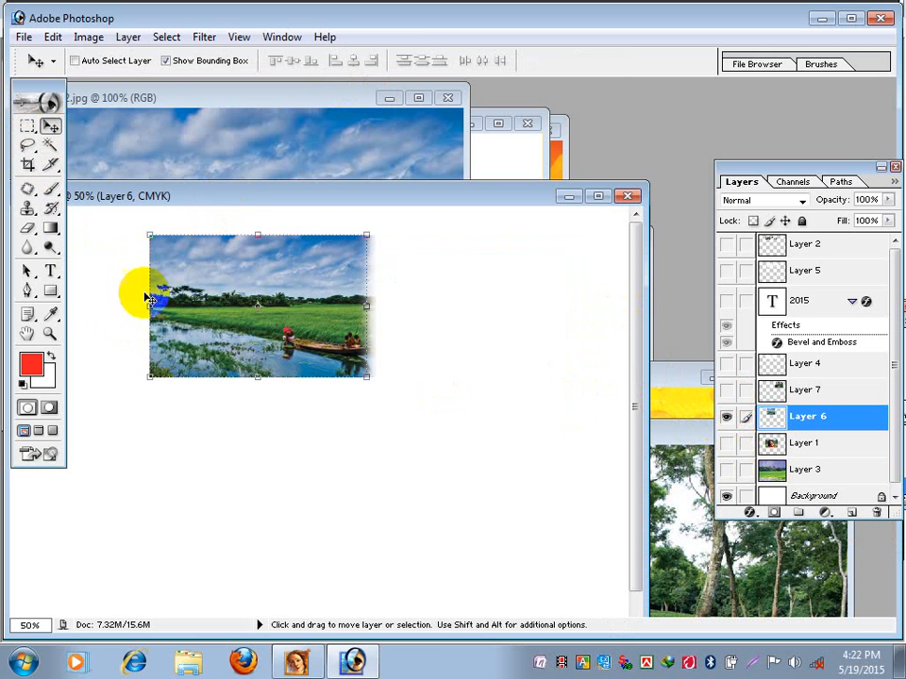
drag(237, 196, 259, 148)
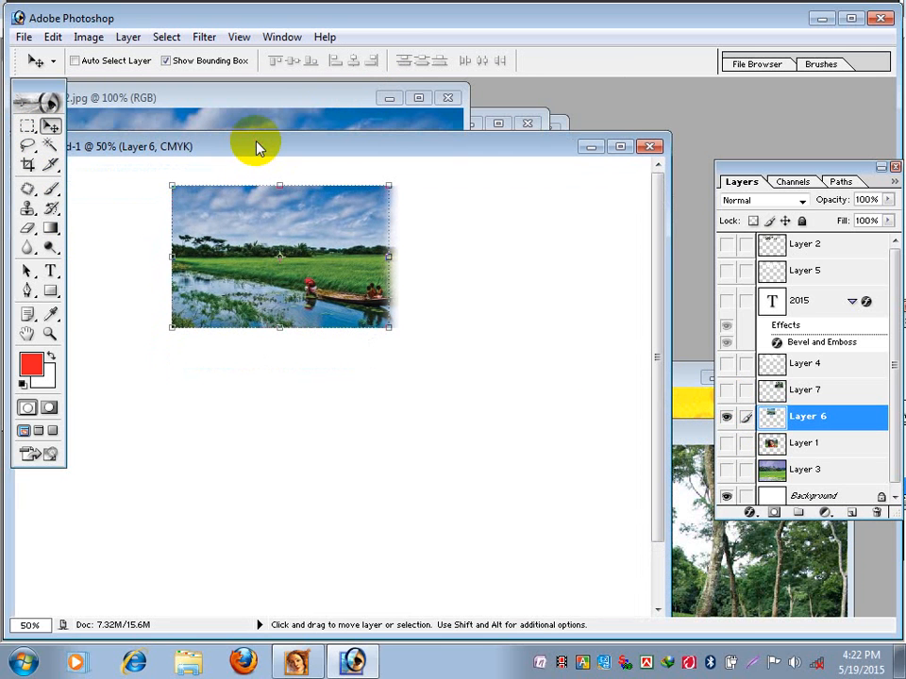
Step: Duplicate the river photo on Layer 6 and place the copy directly below the original
key(z)
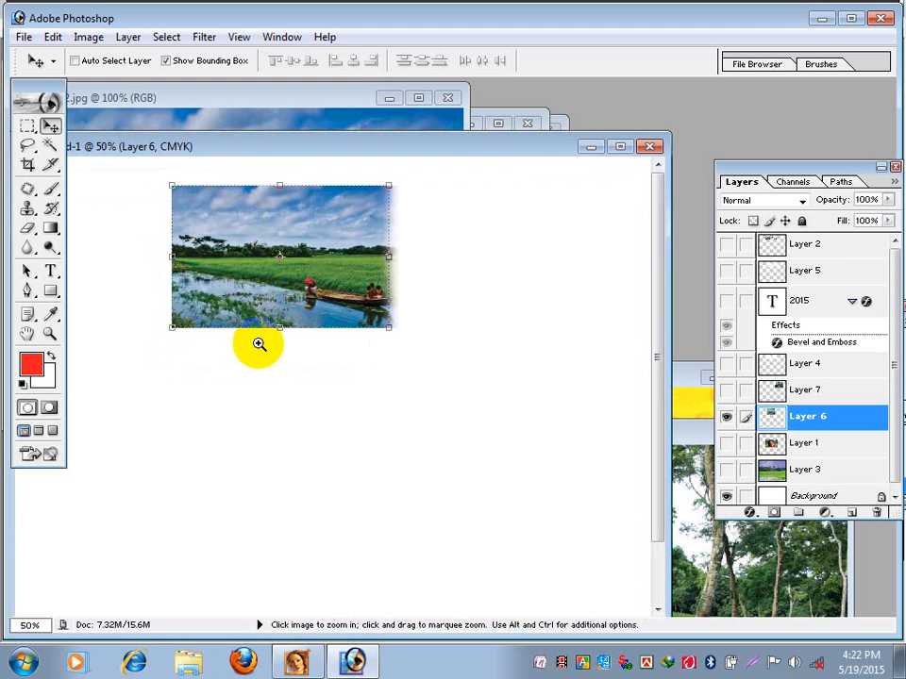
click(323, 334)
click(340, 332)
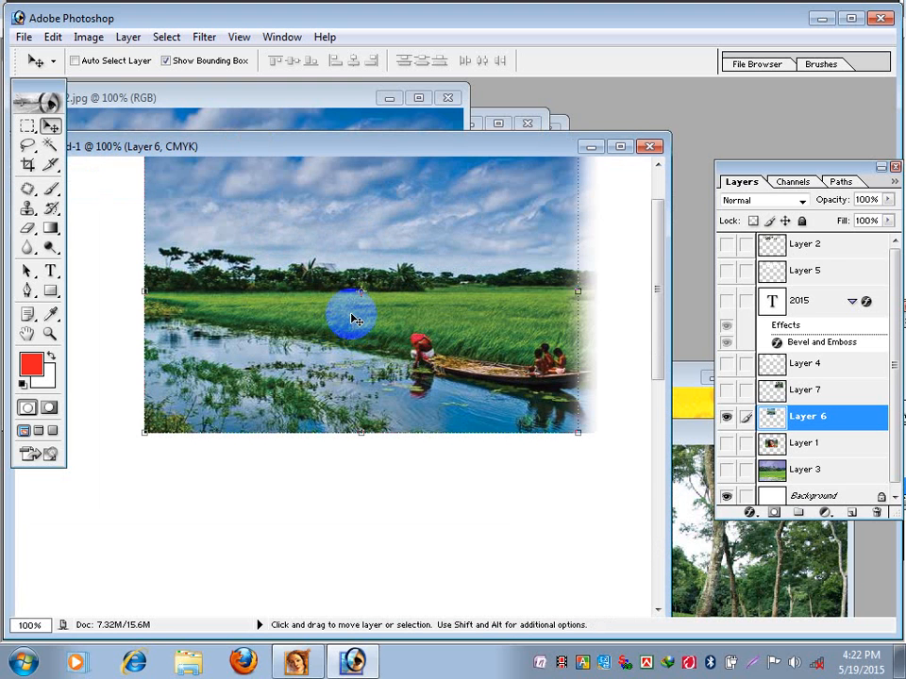
alt+click(351, 315)
drag(350, 322, 296, 269)
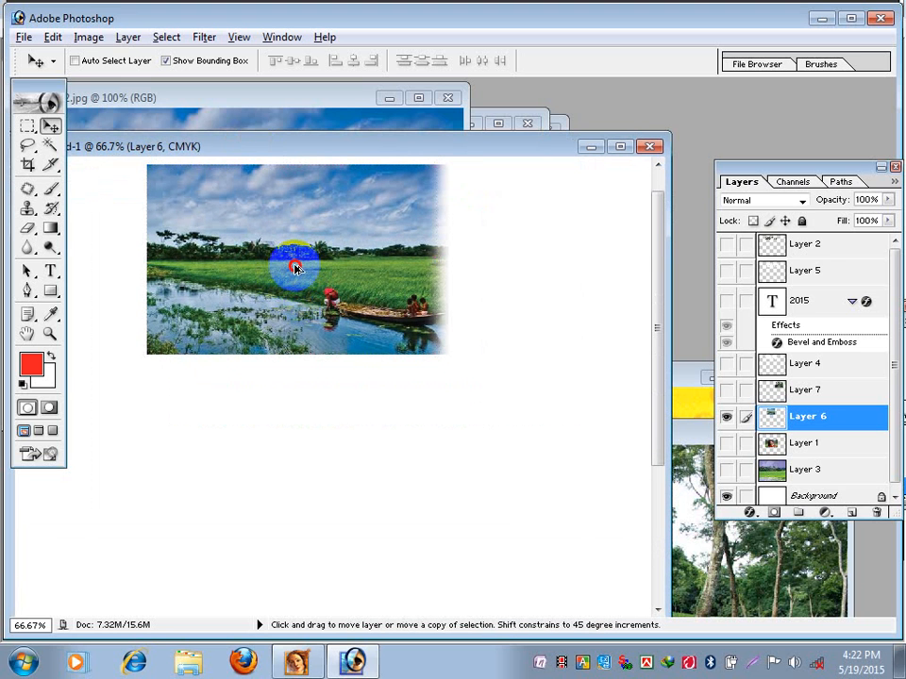
drag(295, 269, 294, 456)
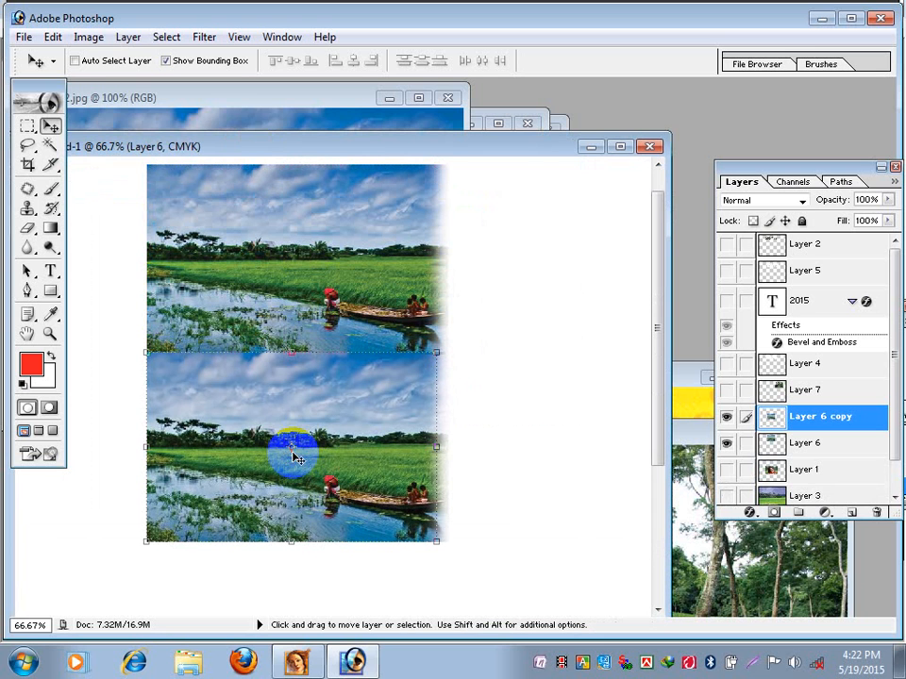
Step: Try flipping the lower river photo on Layer 6 copy horizontally, and undo the flip
click(52, 36)
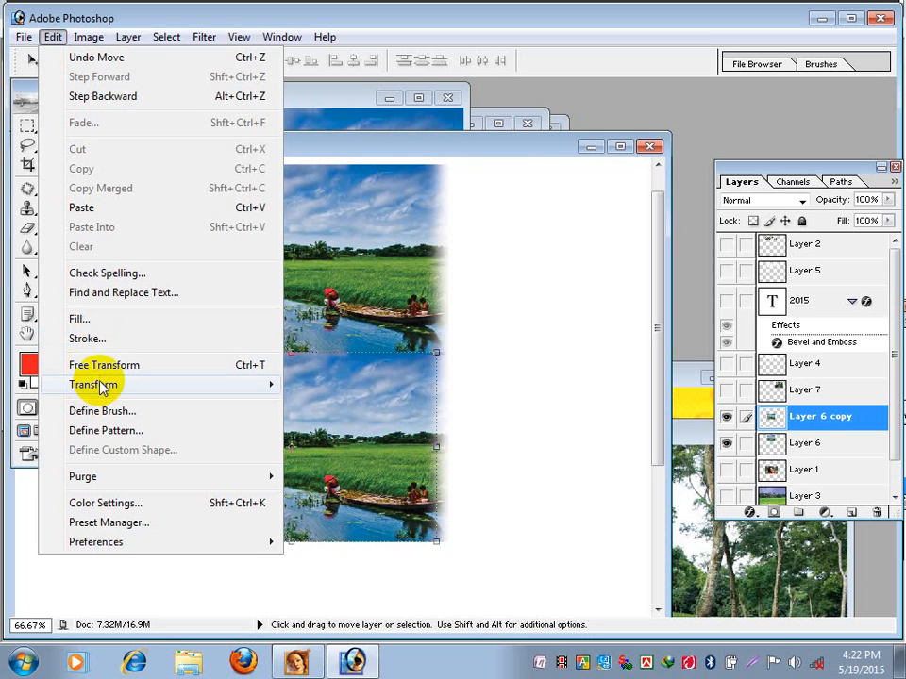
mouse_move(102, 389)
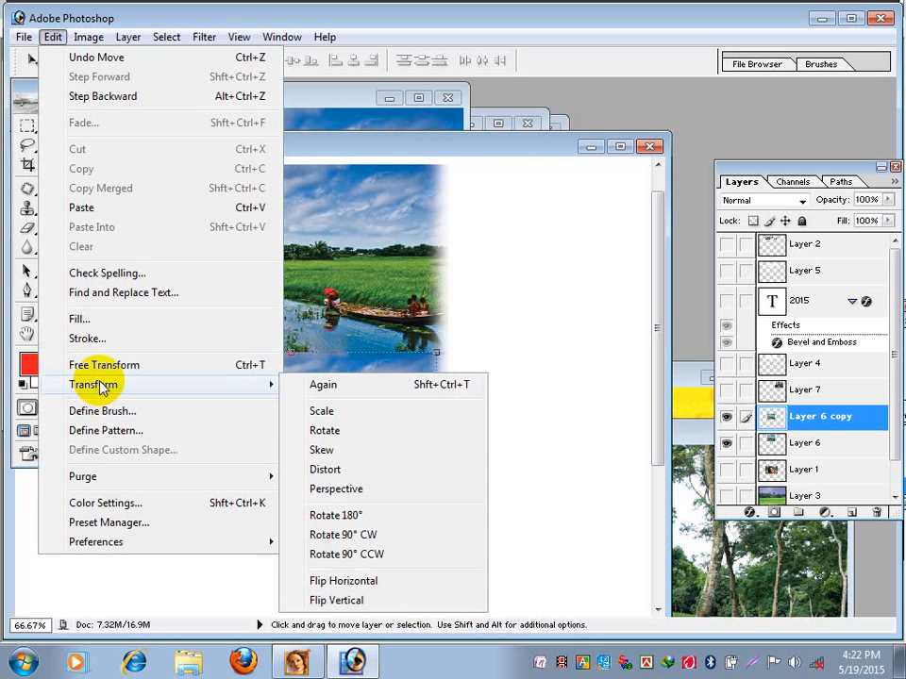
click(346, 582)
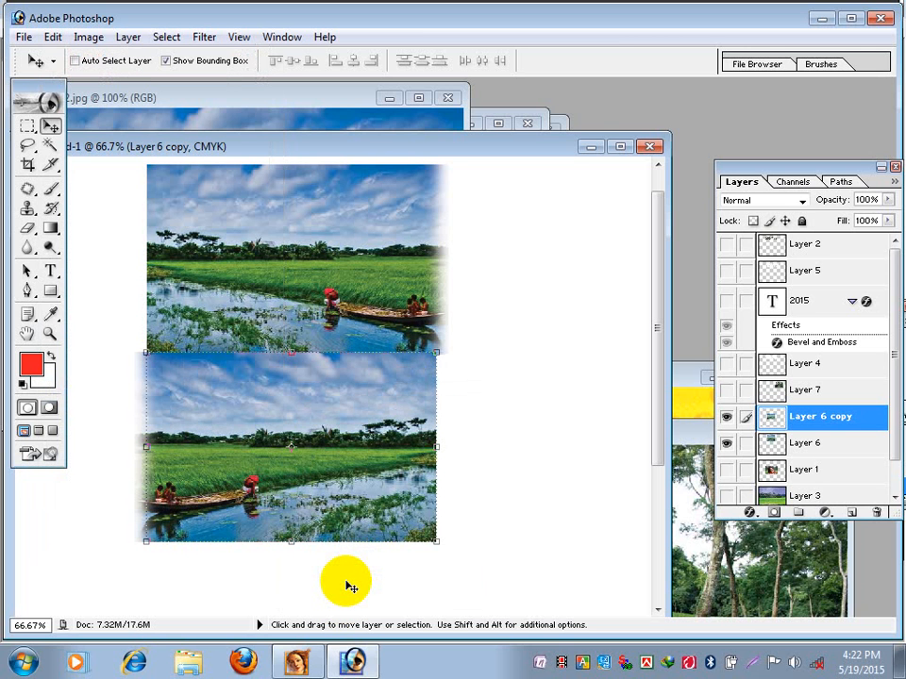
key(ctrl+z)
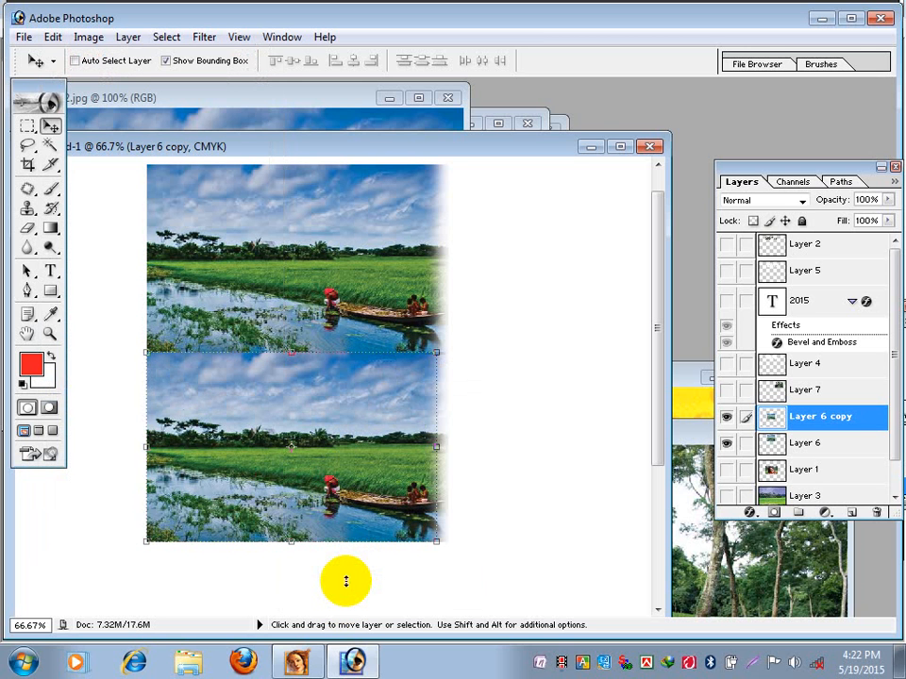
Step: Try rotating the canvas 180° with both river photos showing, and undo the rotation
click(86, 39)
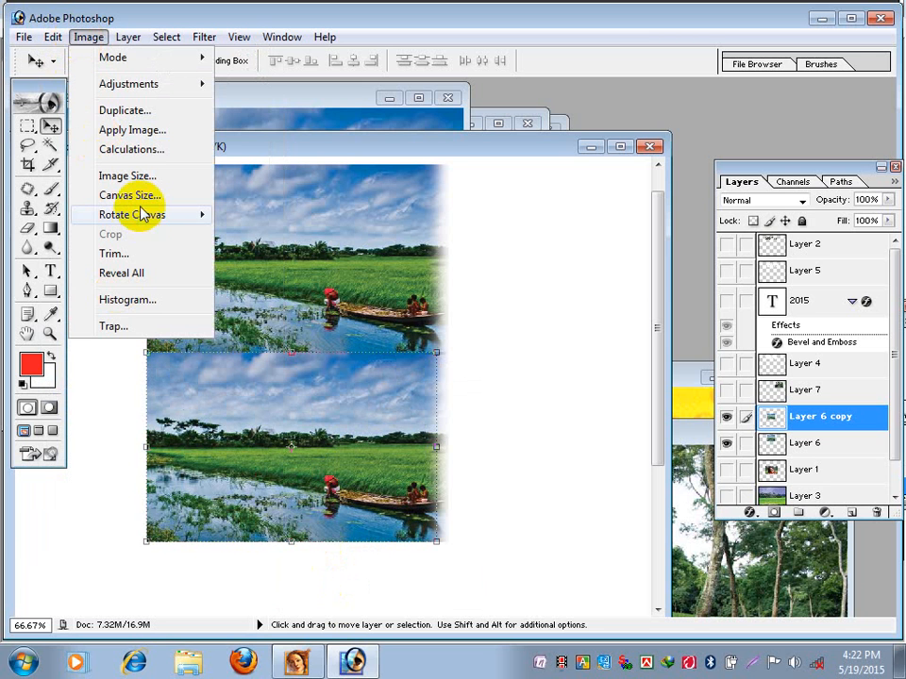
mouse_move(143, 224)
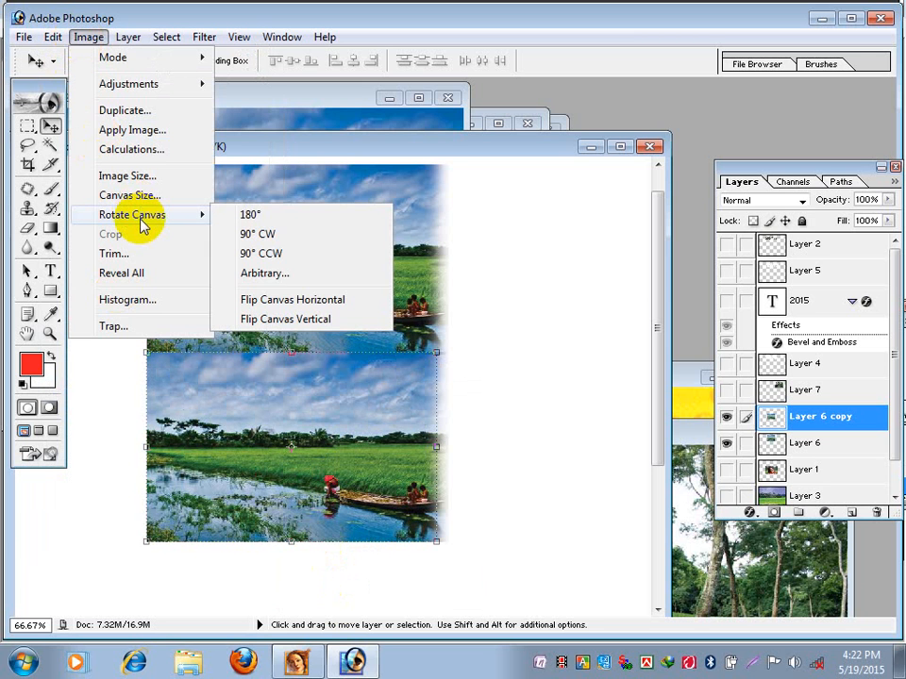
click(275, 216)
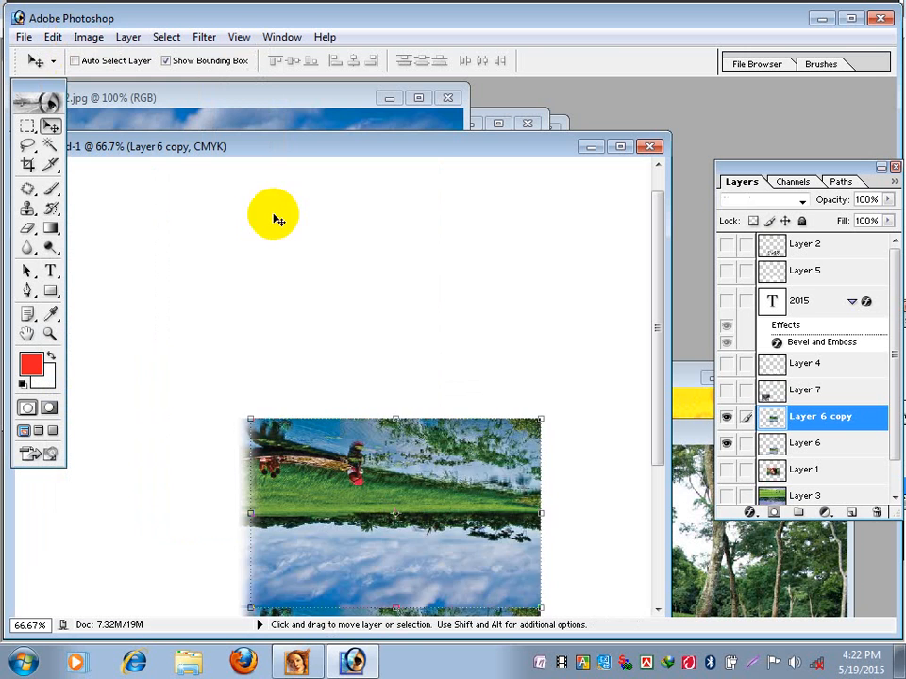
key(ctrl+z)
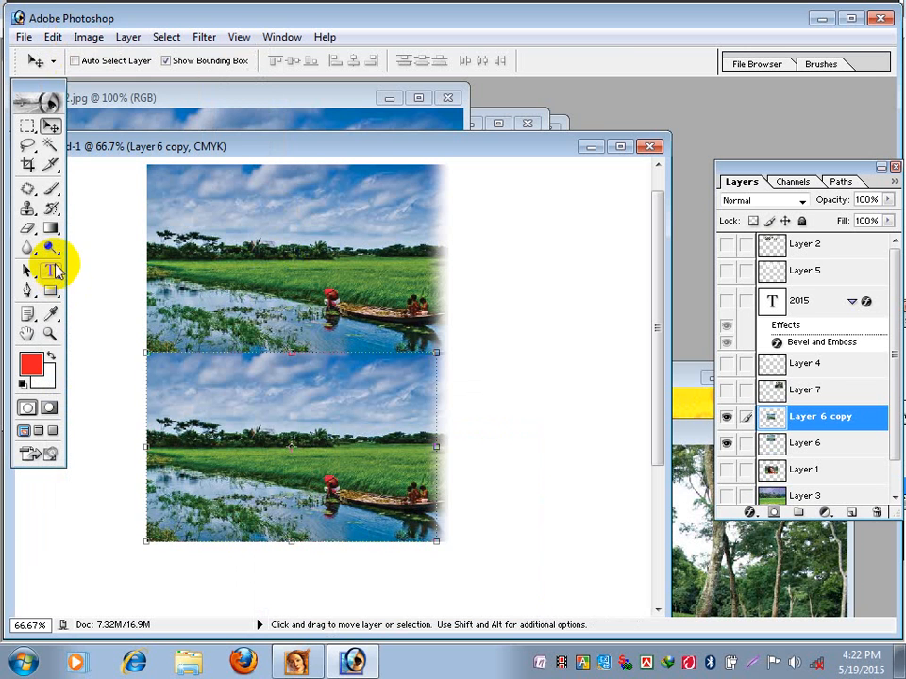
Step: Rotate the canvas 180° once more, examine how the whole page is turned, and undo that rotation
click(27, 125)
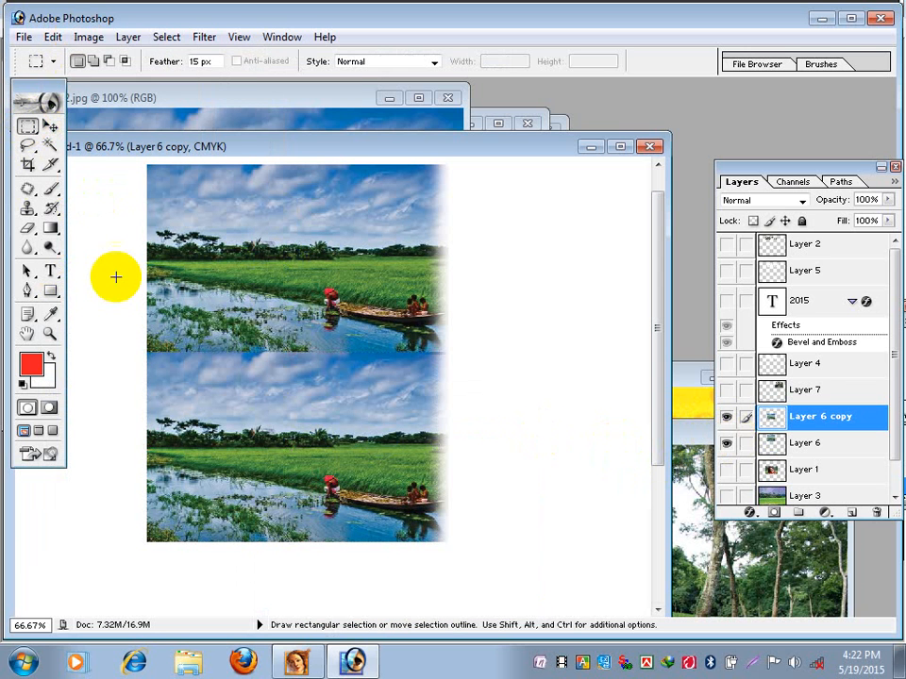
click(50, 127)
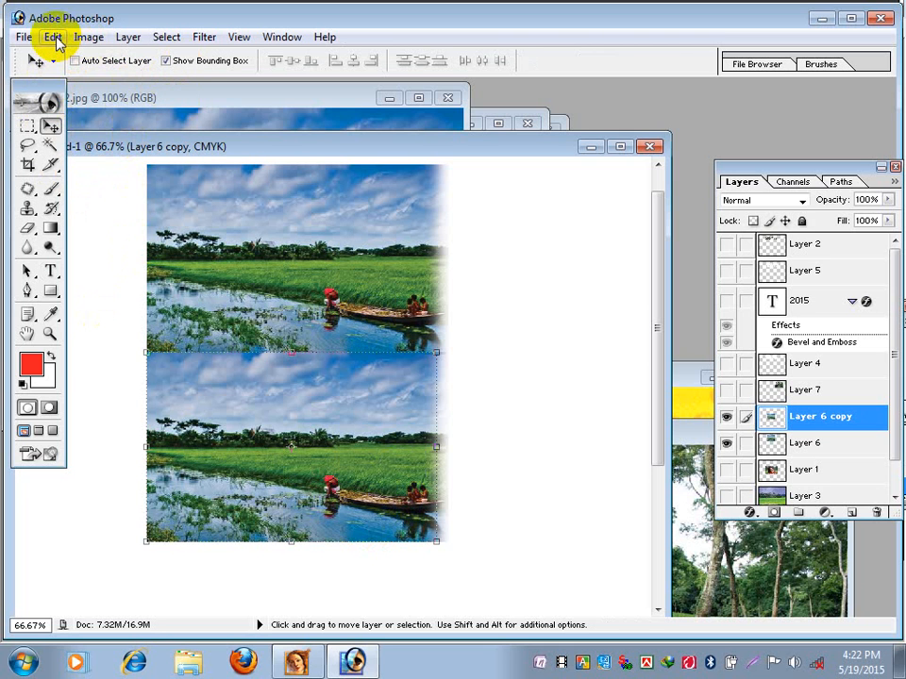
click(89, 38)
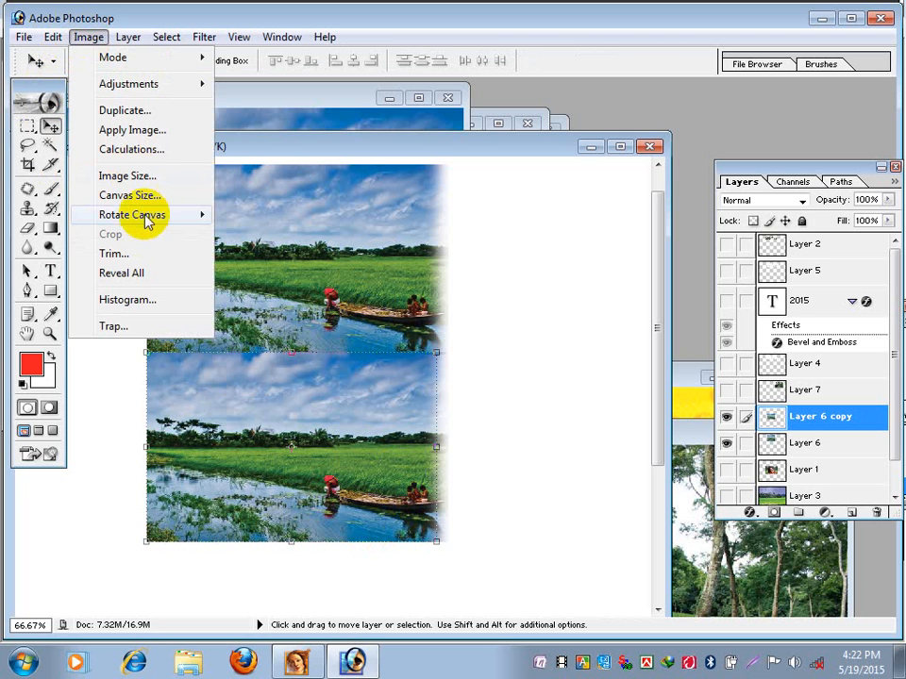
mouse_move(147, 215)
click(269, 215)
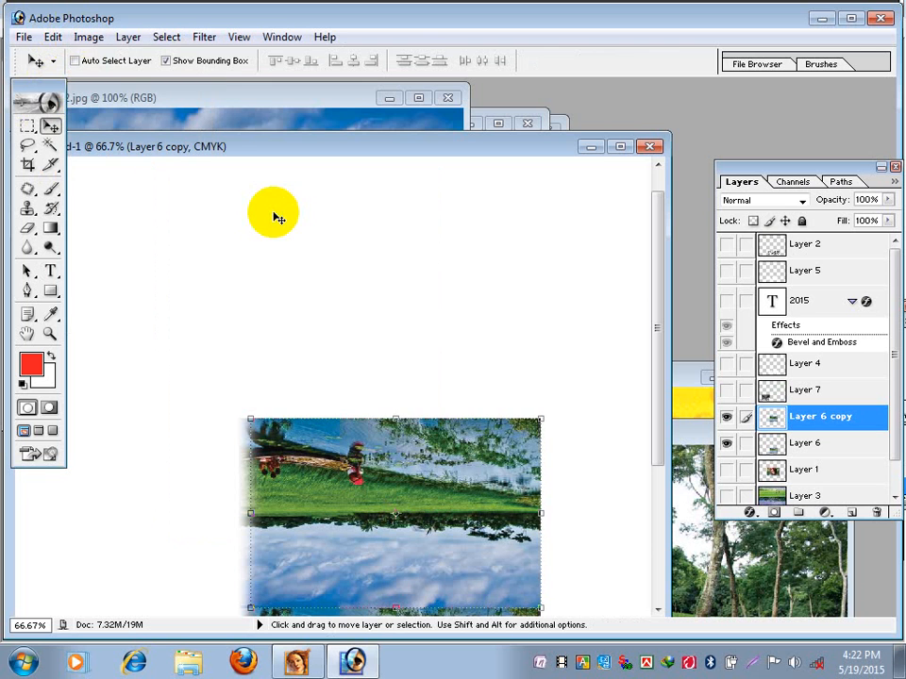
ctrl+alt+click(299, 418)
ctrl+alt+click(298, 420)
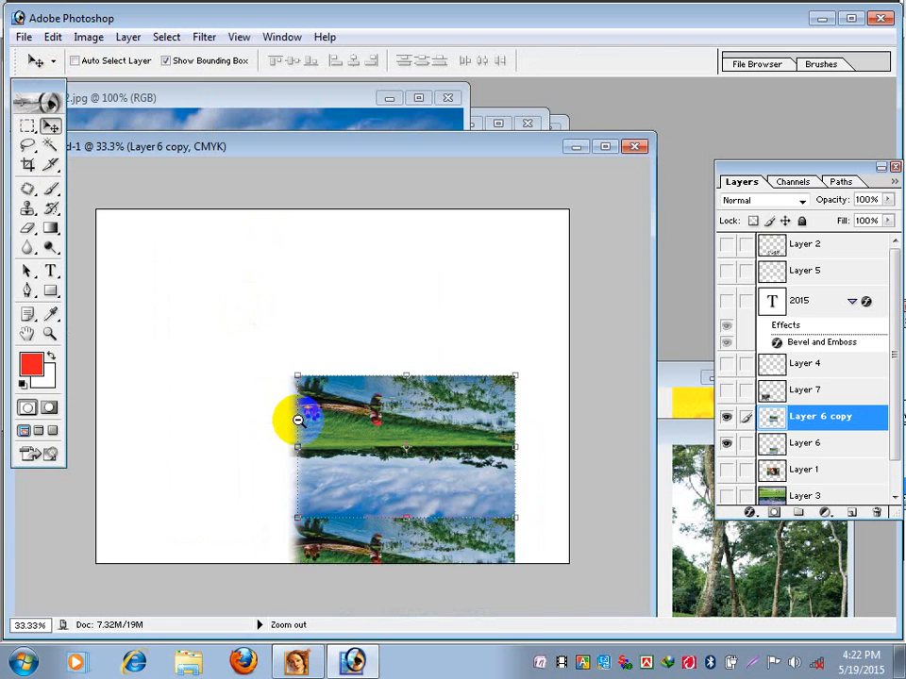
key(ctrl+z)
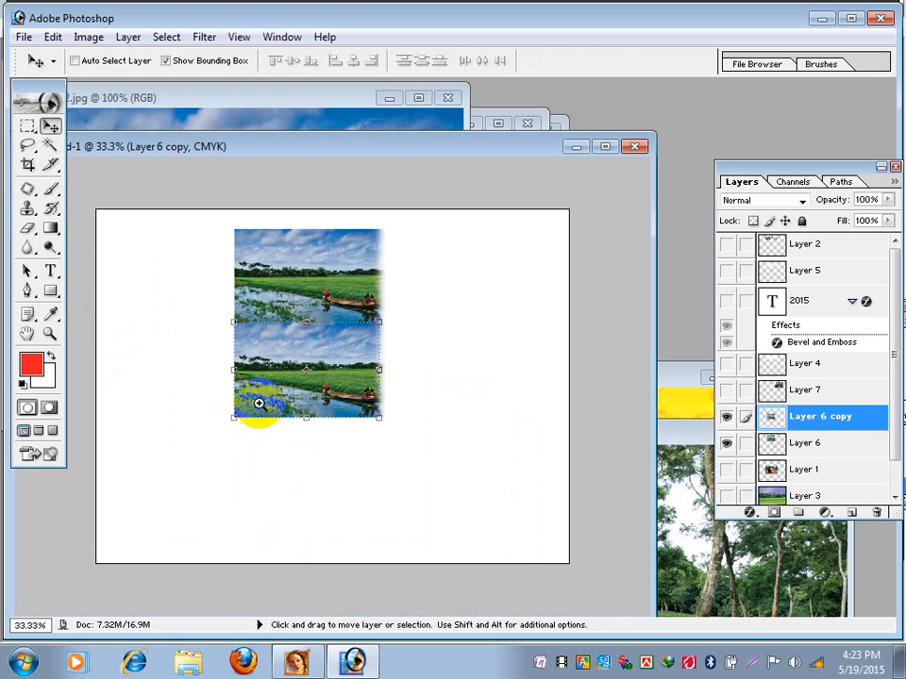
ctrl+click(293, 359)
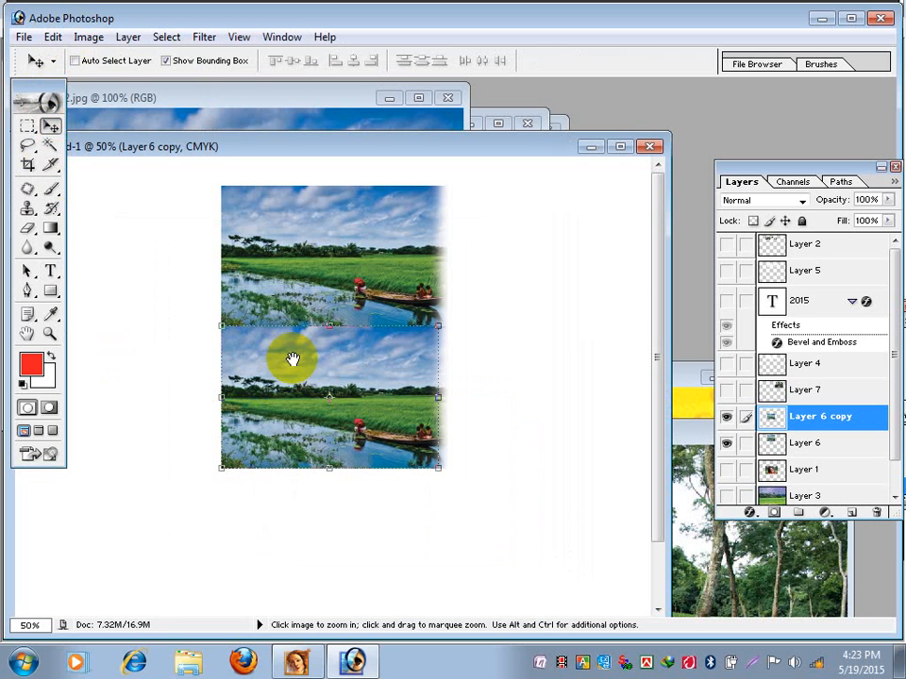
click(28, 125)
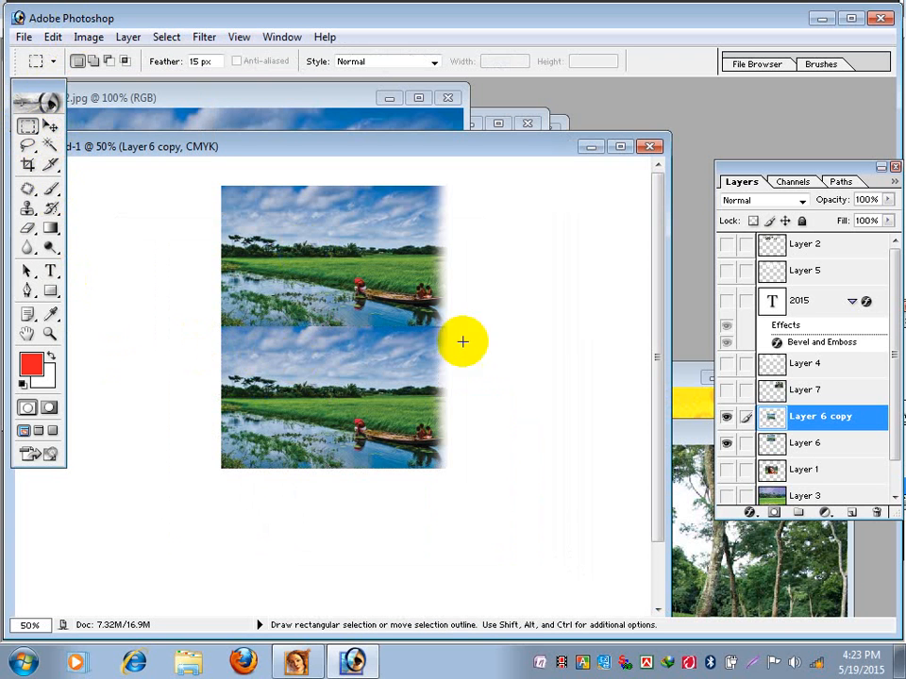
click(726, 416)
click(727, 416)
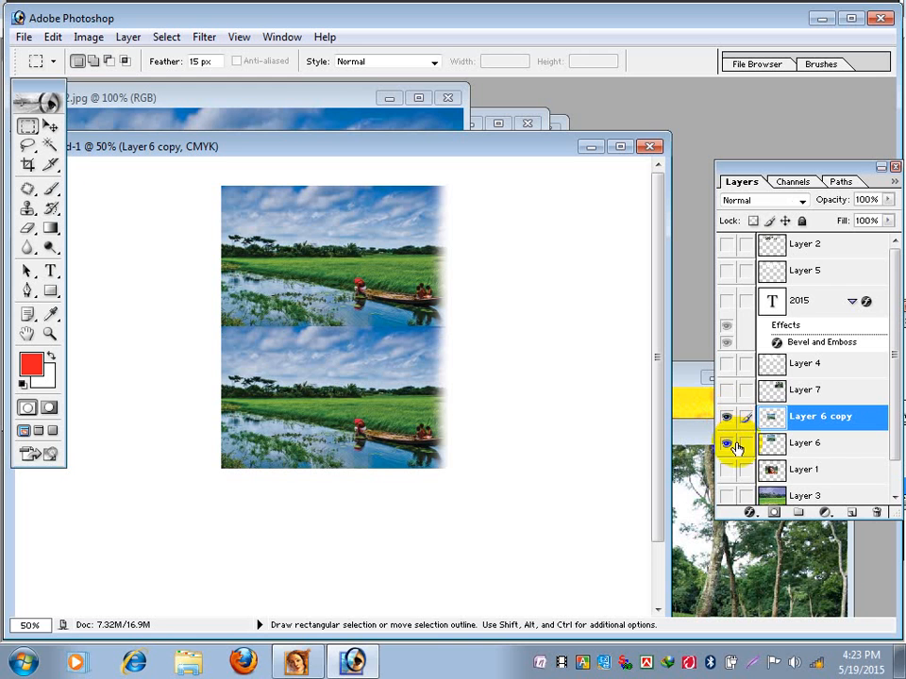
click(49, 126)
key(ctrl+t)
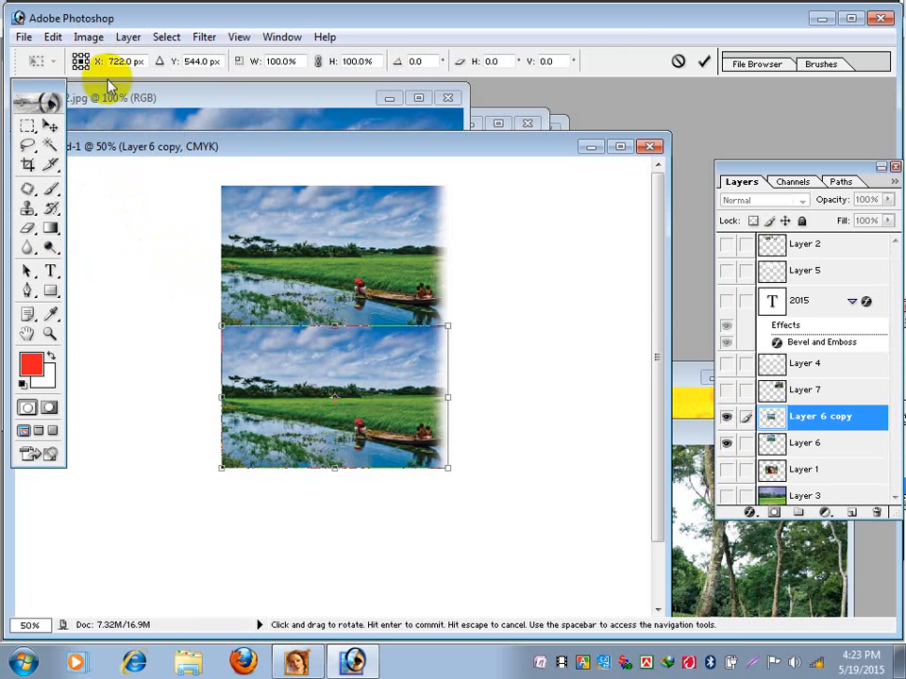
click(87, 37)
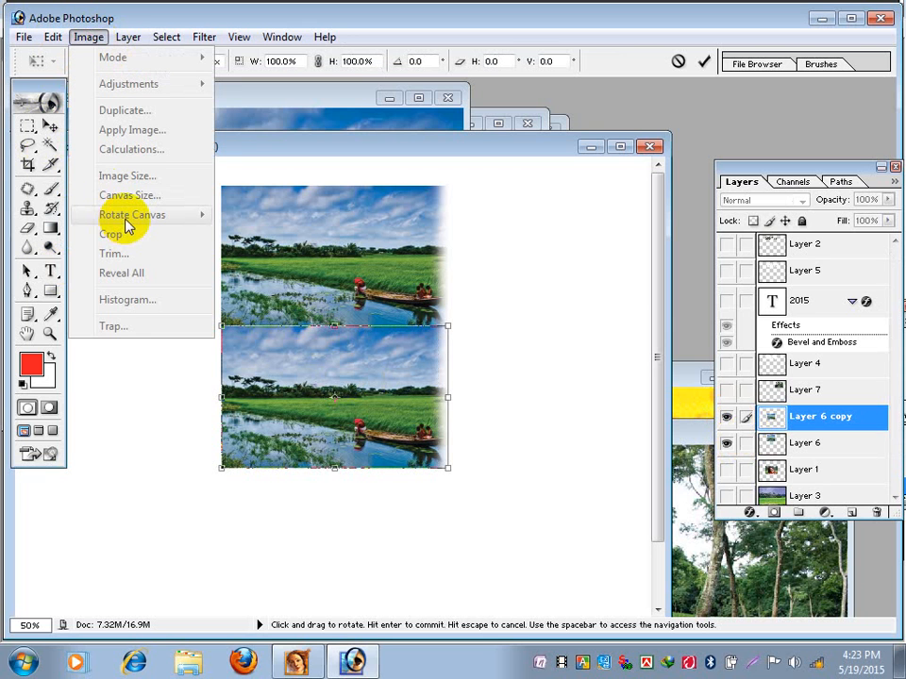
click(49, 126)
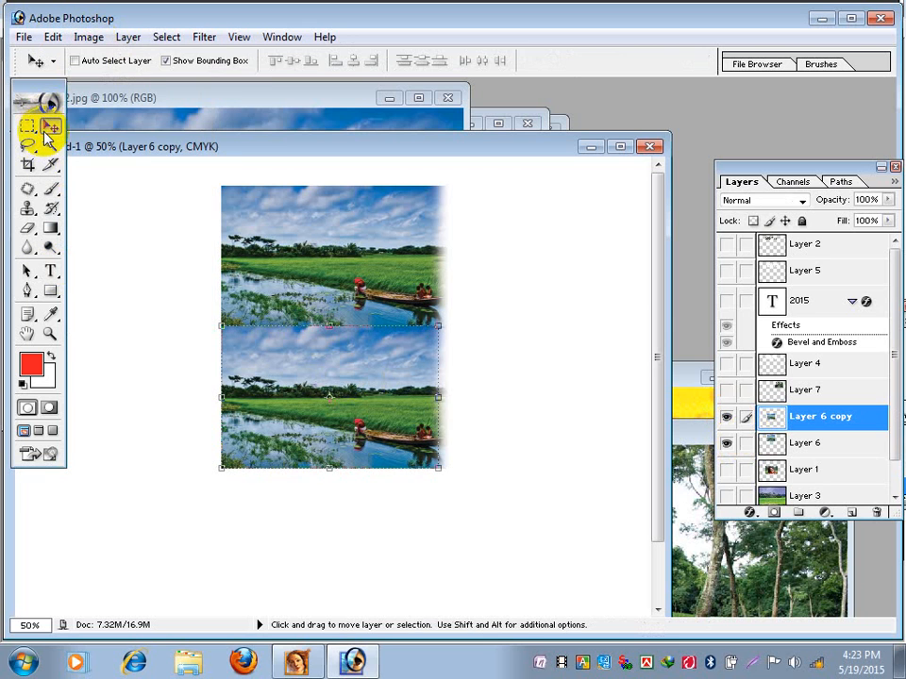
Step: Rotate the canvas 180° and move the Layer 6 copy photo up and left, away from the original
click(88, 37)
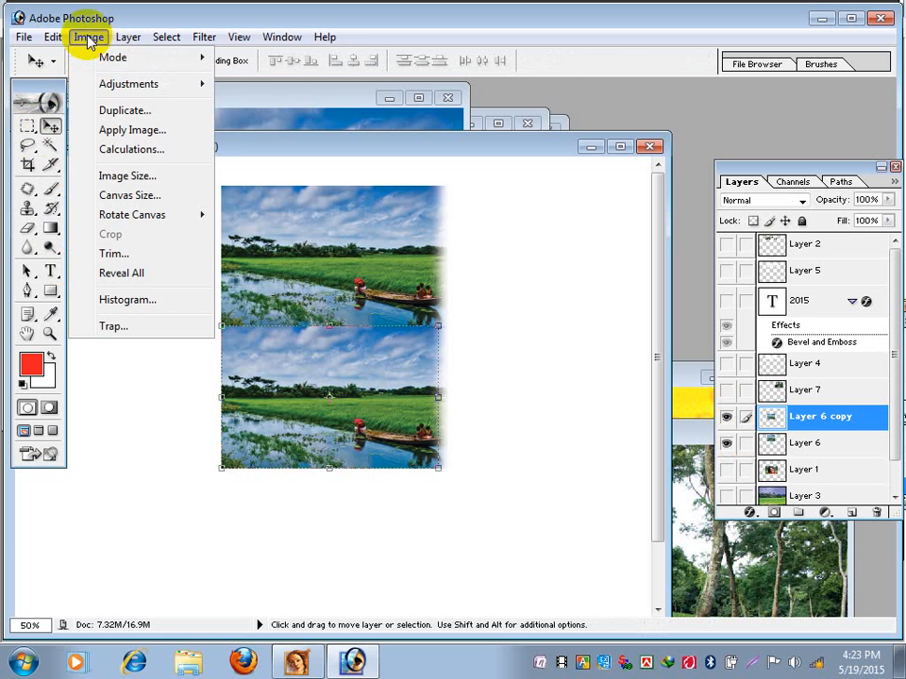
mouse_move(109, 217)
click(251, 216)
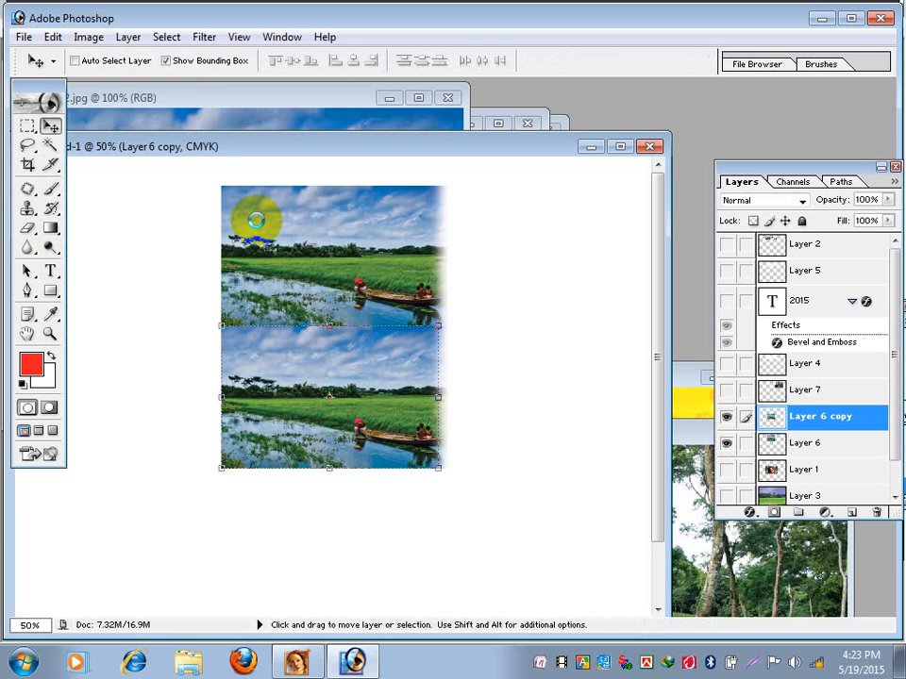
drag(384, 435, 271, 330)
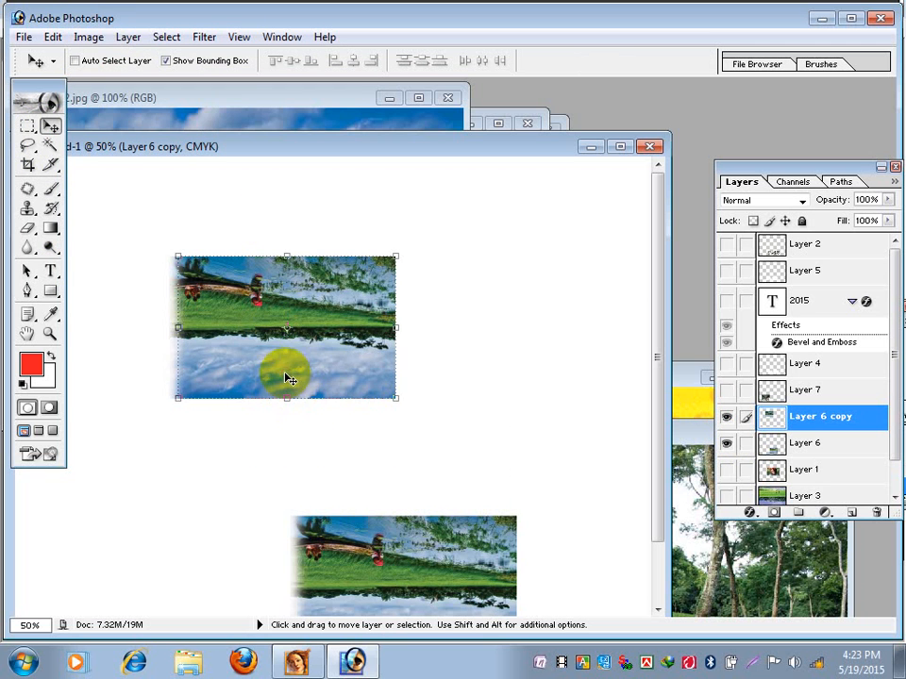
Step: Undo the photo move, the canvas rotation and the duplication of Layer 6
key(ctrl+z)
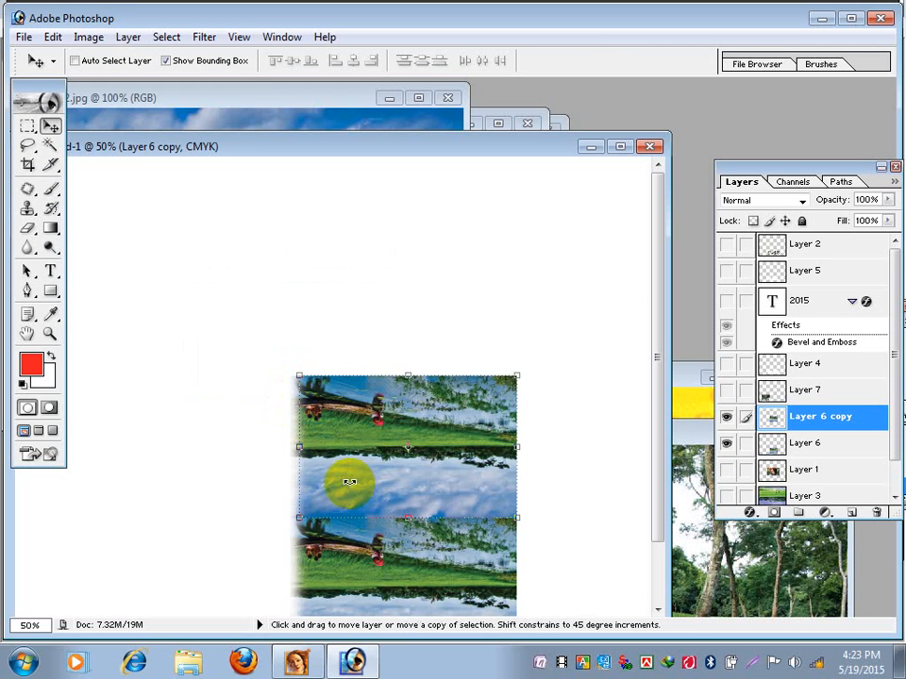
key(ctrl+alt+z)
key(ctrl+alt+z)
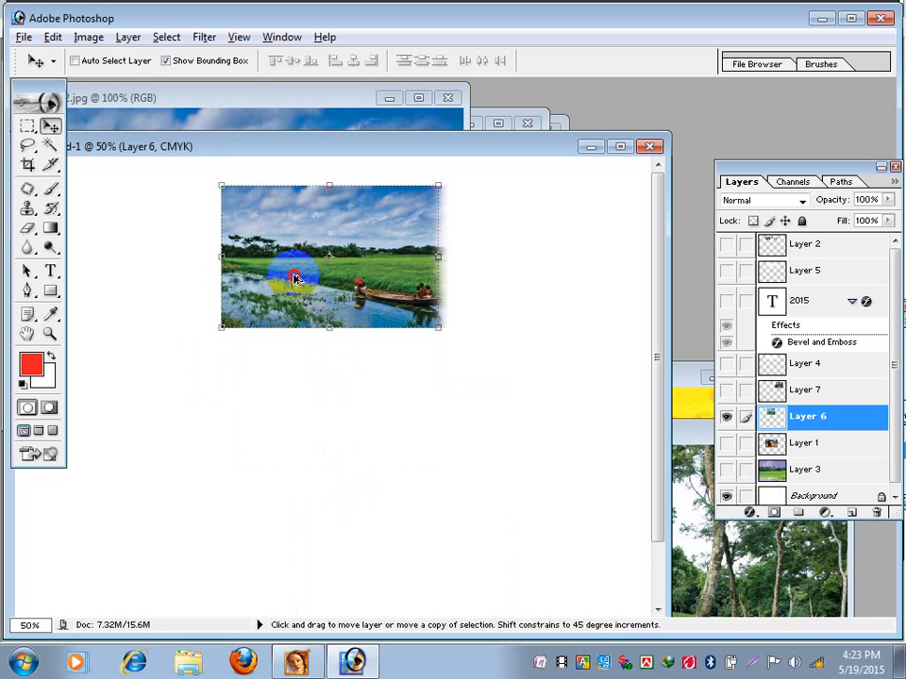
Step: Duplicate the Layer 6 river photo just below the original, and rotate the canvas 180°
drag(295, 277, 300, 425)
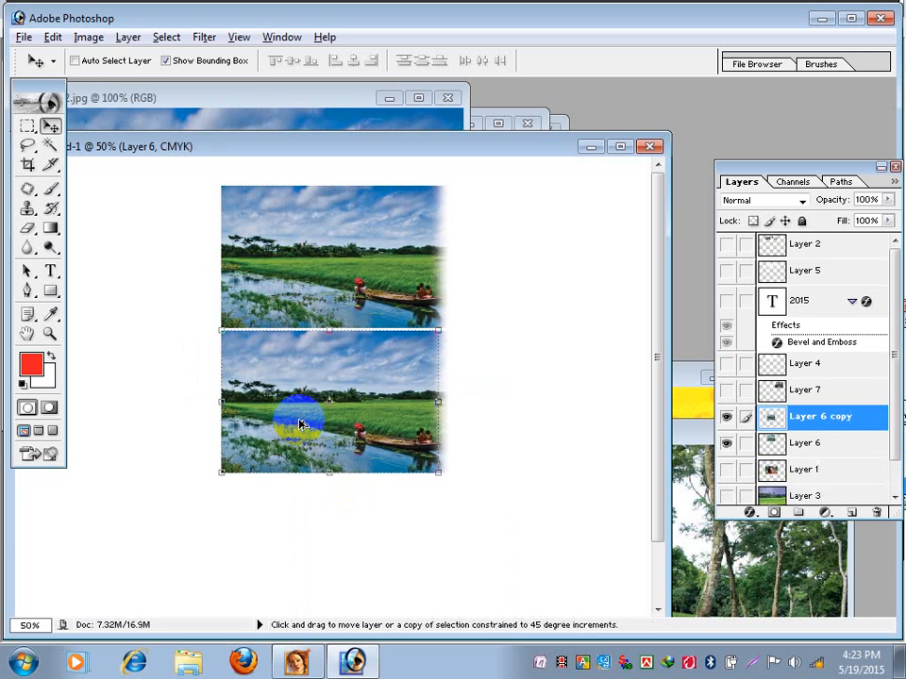
click(89, 37)
mouse_move(126, 217)
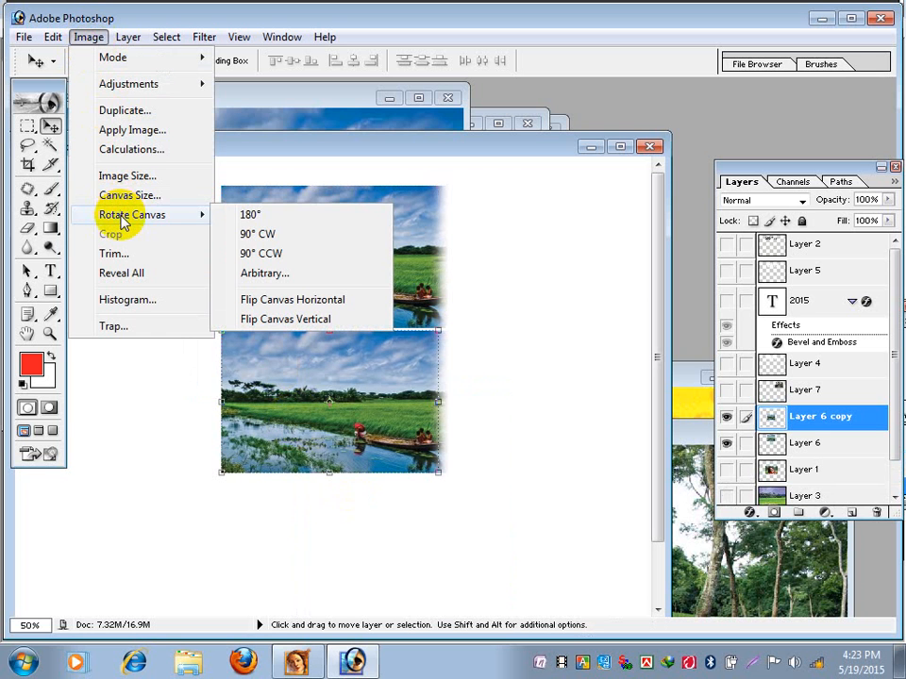
click(247, 236)
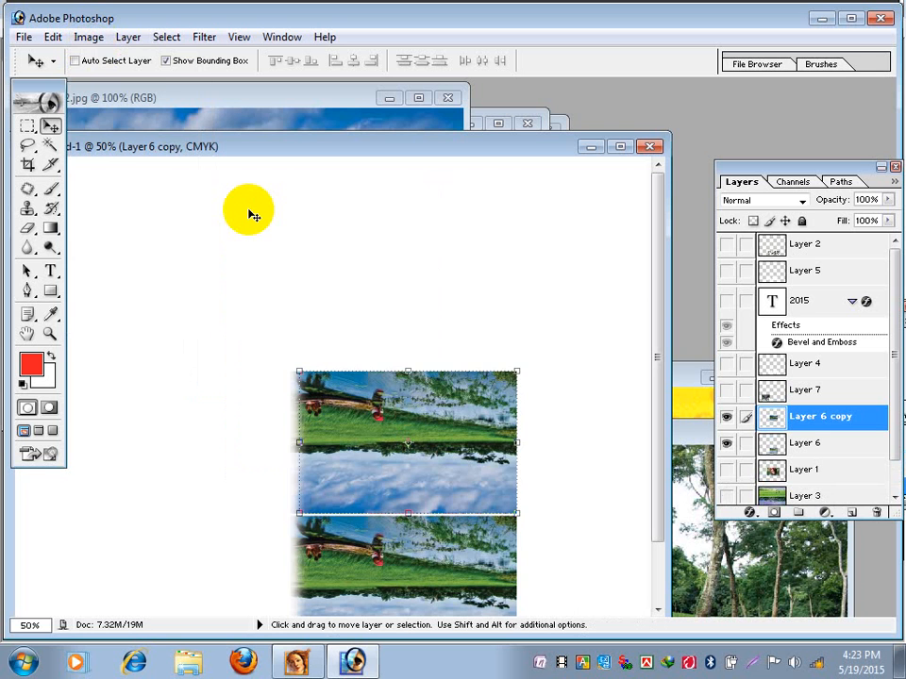
Step: Undo the 180° canvas rotation and the duplication of Layer 6, and reposition the Untitled-1 document window
key(ctrl+z)
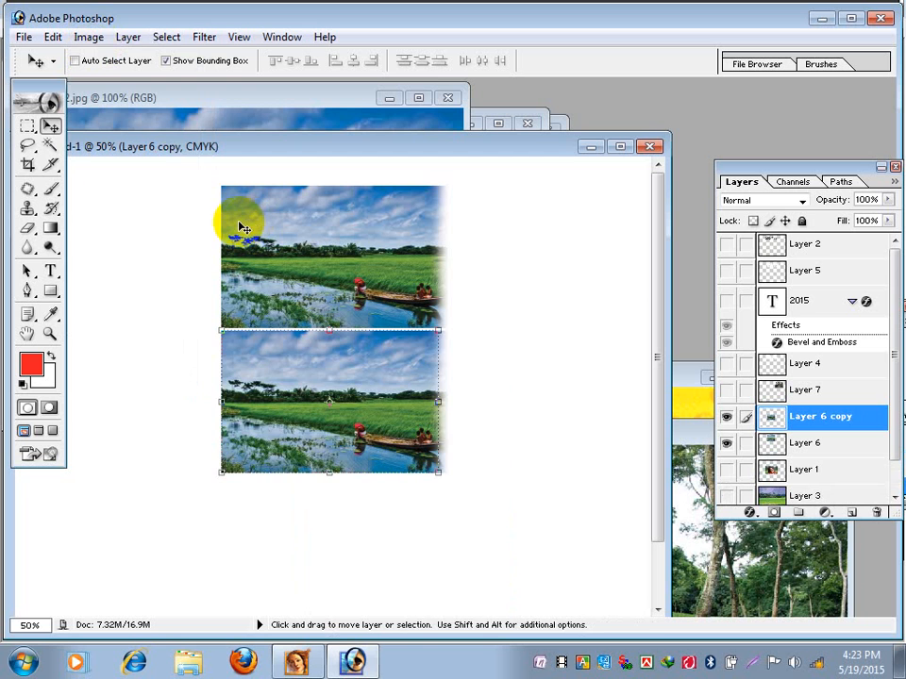
key(ctrl+alt+z)
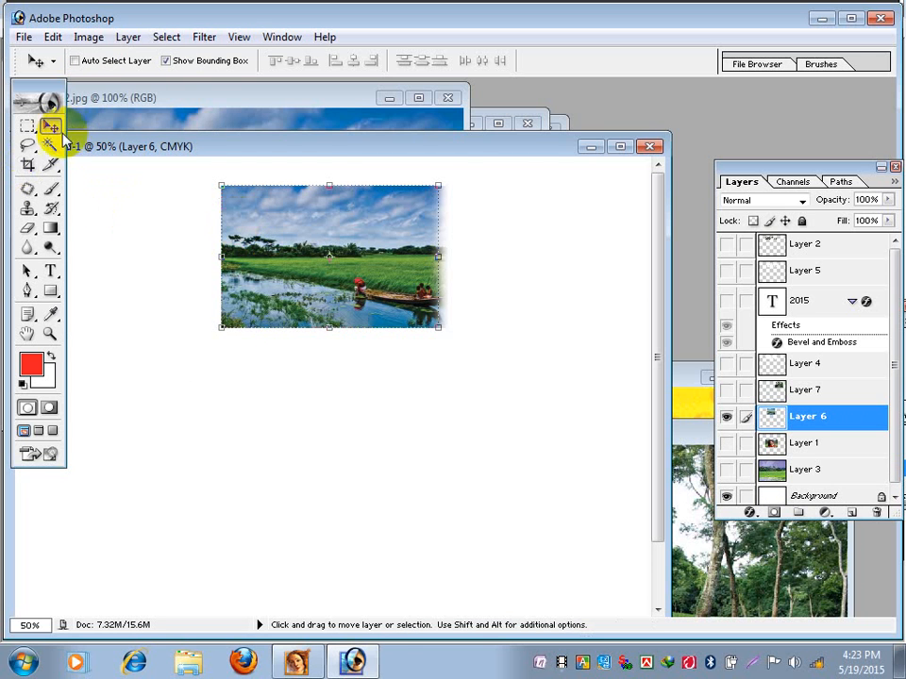
mouse_move(311, 152)
mouse_down()
mouse_move(269, 161)
mouse_move(305, 168)
mouse_up()
click(27, 125)
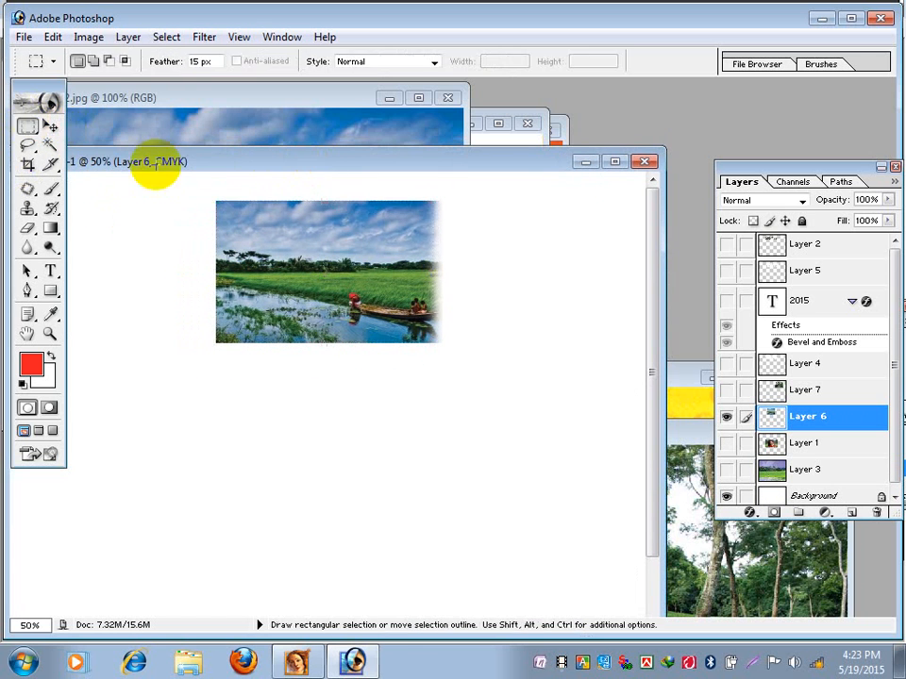
drag(218, 166, 264, 138)
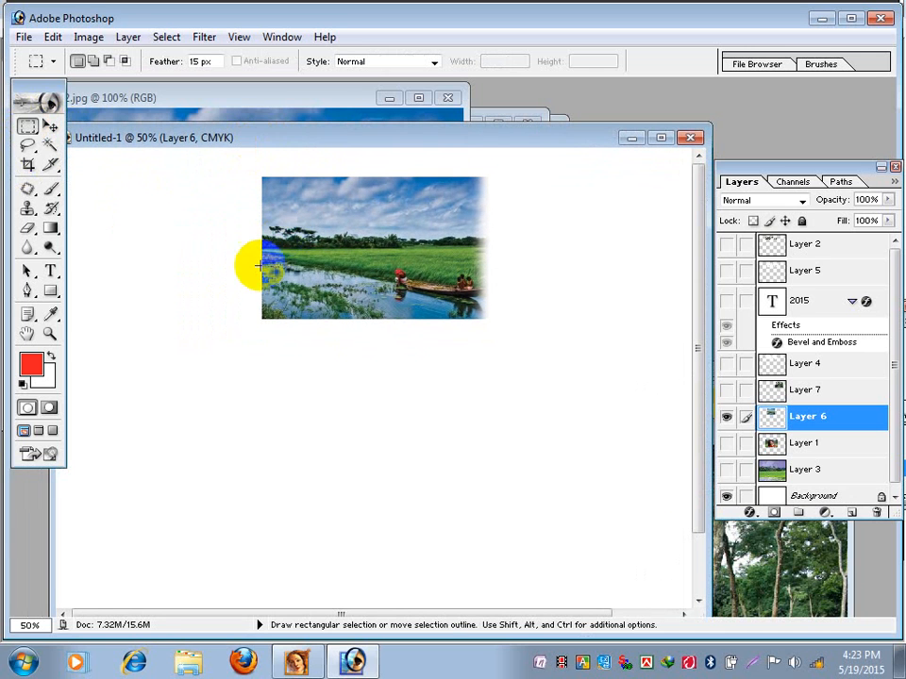
drag(158, 146, 132, 133)
Step: Enlarge the Layer 6 river photo to 156.6% at about X 540, Y 336 px, and duplicate it directly below
click(50, 131)
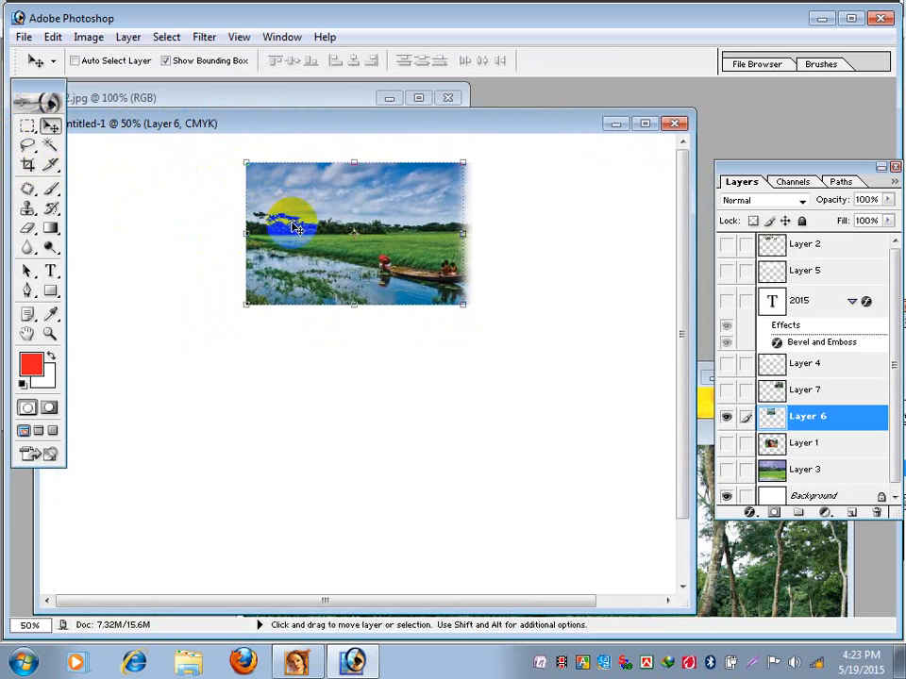
drag(302, 231, 203, 250)
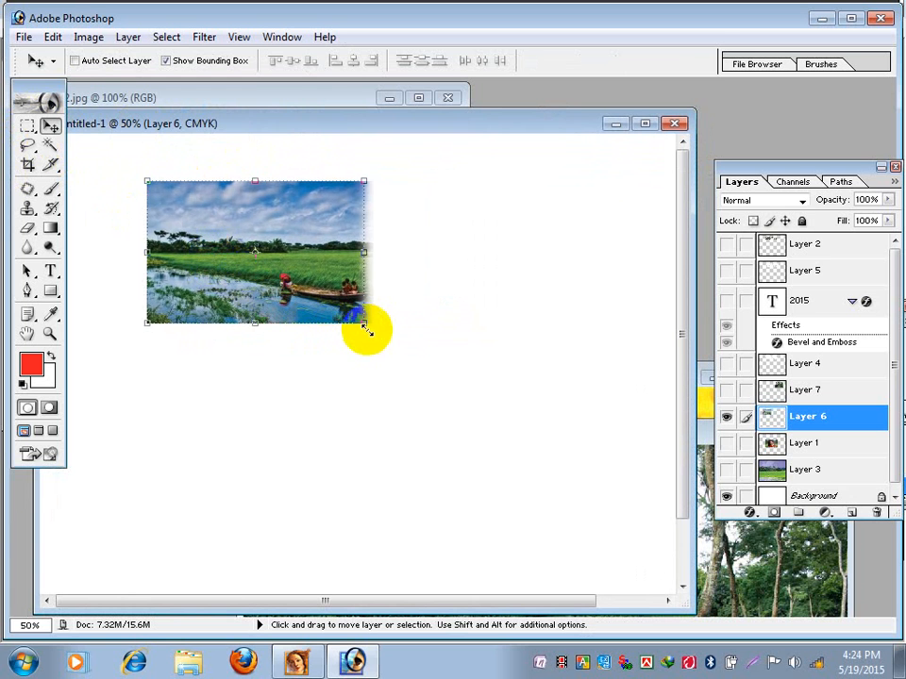
drag(364, 324, 413, 389)
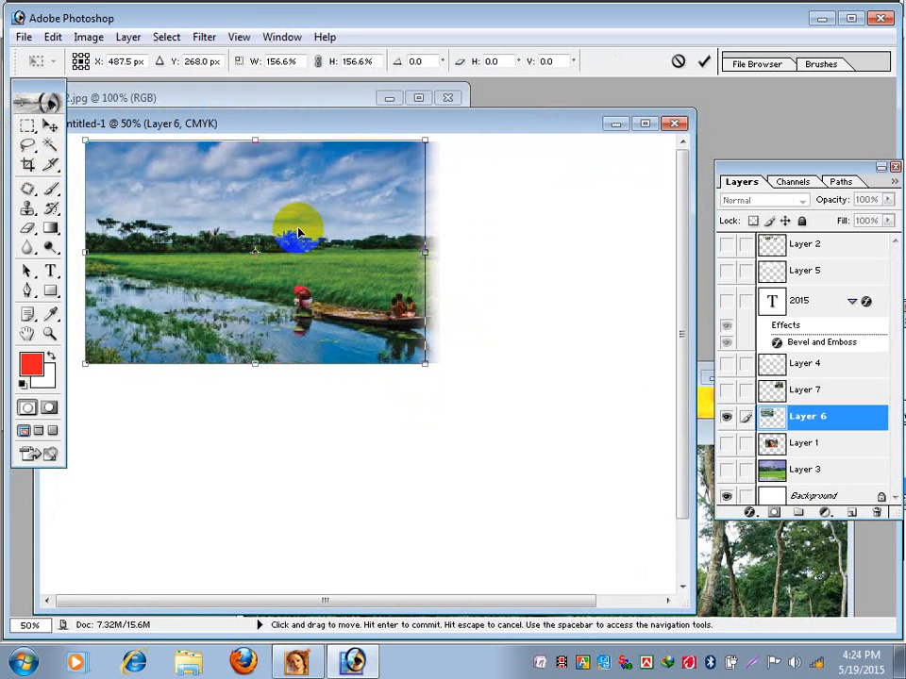
drag(283, 223, 312, 250)
click(51, 126)
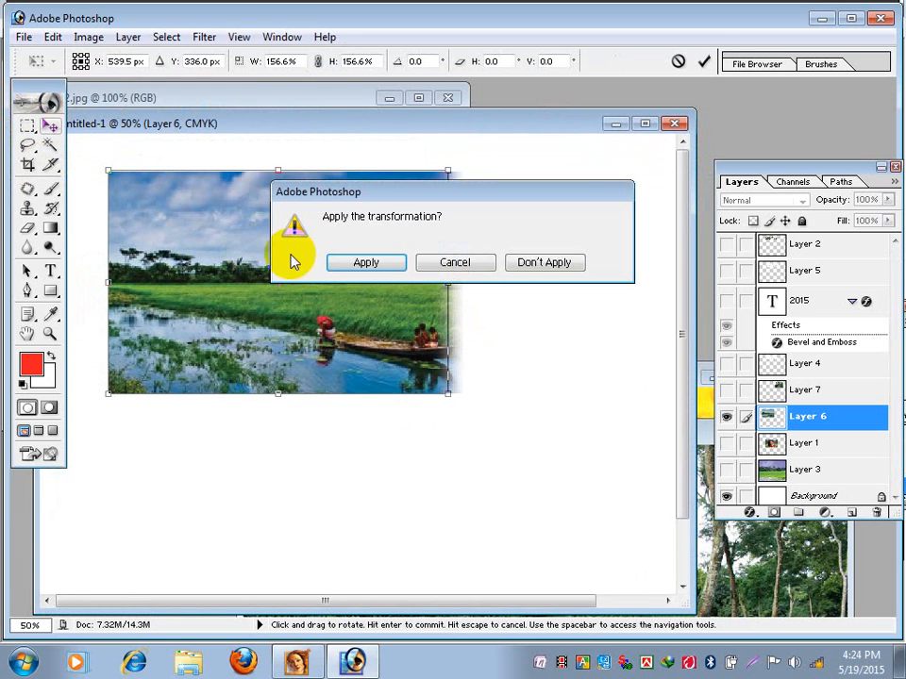
click(364, 262)
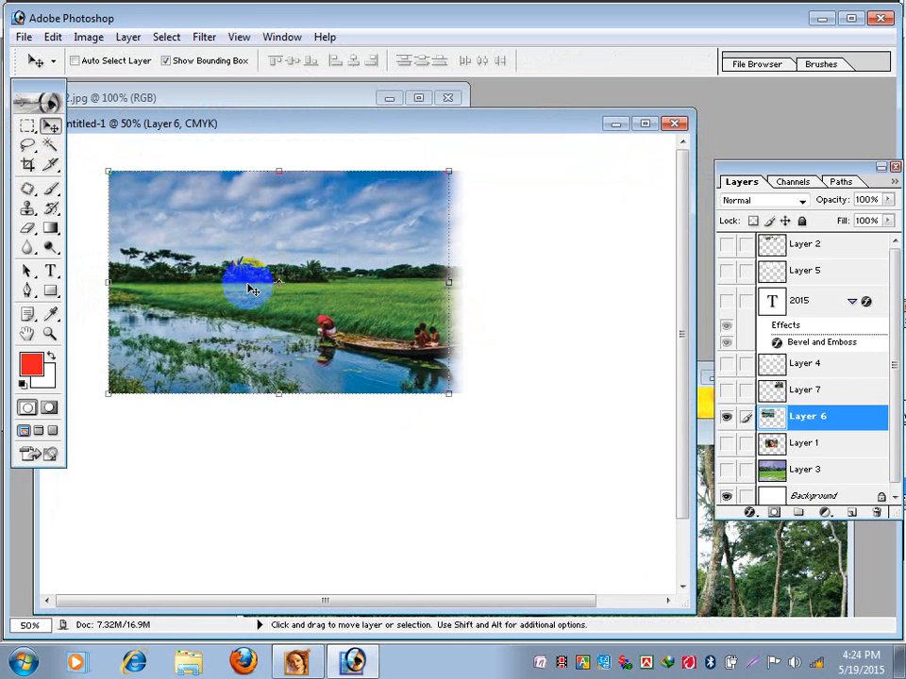
drag(251, 290, 246, 507)
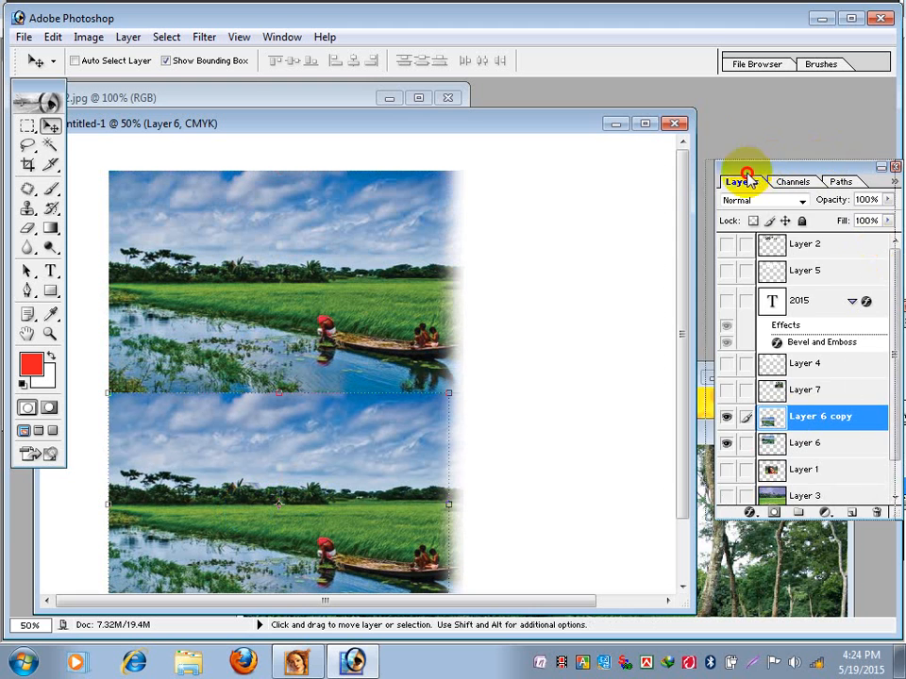
Step: Delete every hidden layer, including the 2015 text layer, keeping only Layer 6 copy, Layer 6 and the Background
drag(749, 176, 618, 94)
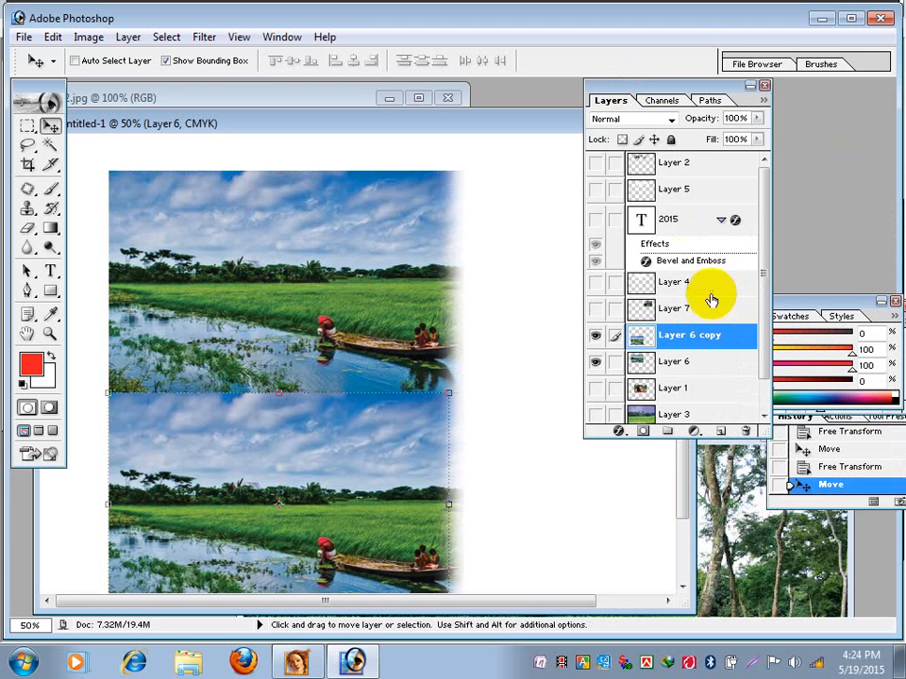
drag(707, 308, 741, 429)
drag(688, 293, 746, 430)
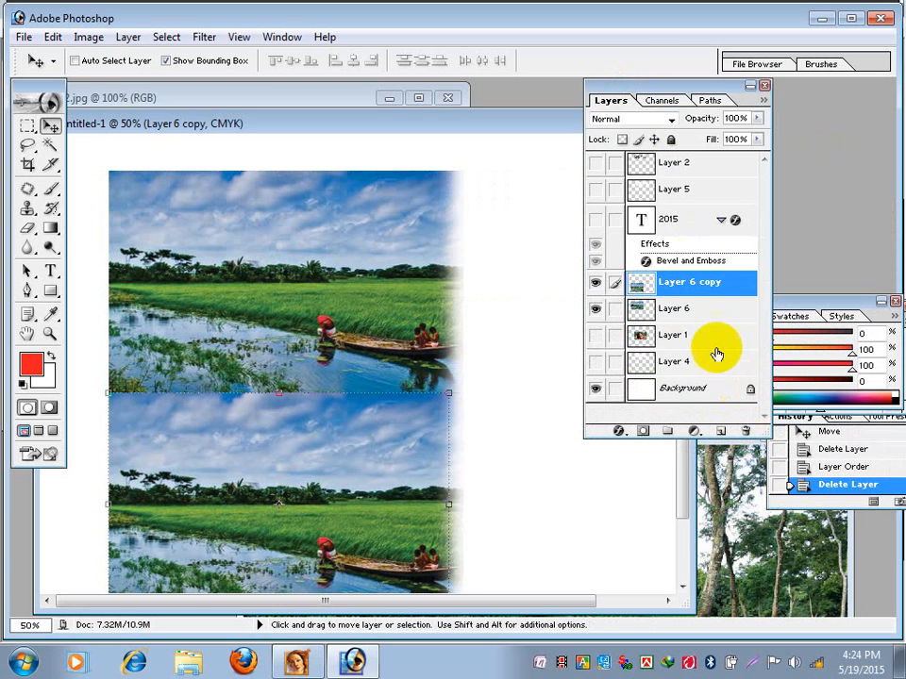
drag(709, 324, 745, 430)
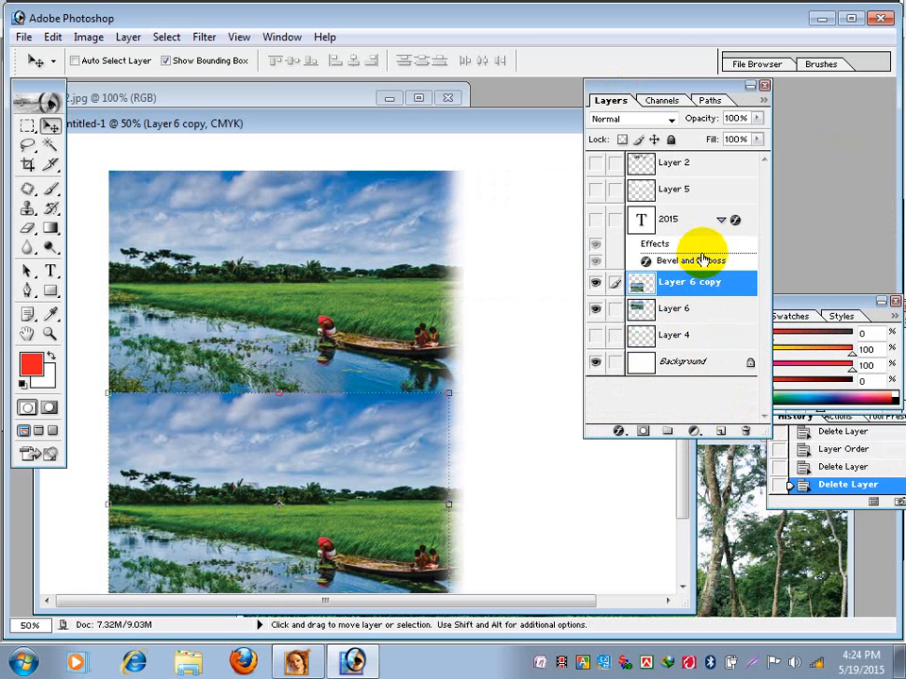
drag(696, 227, 739, 429)
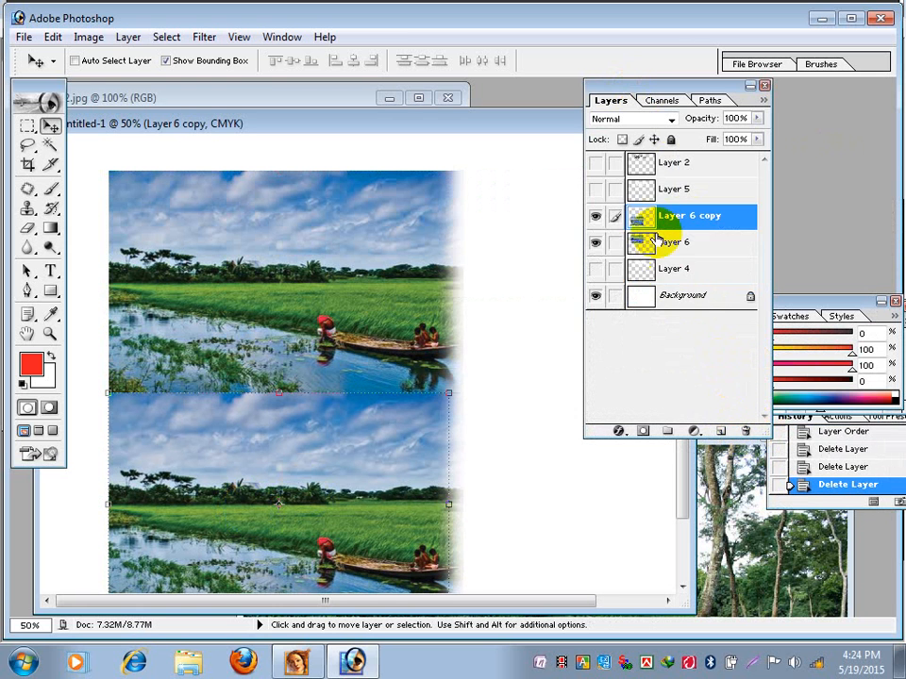
drag(681, 194, 743, 429)
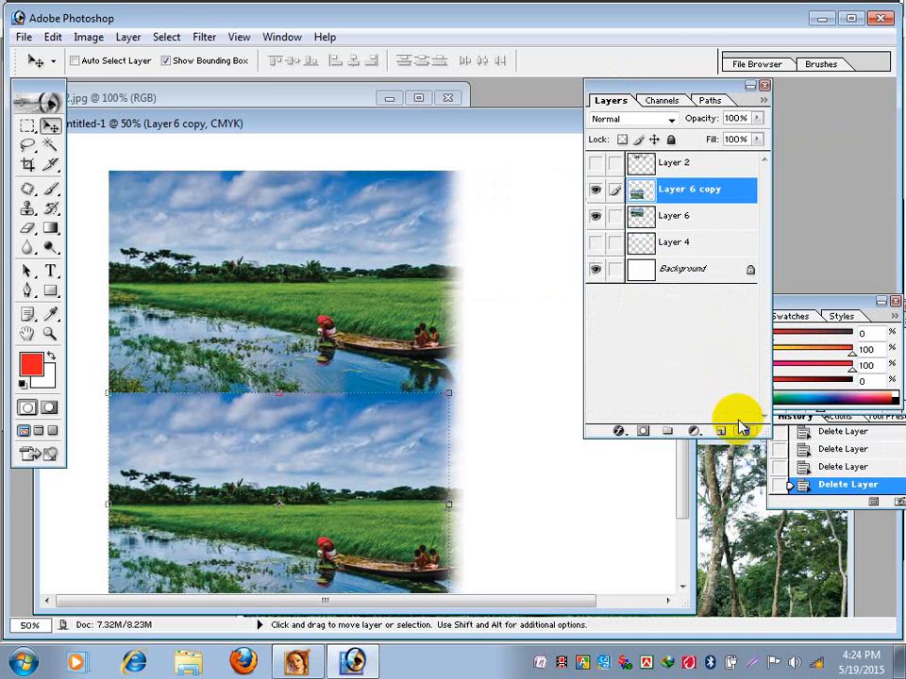
drag(676, 161, 748, 427)
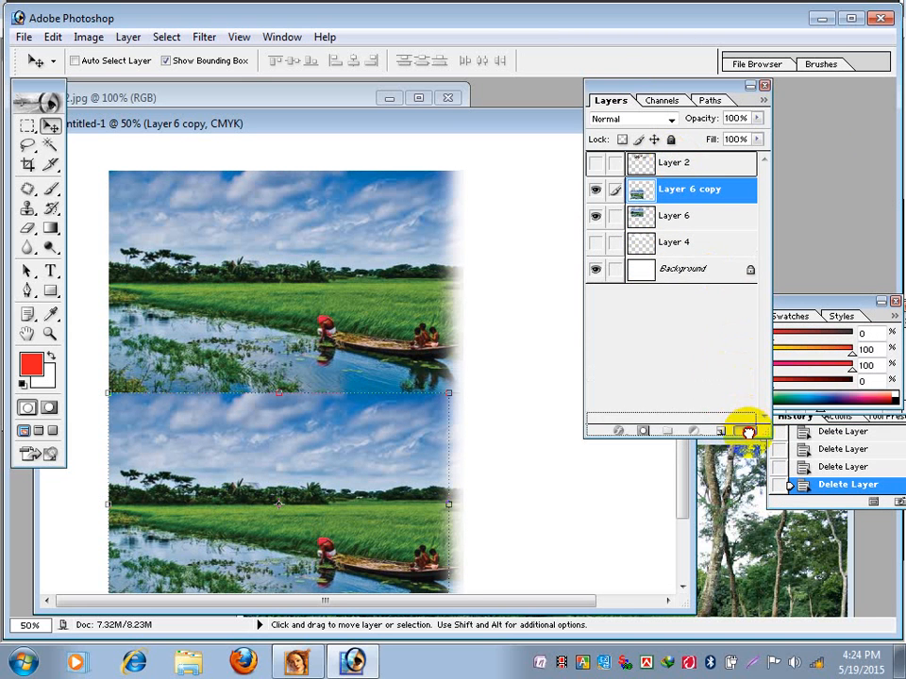
drag(667, 211, 748, 431)
drag(685, 213, 750, 434)
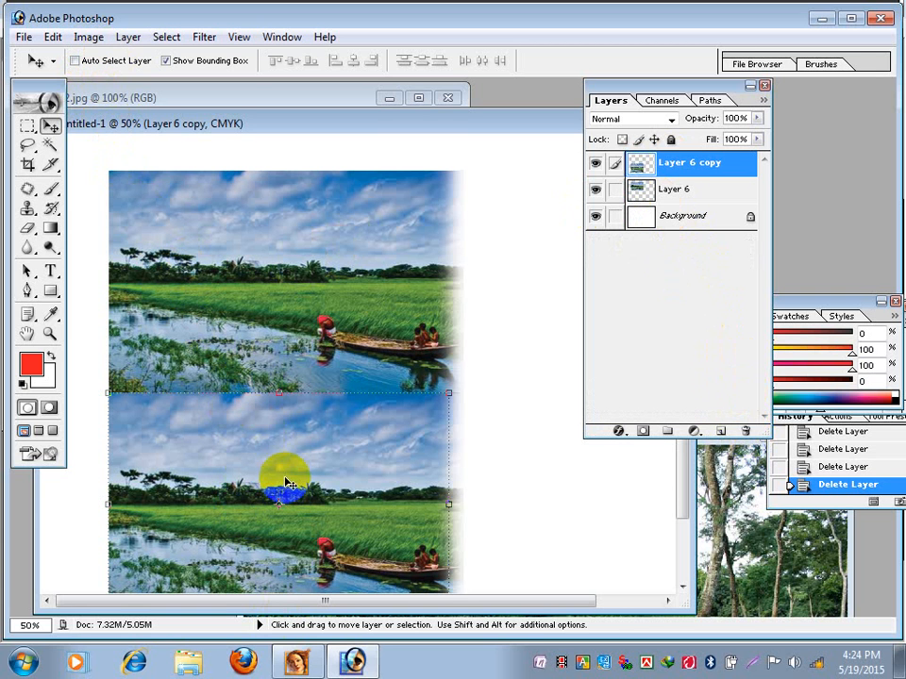
Step: Rotate the whole canvas 180° with both river photos on it, and undo the rotation
key(ctrl+minus)
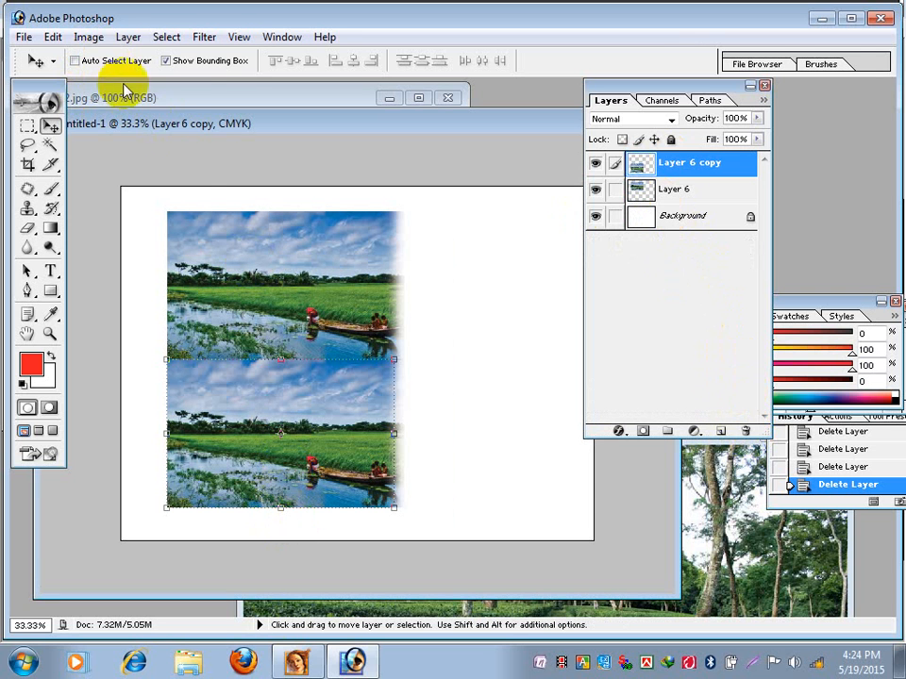
click(89, 37)
mouse_move(140, 224)
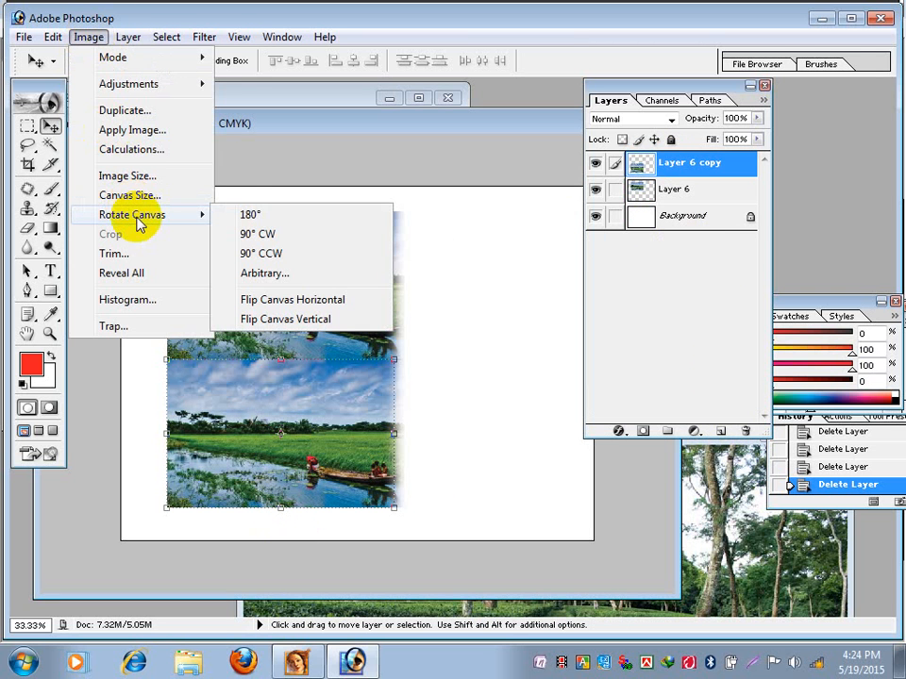
click(250, 216)
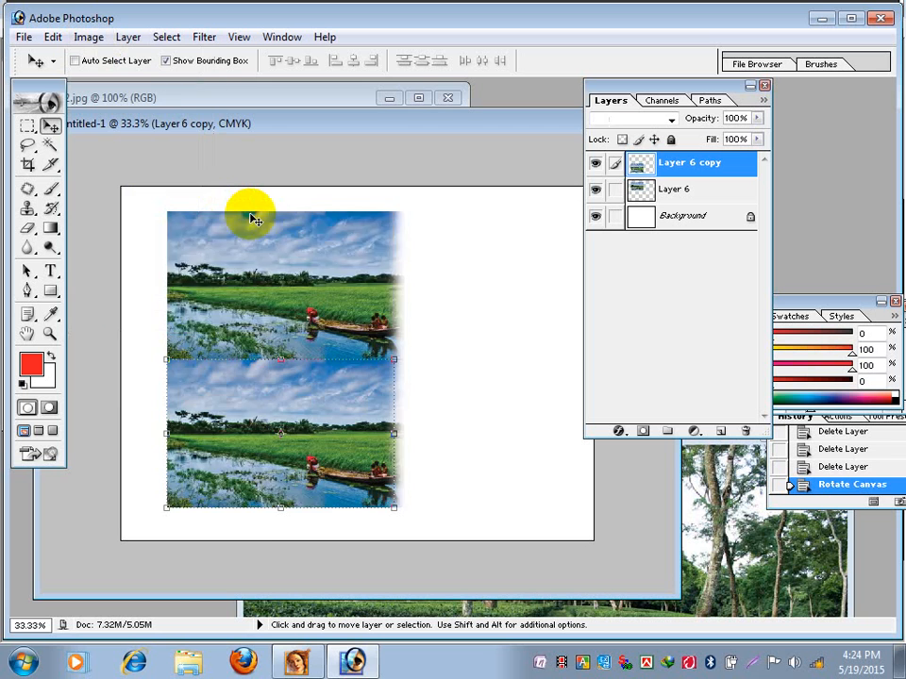
key(ctrl+z)
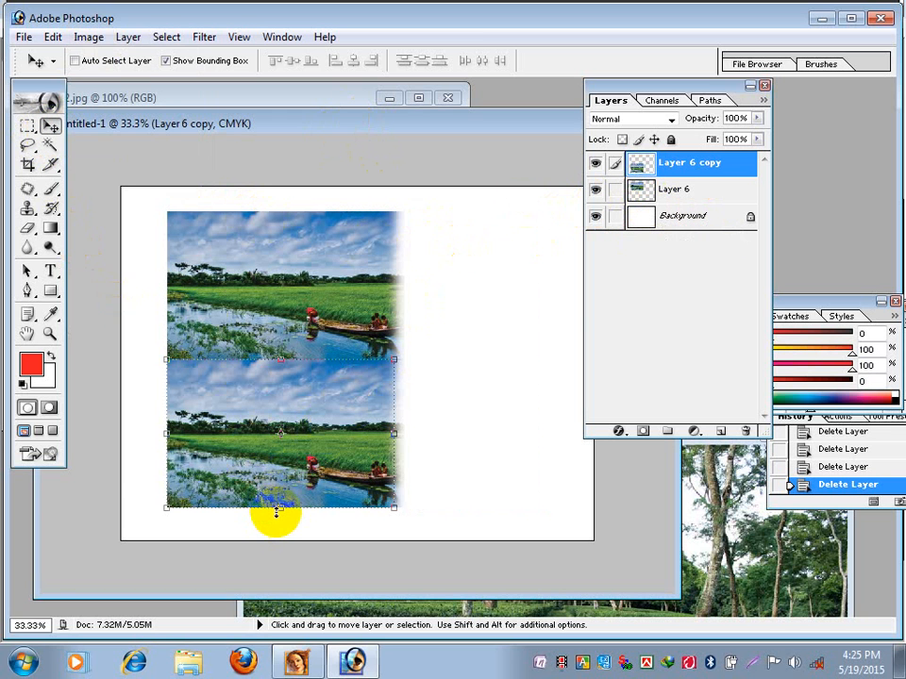
Step: Flip the Layer 6 copy photo vertically with Free Transform and place it directly below the original as a water reflection
drag(276, 510, 280, 209)
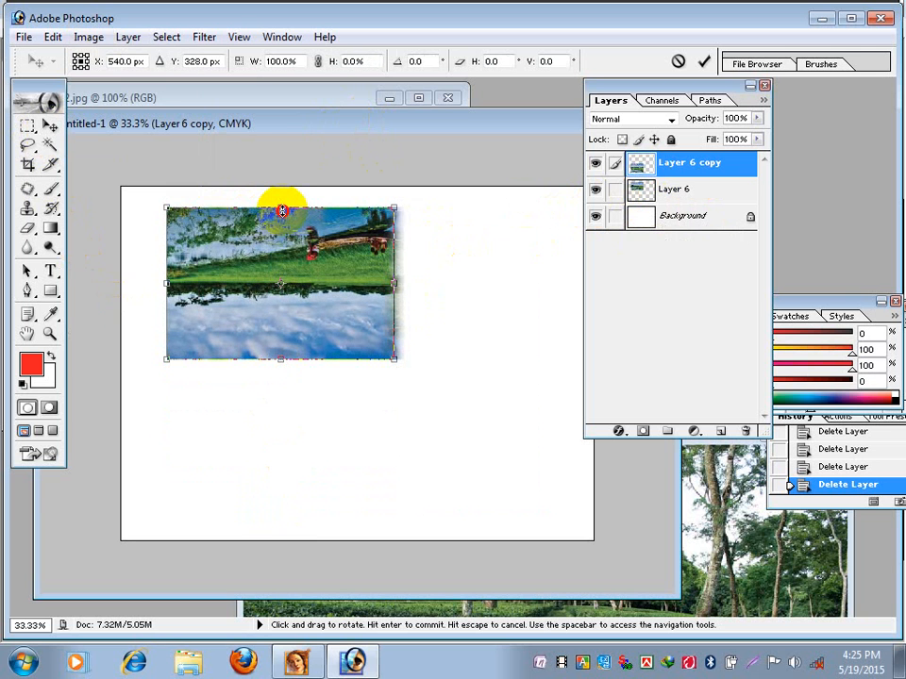
click(51, 129)
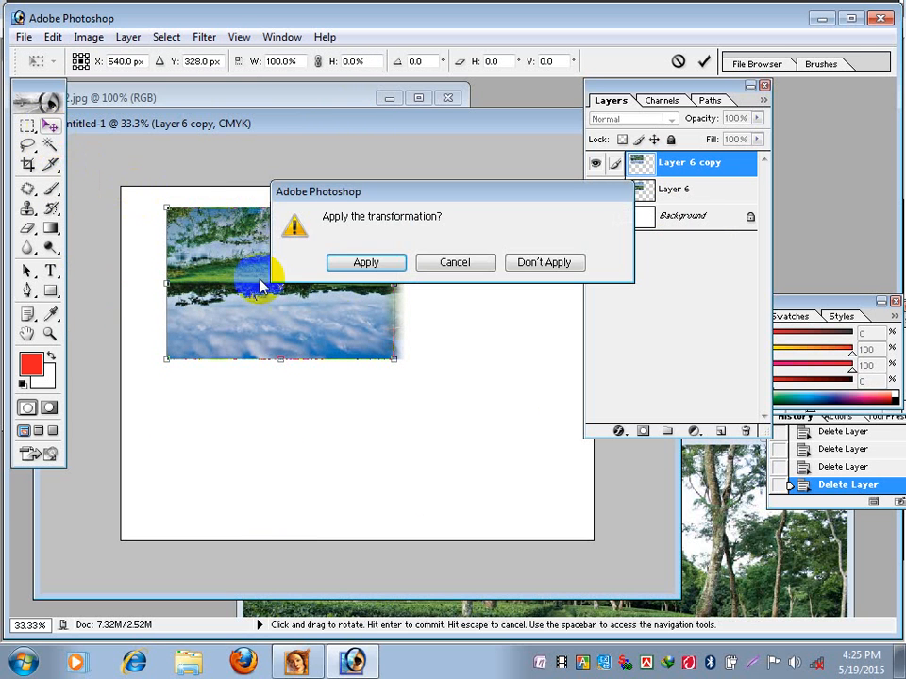
click(361, 266)
drag(337, 274, 351, 432)
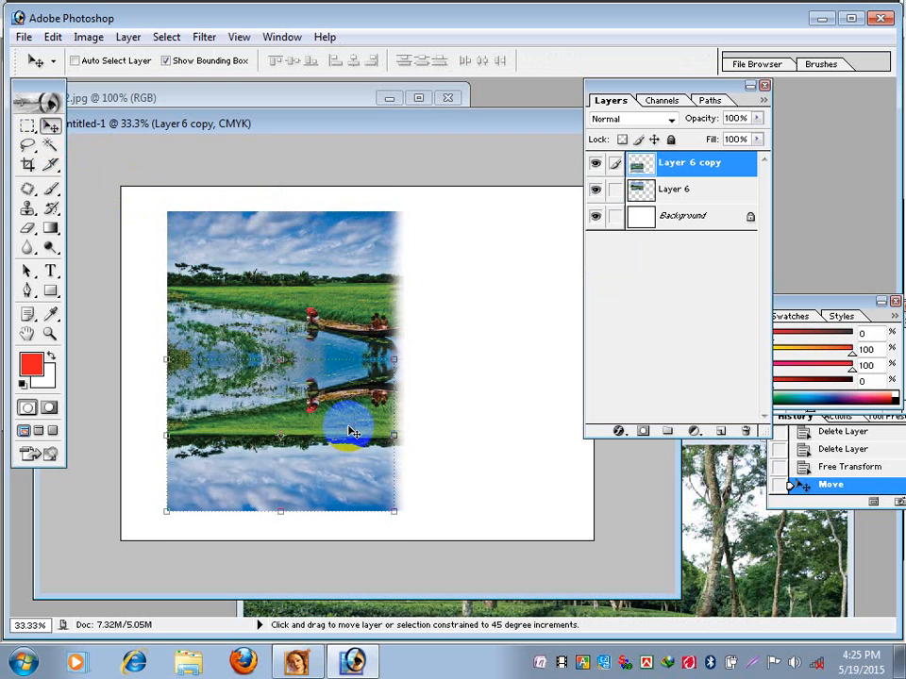
Step: Draw a thin rectangular selection across the photos' full width and shift it over the seam between original and reflection
ctrl+click(334, 397)
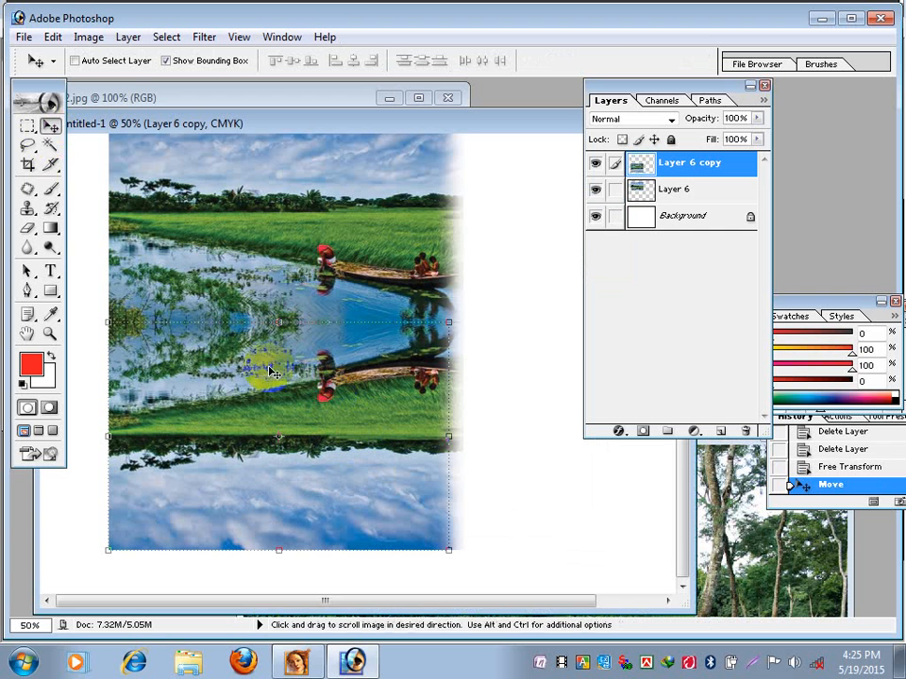
click(27, 126)
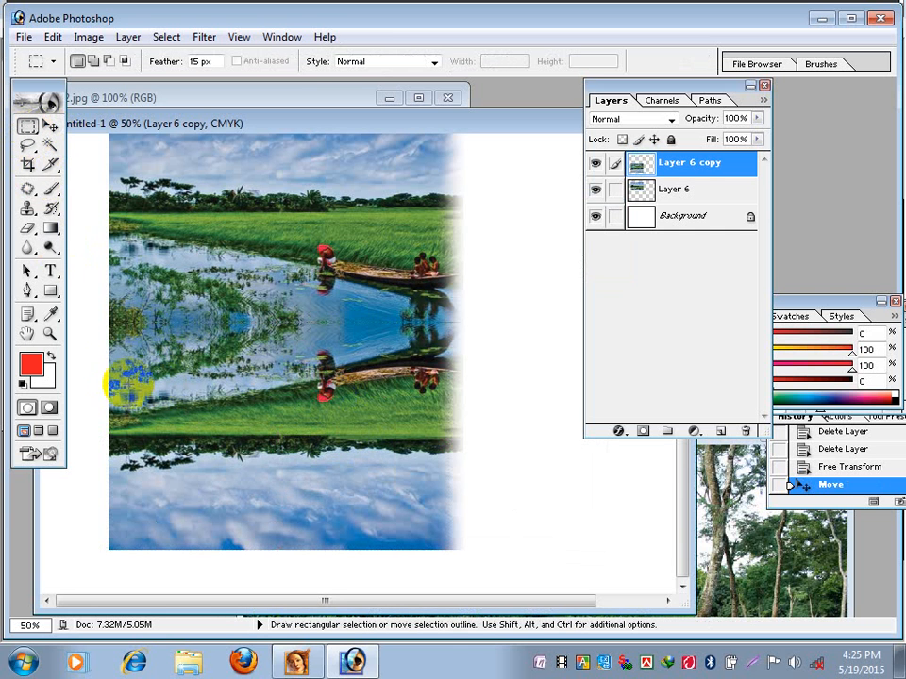
drag(520, 322, 110, 365)
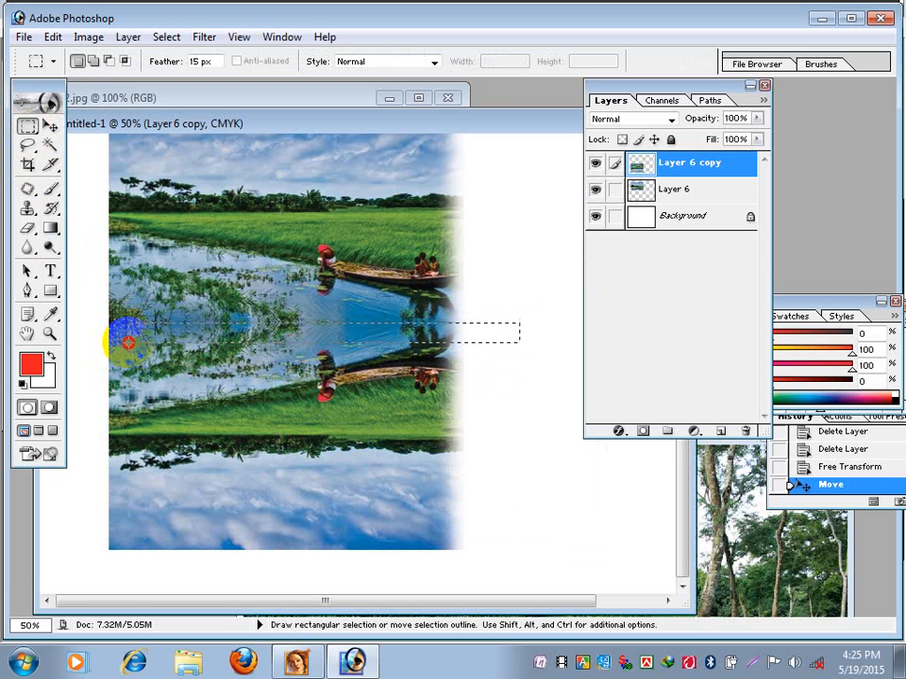
drag(95, 363, 91, 364)
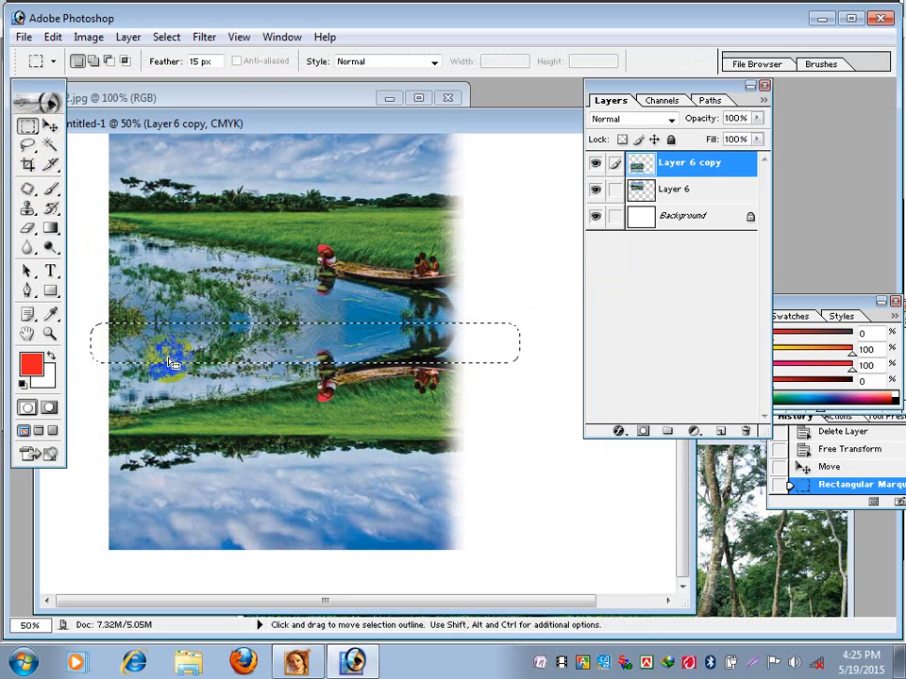
mouse_move(179, 352)
mouse_down()
mouse_move(161, 344)
mouse_move(176, 325)
mouse_move(175, 344)
mouse_up()
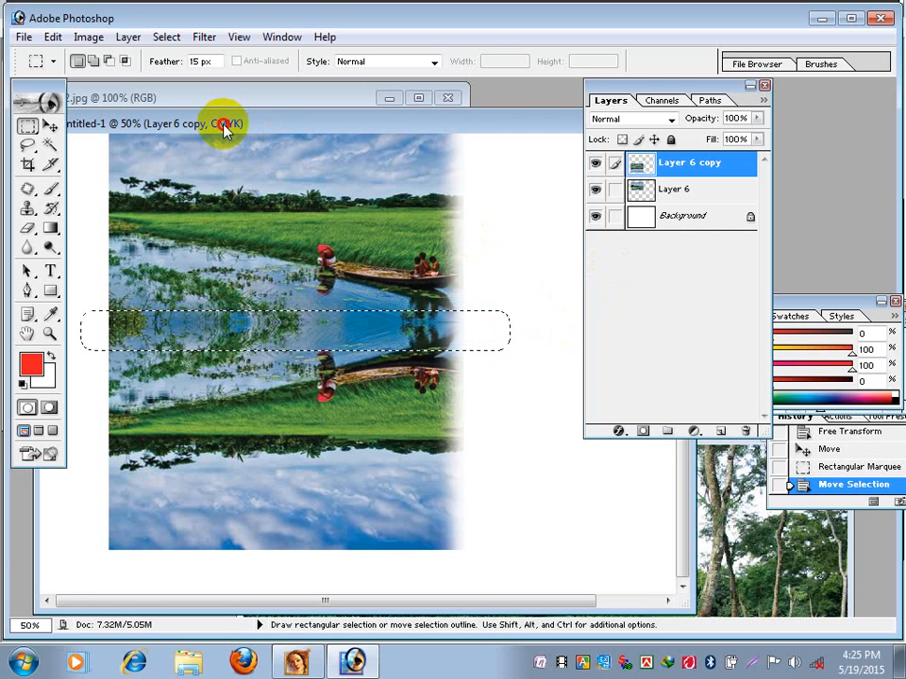
drag(224, 129, 241, 124)
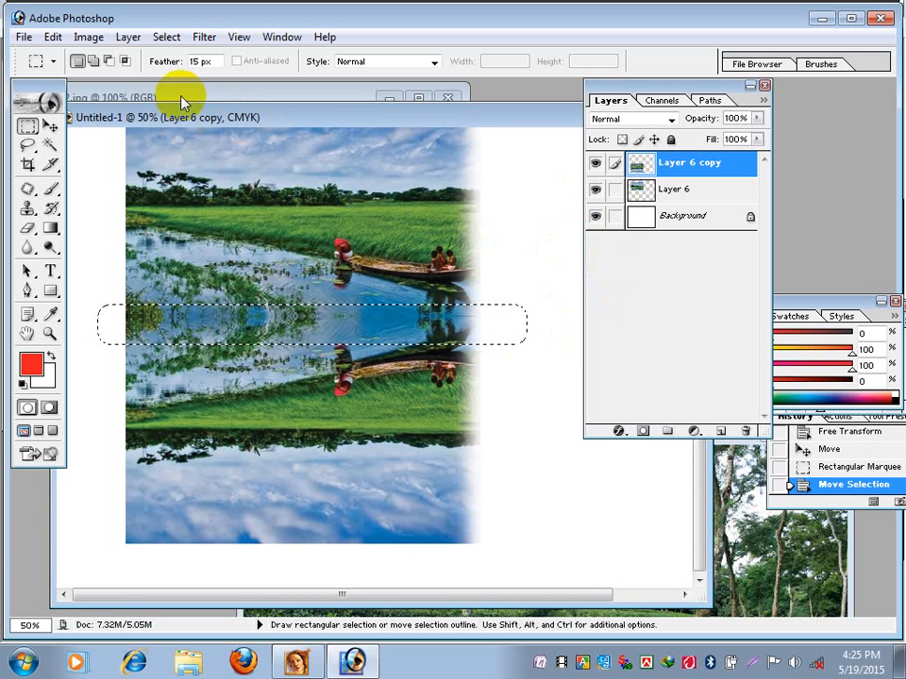
Step: Feather the seam selection by 15 pixels, and hide and show Layer 6 copy to check which photo it holds
click(166, 38)
click(210, 170)
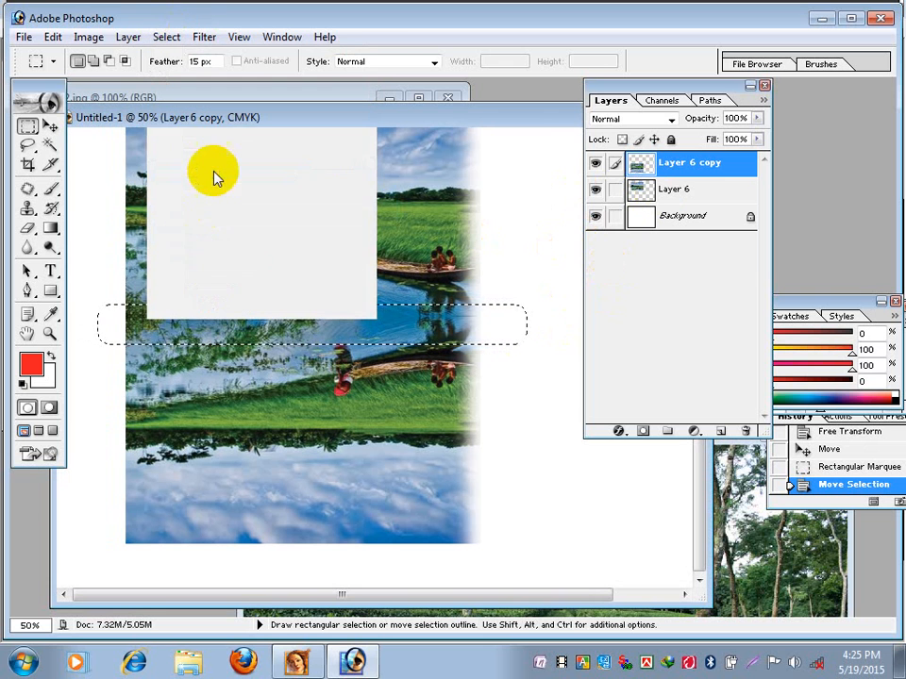
click(374, 498)
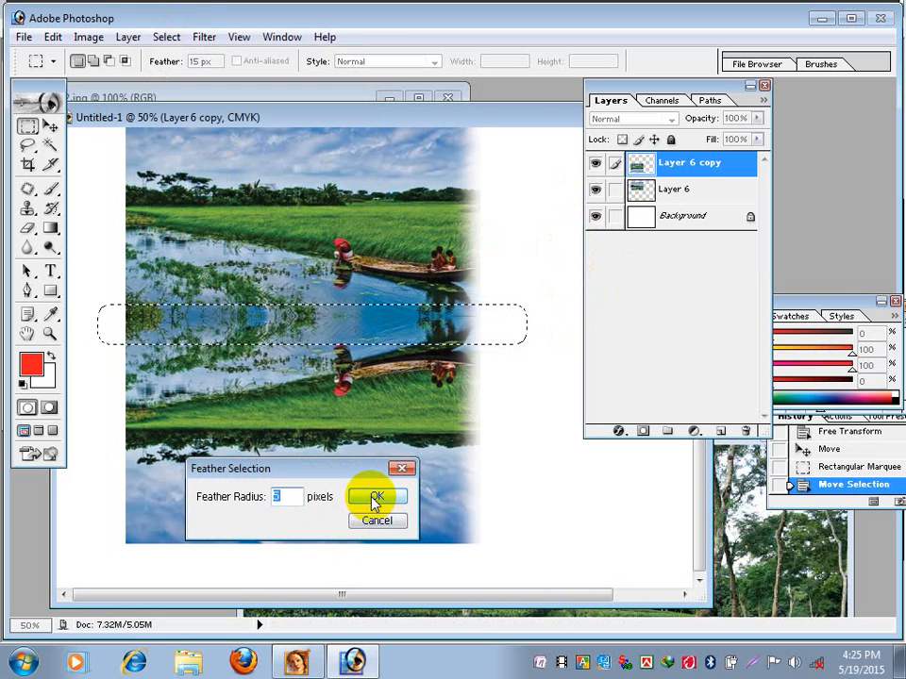
click(284, 497)
text(15)
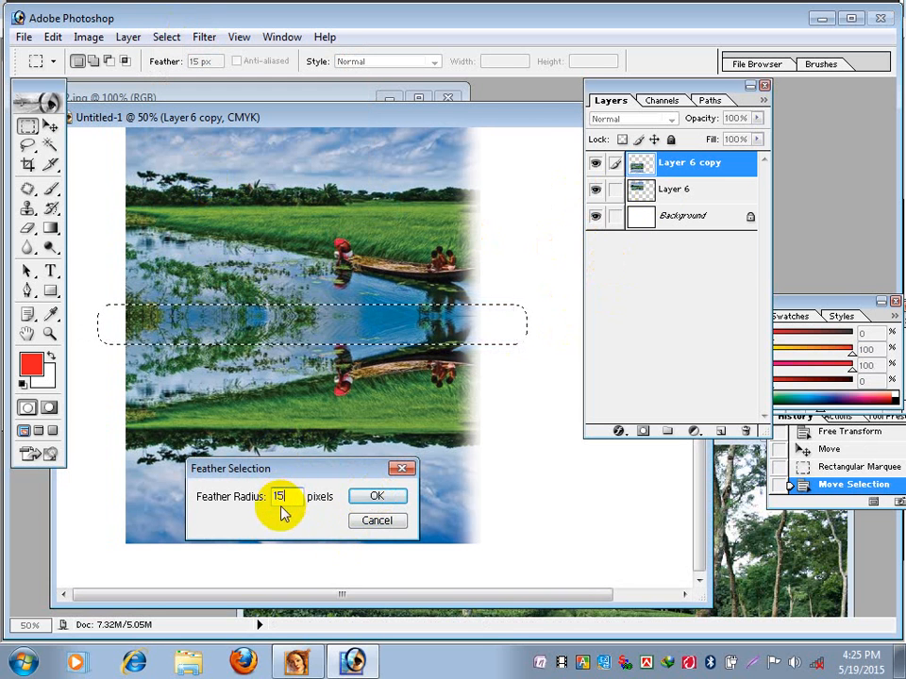
key(Return)
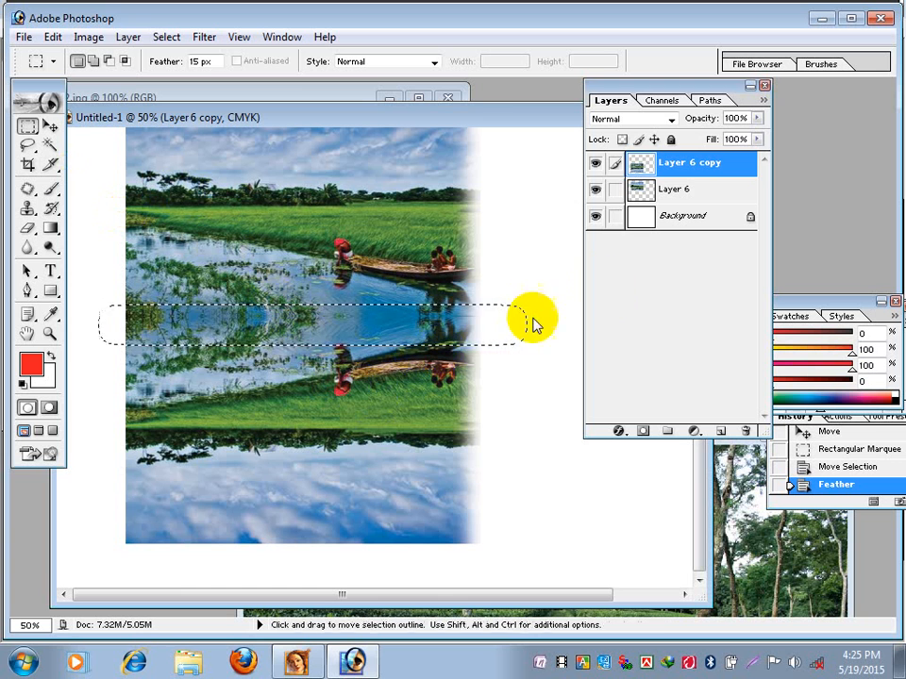
click(594, 164)
click(595, 164)
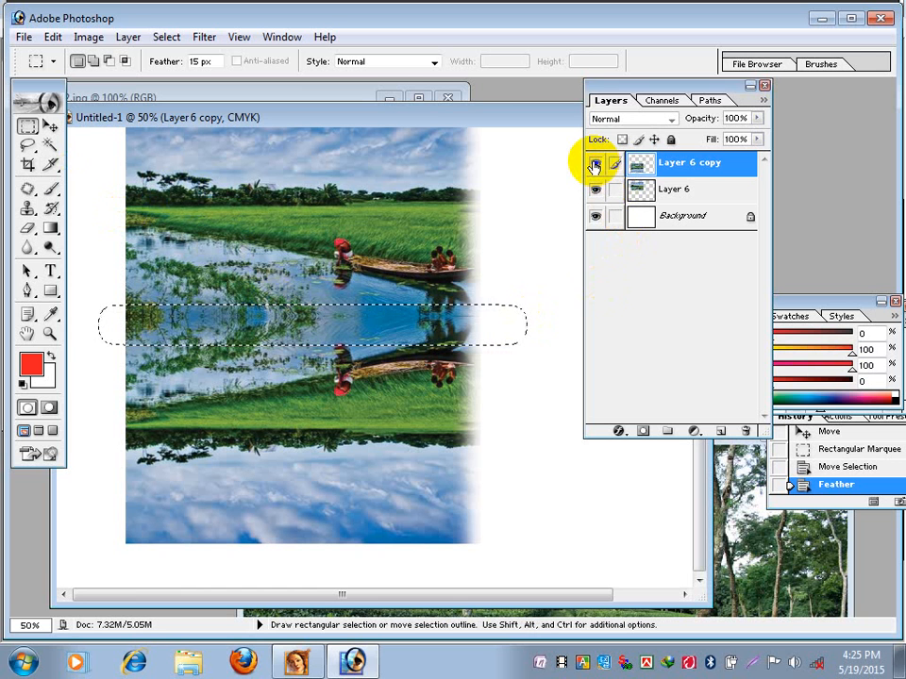
Step: Shift the feathered selection up slightly over the seam, clear it once from Layer 6 copy and twice from Layer 6, and deselect
click(418, 320)
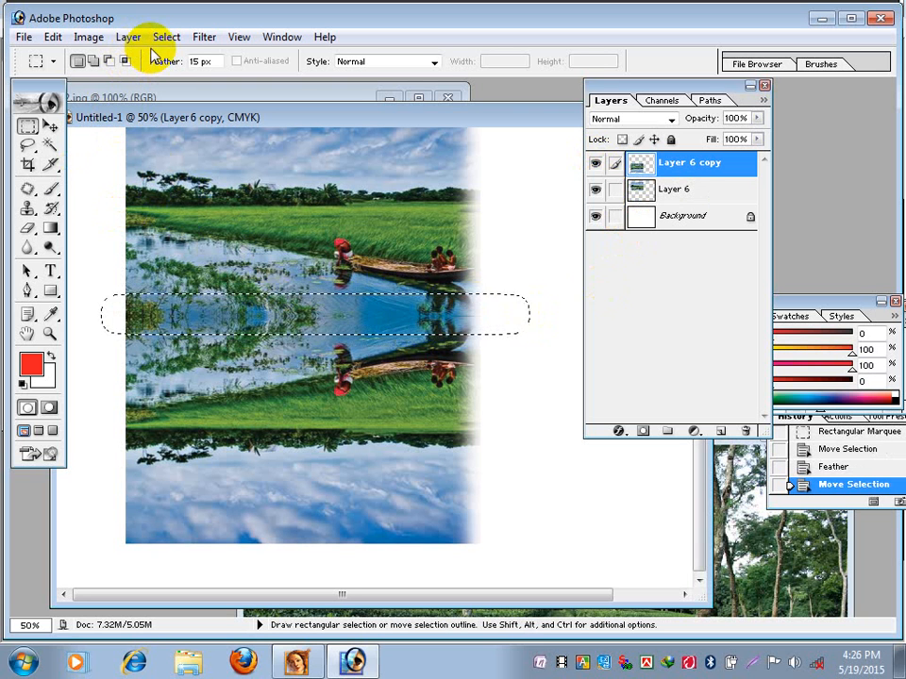
key(Delete)
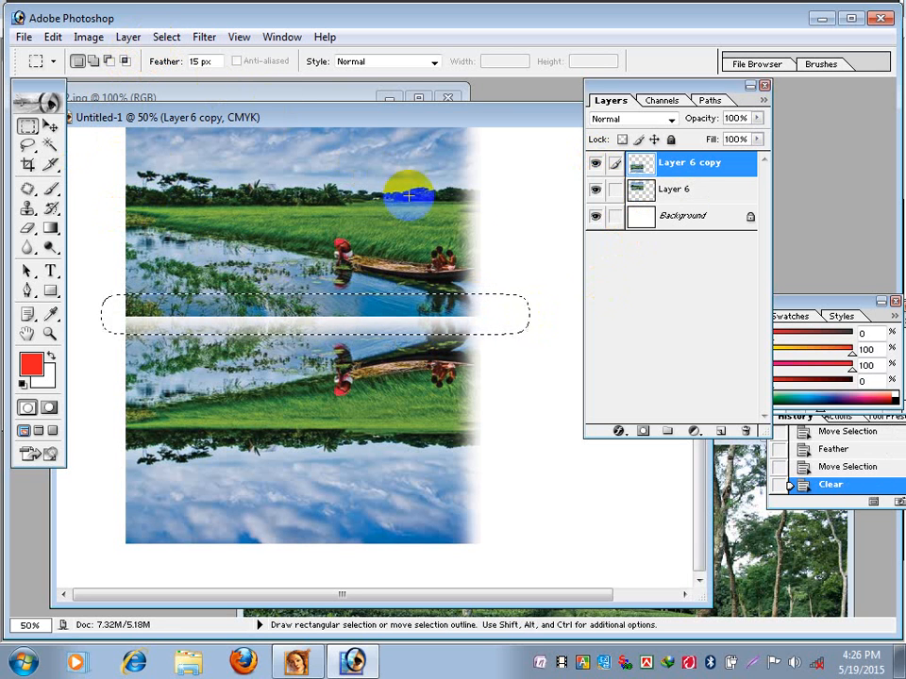
click(667, 190)
key(Delete)
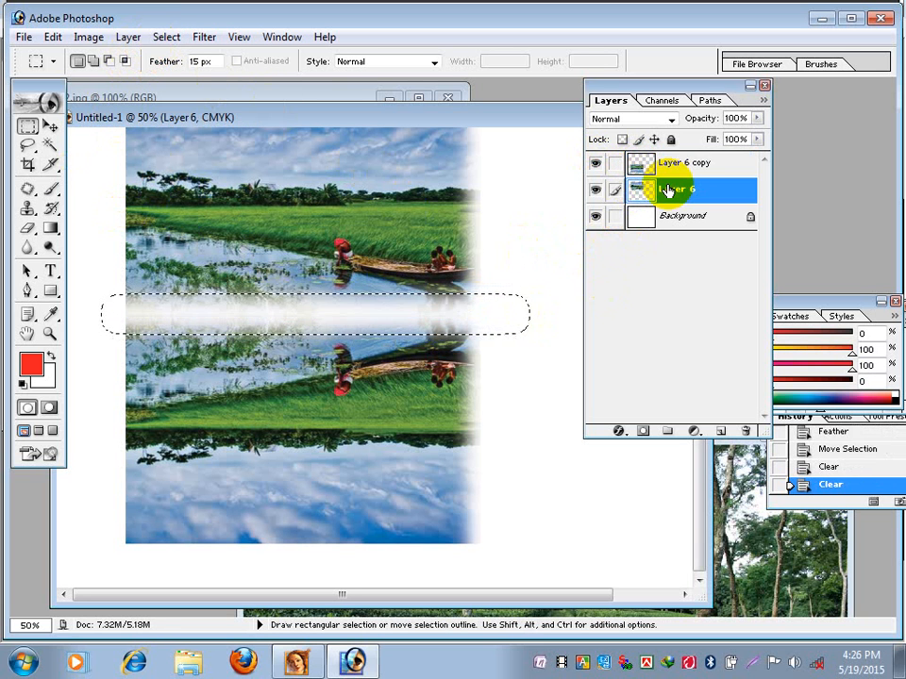
key(Delete)
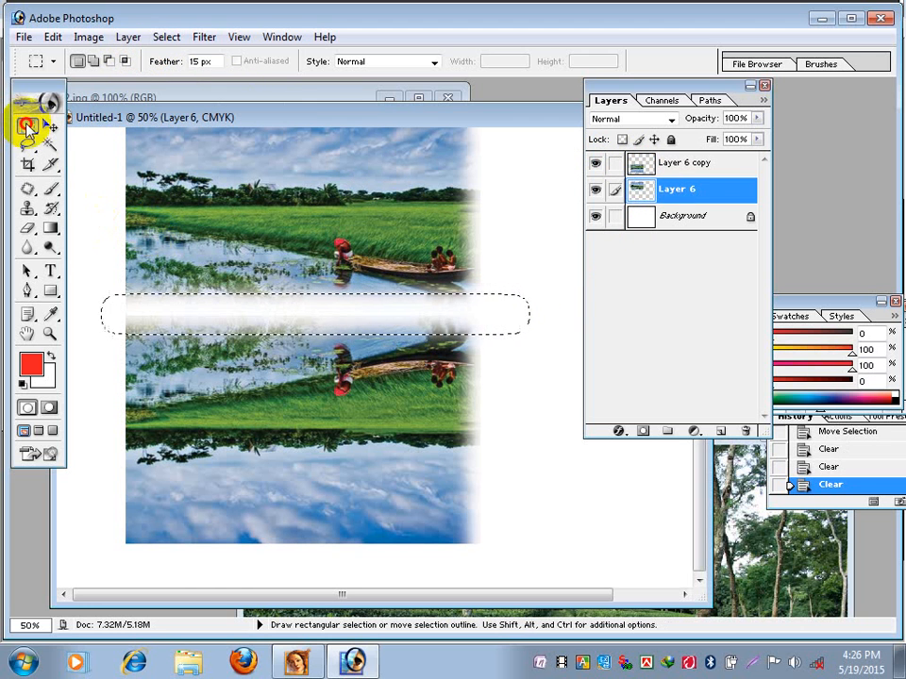
click(283, 168)
Step: Stretch the Layer 6 photo downward to 113.6% height to cover the faded gap, and apply the transformation
click(50, 126)
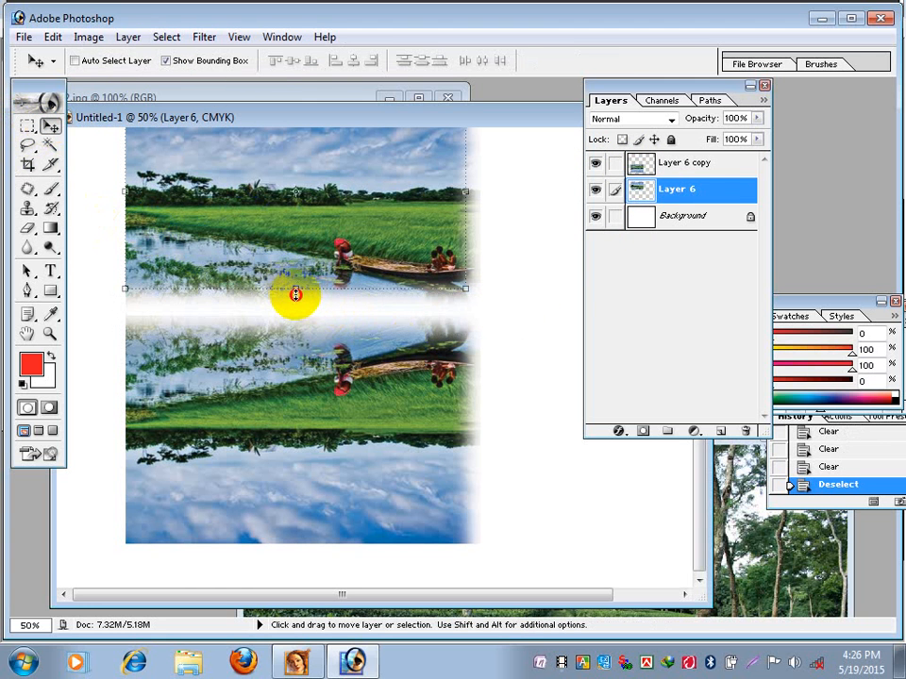
drag(295, 290, 295, 315)
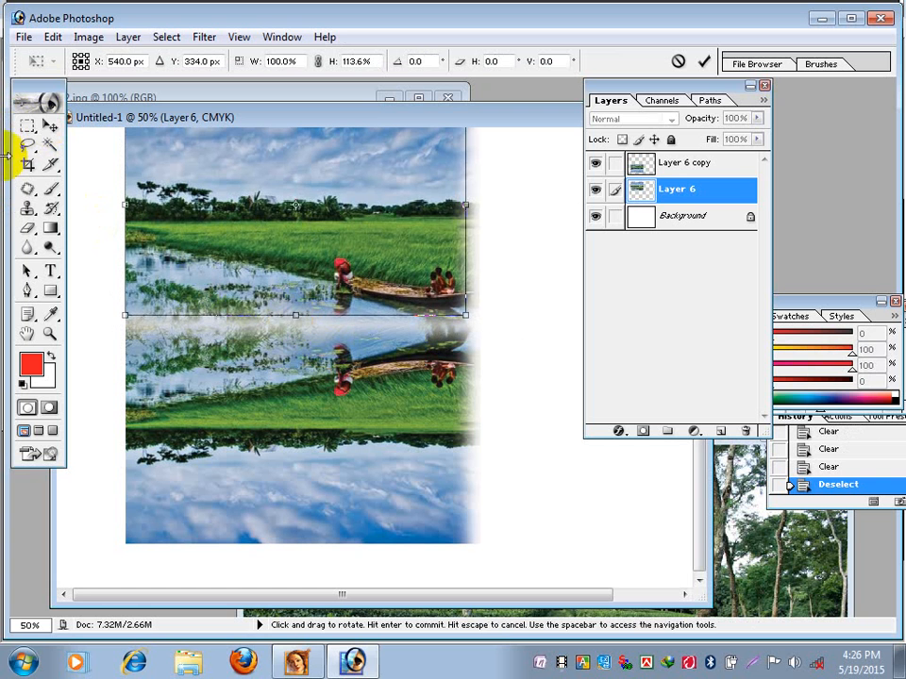
click(42, 126)
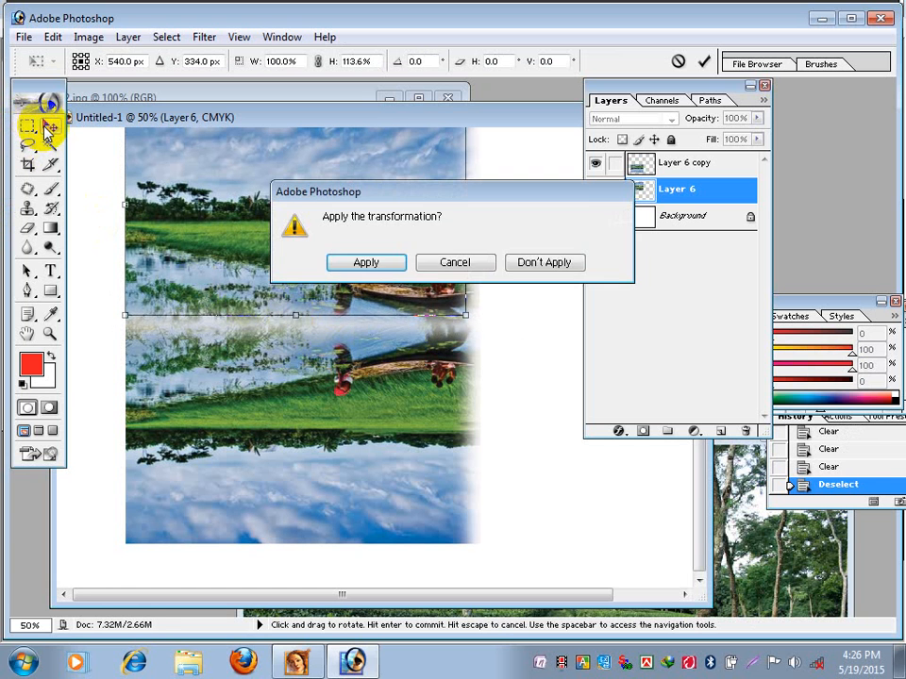
click(358, 263)
Step: Stretch the Layer 6 copy reflection upward to 112.2% height so it overlaps the original photo's lower edge, and apply it
click(695, 161)
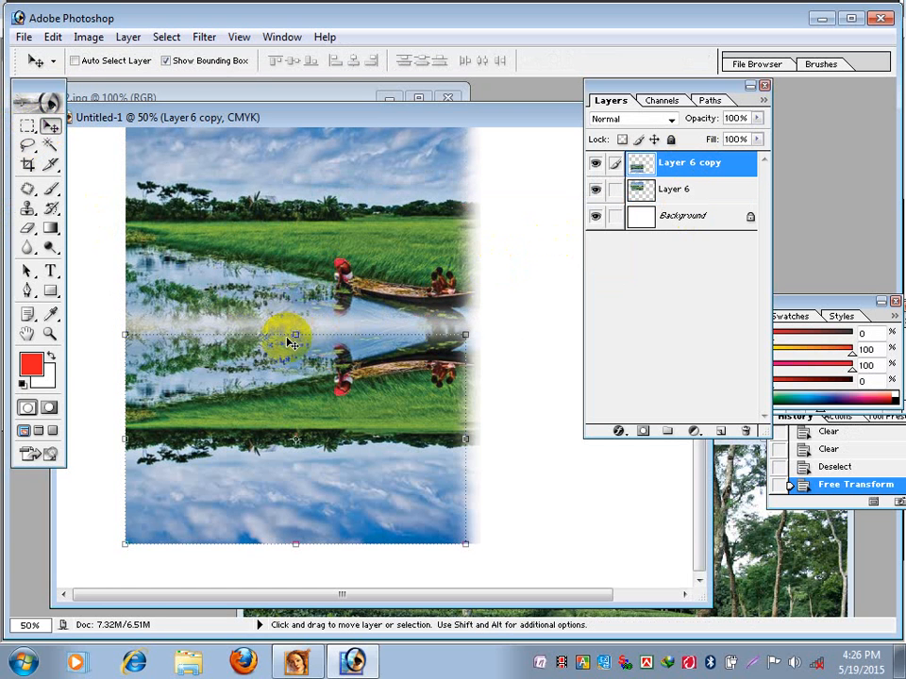
drag(294, 333, 298, 306)
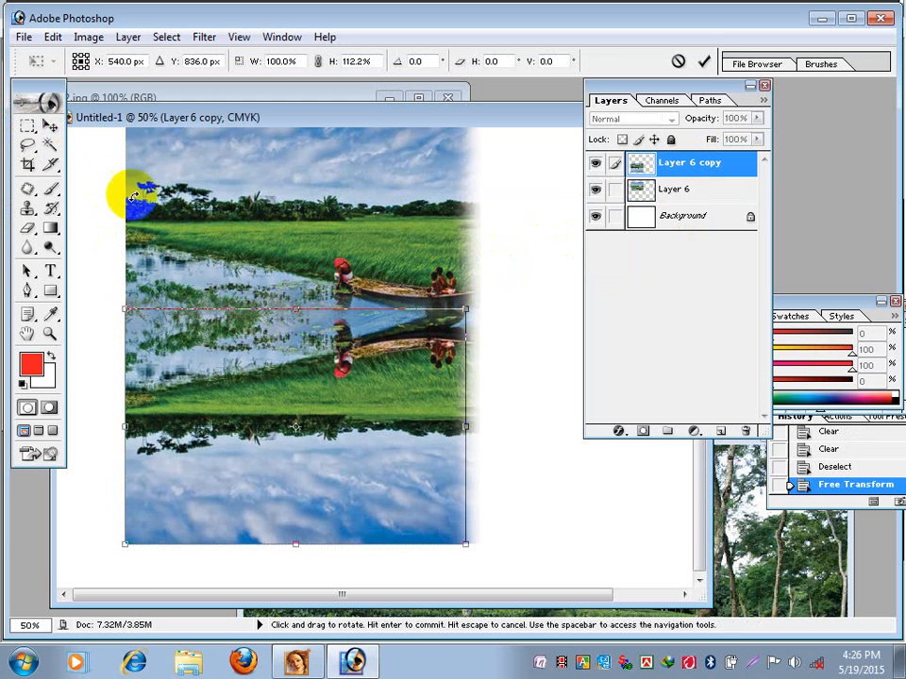
click(47, 130)
click(357, 262)
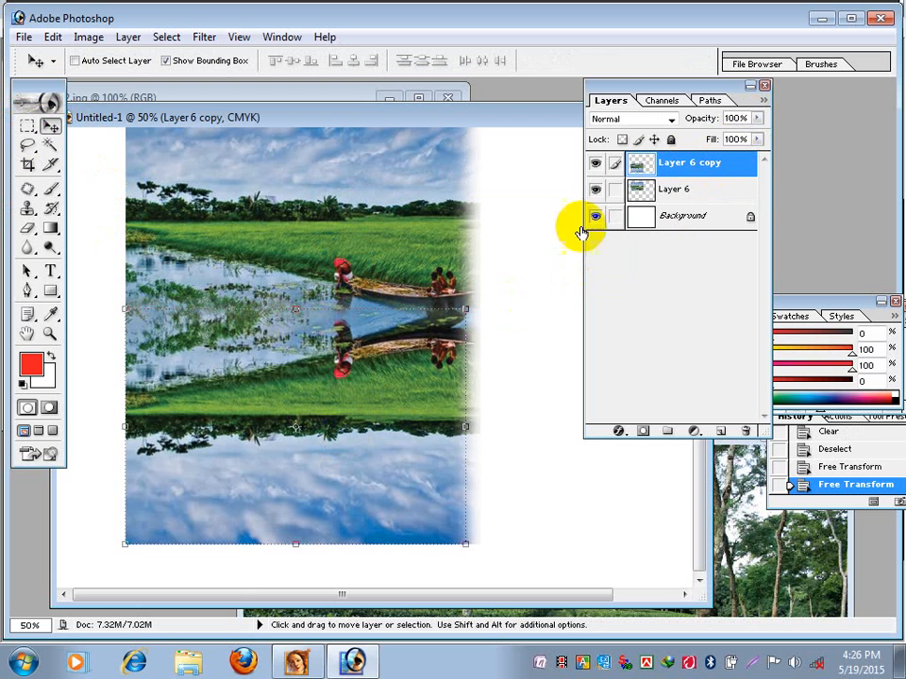
Step: Check Layer 6 copy by hiding and showing it, and lower its opacity to 27% for a faded water reflection
click(597, 163)
click(597, 164)
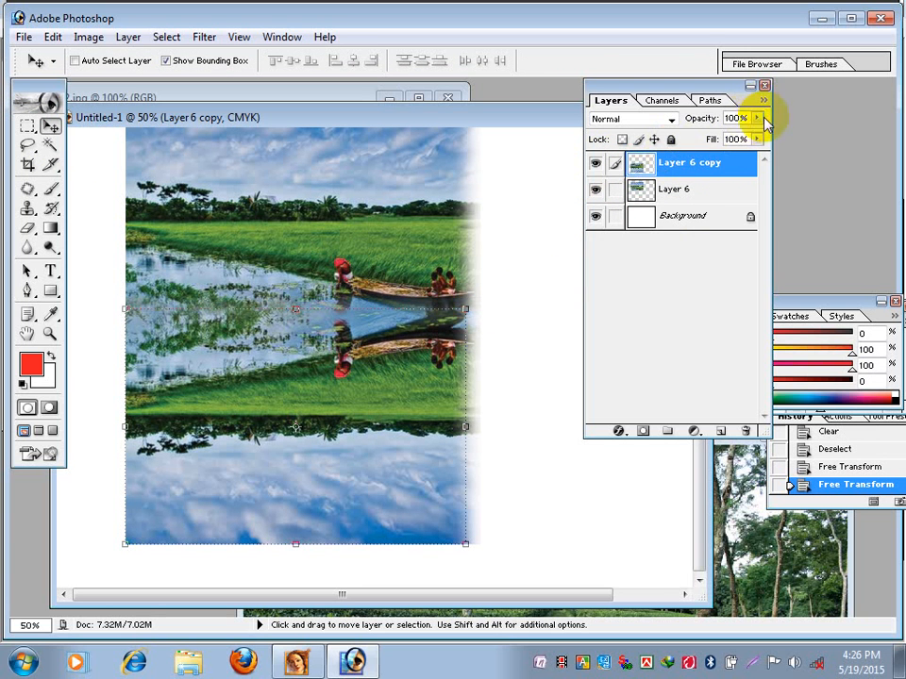
drag(755, 139, 694, 139)
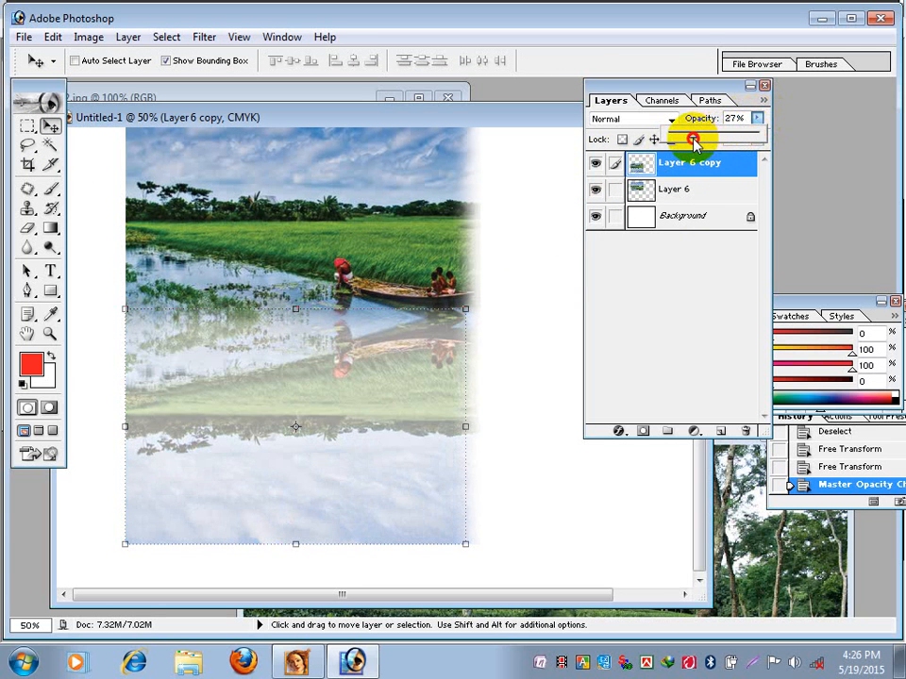
click(28, 127)
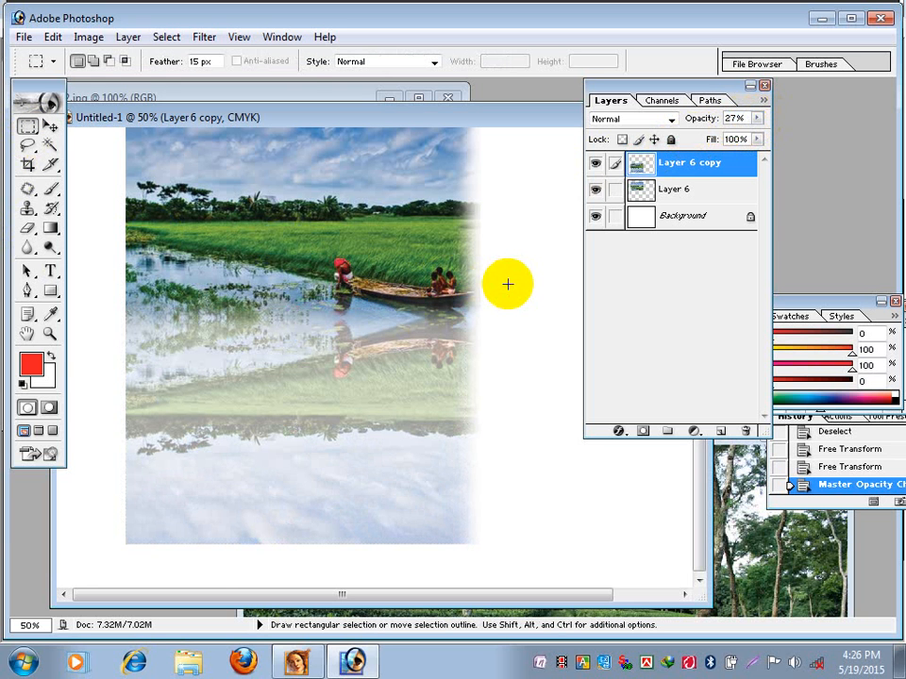
ctrl+alt+click(312, 430)
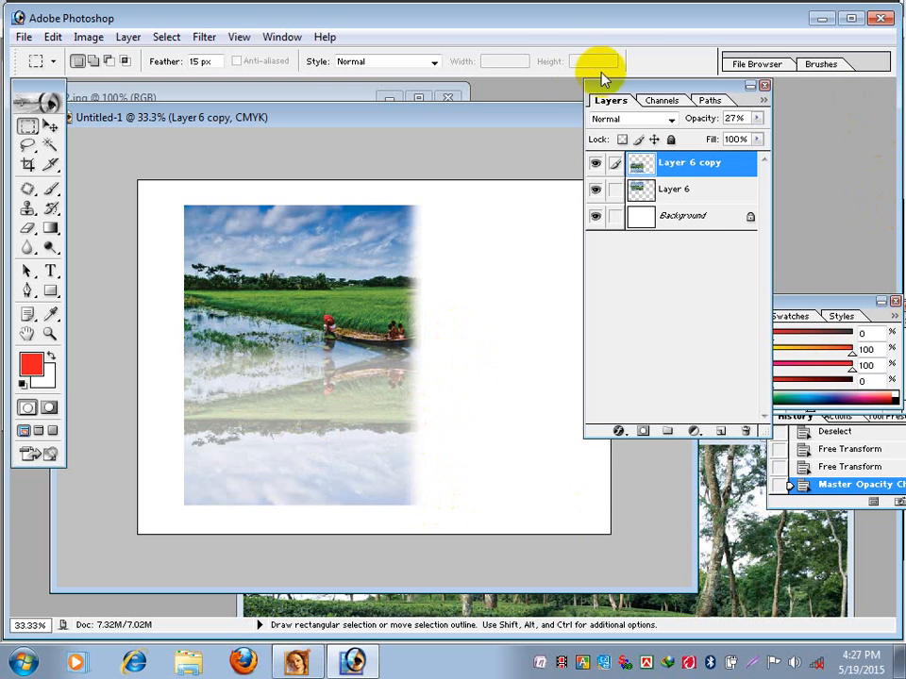
drag(619, 91, 694, 135)
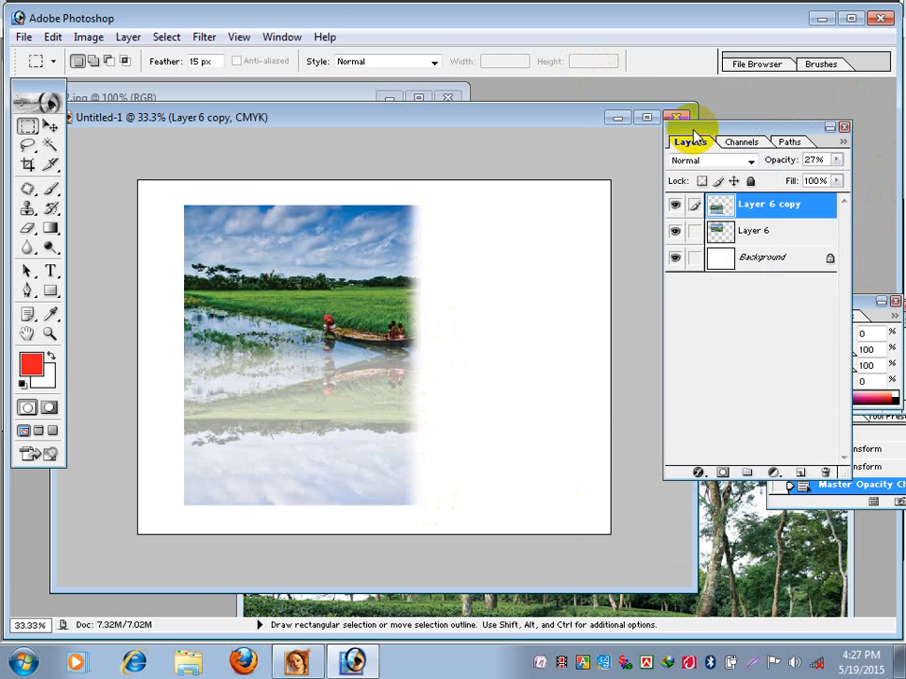
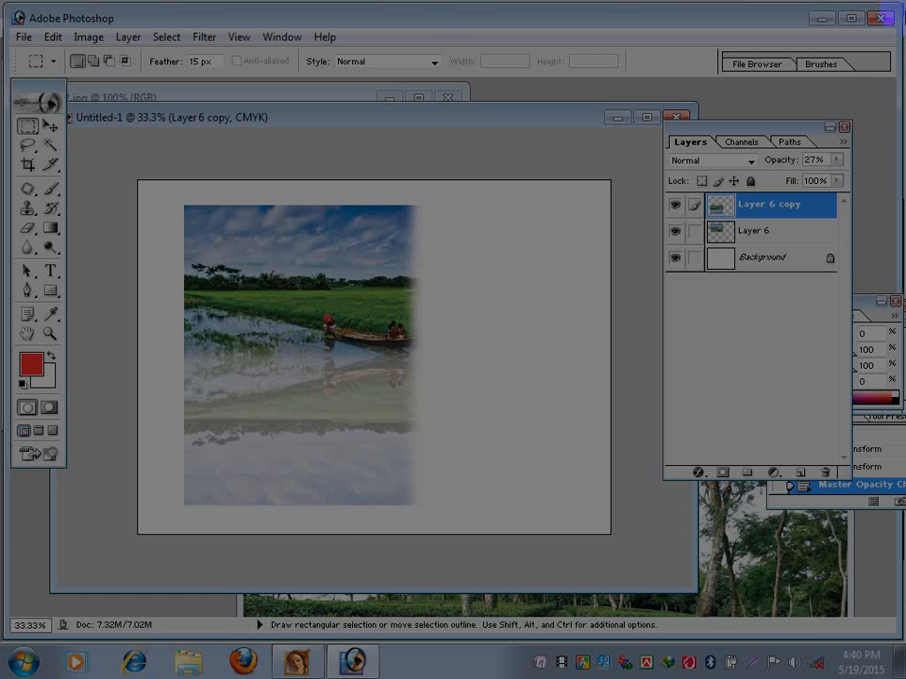
click(294, 666)
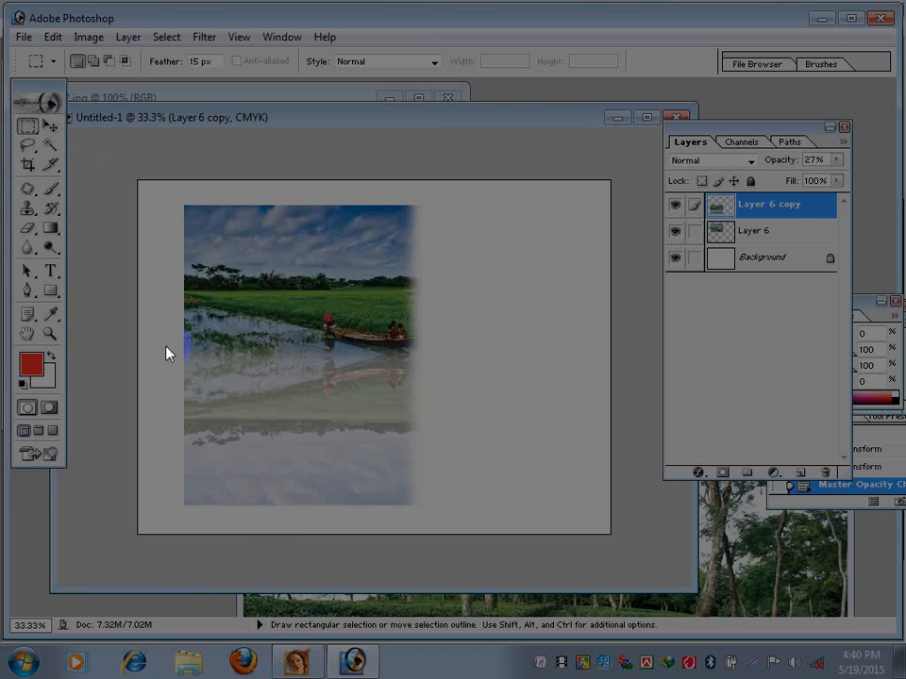
click(149, 525)
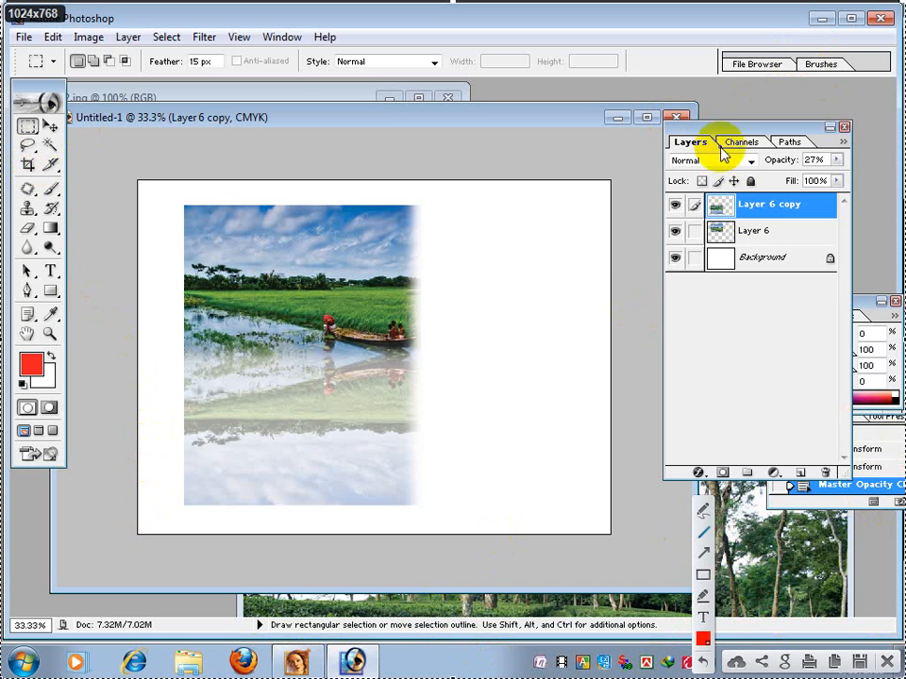
drag(714, 135, 564, 137)
right_click(561, 130)
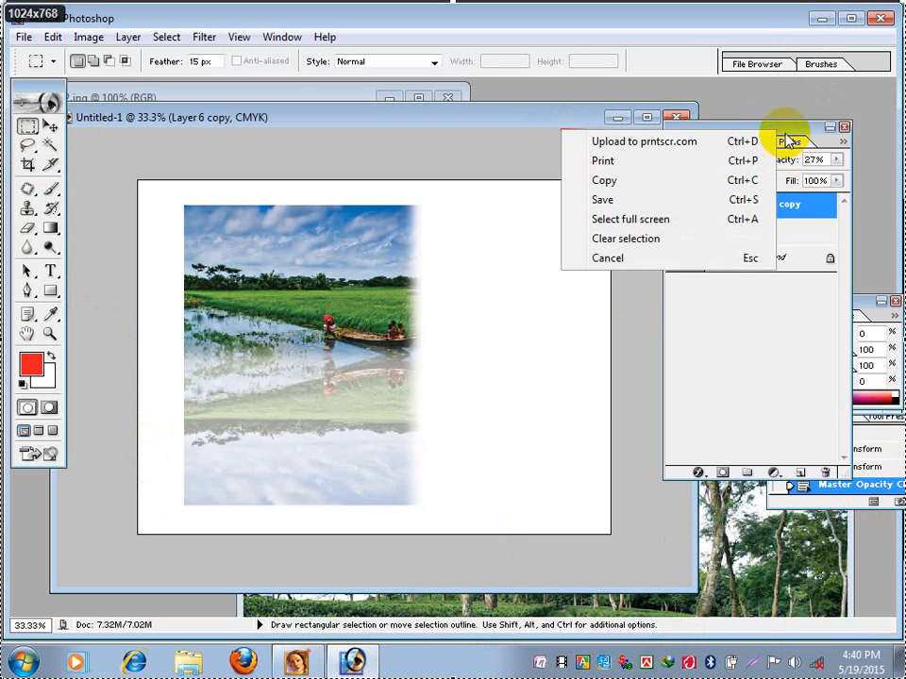
drag(786, 127, 613, 111)
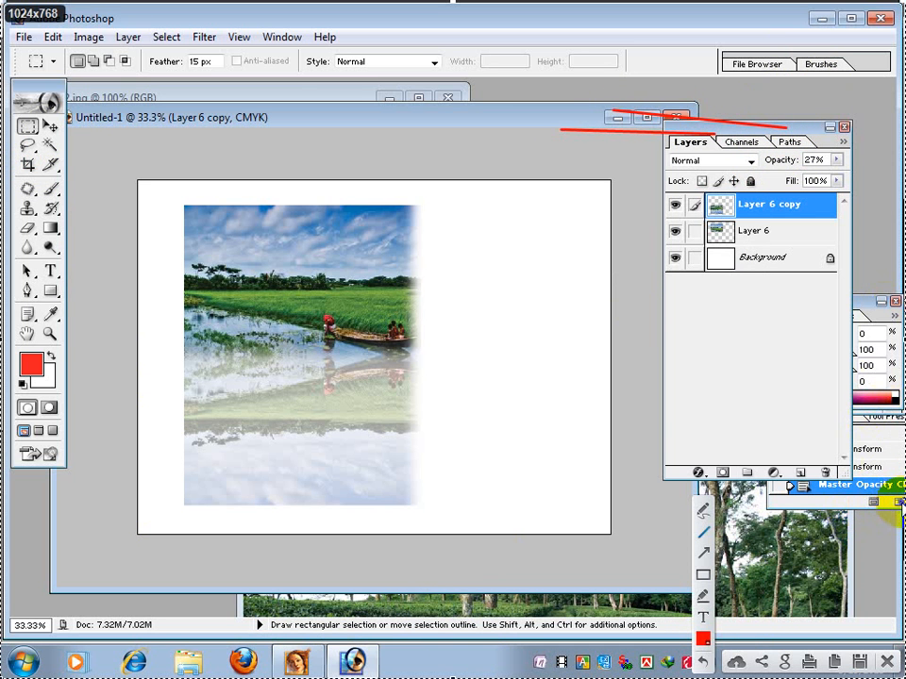
click(887, 660)
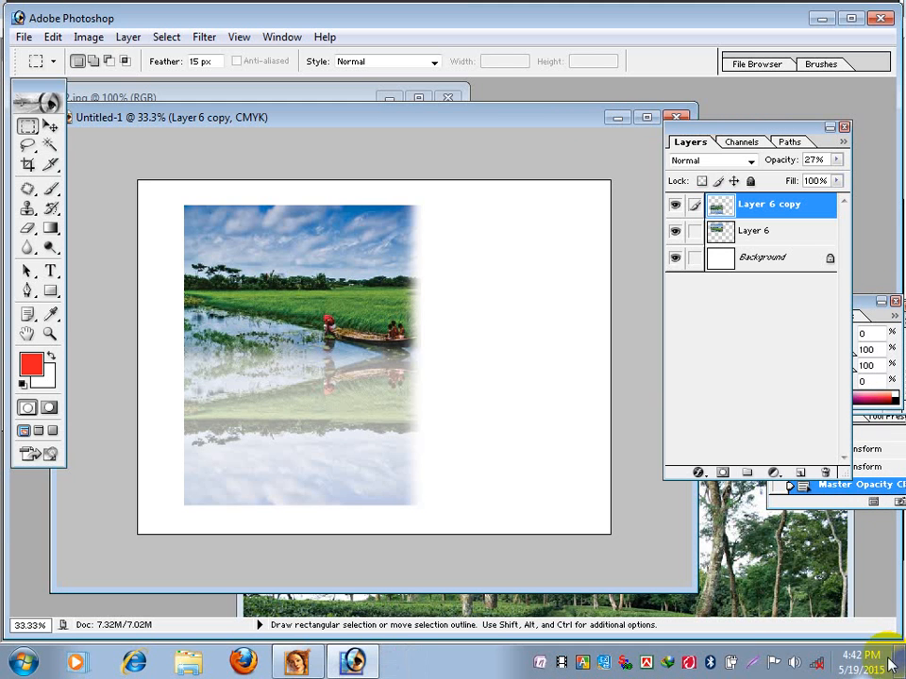
Step: Minimize Photoshop and Illustrator, and open Graphics Presentation 6 days .pptx from the desktop's Graphics folder in PowerPoint
click(820, 19)
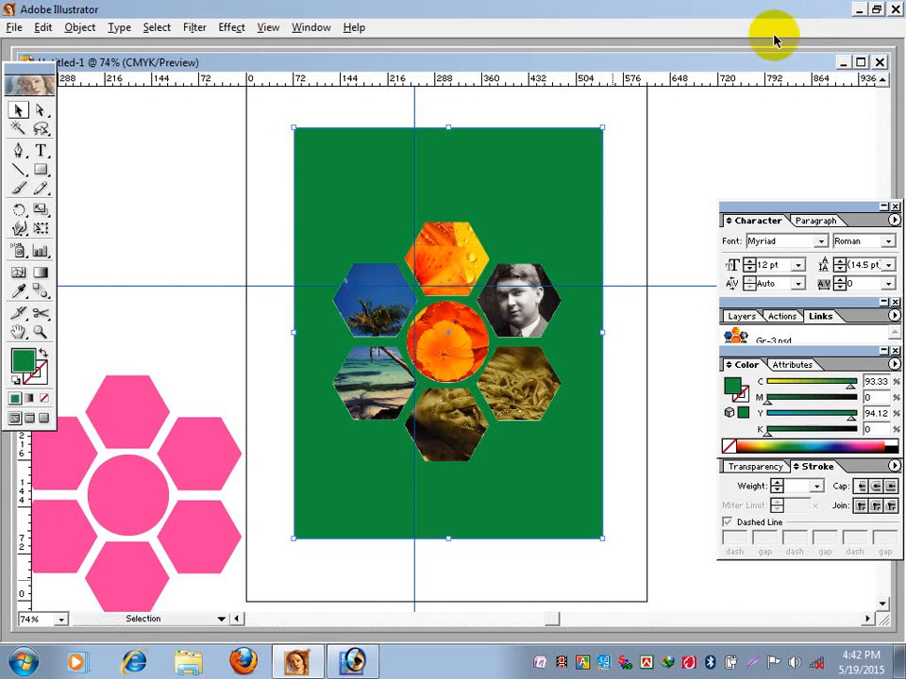
click(859, 12)
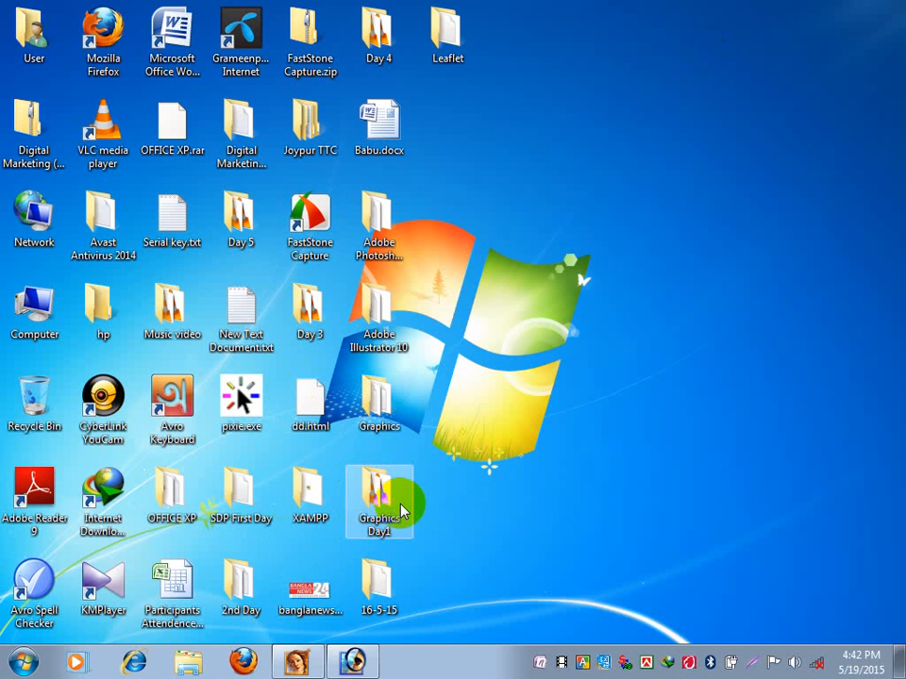
click(382, 404)
double_click(382, 404)
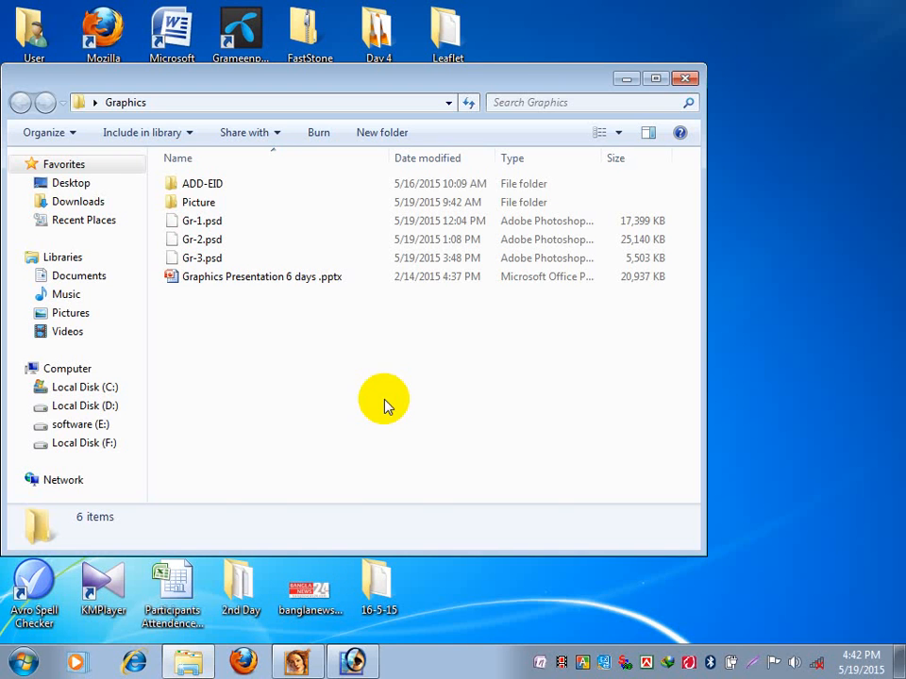
click(231, 281)
double_click(231, 281)
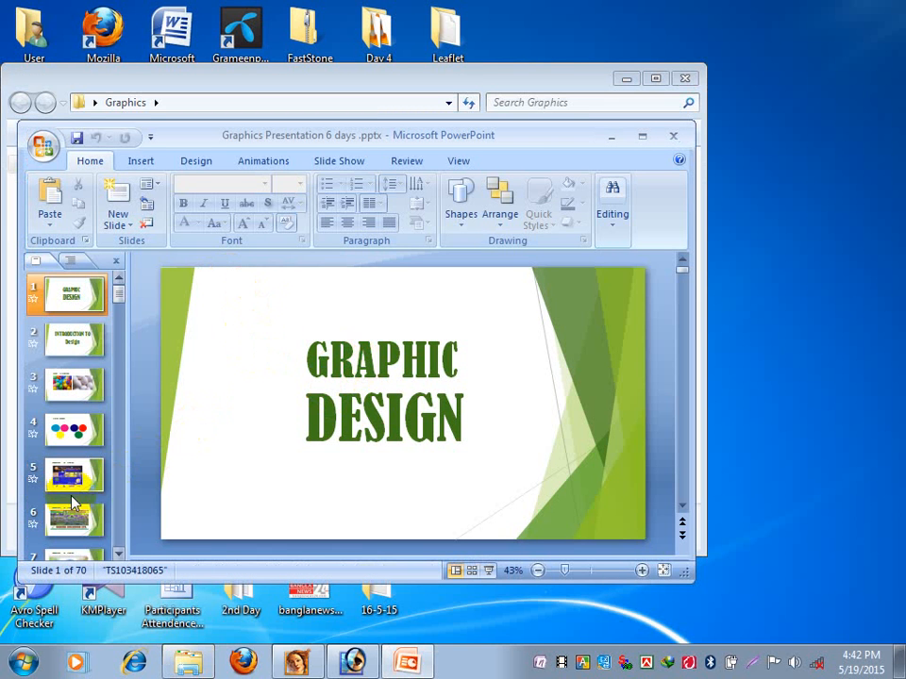
Step: Go to slide 13, "Do we really create?", and copy the floral pattern picture
scroll(83, 500, down, 2)
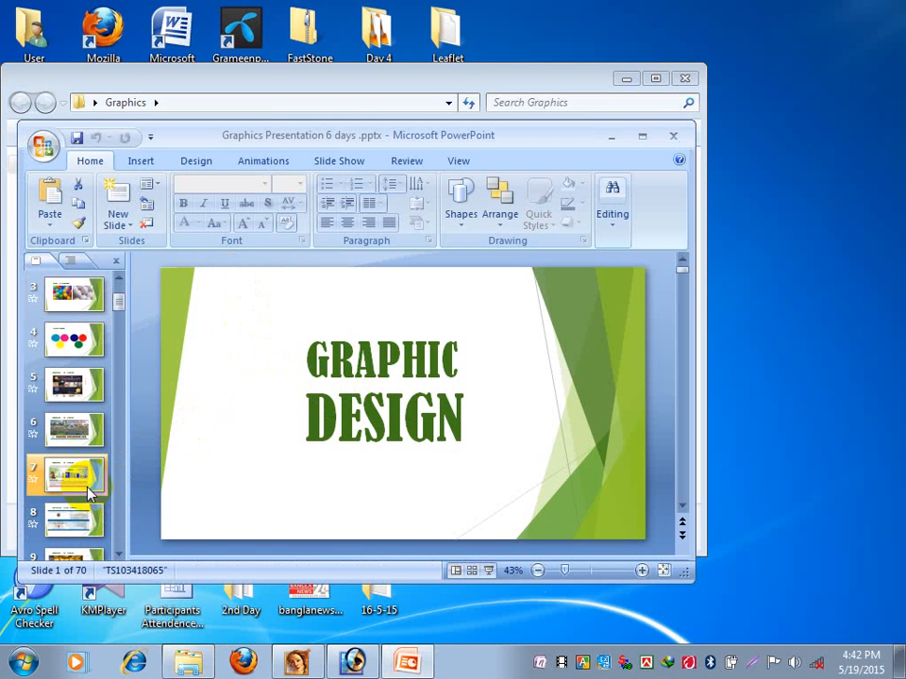
scroll(89, 490, down, 3)
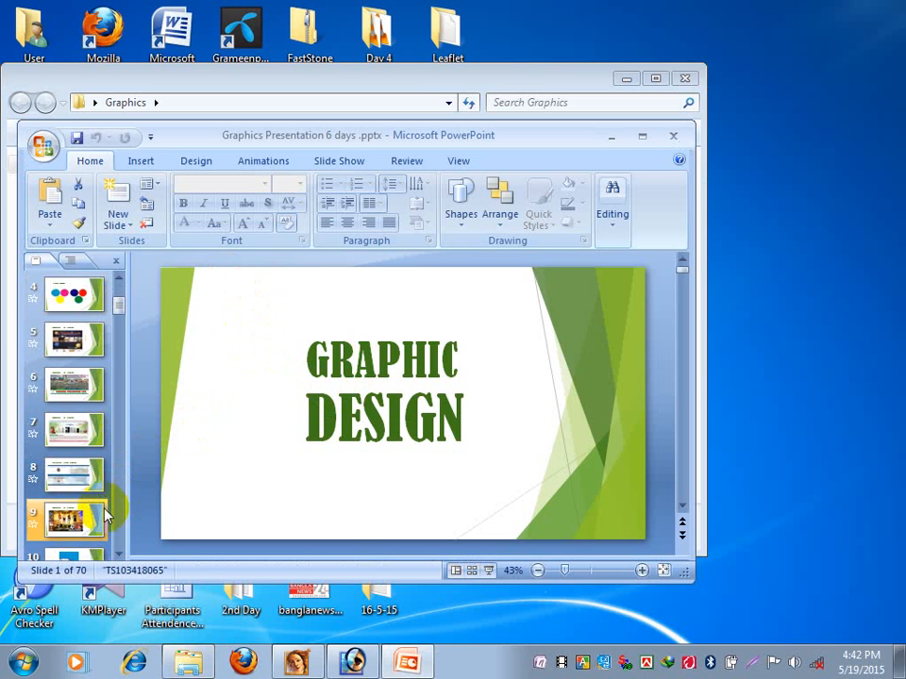
scroll(89, 519, down, 2)
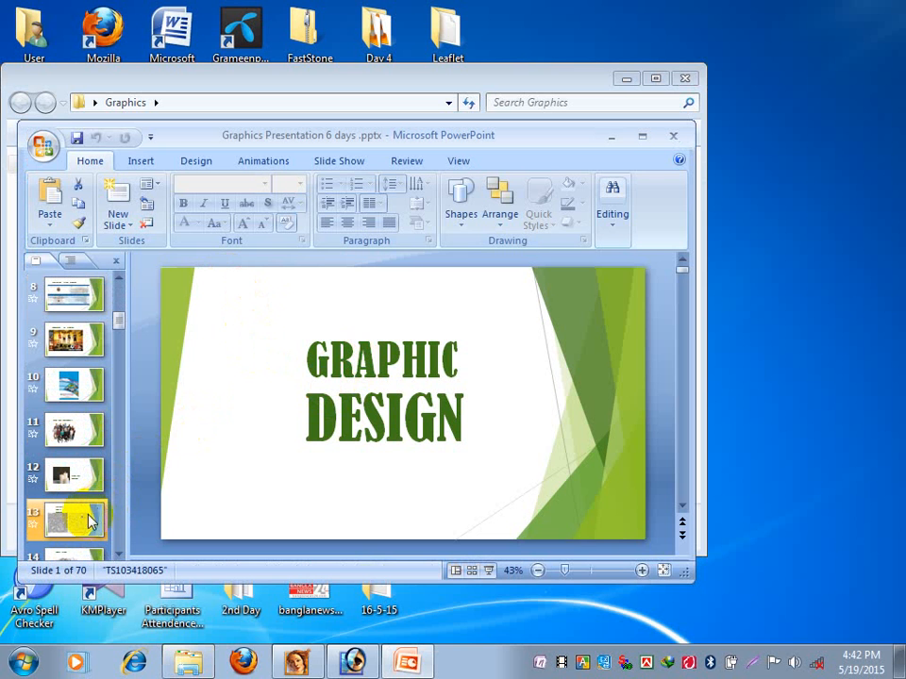
click(79, 525)
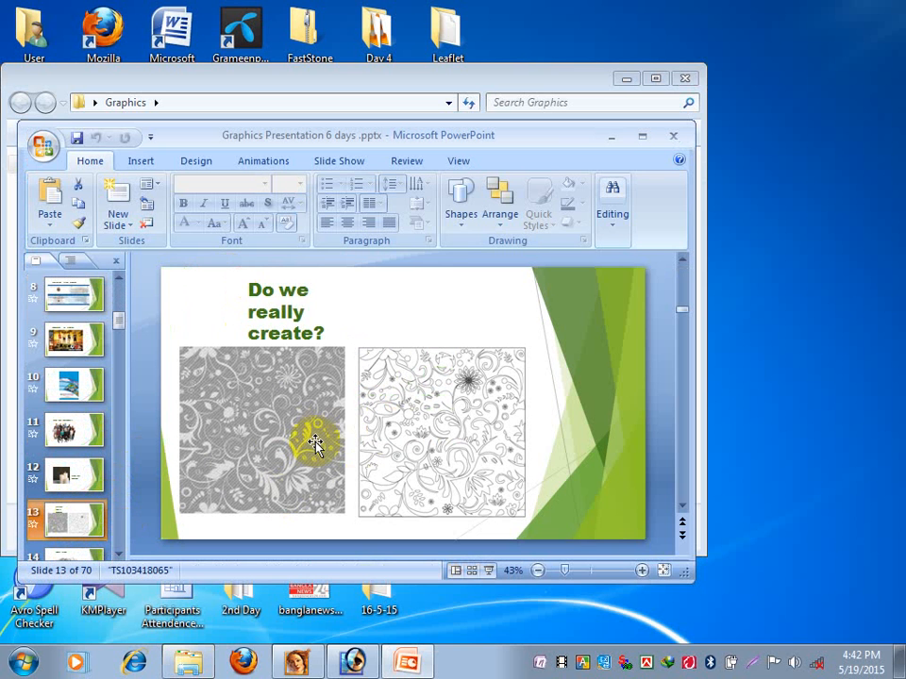
click(364, 418)
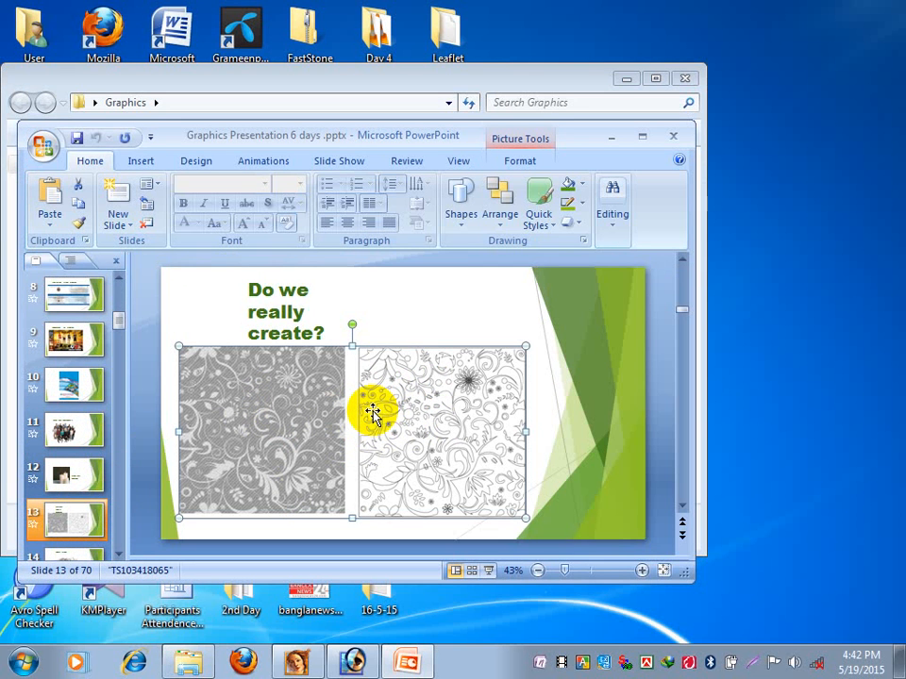
Step: Switch to Illustrator, delete all artwork in Untitled-1, and paste the copied floral pattern picture
click(300, 662)
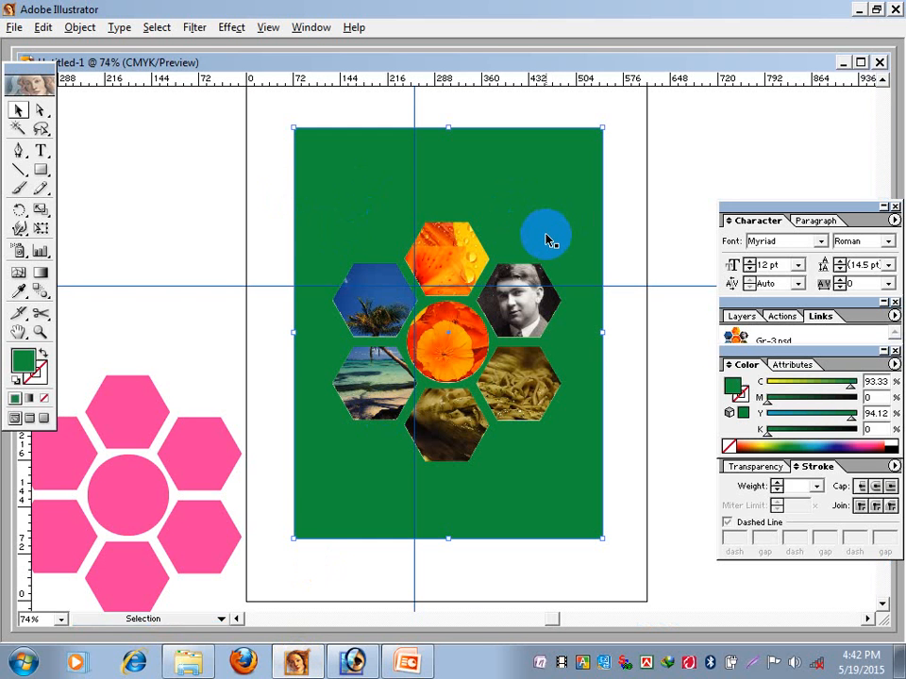
key(ctrl+a)
key(Delete)
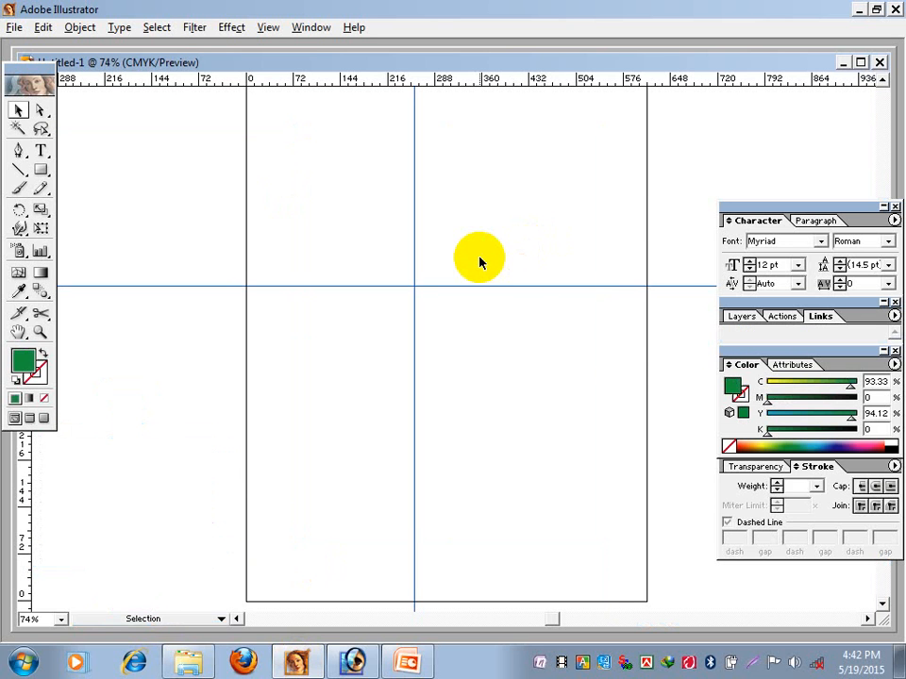
key(ctrl+v)
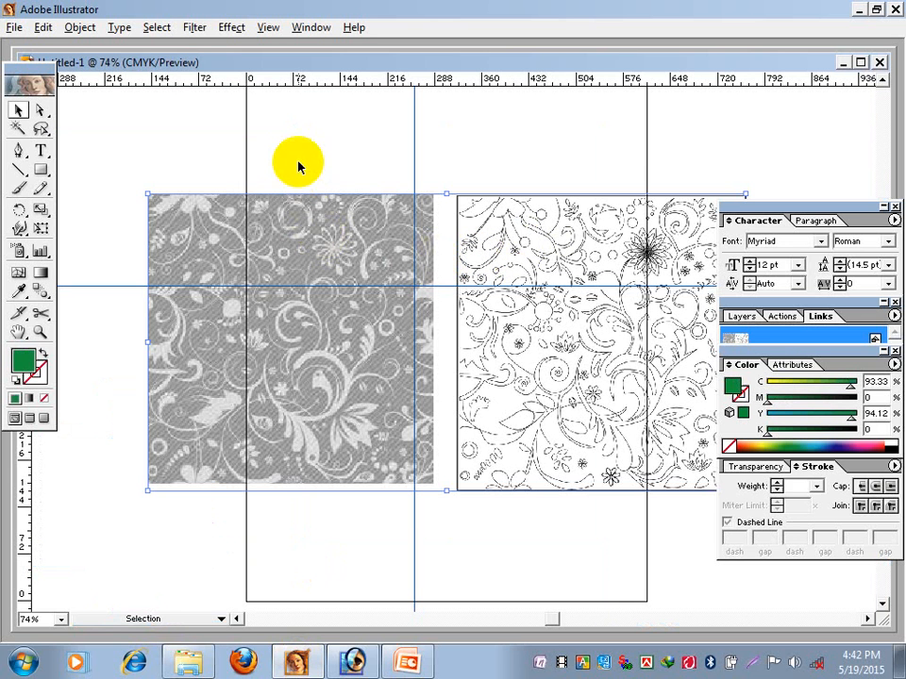
Step: Examine the grey floral pattern and its line-drawing version up close, down to the multi-petalled flower below the bird
key(z)
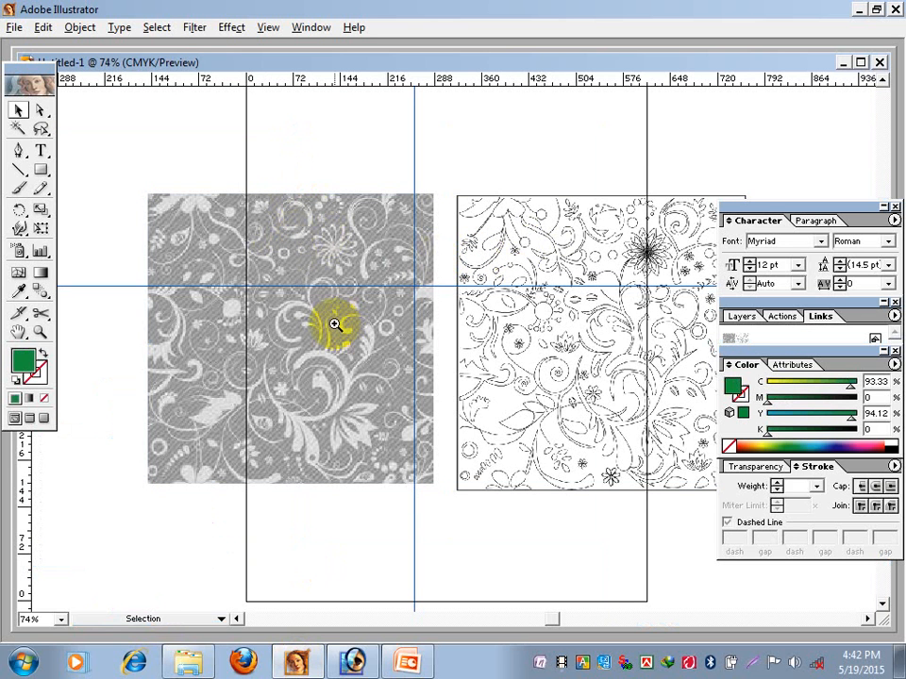
click(334, 324)
click(334, 323)
click(405, 317)
key(space)
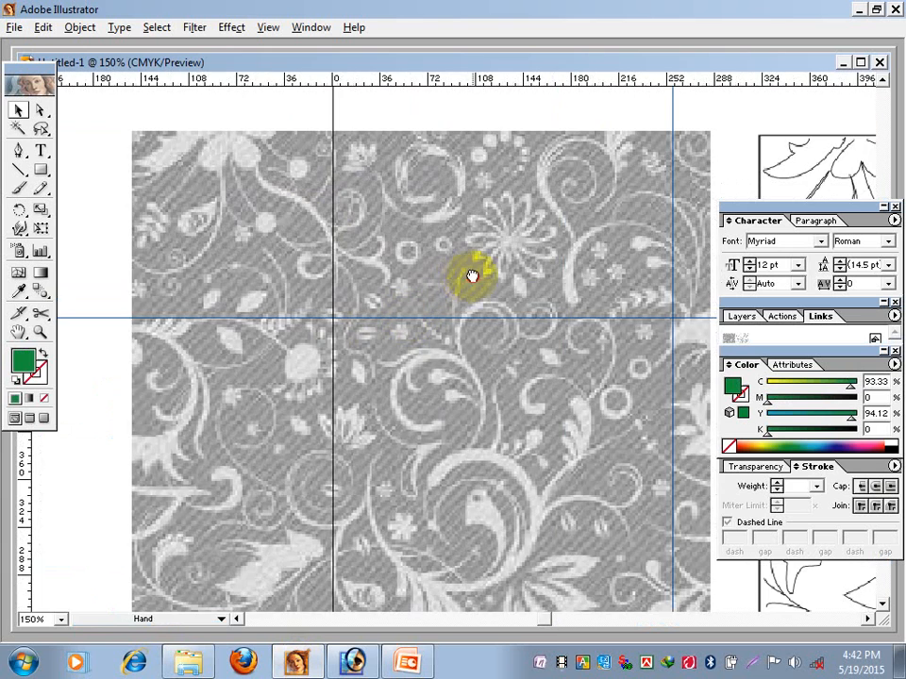
drag(471, 273, 214, 268)
drag(677, 359, 410, 366)
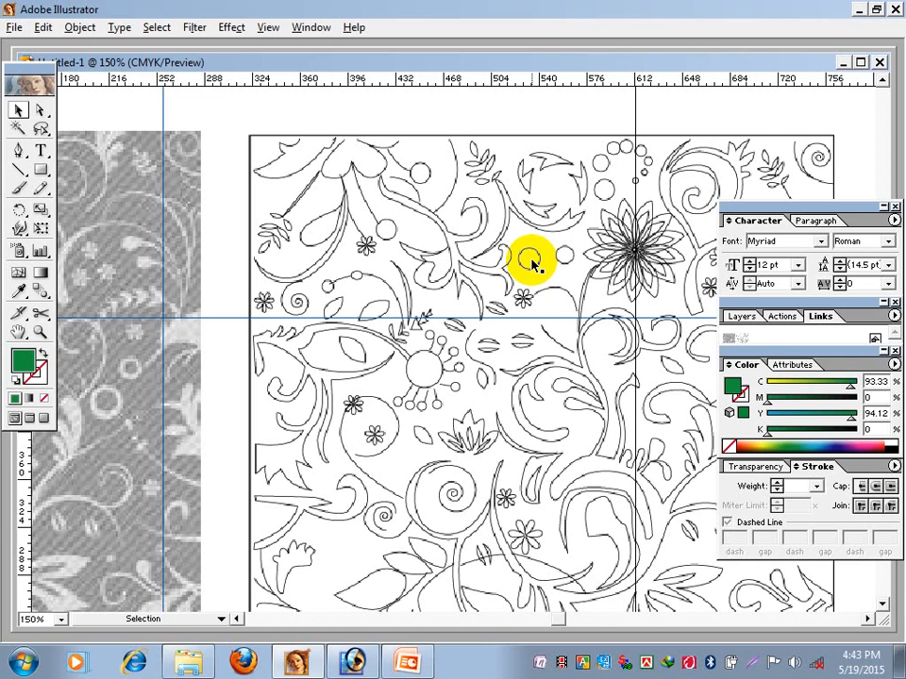
click(18, 331)
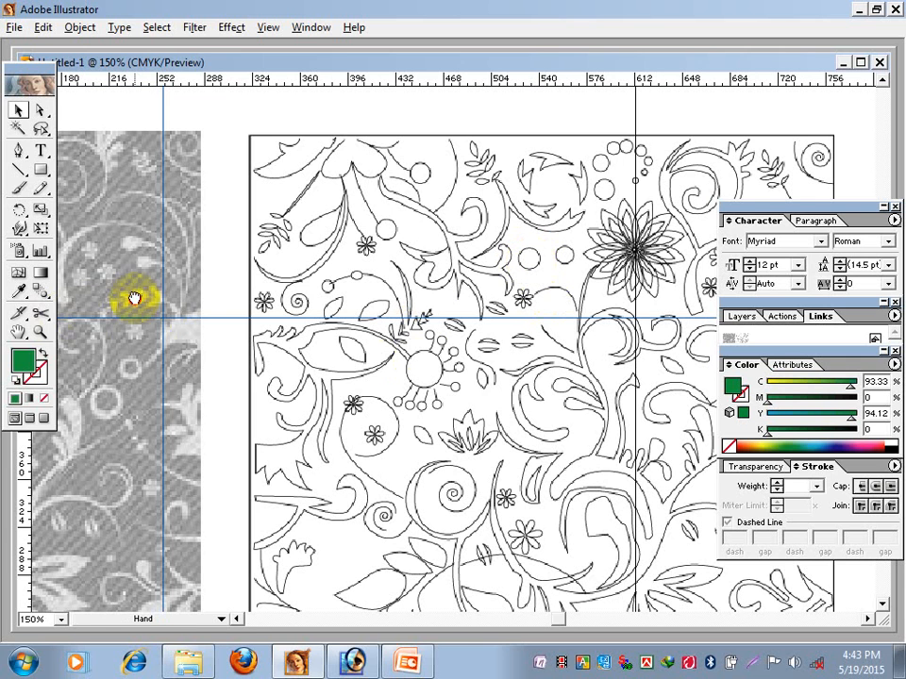
drag(135, 300, 485, 298)
drag(384, 267, 489, 183)
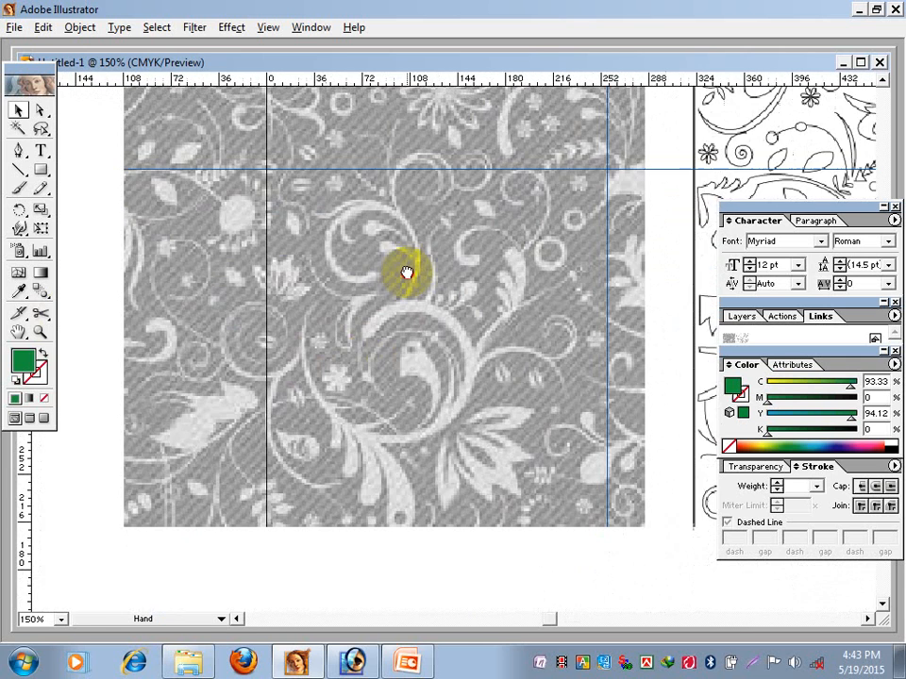
drag(485, 439, 400, 358)
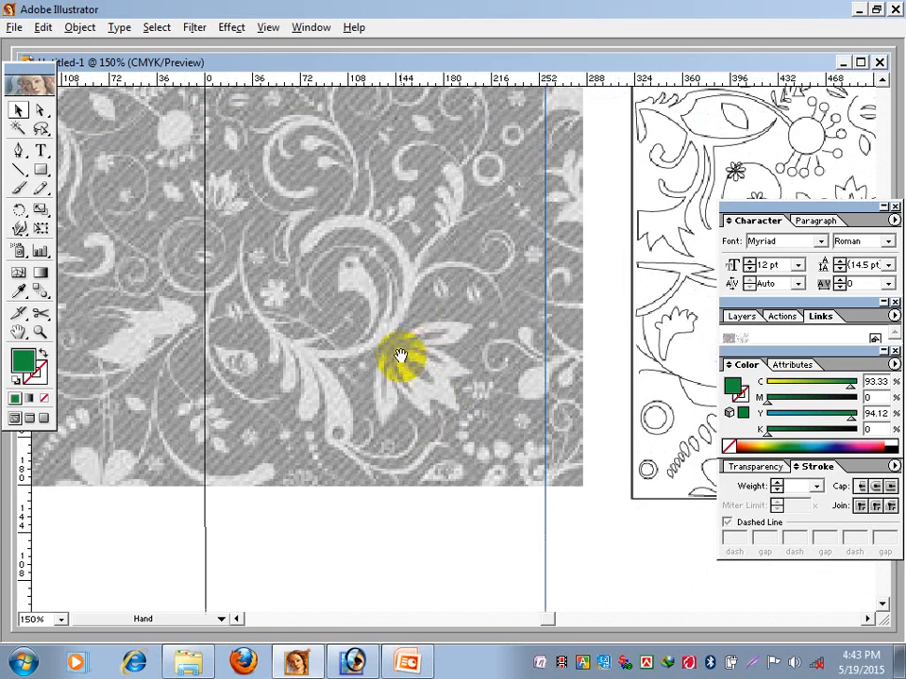
ctrl+click(428, 375)
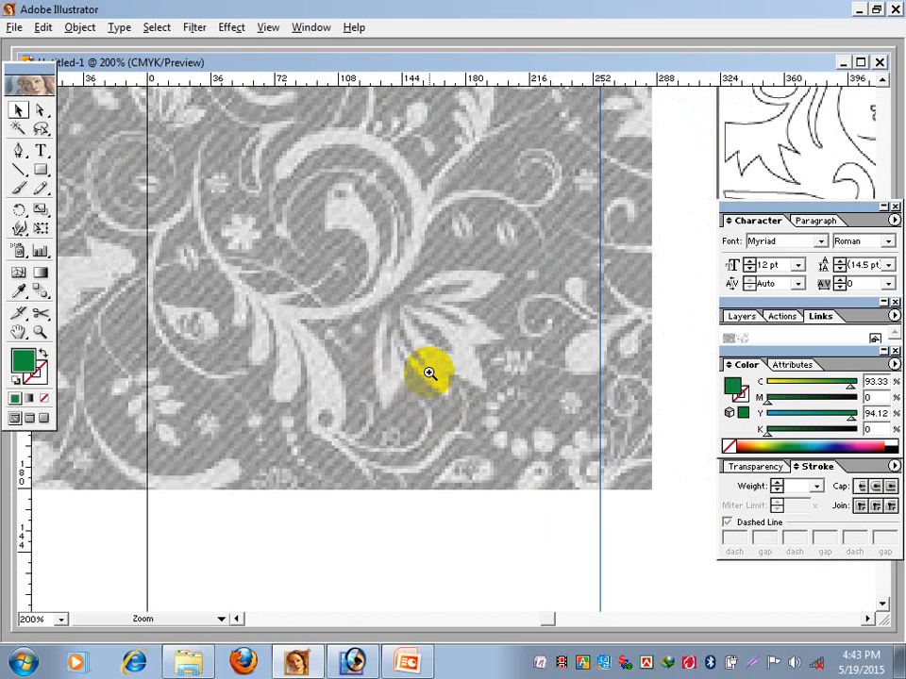
ctrl+click(429, 374)
ctrl+alt+click(493, 297)
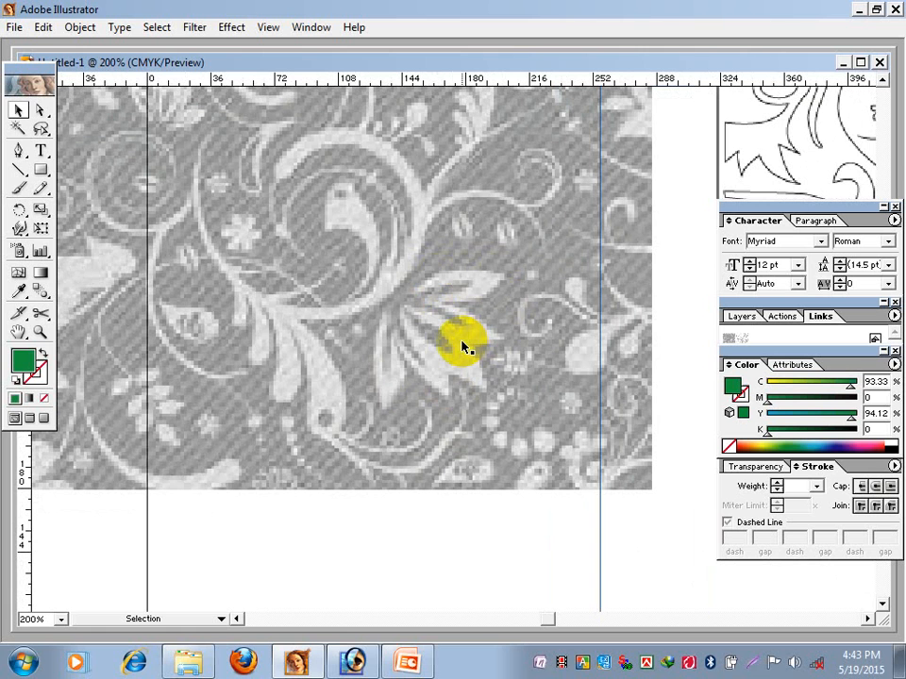
Step: Lock the pasted floral picture so it cannot be moved, and look at the Lock options for the selection
click(359, 324)
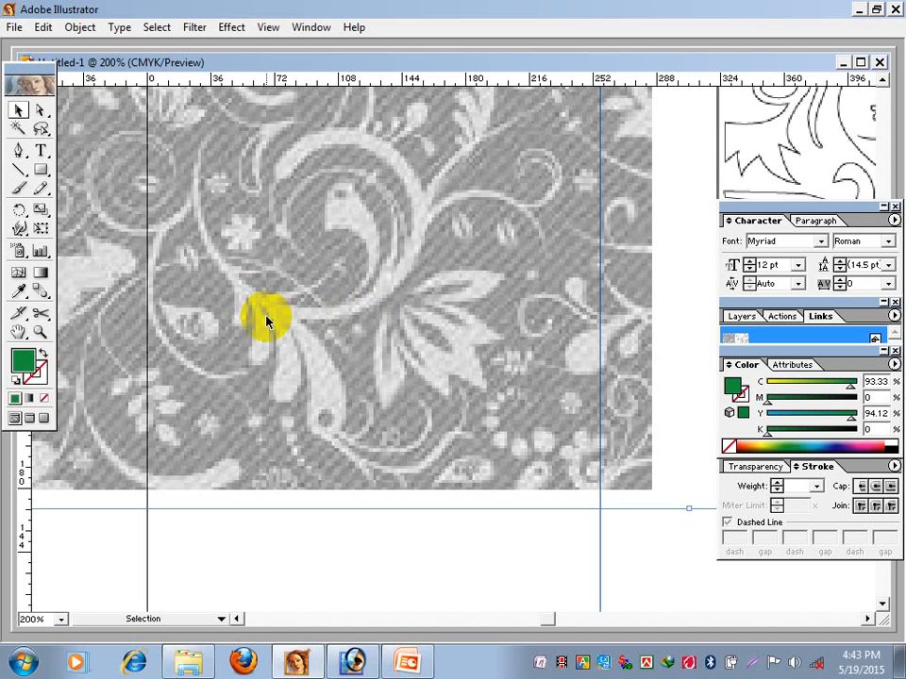
key(ctrl+2)
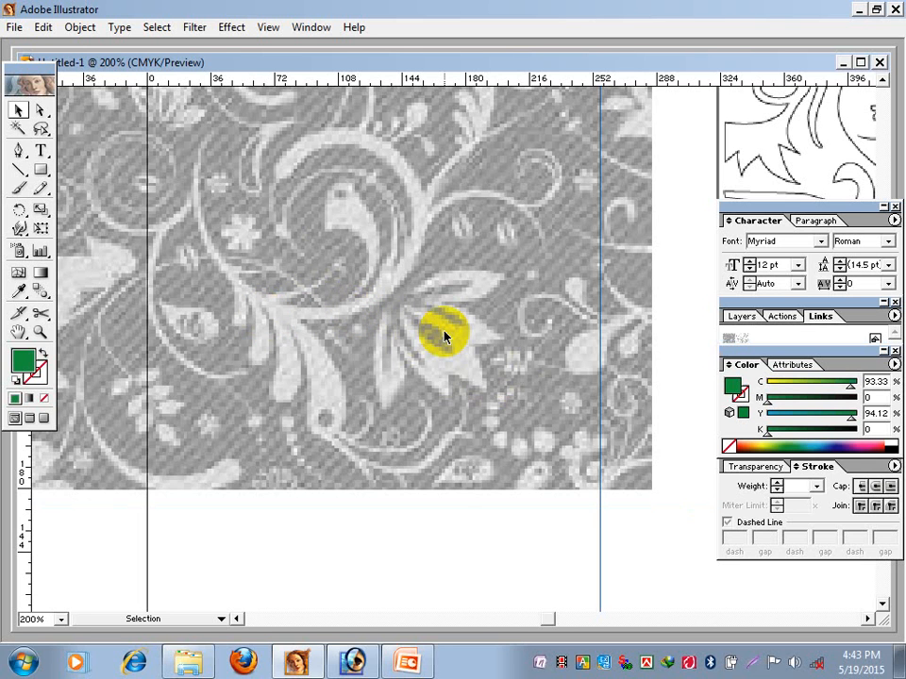
drag(440, 283, 269, 495)
click(77, 27)
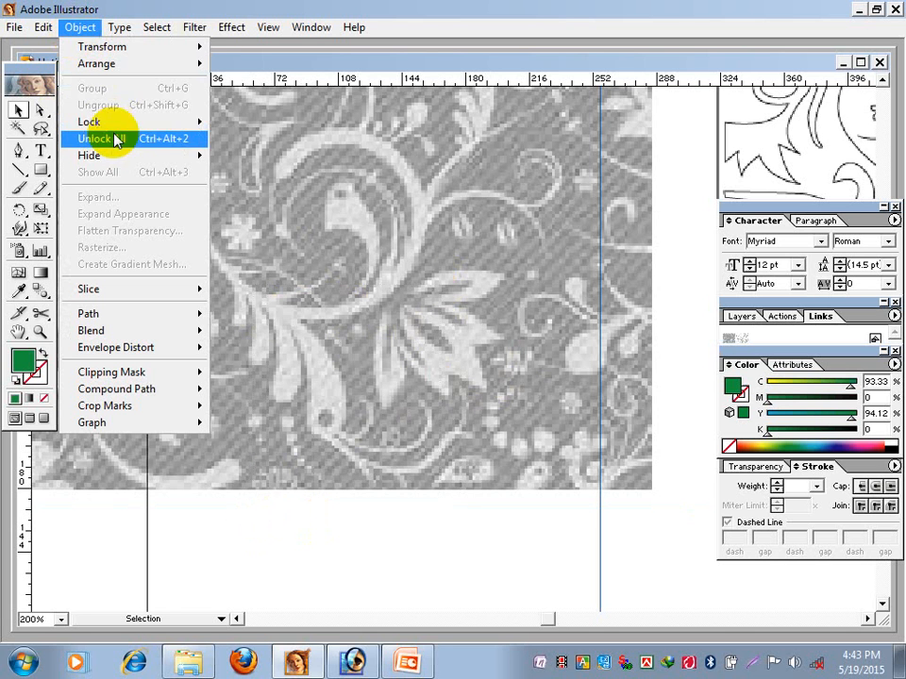
mouse_move(116, 120)
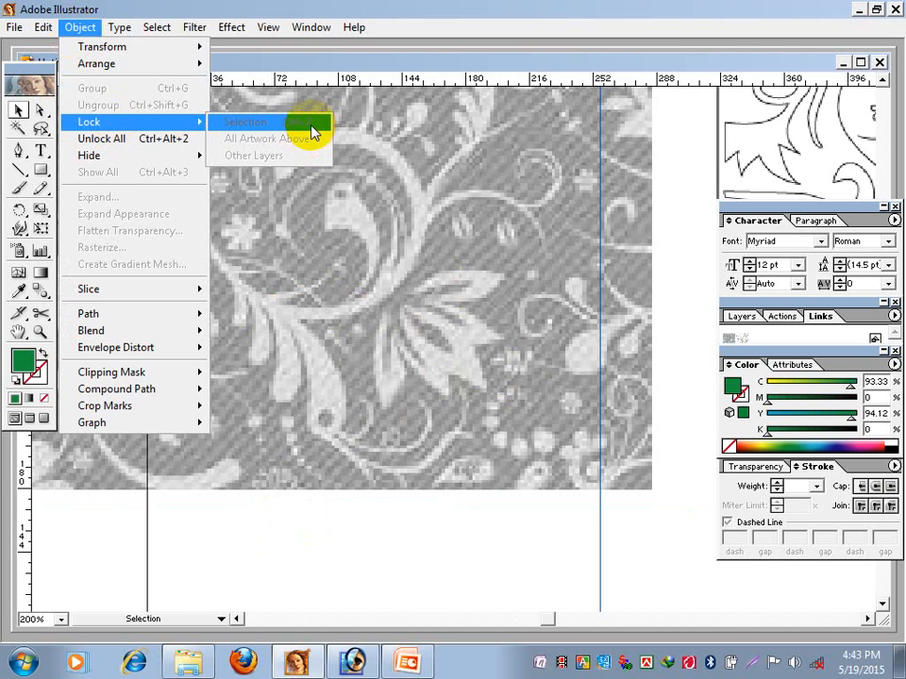
click(439, 58)
Step: Set no fill and a 1 pt black stroke for tracing the multi-petalled flower below the bird
key(ctrl+space)
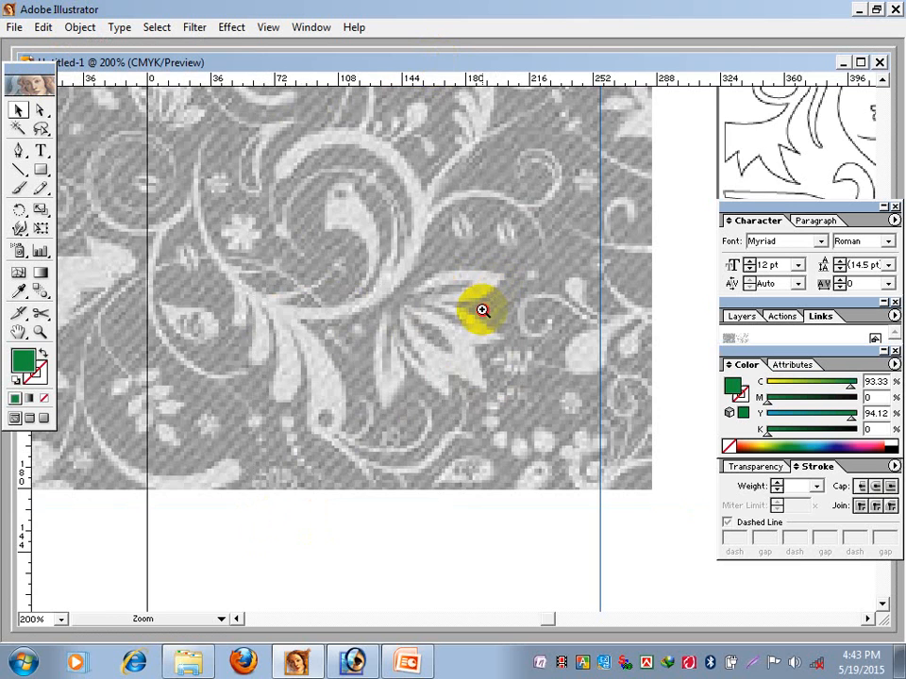
click(482, 310)
click(431, 350)
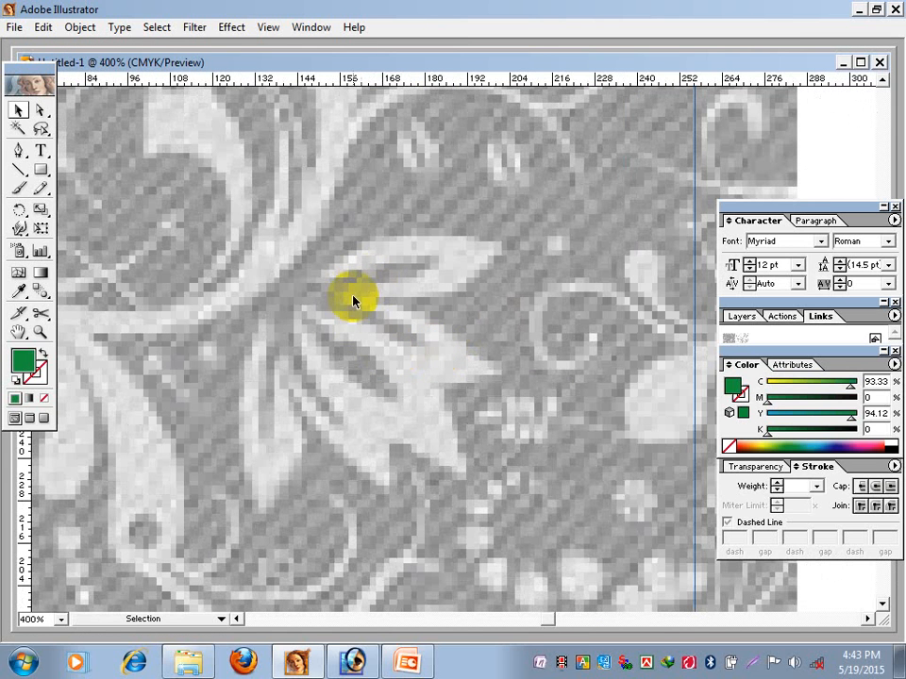
click(18, 379)
click(44, 397)
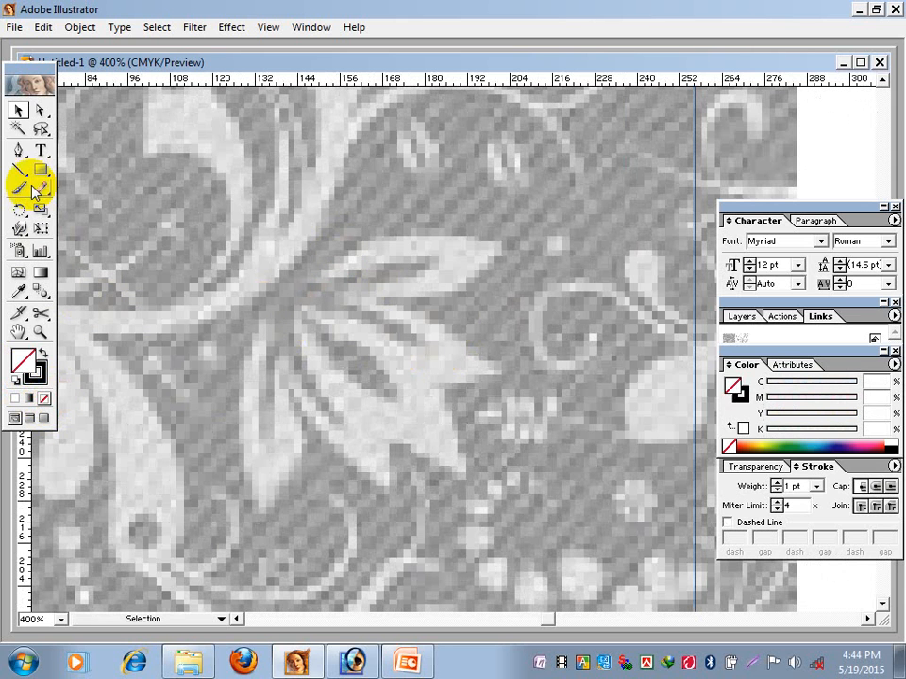
Step: Trace the flower's uppermost petal with the Pen tool, curving over its upper edge to the tip and back along its lower edge
click(17, 150)
click(315, 281)
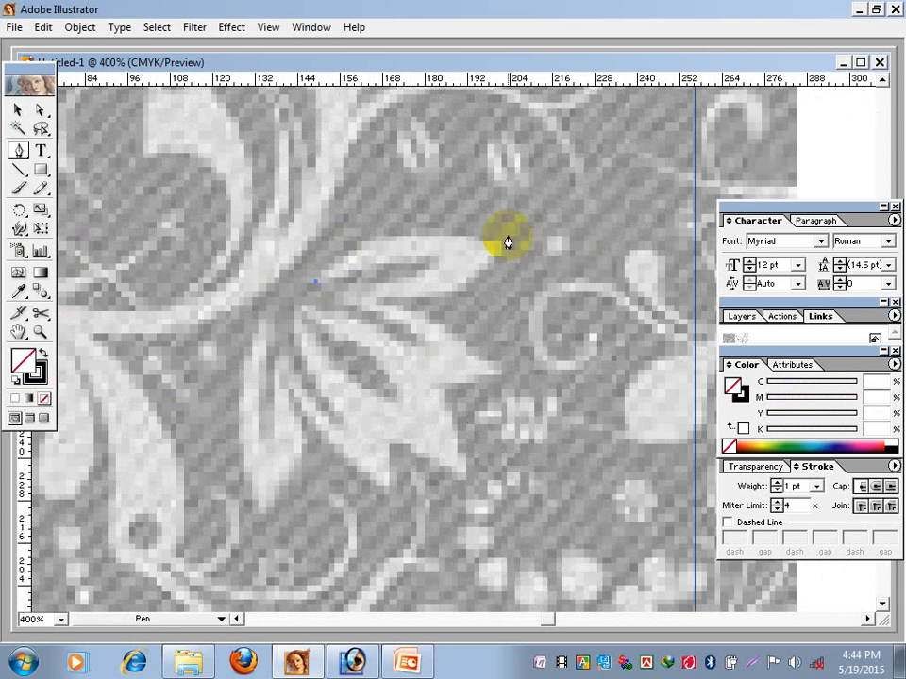
drag(425, 238, 439, 241)
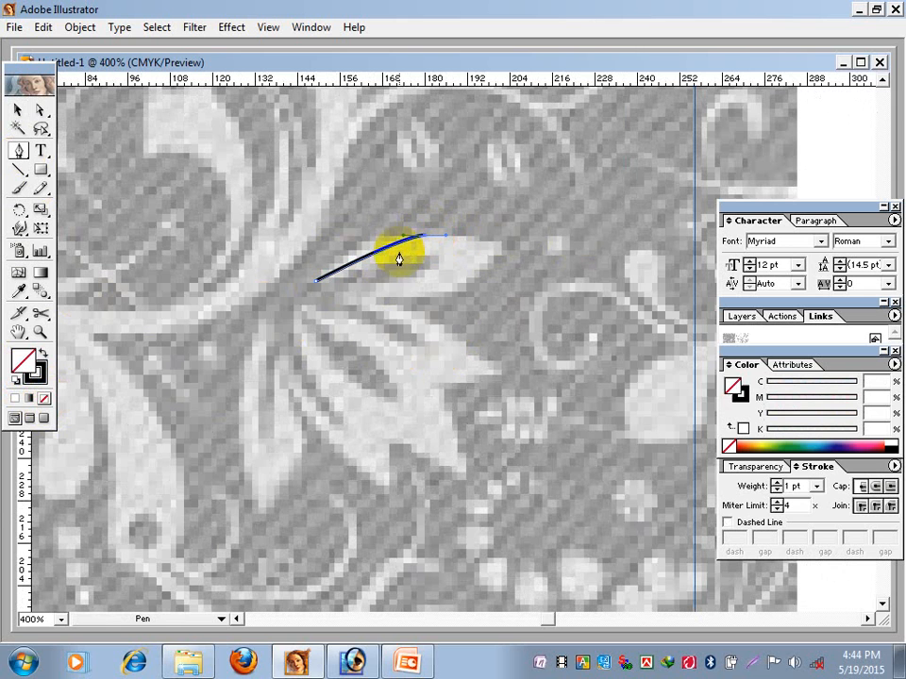
key(ctrl)
drag(404, 237, 351, 241)
click(505, 244)
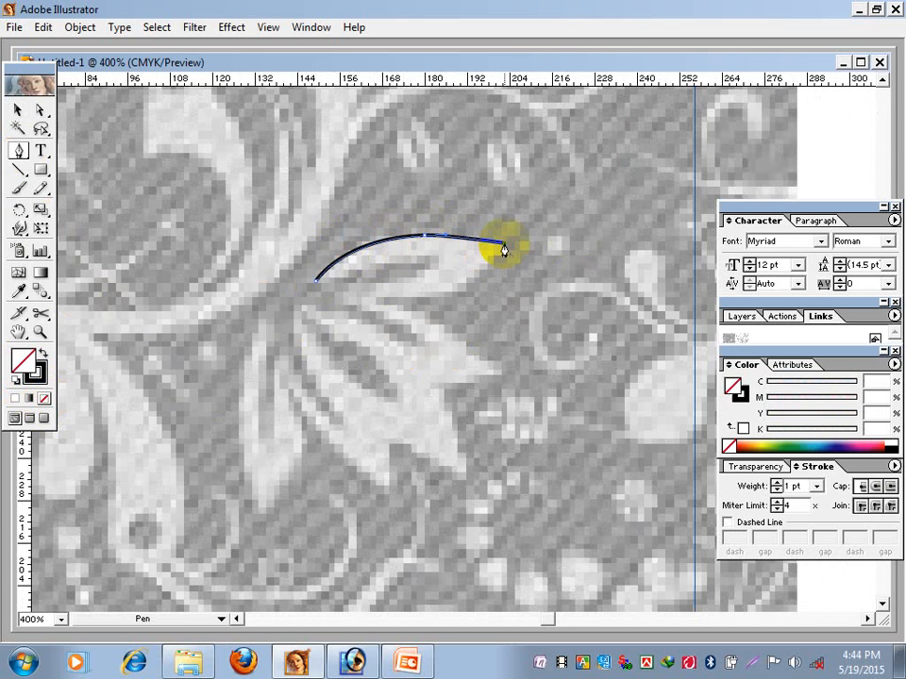
drag(378, 298, 274, 288)
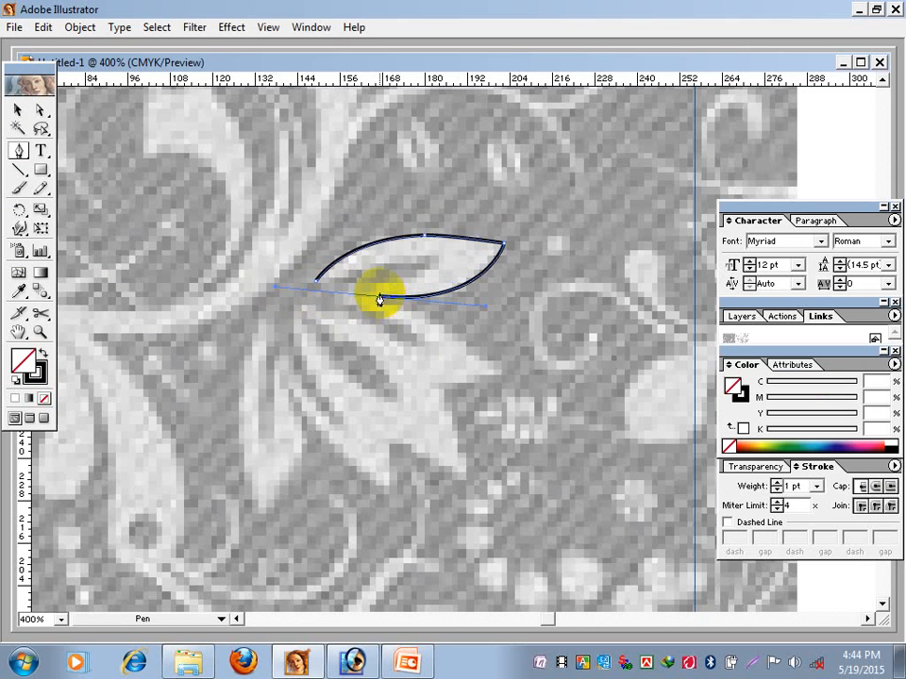
Step: Continue the pen path around the second petal to its tip and back to a corner point at the notch below
drag(498, 368, 526, 405)
click(498, 370)
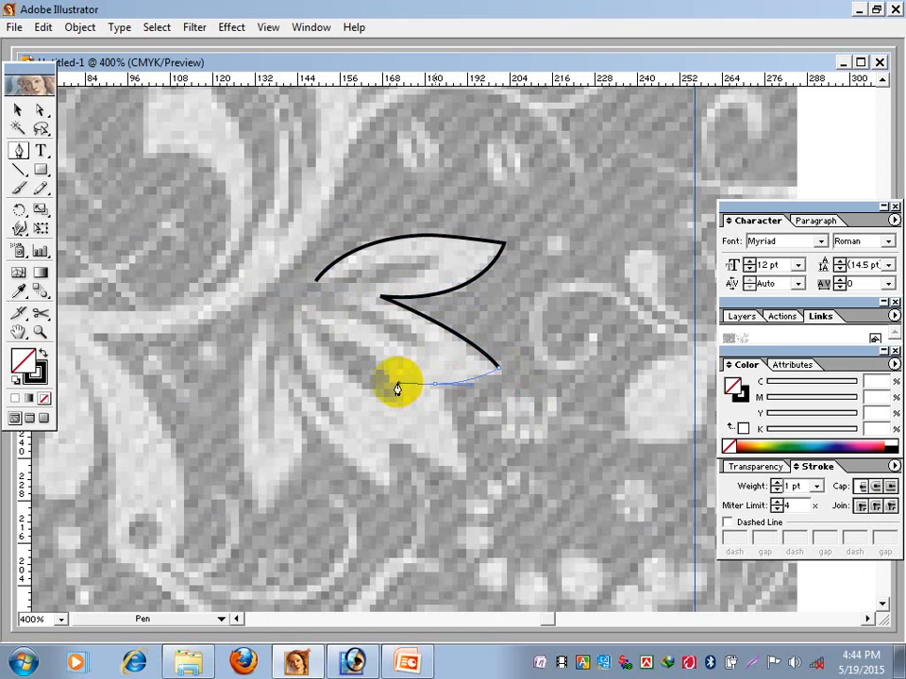
drag(435, 384, 400, 384)
click(433, 391)
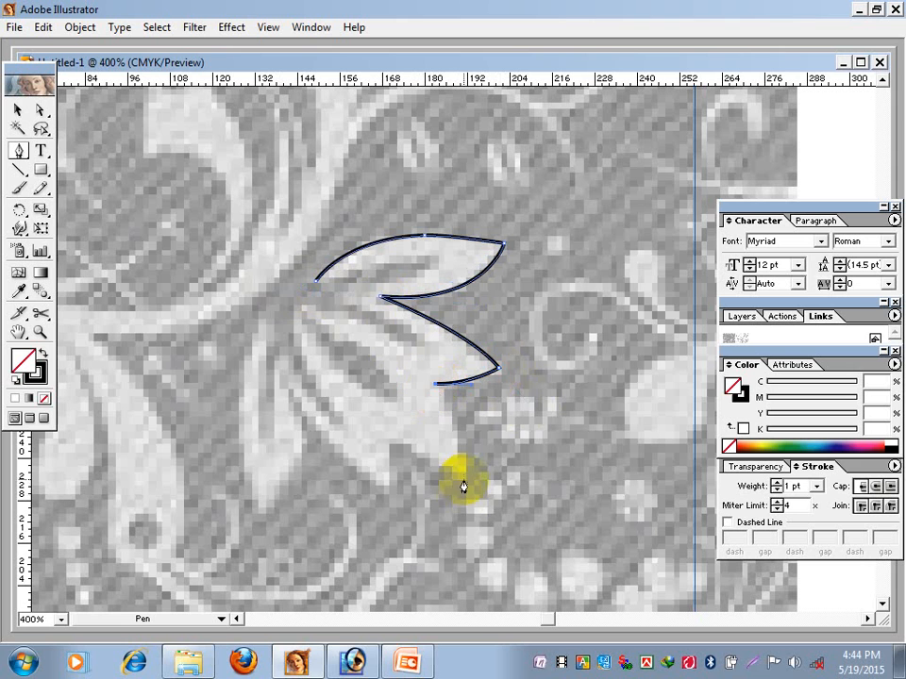
Step: Trace the two lower pointed petals, with a corner at the notch between them, up to the gap before the last petal
drag(463, 474, 364, 416)
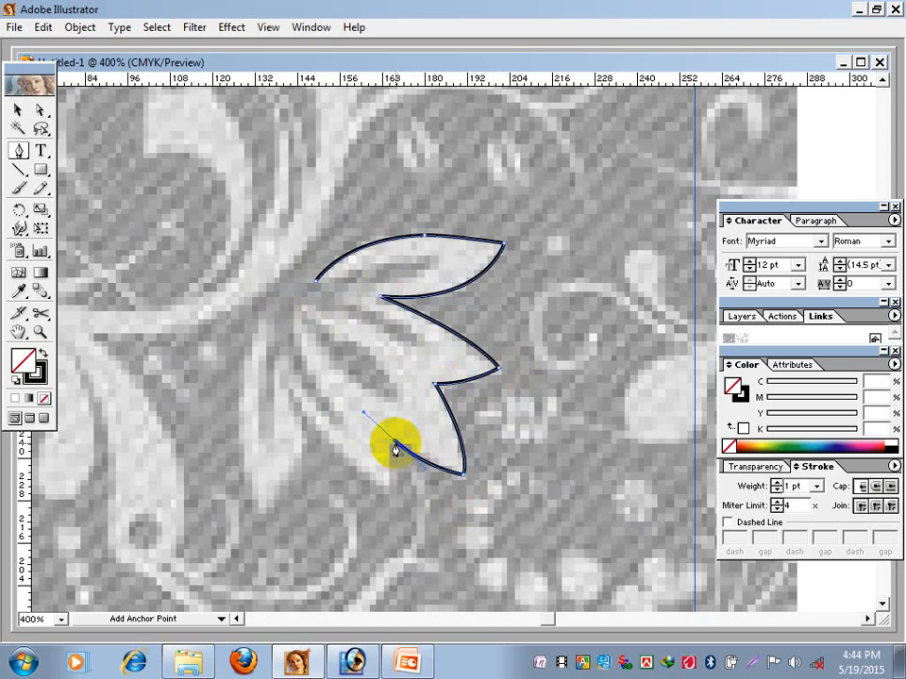
drag(383, 483, 386, 497)
key(ctrl+z)
click(394, 442)
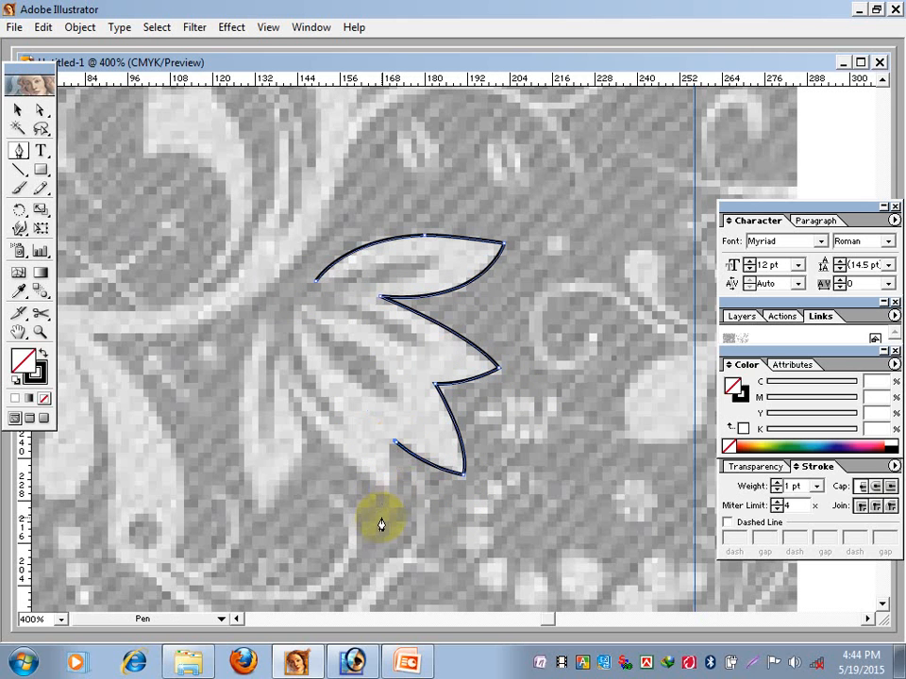
click(391, 497)
mouse_move(391, 497)
mouse_down()
mouse_move(303, 413)
mouse_move(267, 338)
mouse_move(288, 384)
mouse_up()
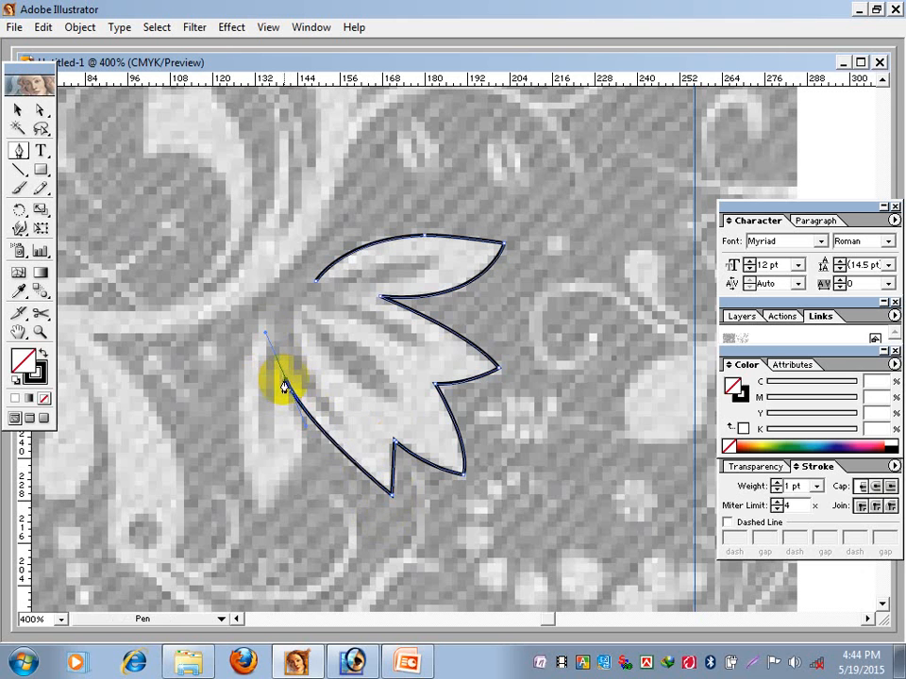
Step: Trace the lowest left petal down to its tip and back up to a corner point at the flower's base
drag(257, 508, 193, 531)
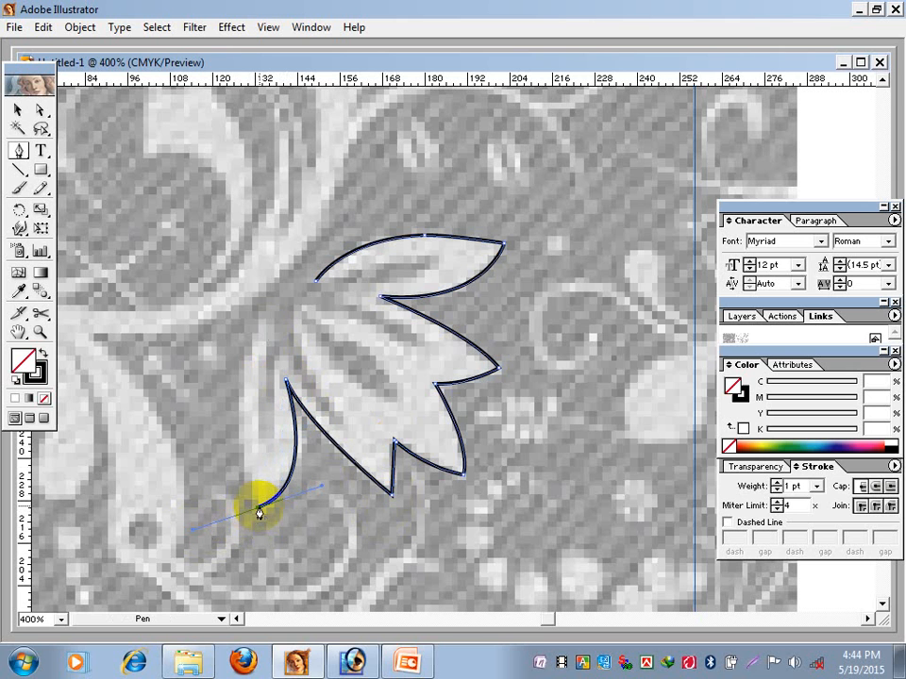
click(256, 510)
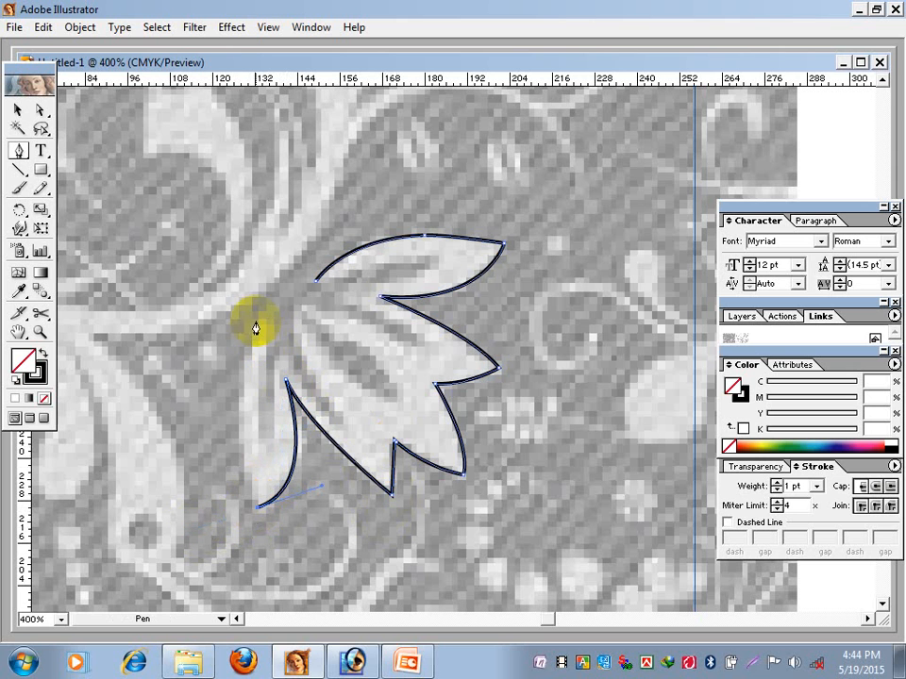
drag(265, 328, 320, 250)
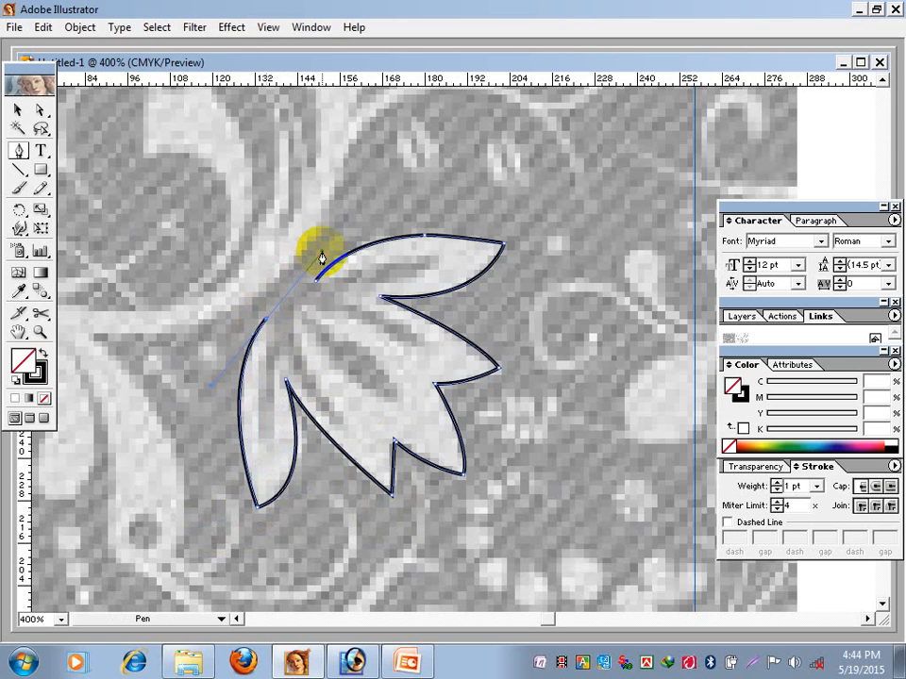
click(265, 323)
Step: Continue the path around the narrow dark slit in the left petal and into the neighbouring slit, ending in a corner near the base
click(269, 351)
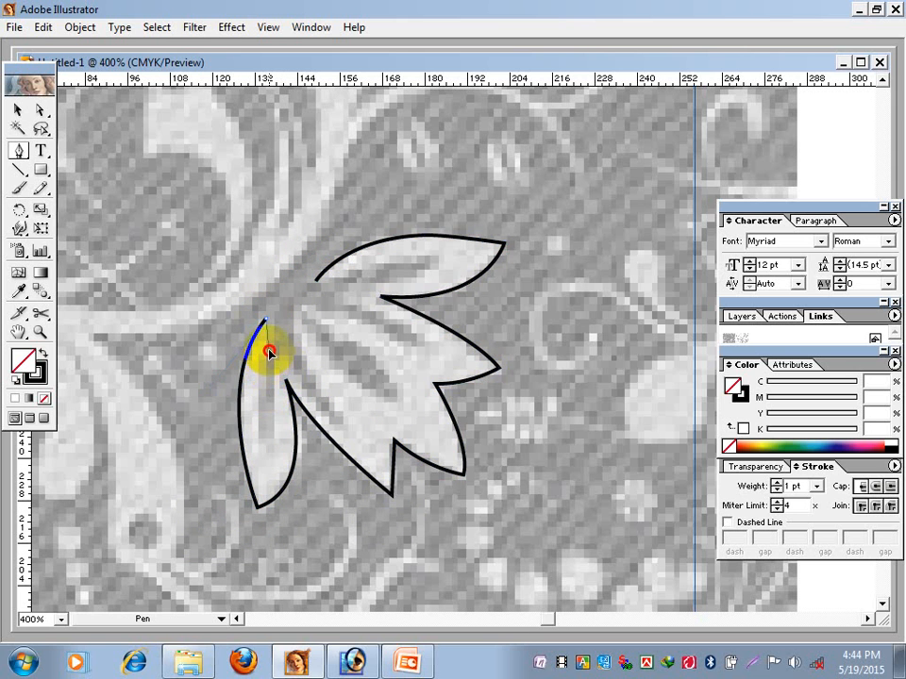
drag(269, 351, 273, 424)
drag(280, 355, 341, 430)
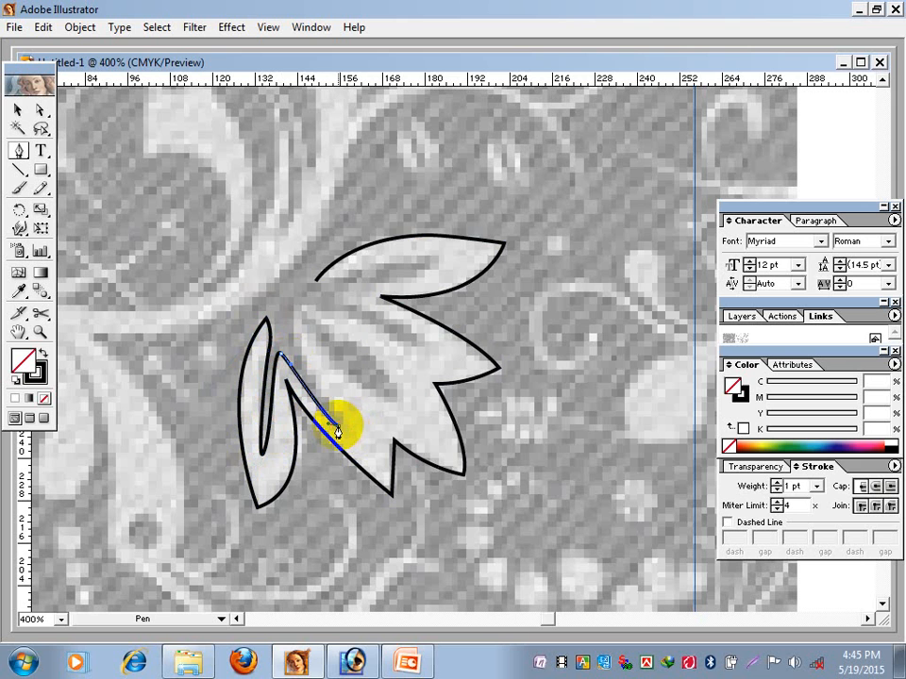
drag(294, 319, 300, 283)
click(294, 315)
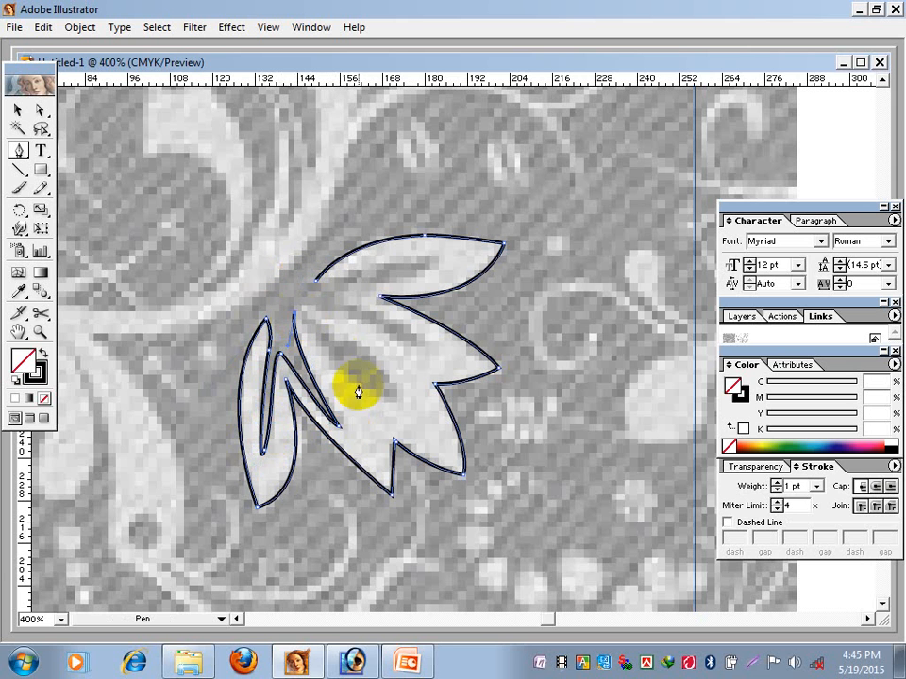
Step: Continue the pen path around the dark slit in the middle petal and the next slit above it, returning to the flower's base
drag(394, 401, 468, 421)
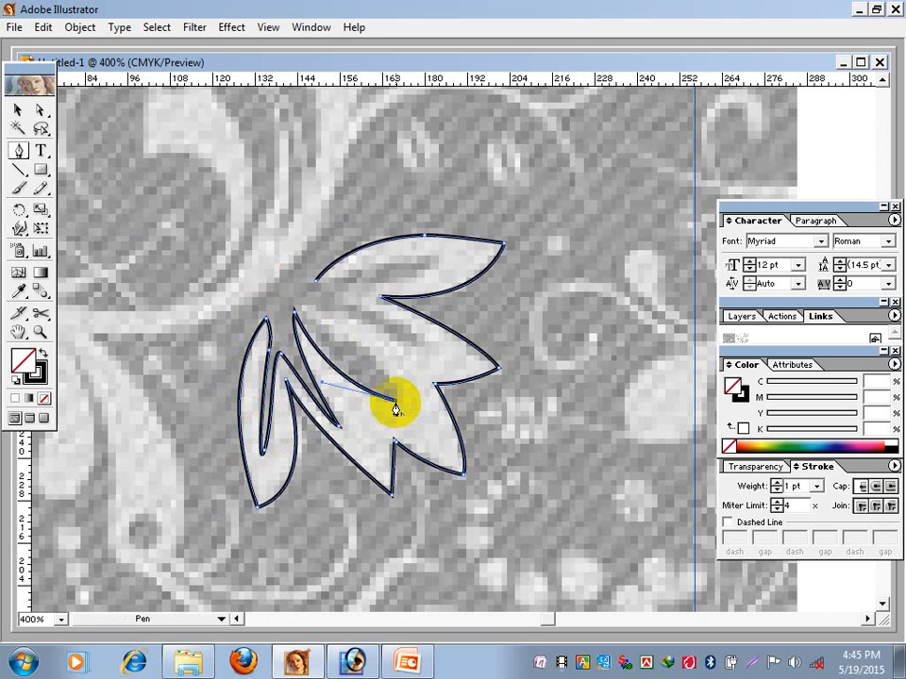
drag(304, 312, 211, 260)
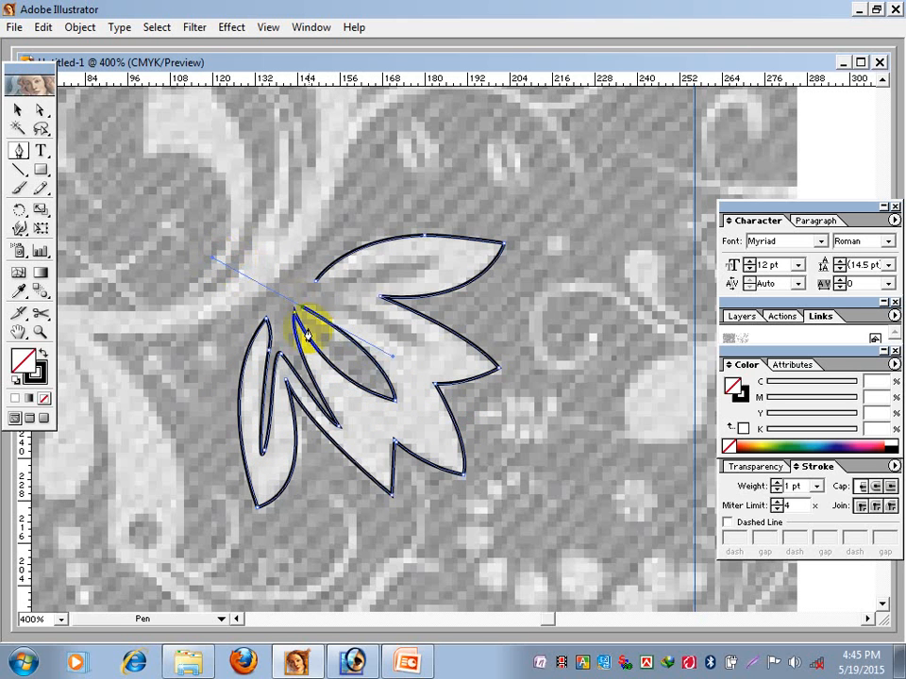
click(302, 307)
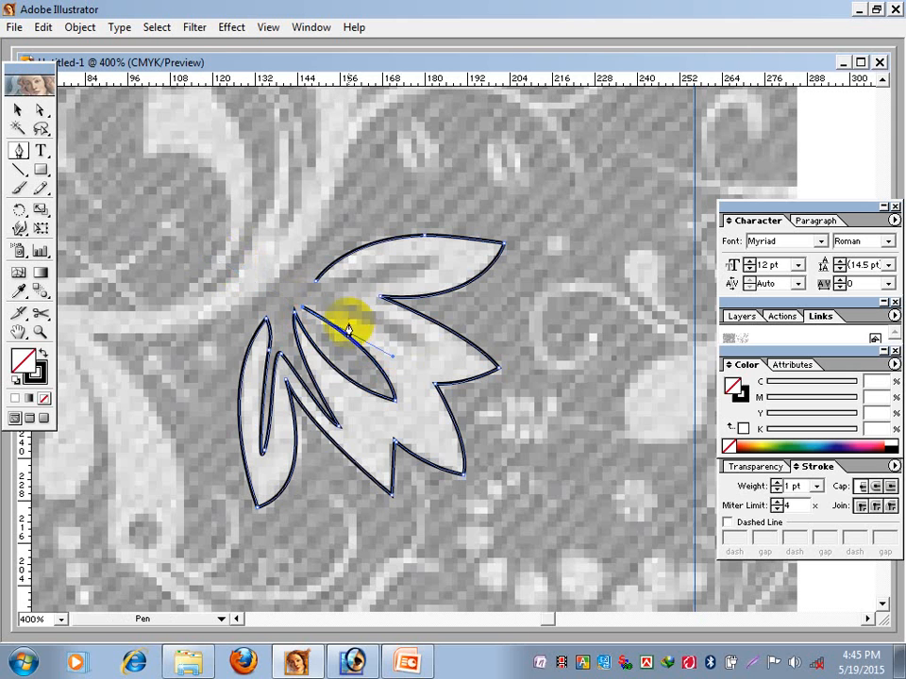
drag(342, 312, 357, 323)
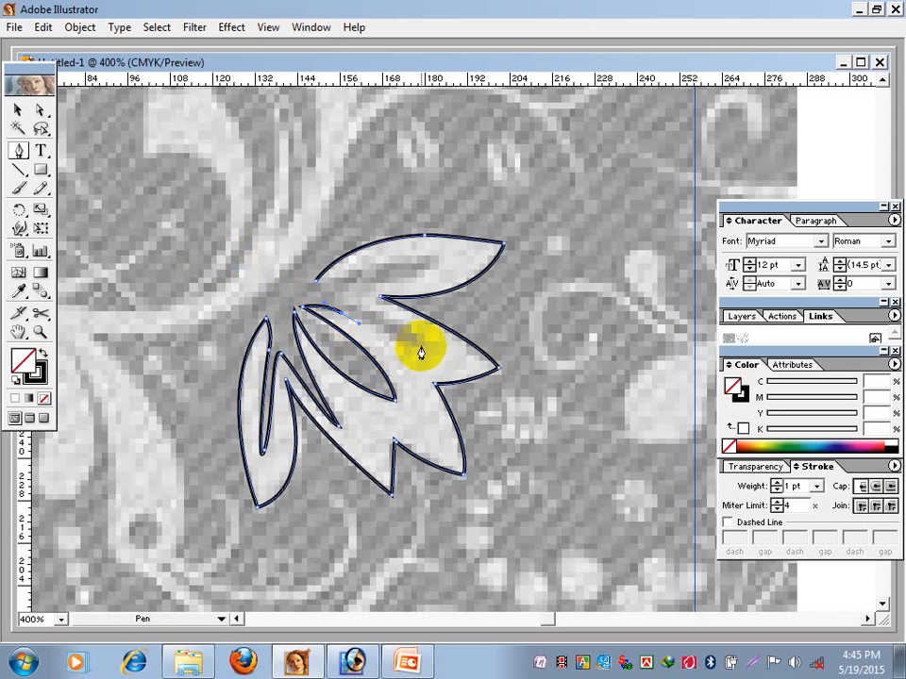
drag(419, 348, 450, 343)
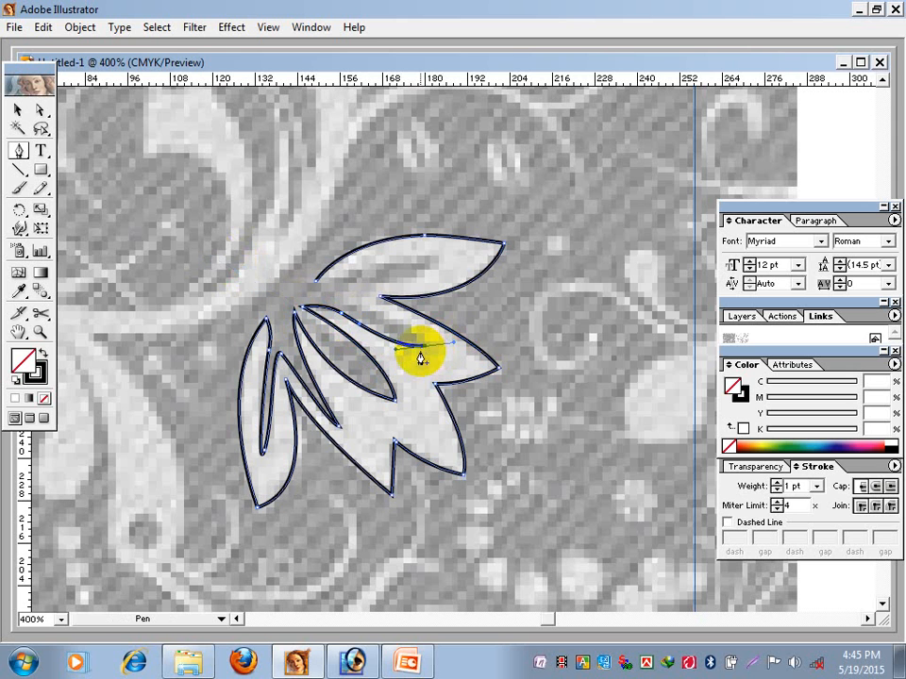
mouse_move(354, 303)
mouse_down()
mouse_move(314, 298)
mouse_move(354, 292)
mouse_up()
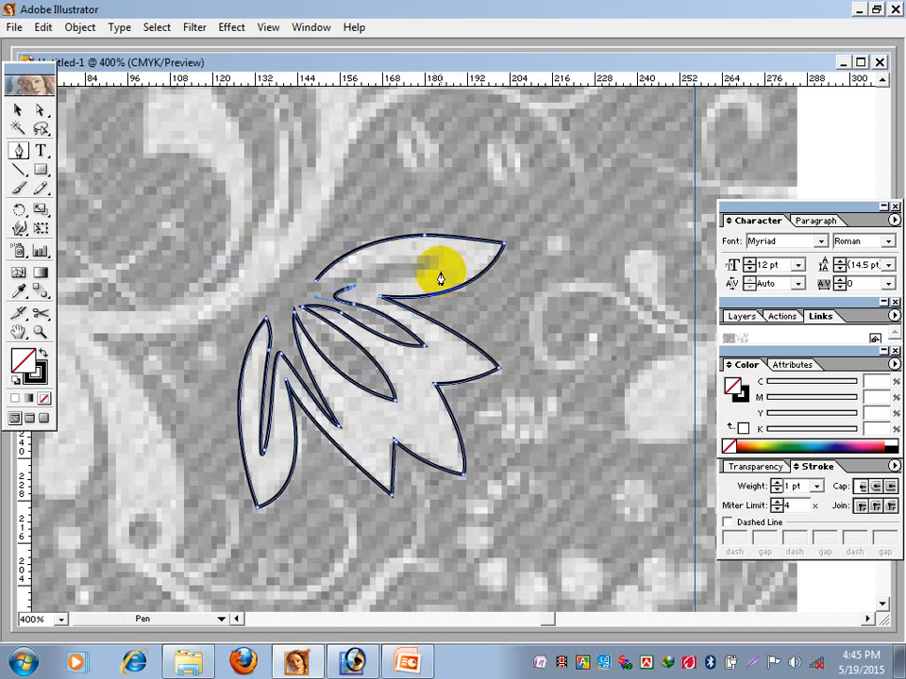
Step: Trace the dark slit in the uppermost petal with a corner at its tip and close the path at its starting point
drag(439, 261, 450, 241)
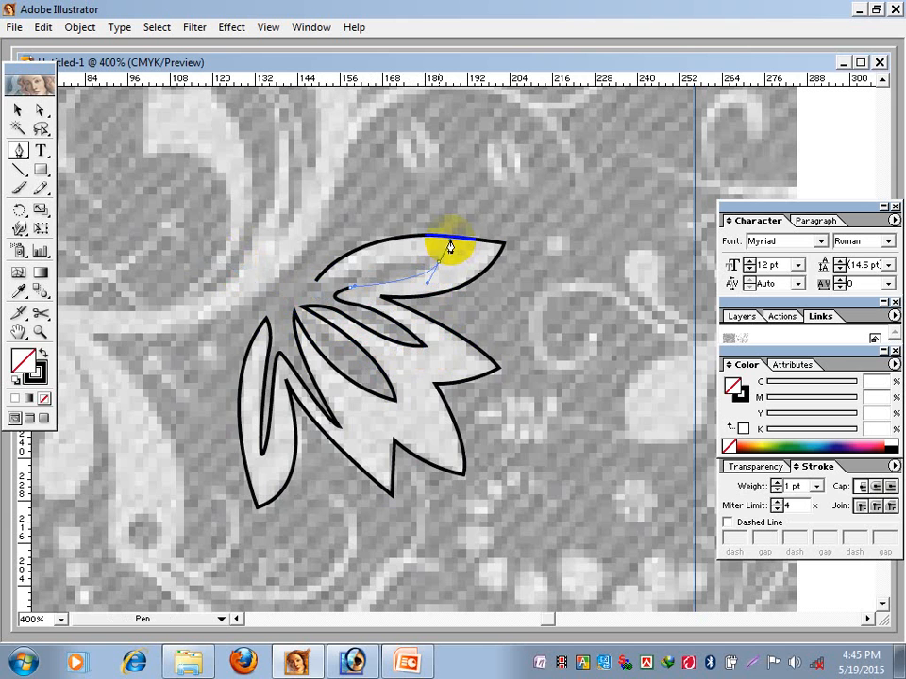
click(437, 262)
mouse_move(320, 283)
mouse_down()
mouse_move(358, 270)
mouse_move(324, 273)
mouse_move(317, 284)
mouse_up()
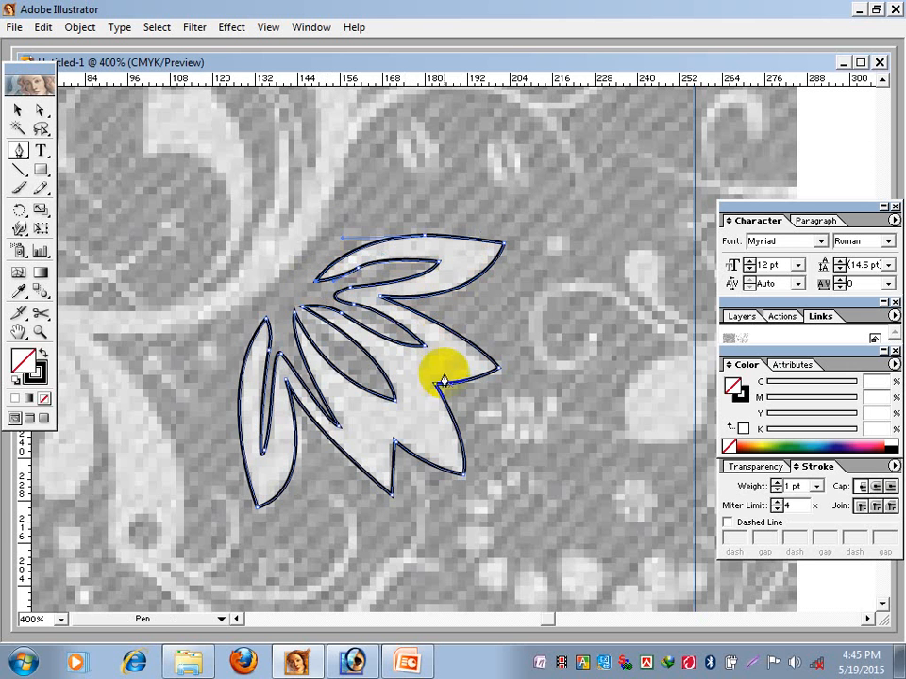
Step: Move the finished flower outline off the pattern picture onto the blank area to its left
key(space)
ctrl+alt+click(351, 359)
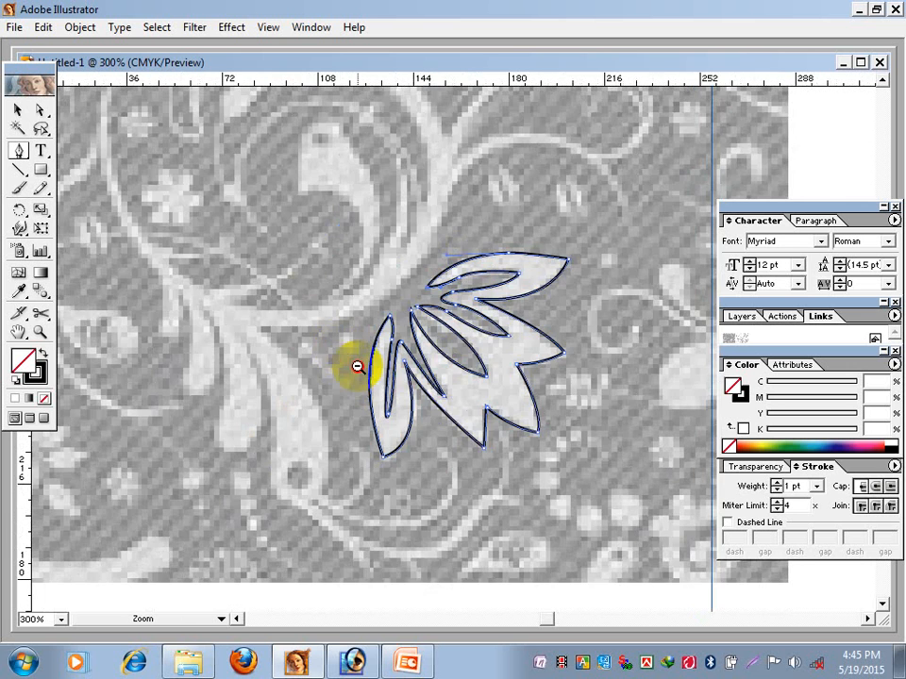
ctrl+alt+click(358, 366)
ctrl+alt+click(358, 366)
drag(388, 278, 238, 489)
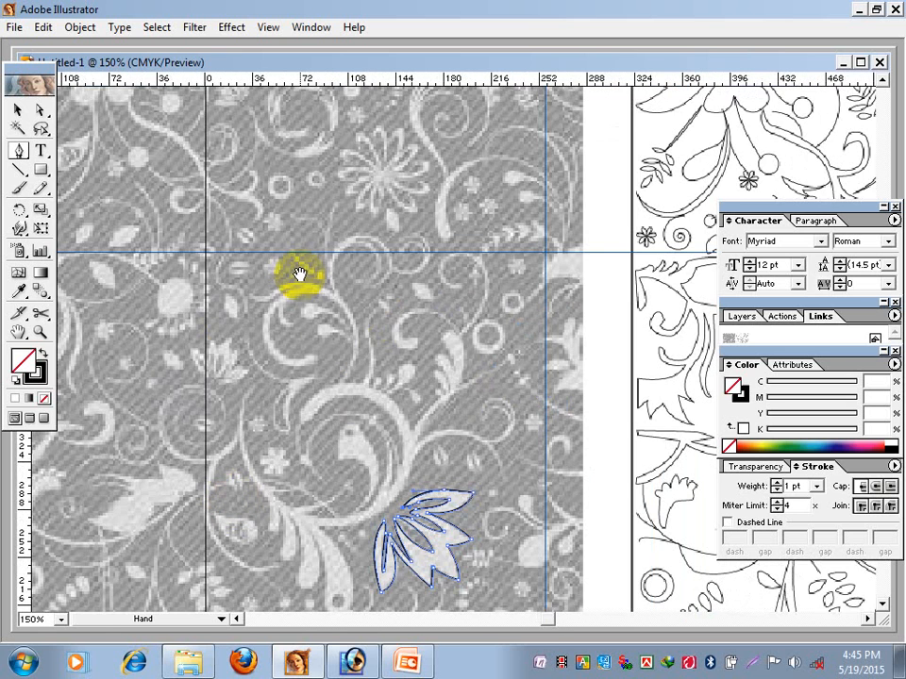
ctrl+alt+click(327, 368)
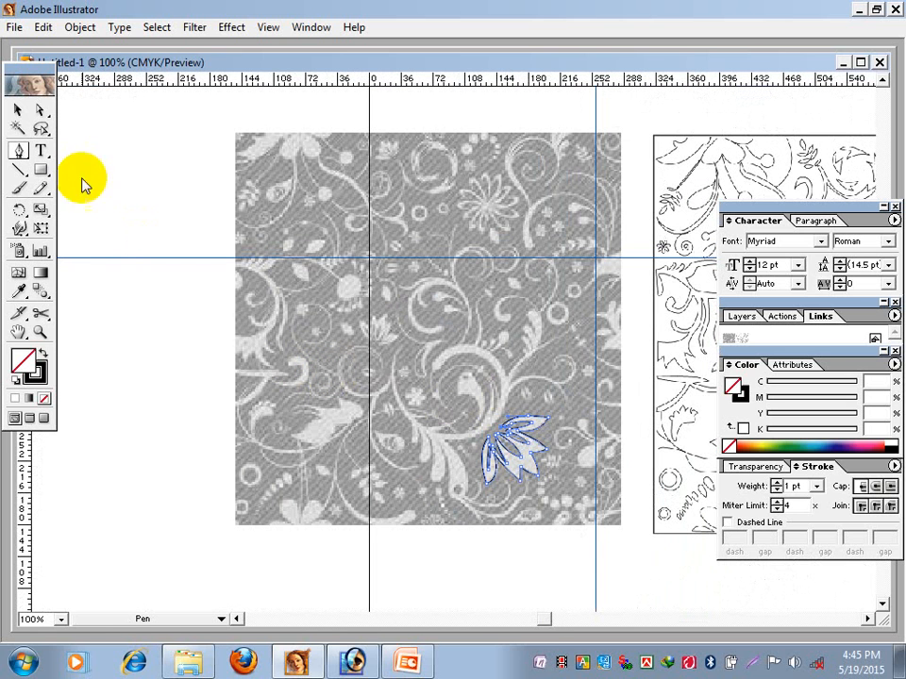
click(23, 110)
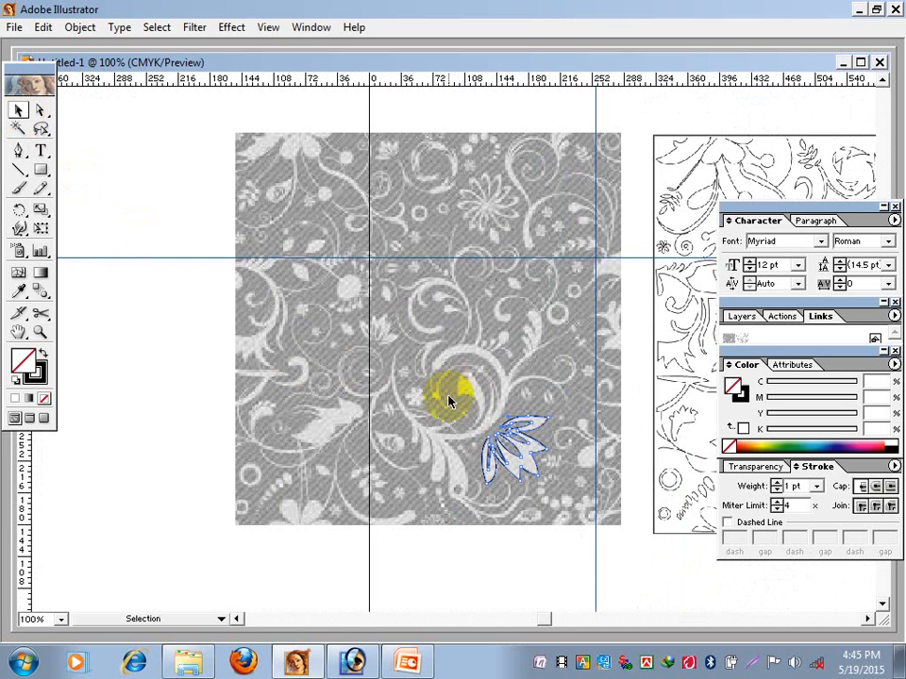
click(510, 451)
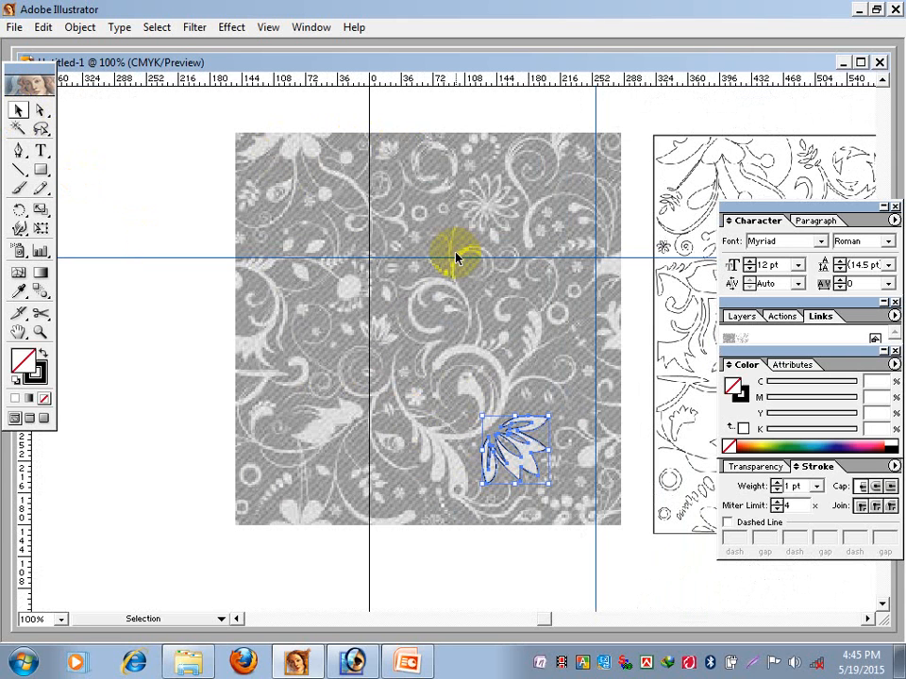
click(469, 462)
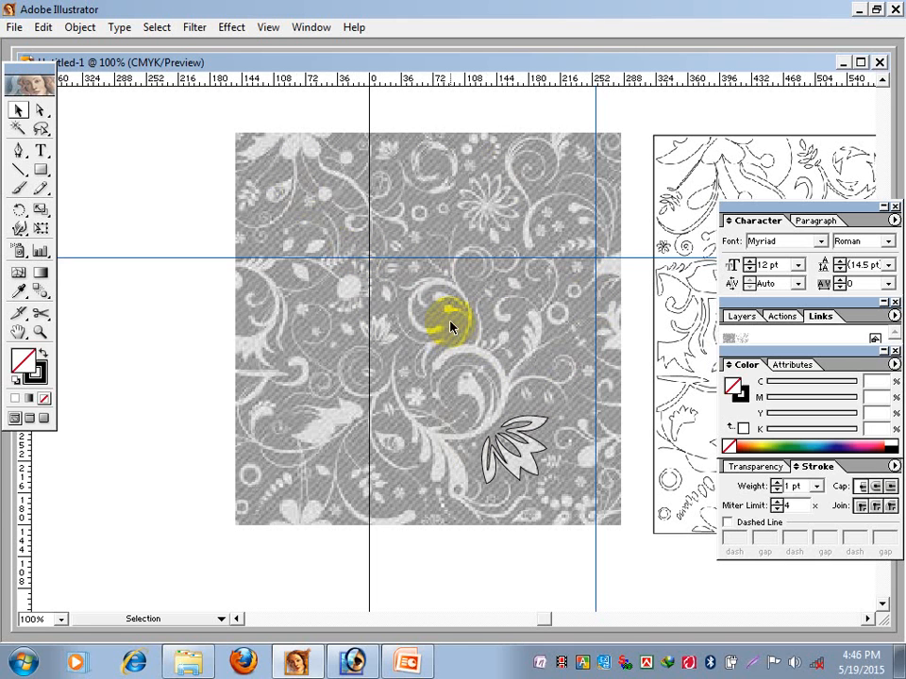
click(510, 443)
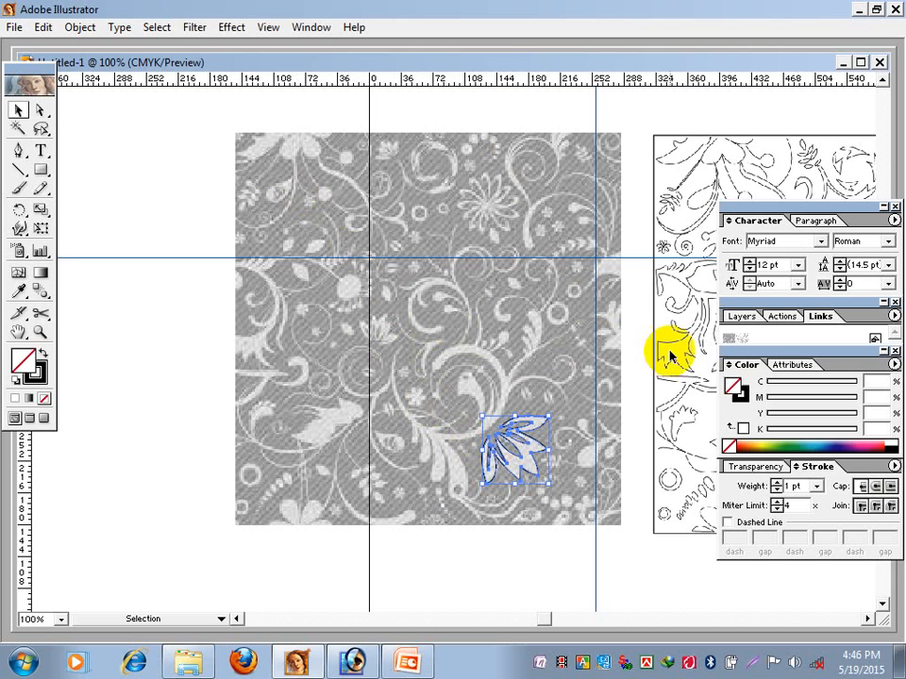
click(209, 203)
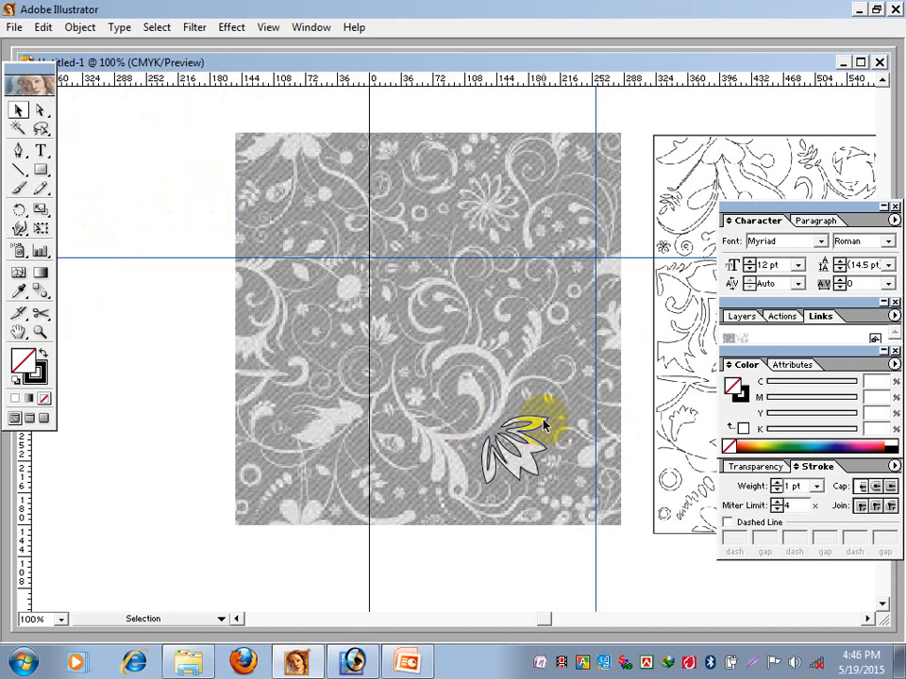
drag(522, 449, 149, 305)
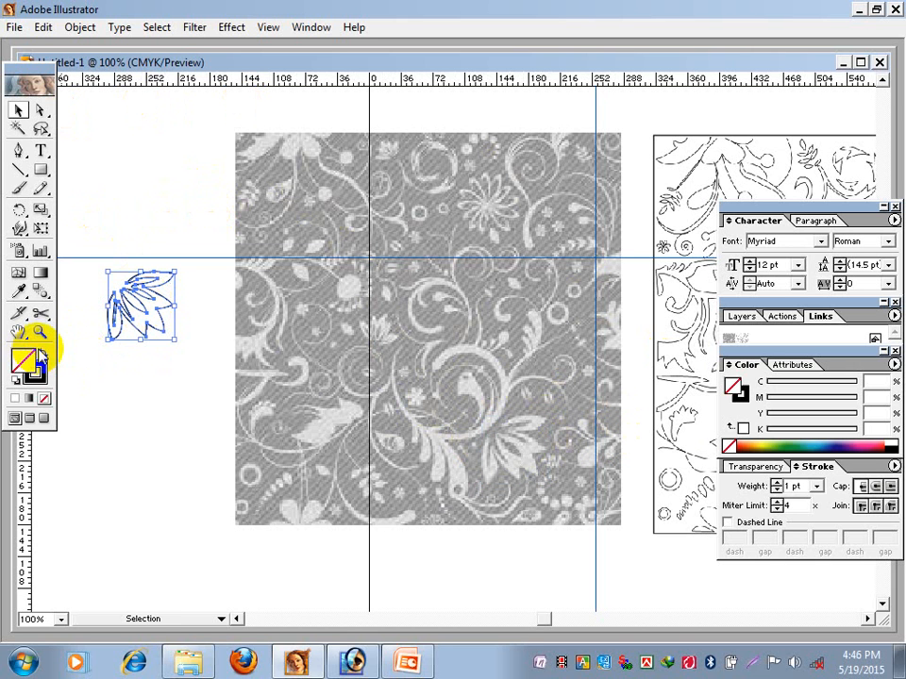
Step: Swap the flower's fill and stroke and recolour its fill magenta (C 20.78, M 93.33, Y 11.76, K 1.96)
click(41, 352)
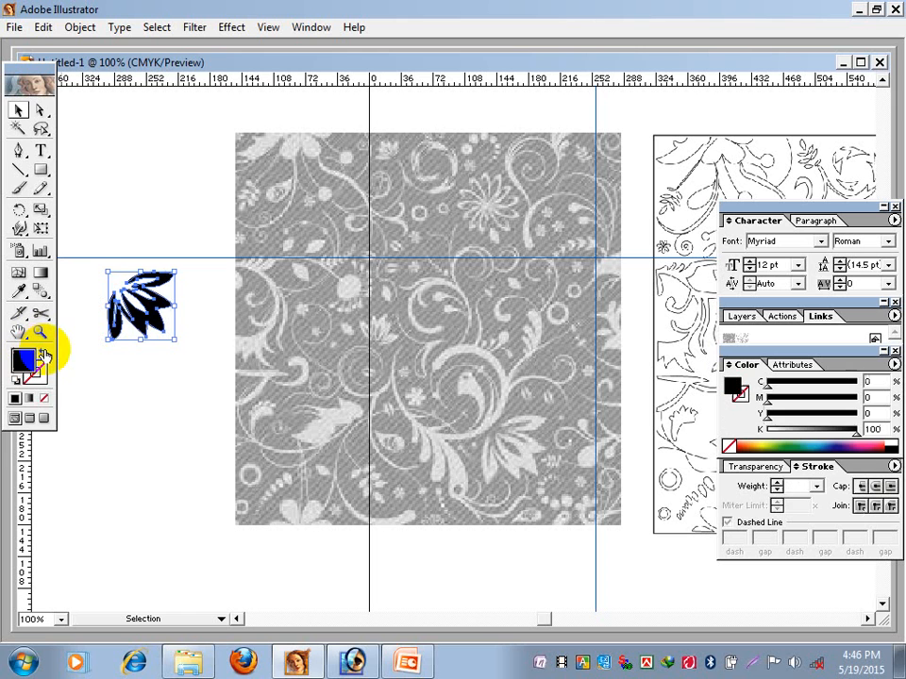
click(86, 411)
click(114, 340)
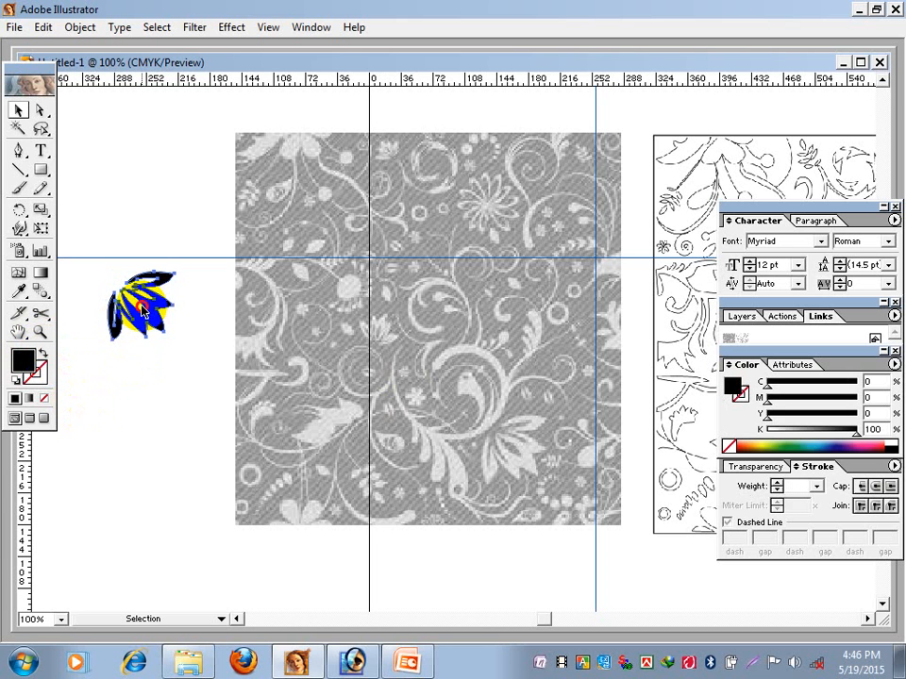
click(870, 445)
click(152, 378)
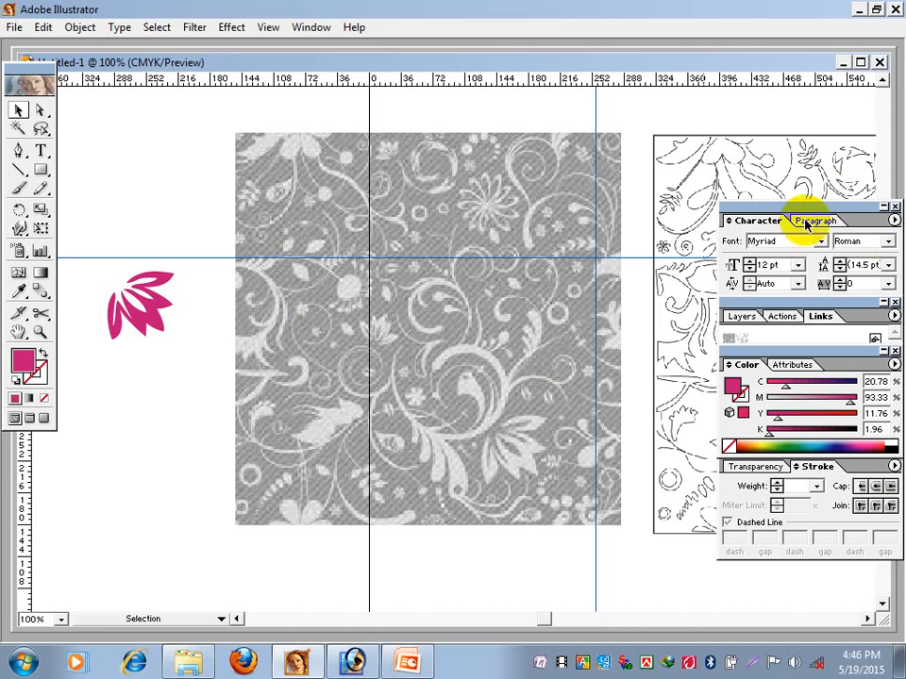
Step: Close the untitled document without saving it and exit Illustrator
click(879, 63)
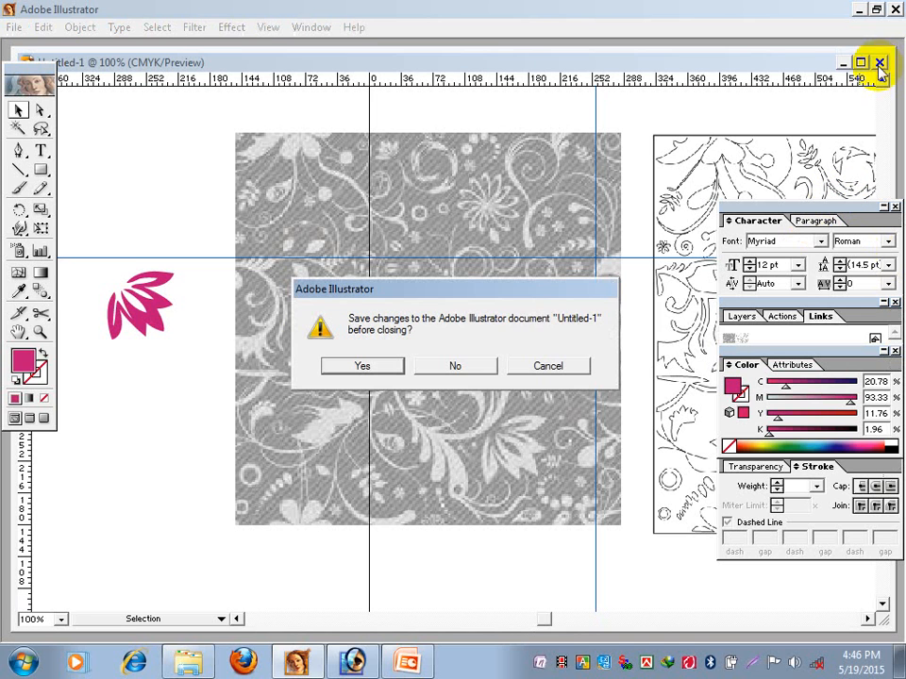
click(458, 368)
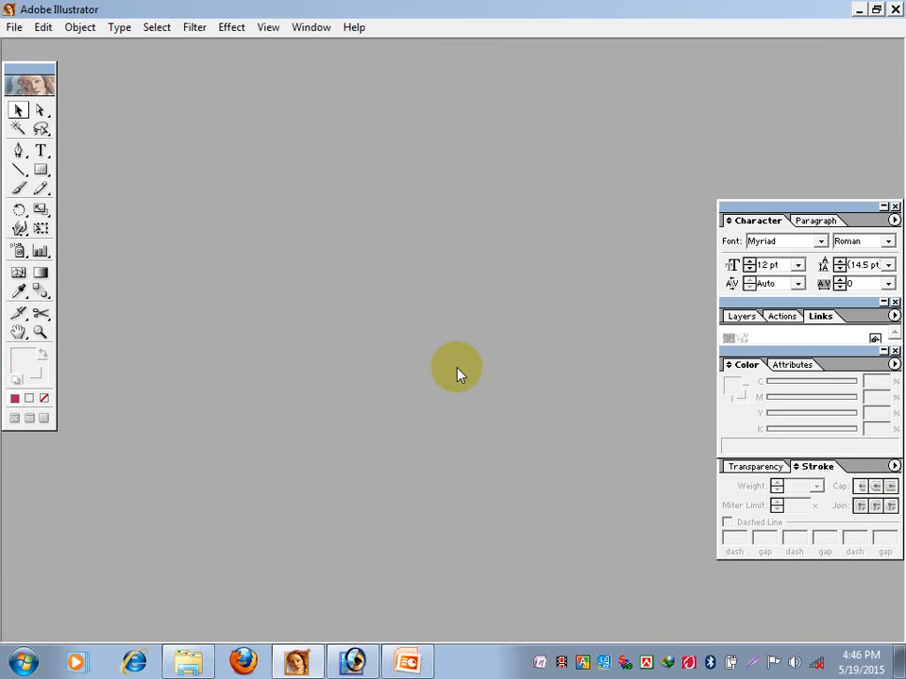
click(895, 9)
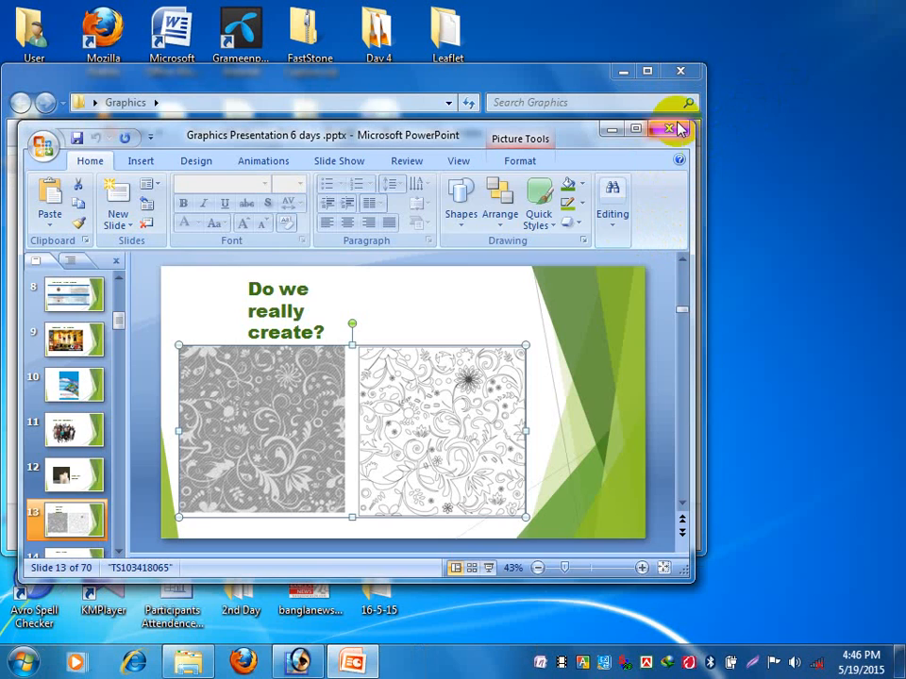
Step: Close the Graphics folder window and the PowerPoint presentation
click(680, 70)
click(668, 131)
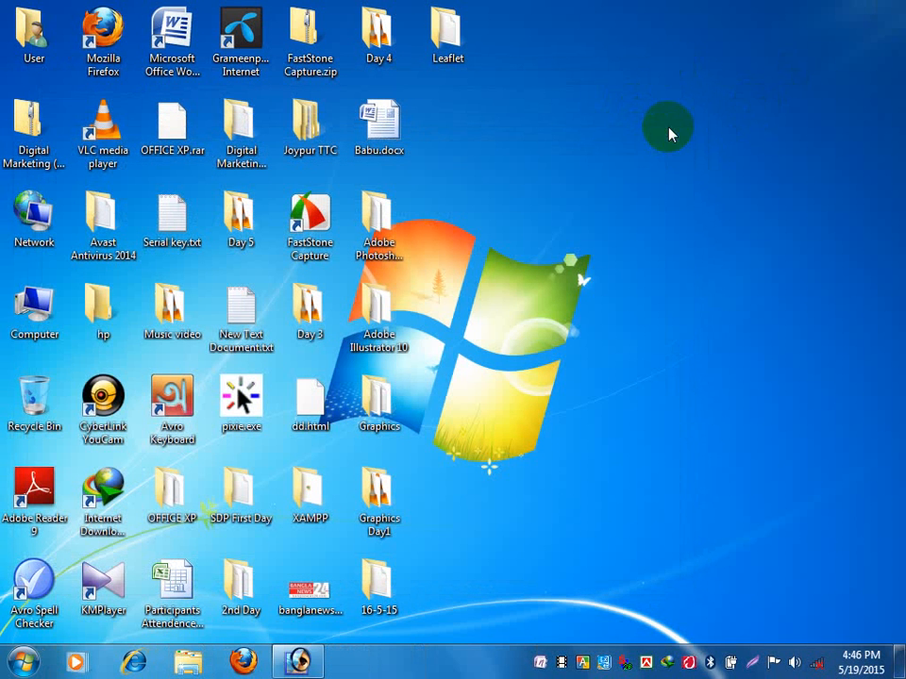